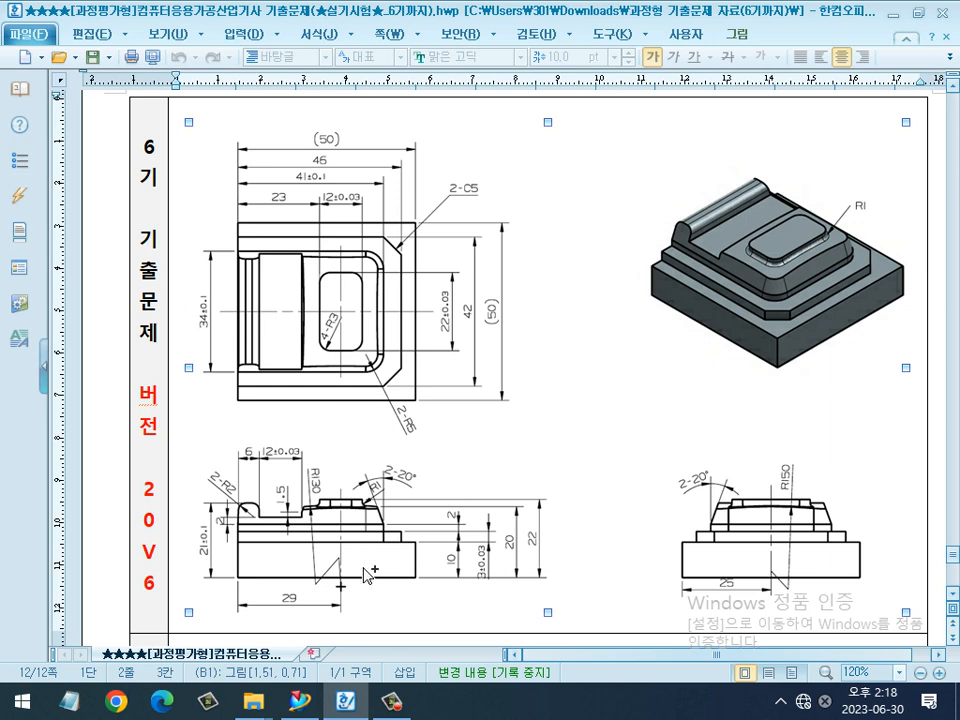
# Examine the exam drawing's front view, temporarily marking its 20° tapered edge and the stepped profile below it.
pyautogui.keyDown('ctrl'); pyautogui.scroll(2, 368, 575); pyautogui.keyUp('ctrl')
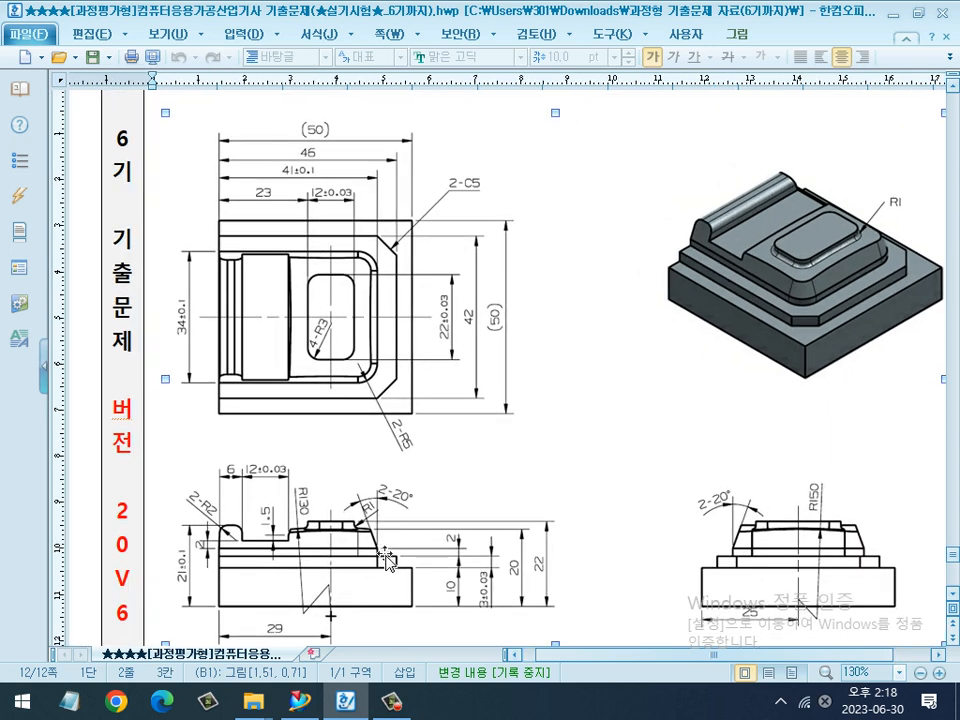
pyautogui.hotkey('alt', 'Tab')
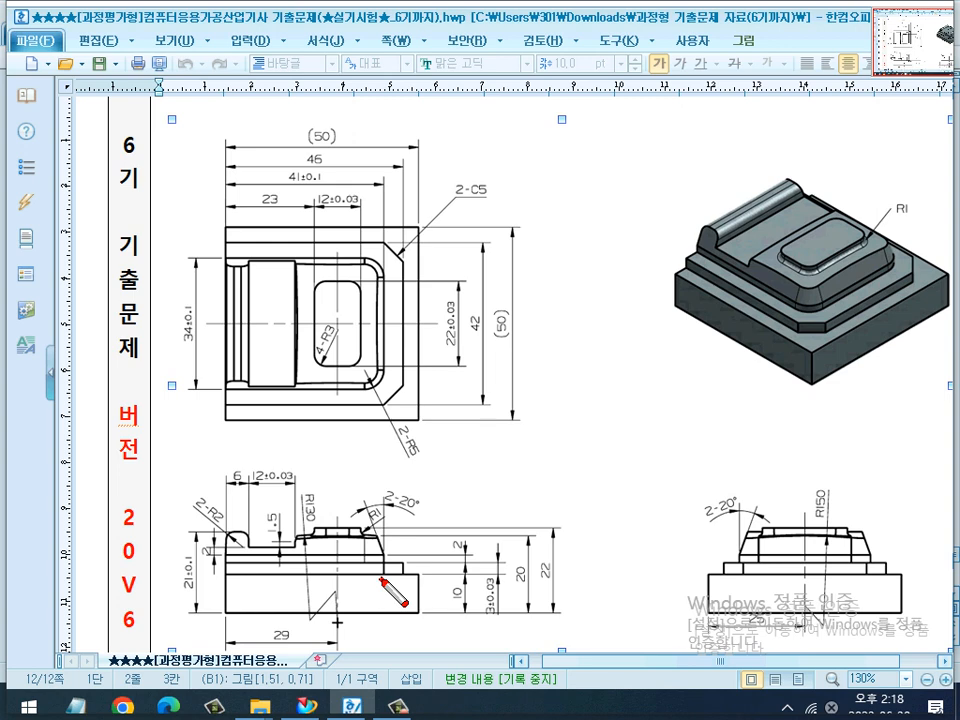
pyautogui.moveTo(380, 578)
pyautogui.mouseDown()
pyautogui.moveTo(379, 530)
pyautogui.moveTo(343, 508)
pyautogui.mouseUp()
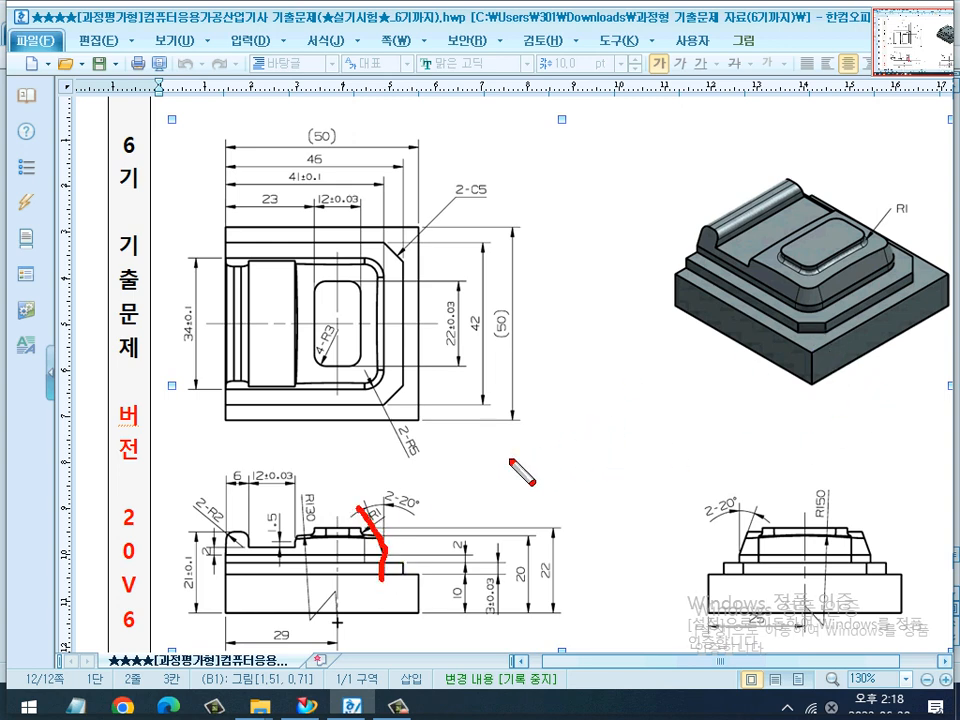
pyautogui.press('Escape')
pyautogui.hotkey('ctrl', '2')
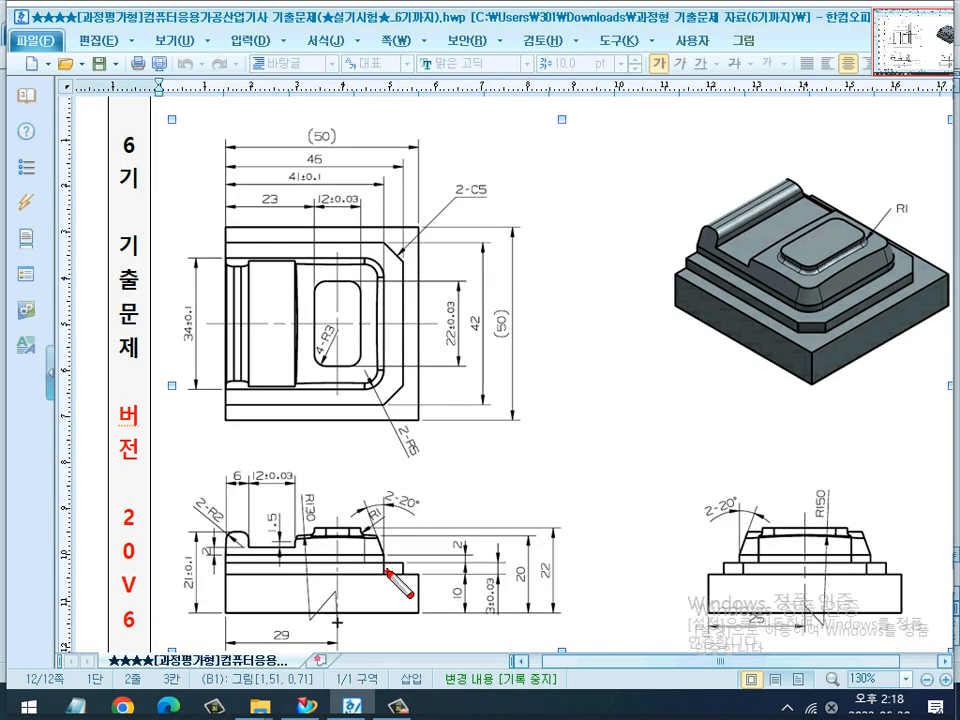
pyautogui.moveTo(388, 554); pyautogui.dragTo(214, 546)
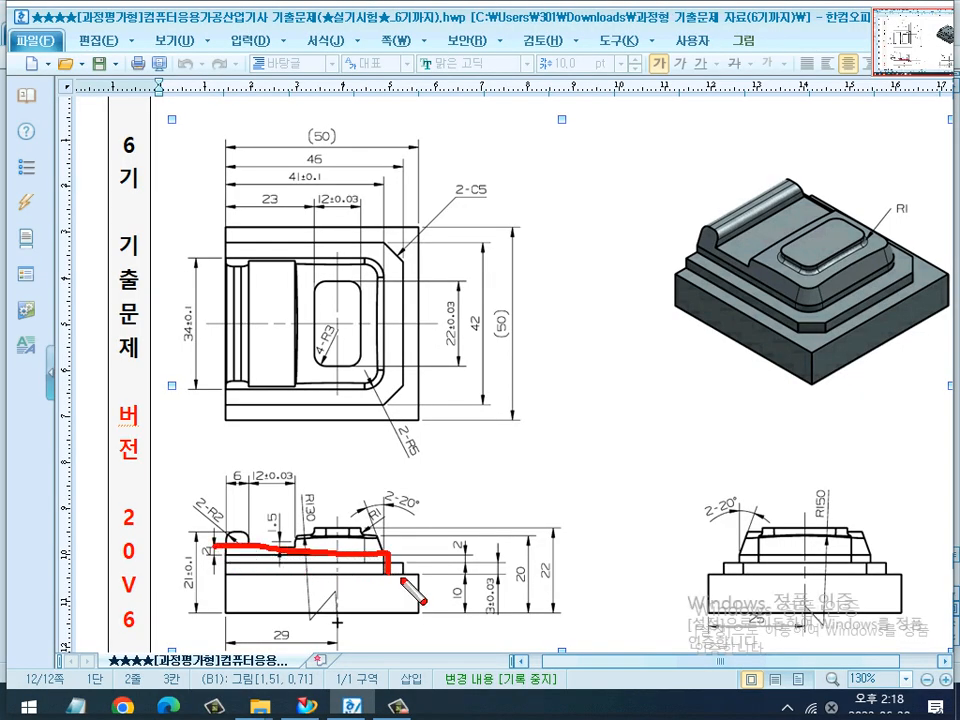
pyautogui.moveTo(406, 582); pyautogui.dragTo(396, 514)
pyautogui.press('Escape')
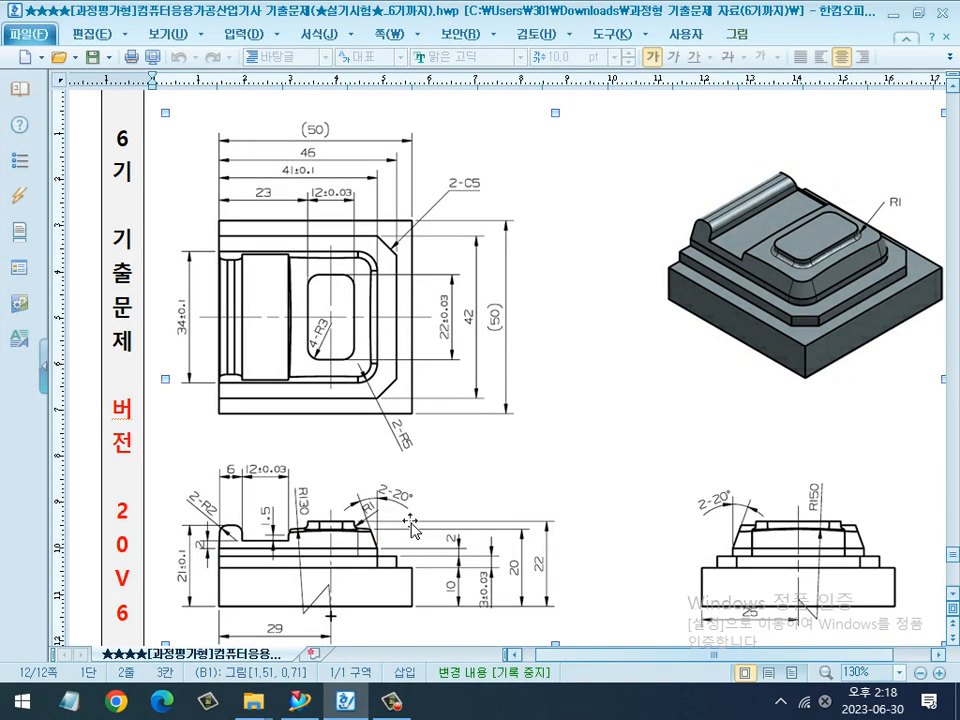
pyautogui.press('Escape')
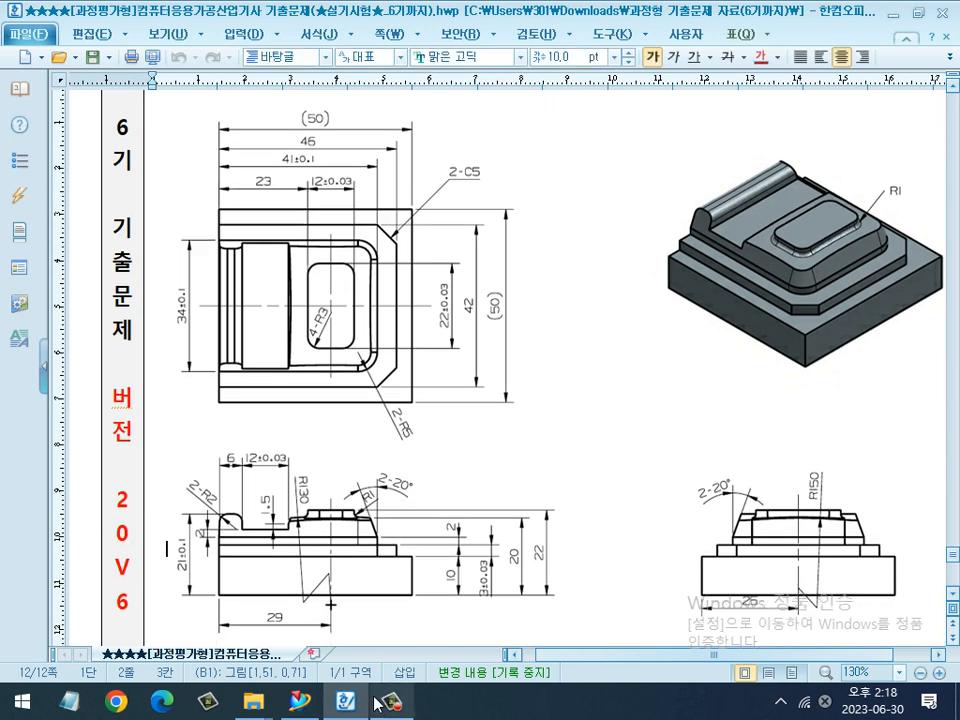
# Switch to NX and create a sketch of type 평면 상에서 (on plane) on the XY plane.
pyautogui.click(300, 702)
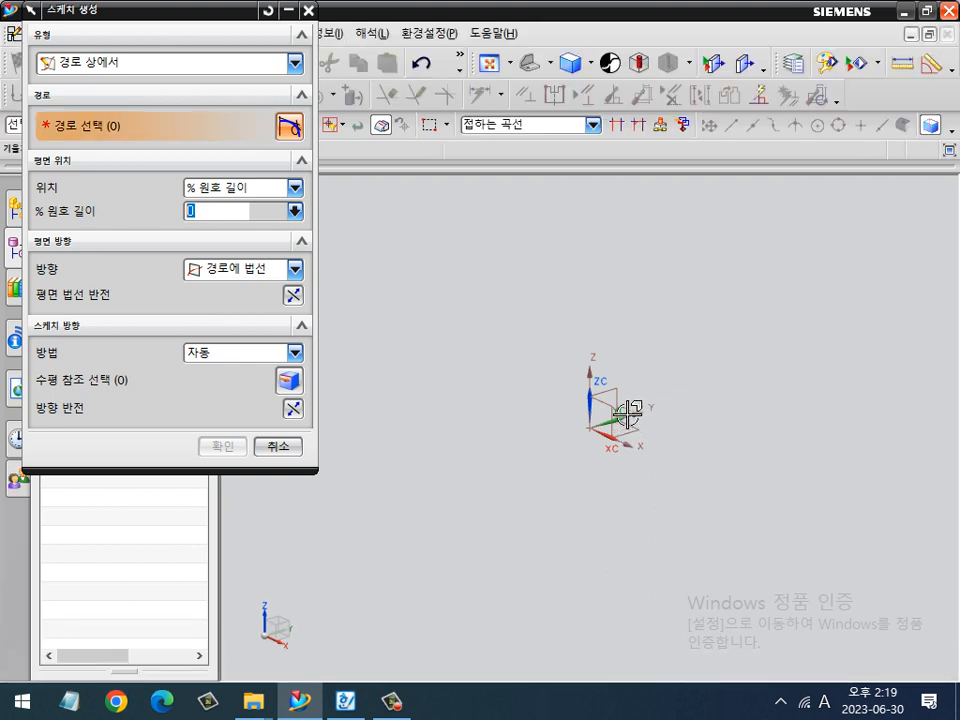
pyautogui.click(72, 63)
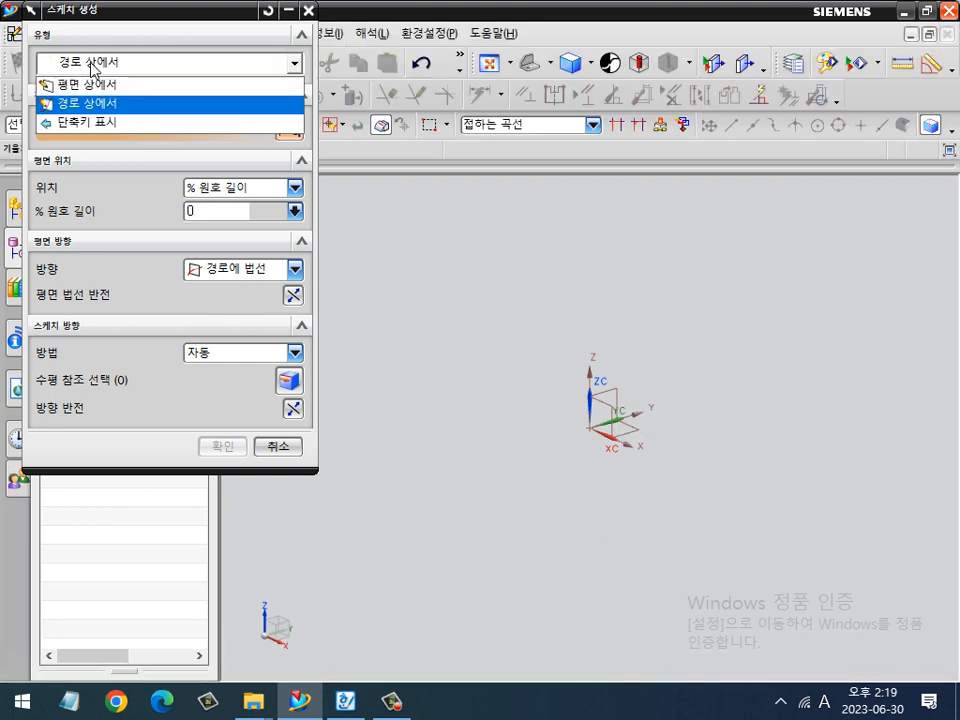
pyautogui.click(66, 83)
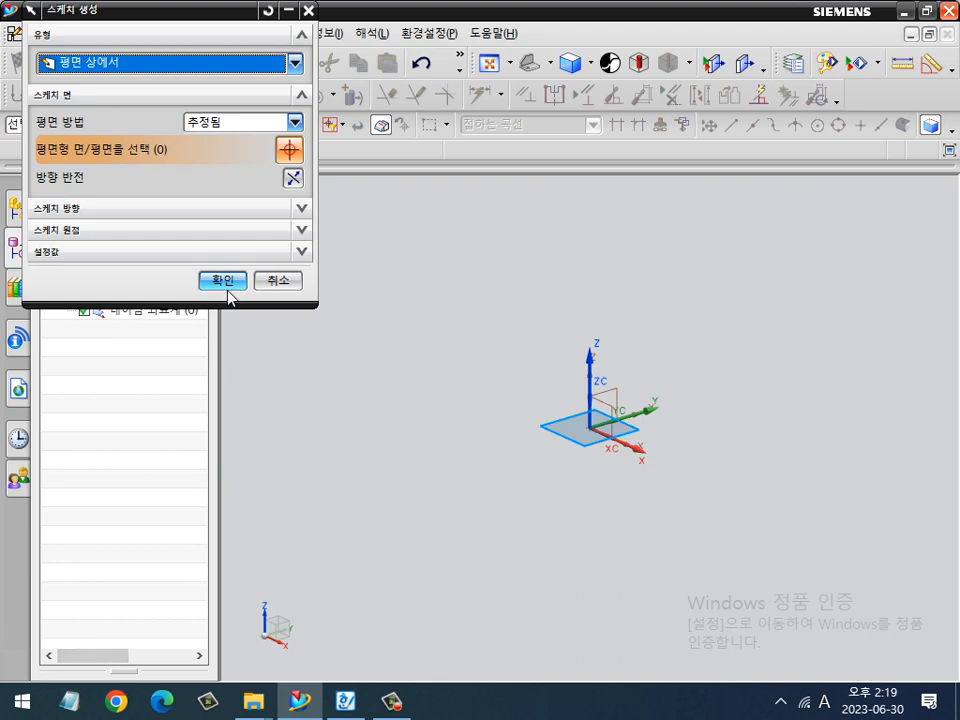
pyautogui.click(223, 281)
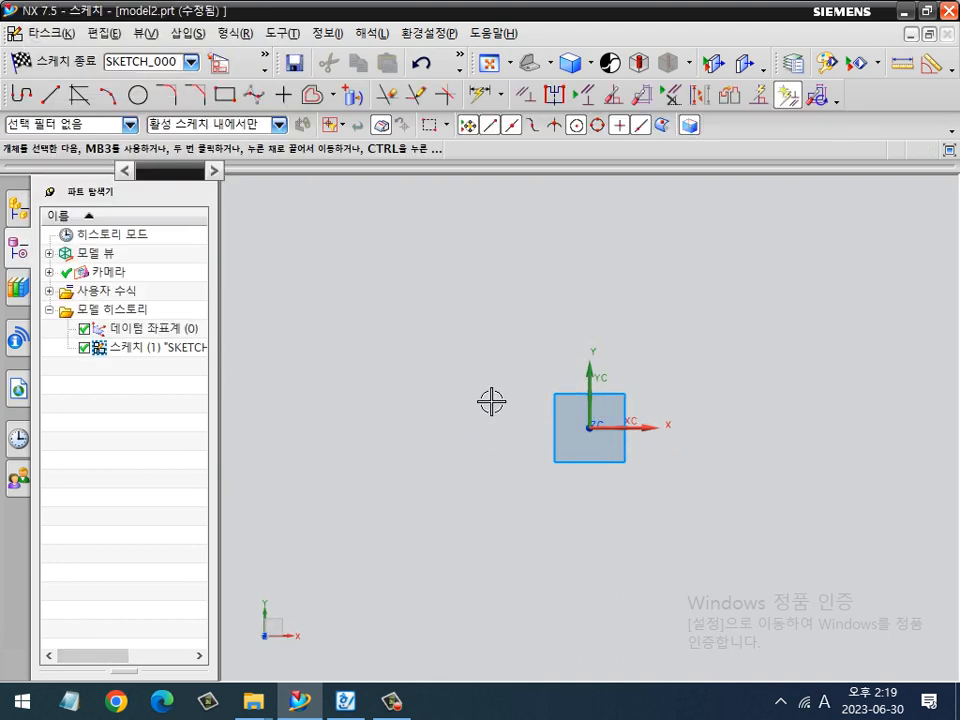
# Try to sketch a two-point rectangle about 97 mm high, starting from the origin.
pyautogui.click(224, 95)
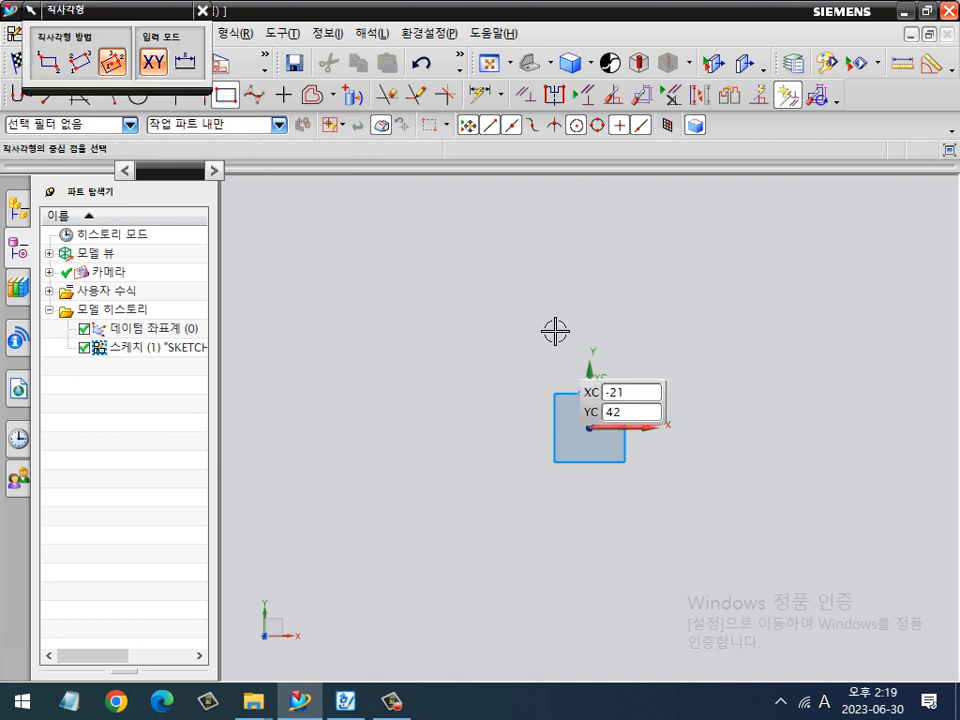
pyautogui.moveTo(555, 331)
pyautogui.keyDown('shift'); pyautogui.mouseDown(button='middle')
pyautogui.moveTo(399, 418)
pyautogui.moveTo(368, 412)
pyautogui.mouseUp(button='middle'); pyautogui.keyUp('shift')
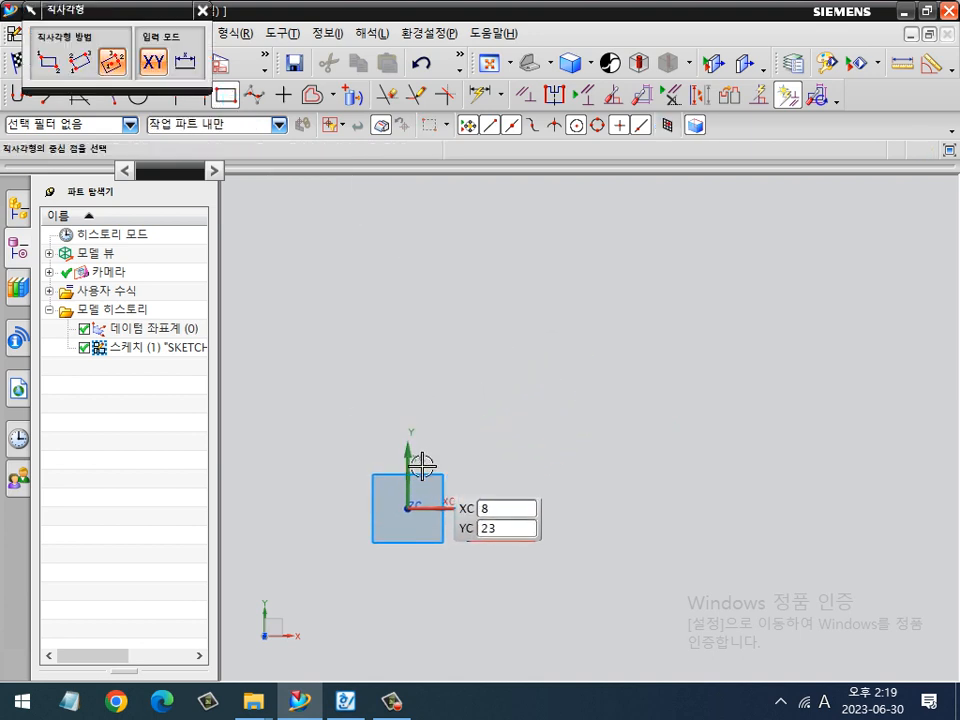
pyautogui.click(407, 509)
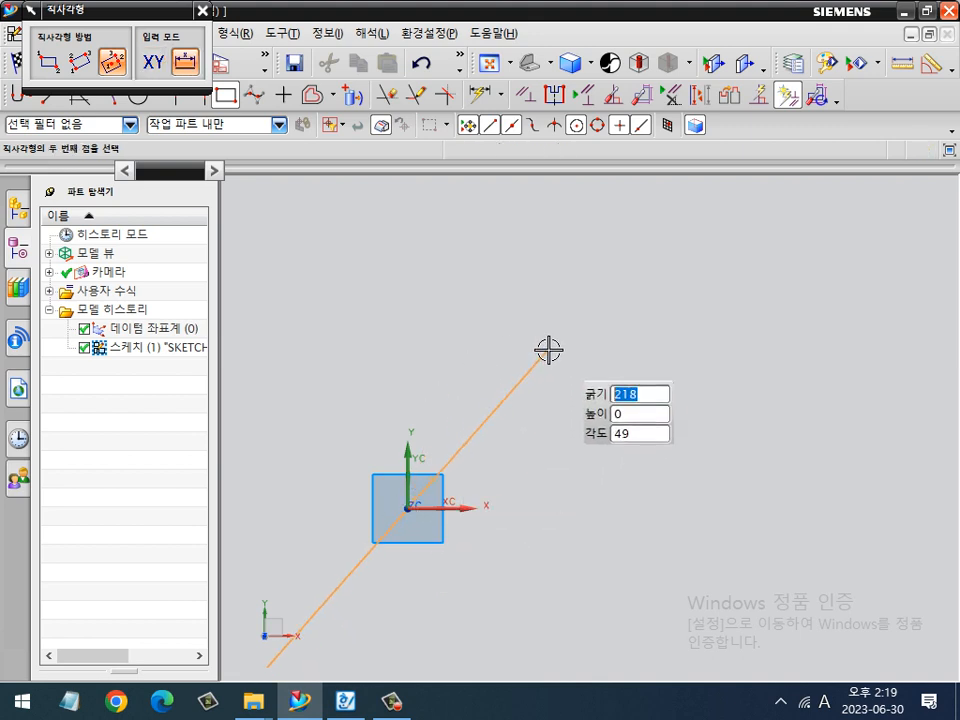
pyautogui.click(48, 66)
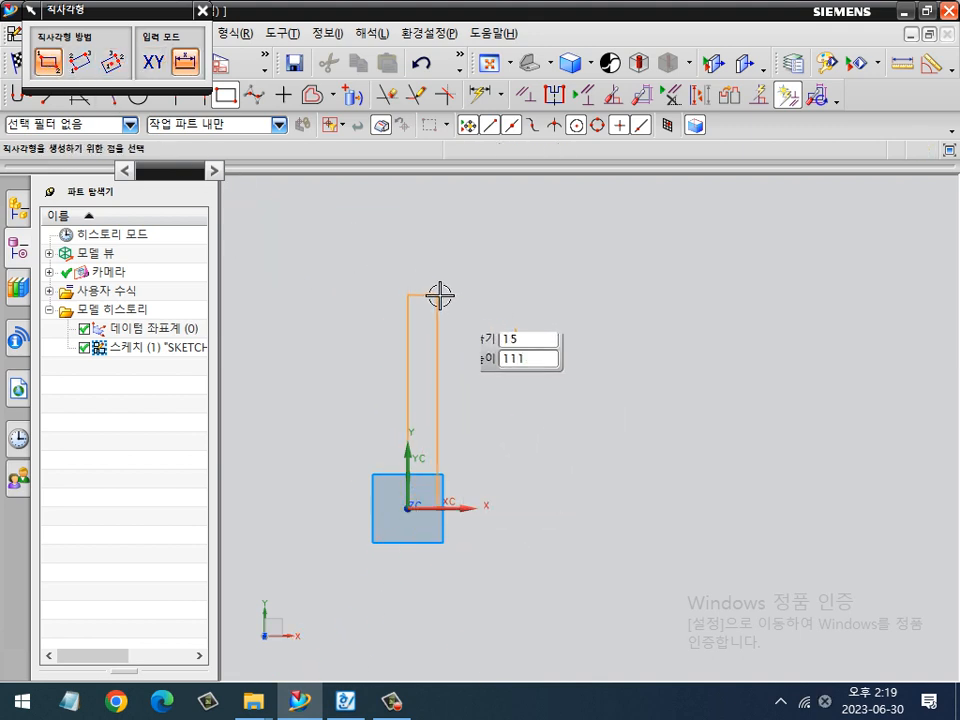
pyautogui.click(595, 322)
# Dimension the rectangle's width and height to 50 mm each, and delete it along with its dimensions.
pyautogui.press('d')
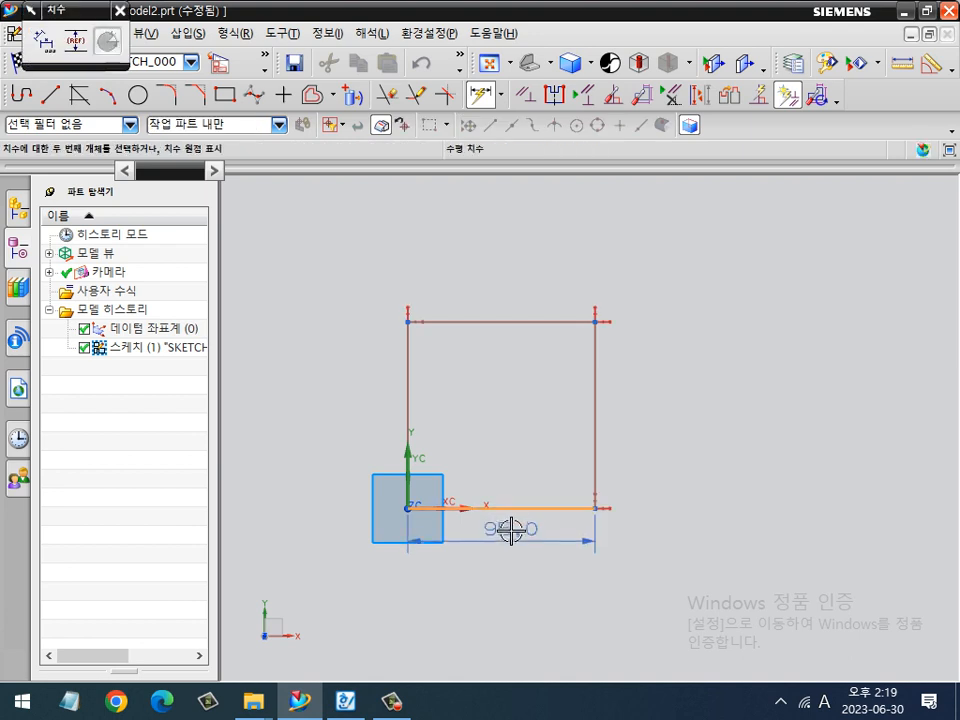
pyautogui.click(508, 534)
pyautogui.write('50')
pyautogui.press('Return')
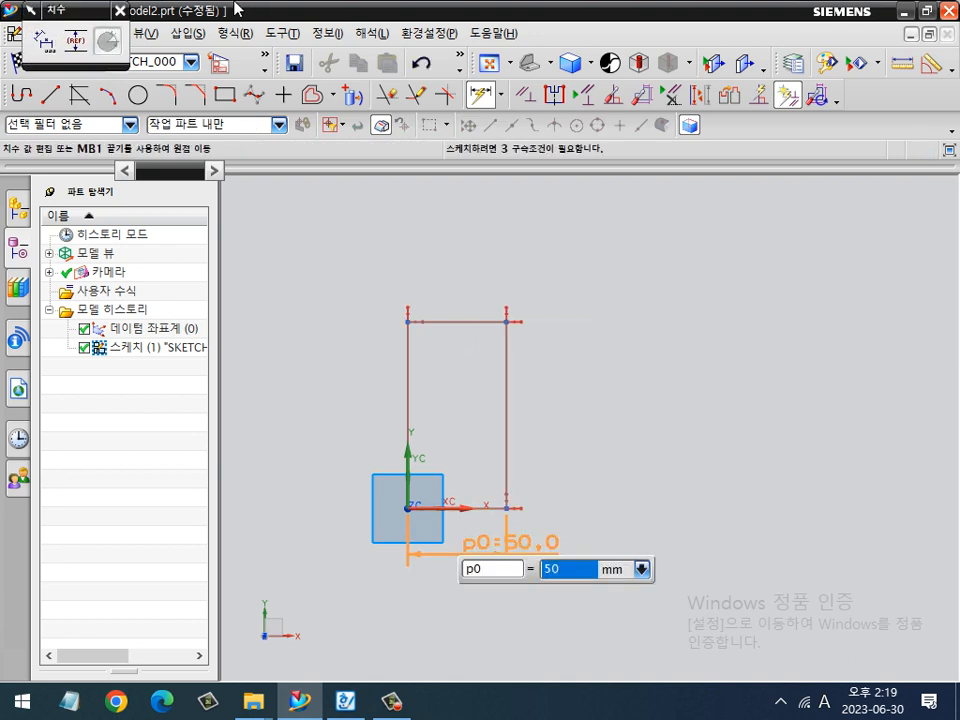
pyautogui.click(506, 414)
pyautogui.click(553, 407)
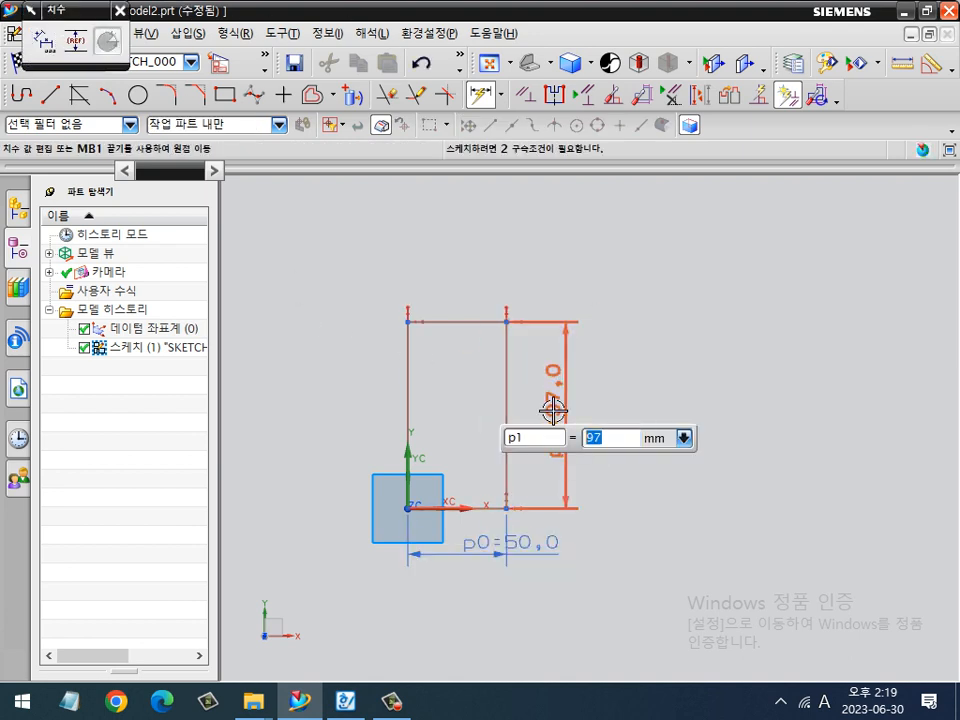
pyautogui.write('50')
pyautogui.press('Return')
pyautogui.scroll(2, 470, 462)
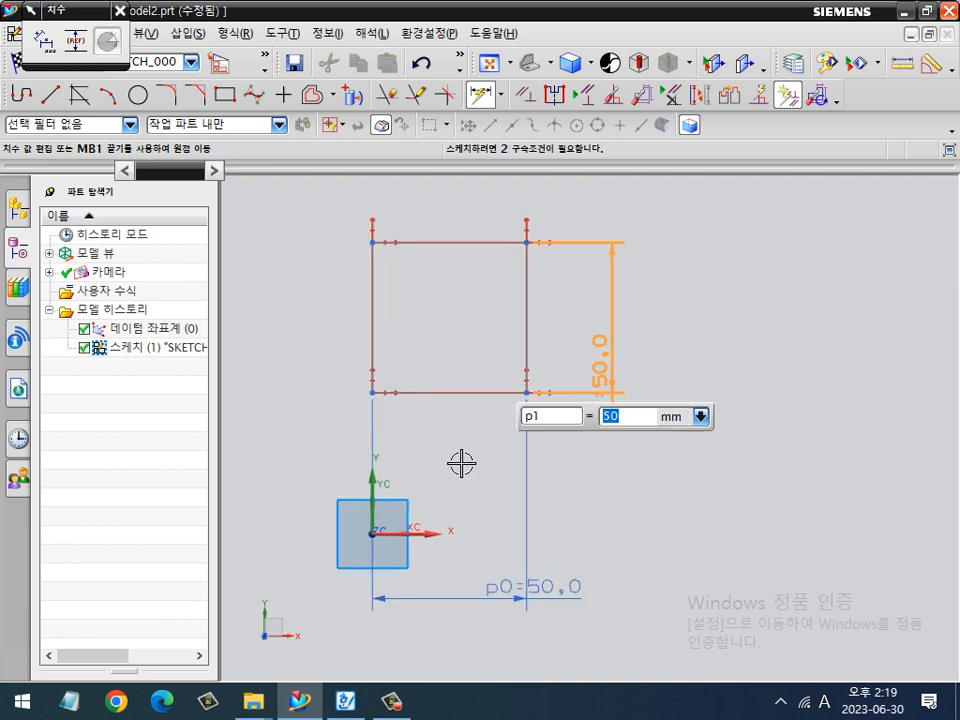
pyautogui.press('Escape')
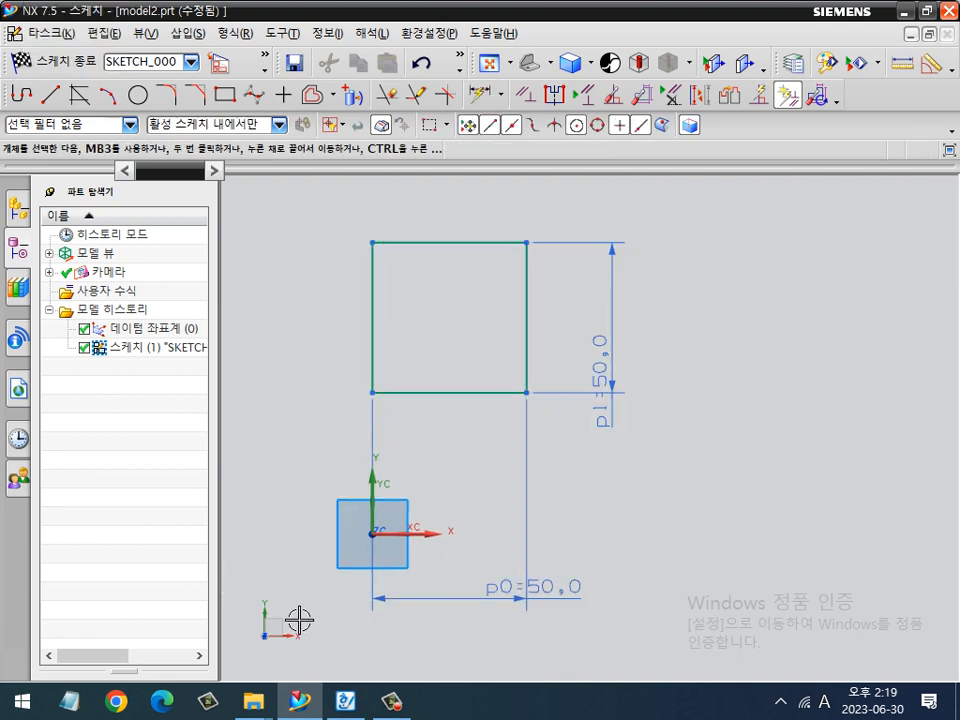
pyautogui.moveTo(326, 221); pyautogui.dragTo(621, 454)
pyautogui.press('Delete')
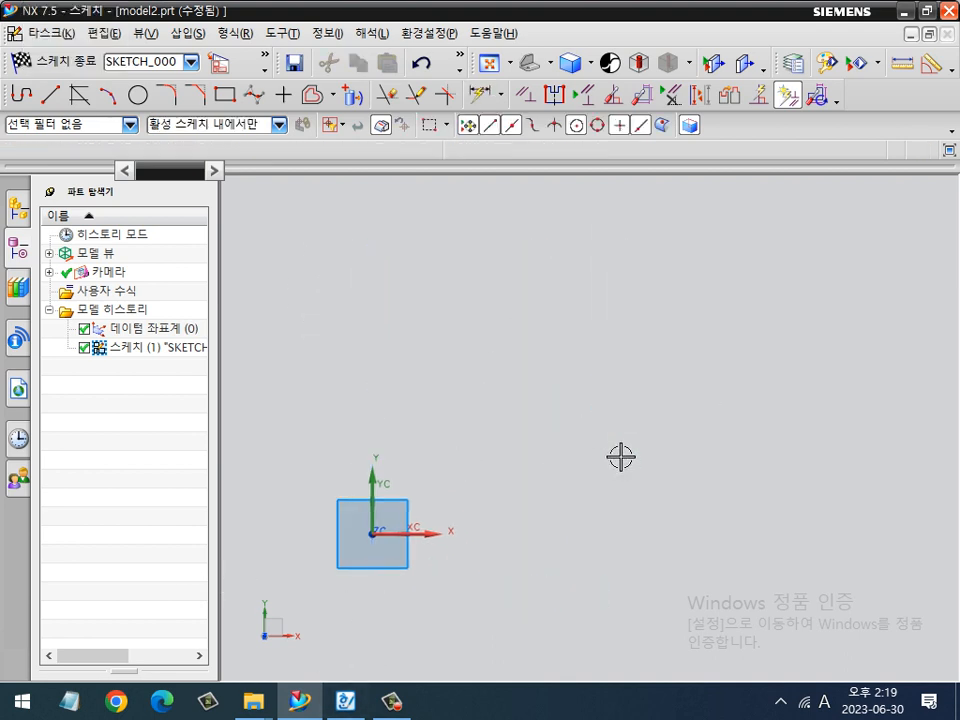
# Sketch a two-point rectangle about 53 mm wide with its lower corner on the sketch origin.
pyautogui.press('r')
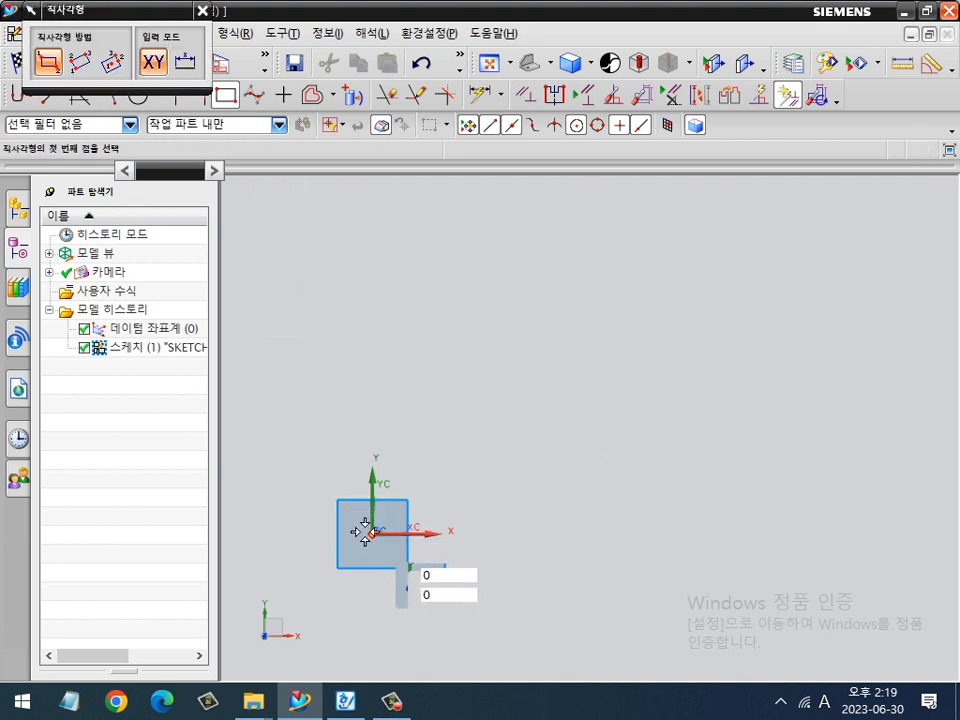
pyautogui.click(371, 534)
pyautogui.click(536, 360)
pyautogui.press('Escape')
# Dimension the rectangle anchored at the origin to 50 mm wide and 50 mm high.
pyautogui.press('d')
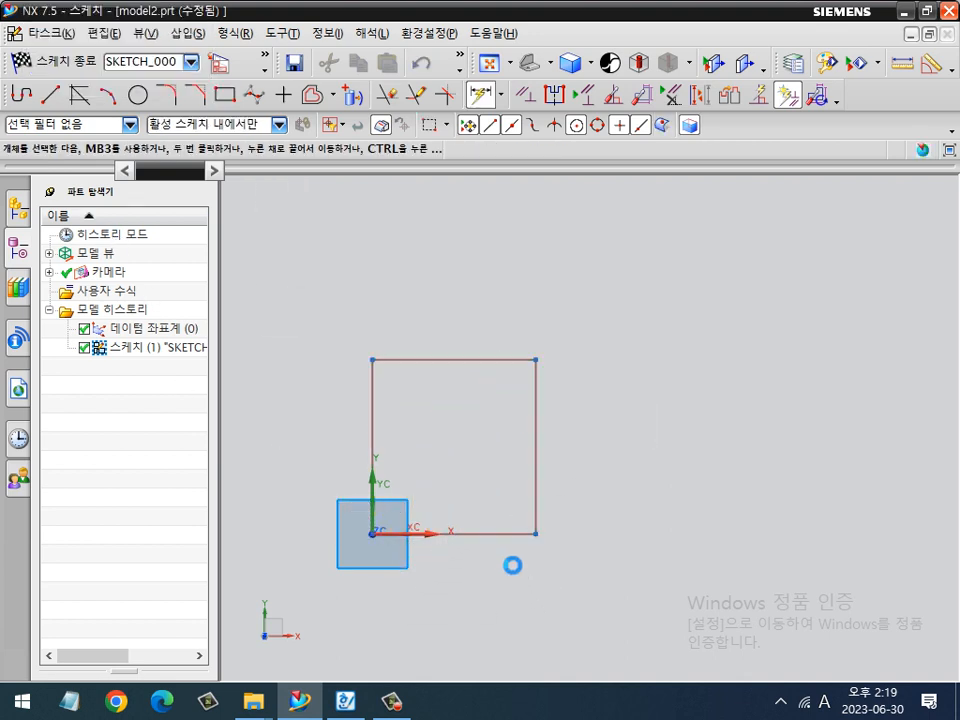
pyautogui.click(492, 534)
pyautogui.click(483, 560)
pyautogui.write('50')
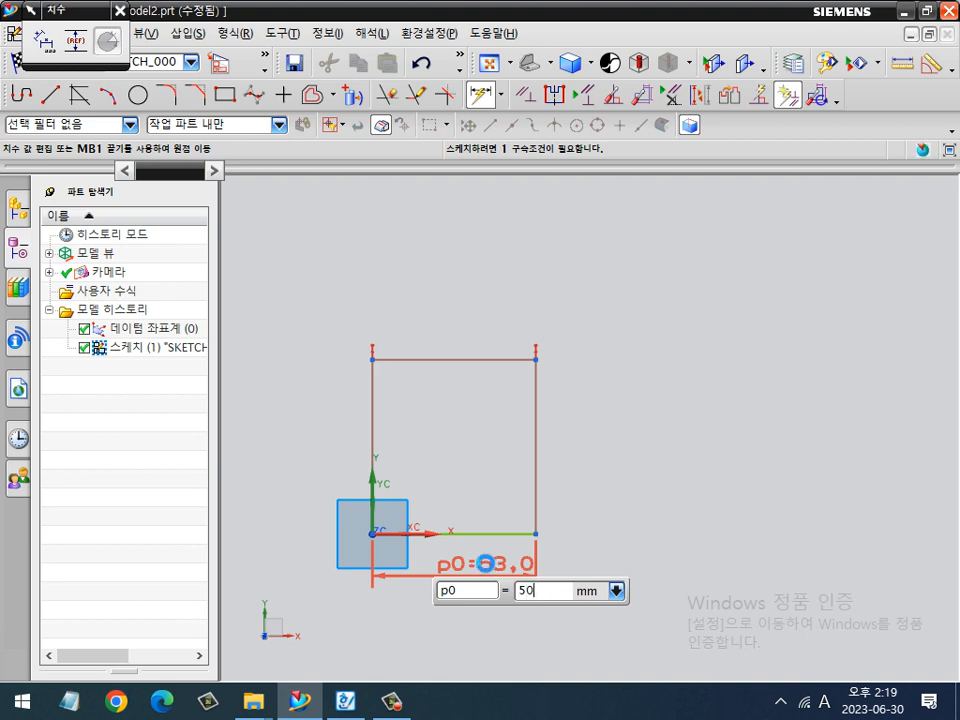
pyautogui.press('Return')
pyautogui.click(527, 415)
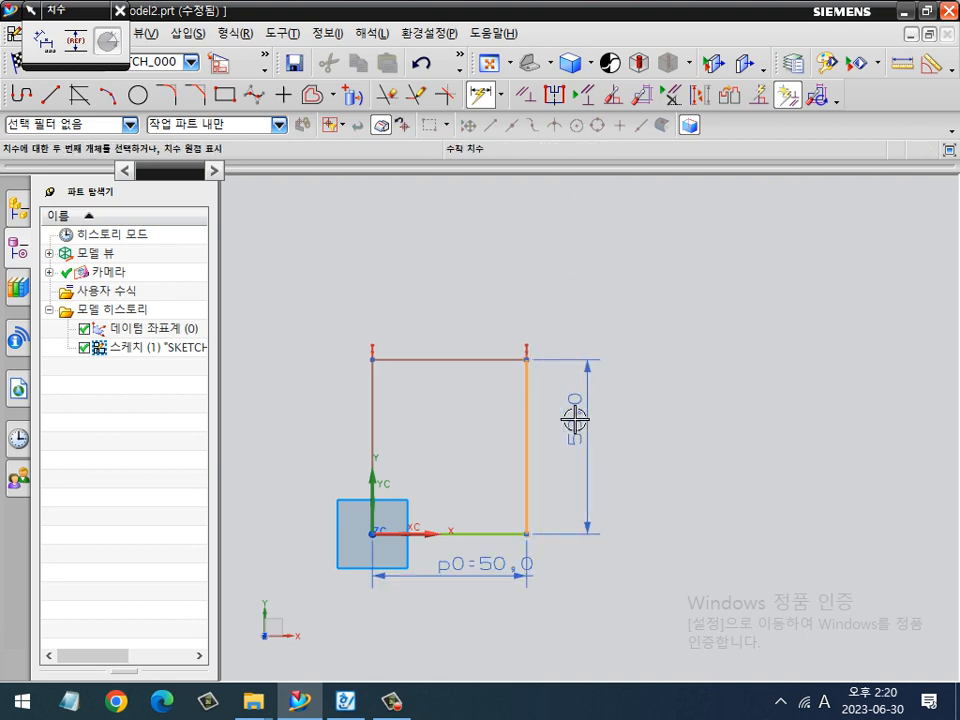
pyautogui.click(575, 418)
pyautogui.write('50')
pyautogui.press('Return')
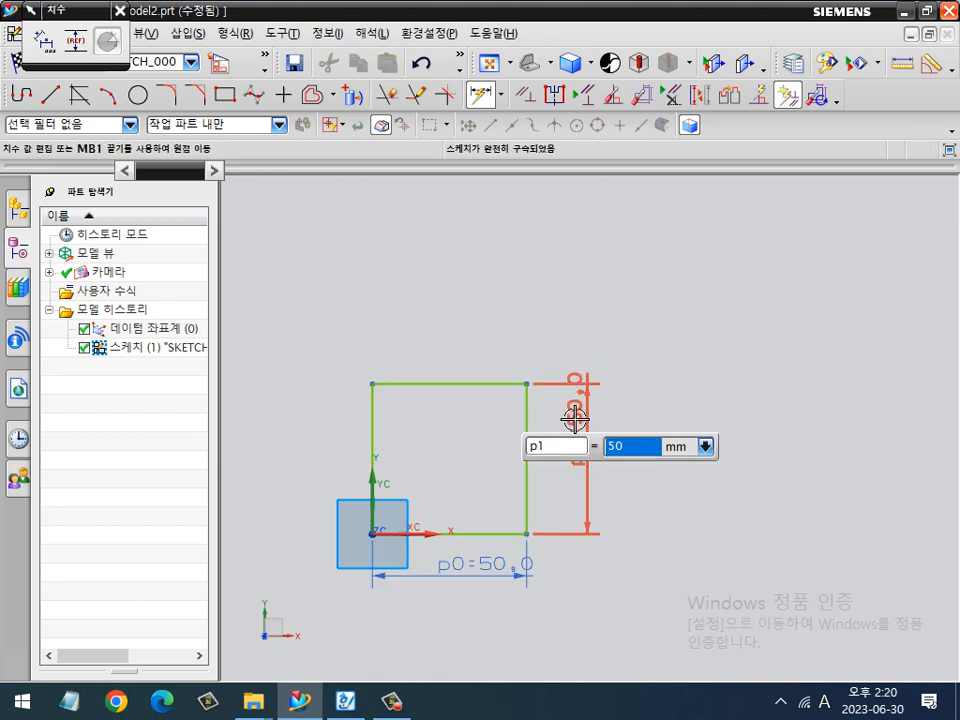
pyautogui.hotkey('ctrl', '2')
pyautogui.moveTo(822, 125)
pyautogui.mouseDown()
pyautogui.moveTo(767, 130)
pyautogui.moveTo(820, 86)
pyautogui.moveTo(746, 113)
pyautogui.moveTo(821, 116)
pyautogui.mouseUp()
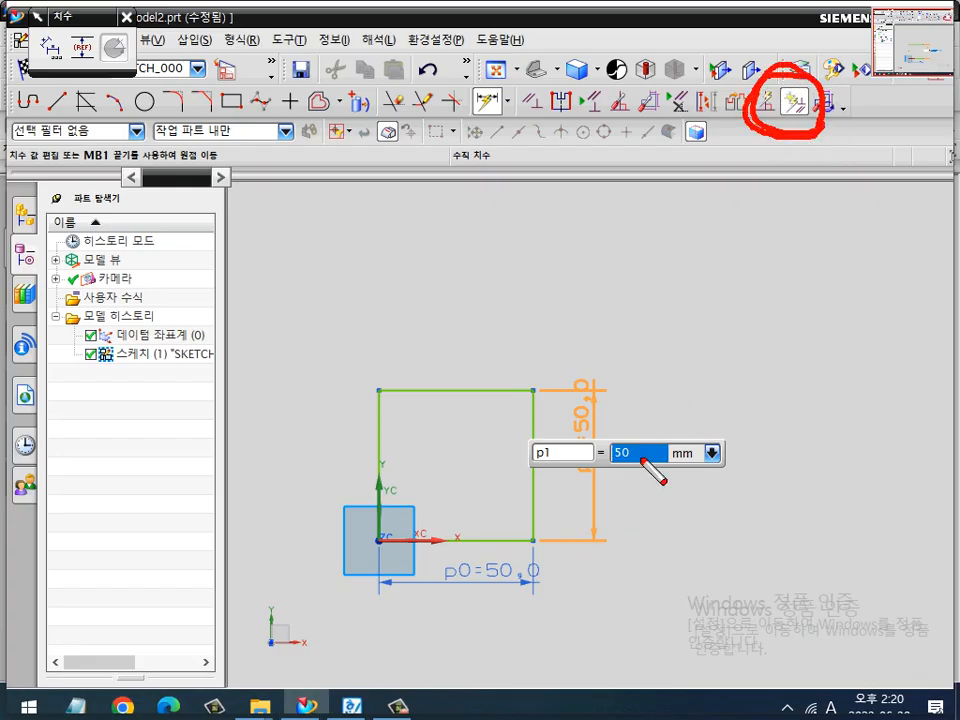
pyautogui.press('Escape')
# Draw a horizontal line between the midpoints of the square's two vertical sides and convert it to a reference line.
pyautogui.press('Escape')
pyautogui.scroll(2, 450, 486)
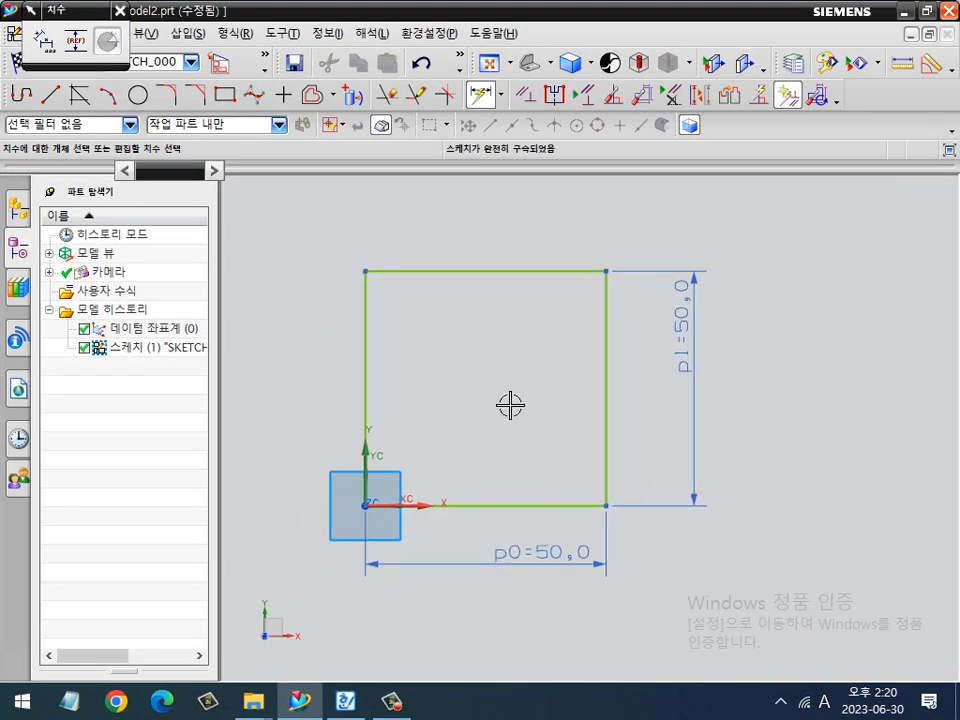
pyautogui.scroll(1, 510, 405)
pyautogui.press('l')
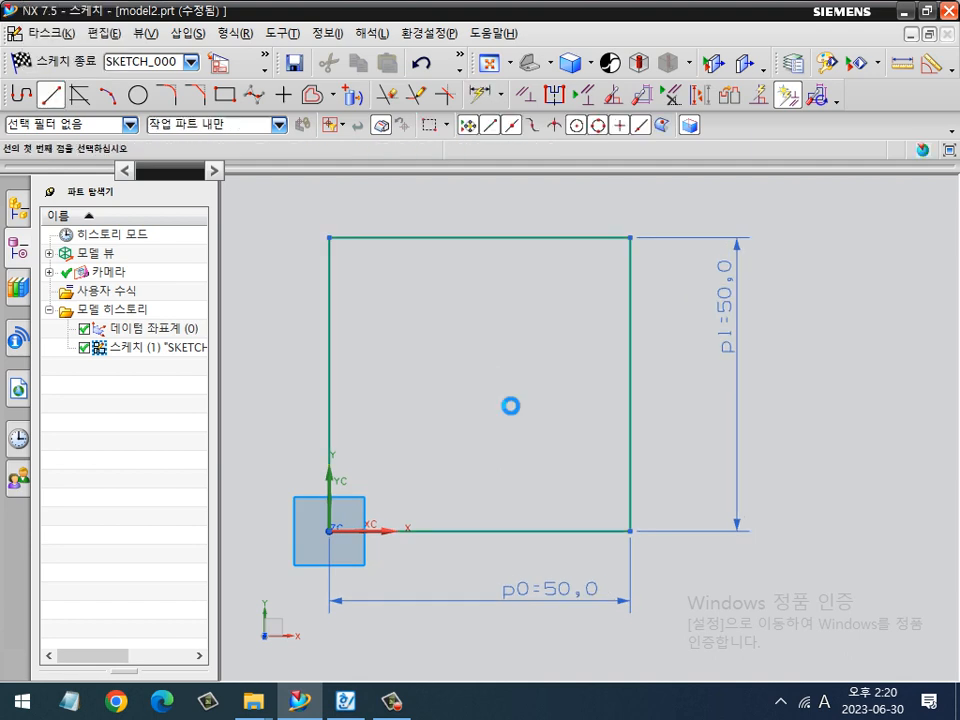
pyautogui.click(329, 384)
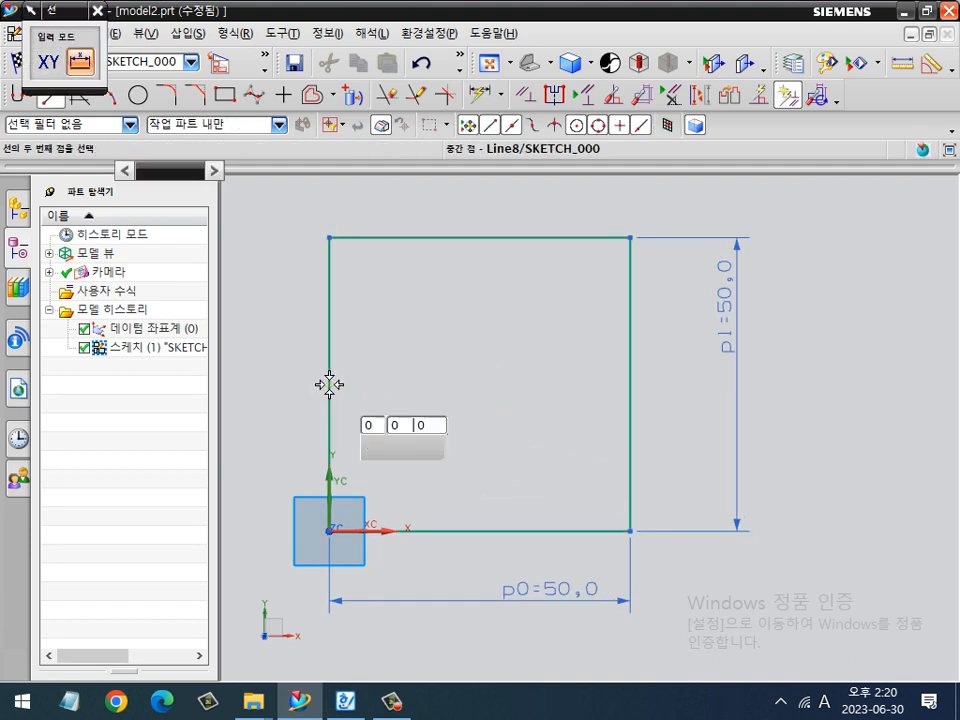
pyautogui.click(629, 384)
pyautogui.press('Escape')
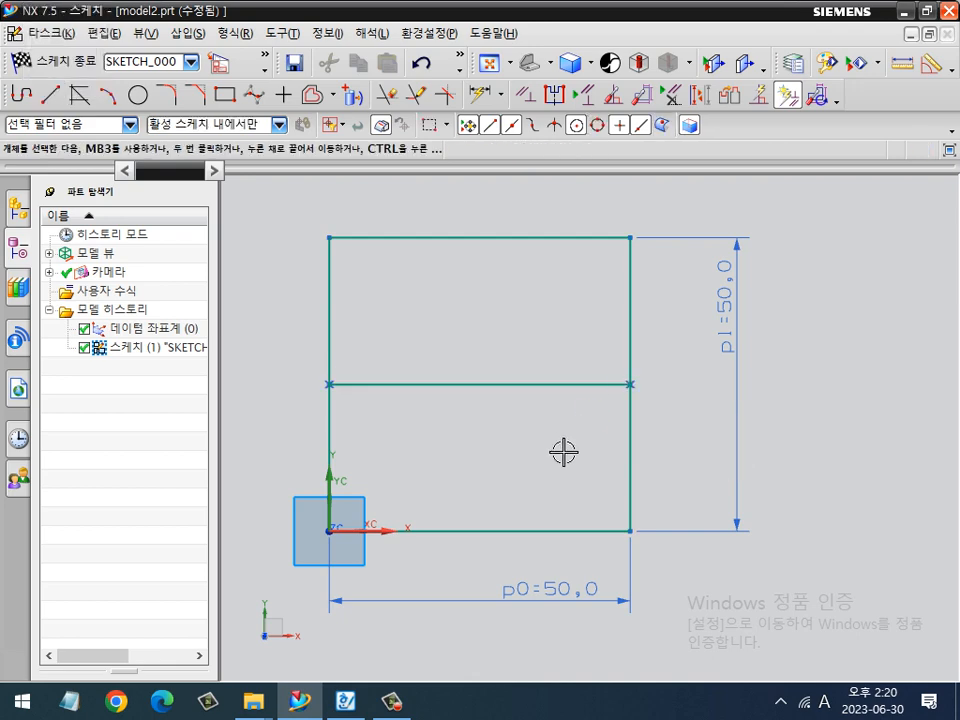
pyautogui.rightClick(505, 388)
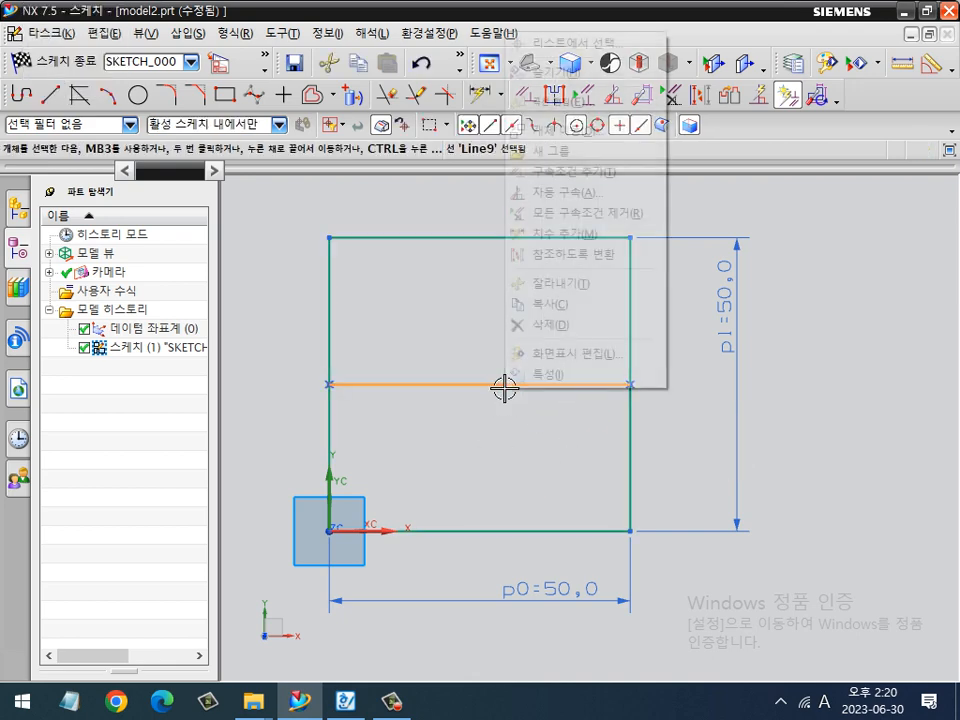
pyautogui.click(572, 273)
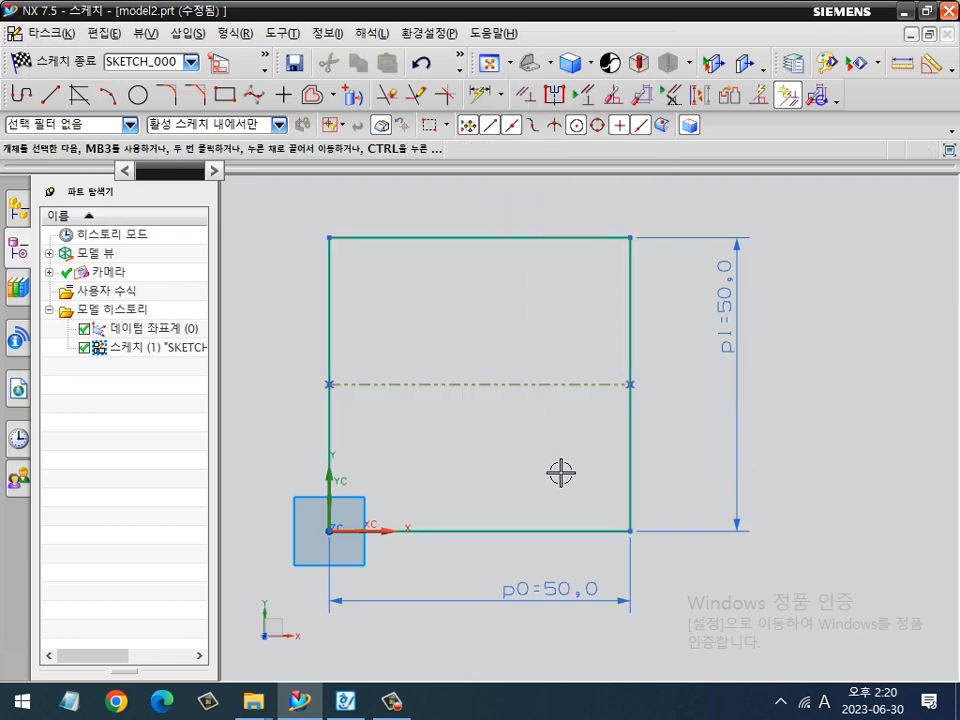
# Switch to the exam drawing in the Hangul document and check the plan view's dimensions.
pyautogui.press('d')
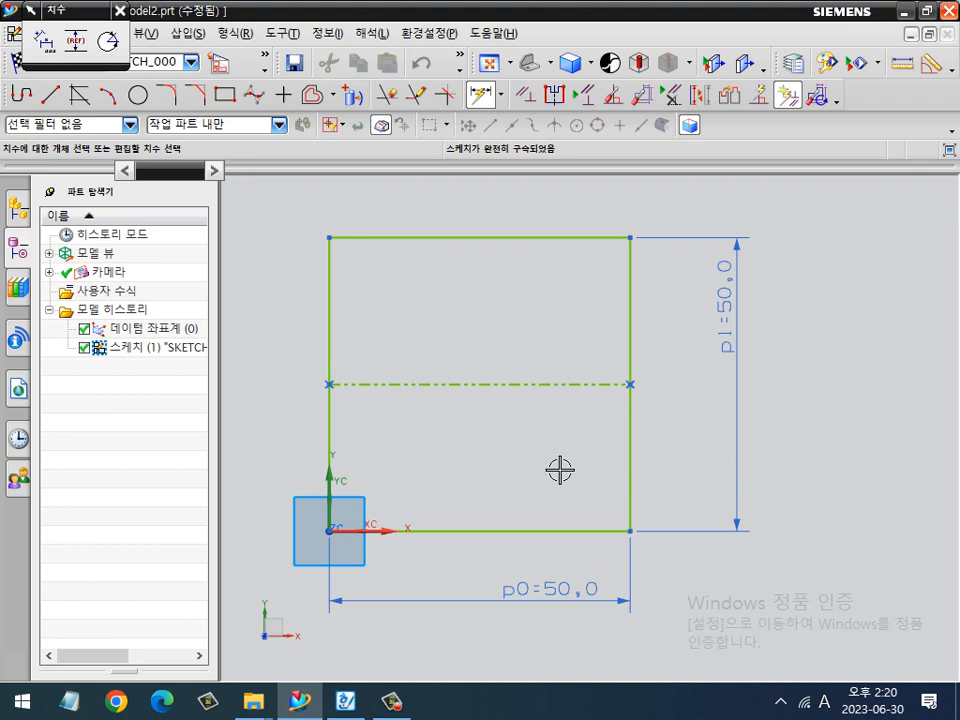
pyautogui.press('Escape')
pyautogui.hotkey('alt', 'Tab')
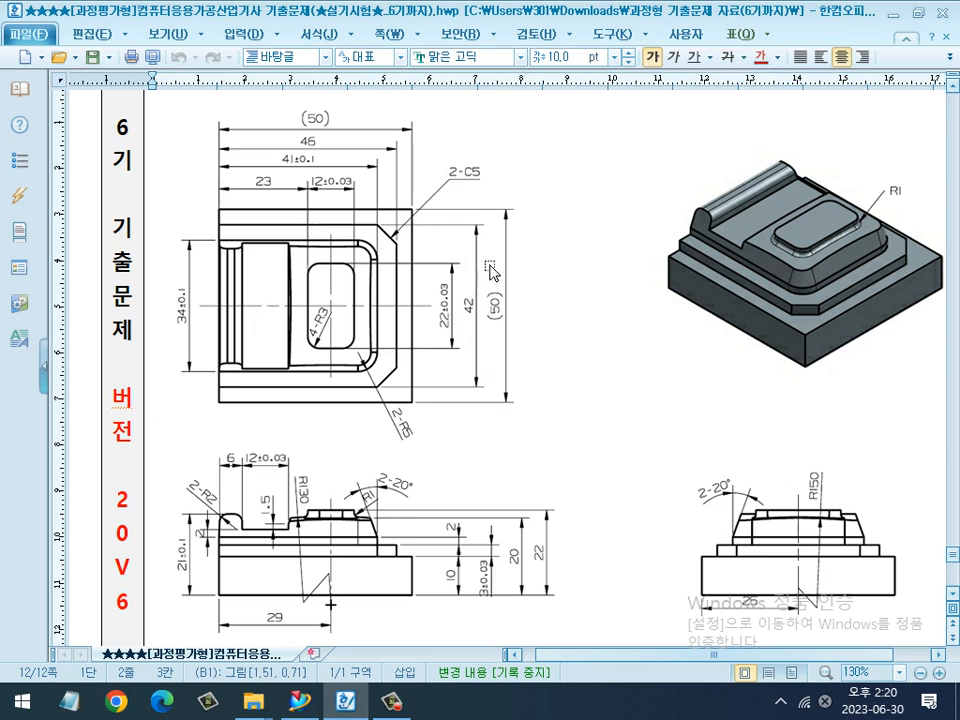
# Switch back to NX and sketch a second two-point rectangle about 40 mm high, overlapping the square and extending past its left side.
pyautogui.hotkey('alt', 'Tab')
pyautogui.moveTo(498, 347)
pyautogui.keyDown('shift'); pyautogui.mouseDown(button='middle')
pyautogui.moveTo(516, 345)
pyautogui.moveTo(532, 325)
pyautogui.mouseUp(button='middle'); pyautogui.keyUp('shift')
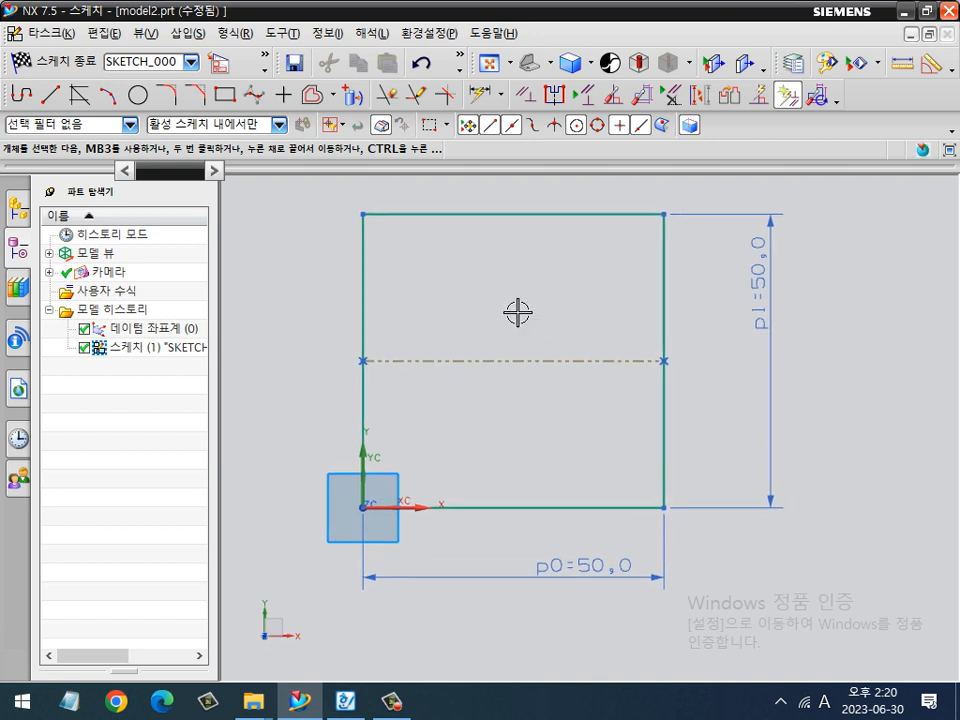
pyautogui.click(225, 95)
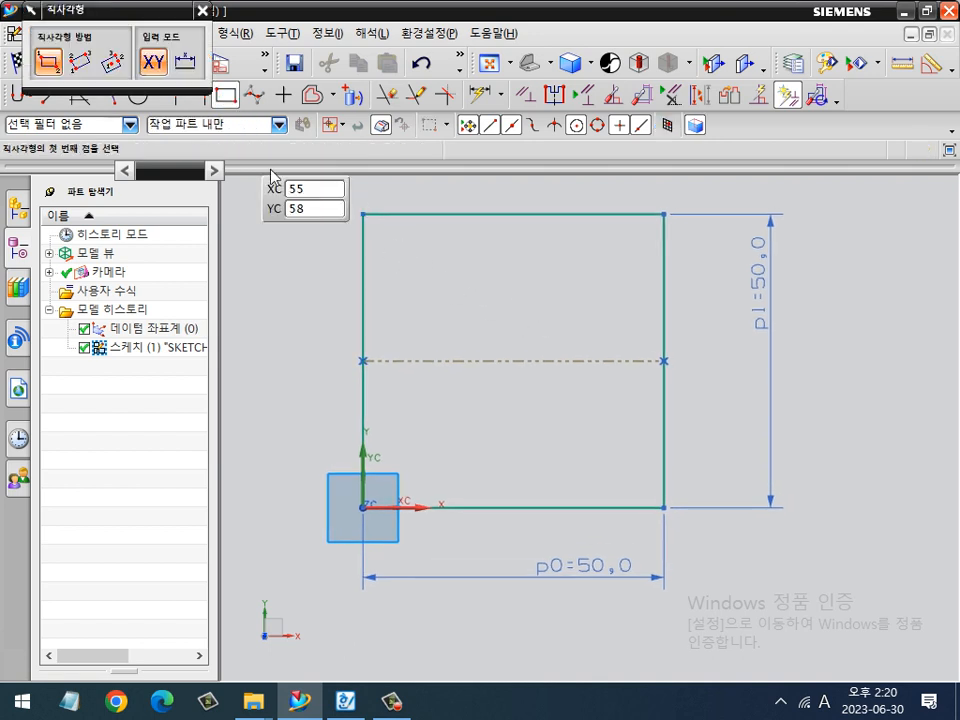
pyautogui.click(327, 243)
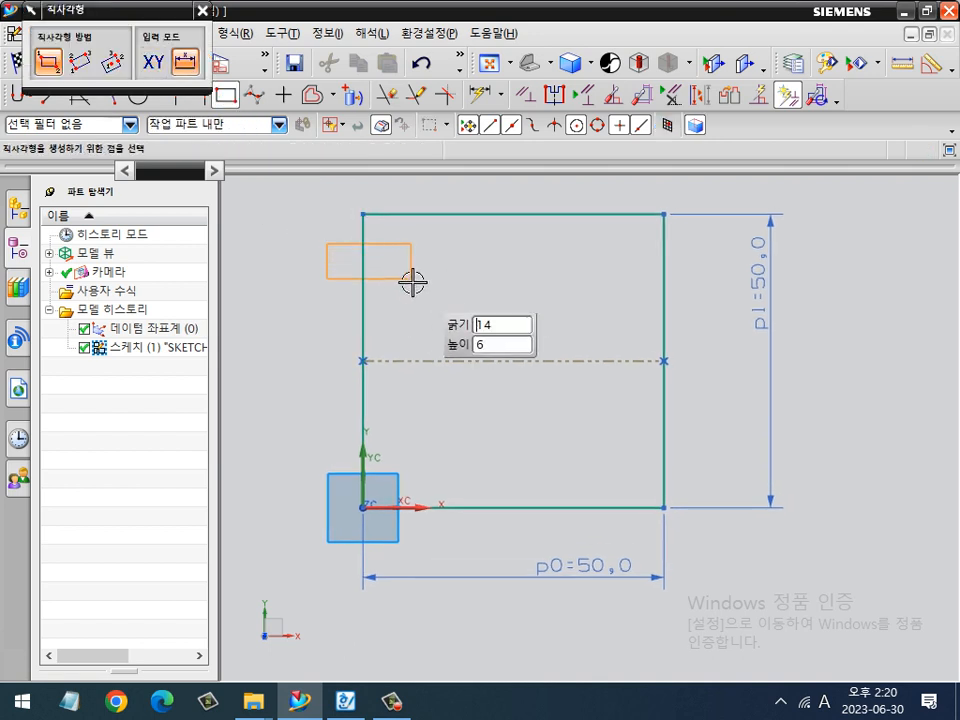
pyautogui.click(632, 478)
pyautogui.press('Escape')
# Dimension the second rectangle's height to 42 mm.
pyautogui.press('d')
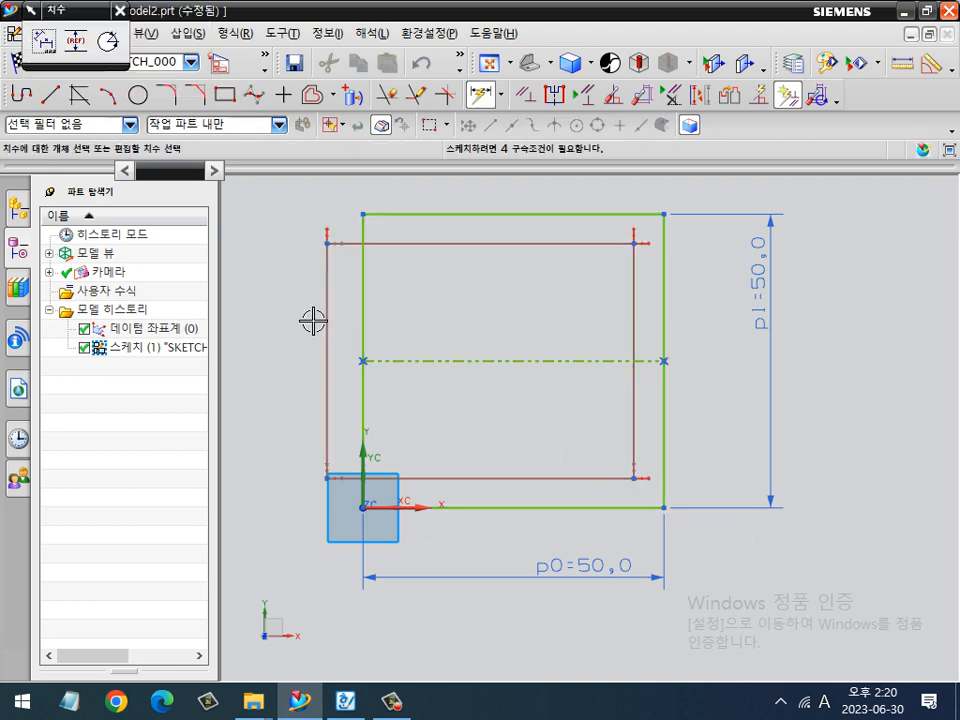
pyautogui.click(320, 317)
pyautogui.click(283, 328)
pyautogui.hotkey('alt', 'Tab')
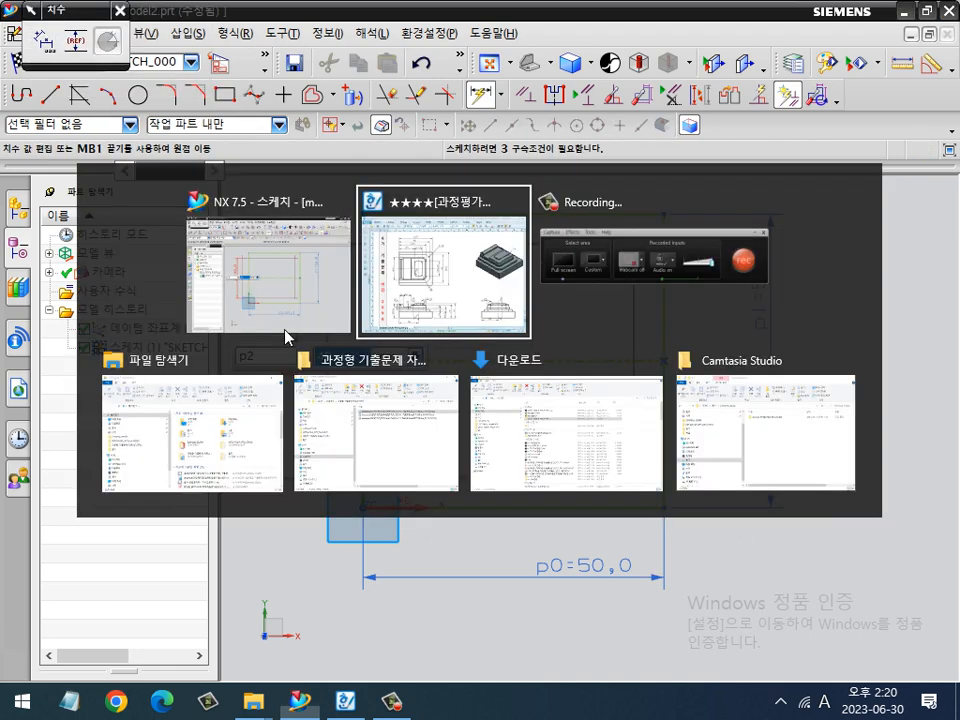
pyautogui.hotkey('alt', 'Tab')
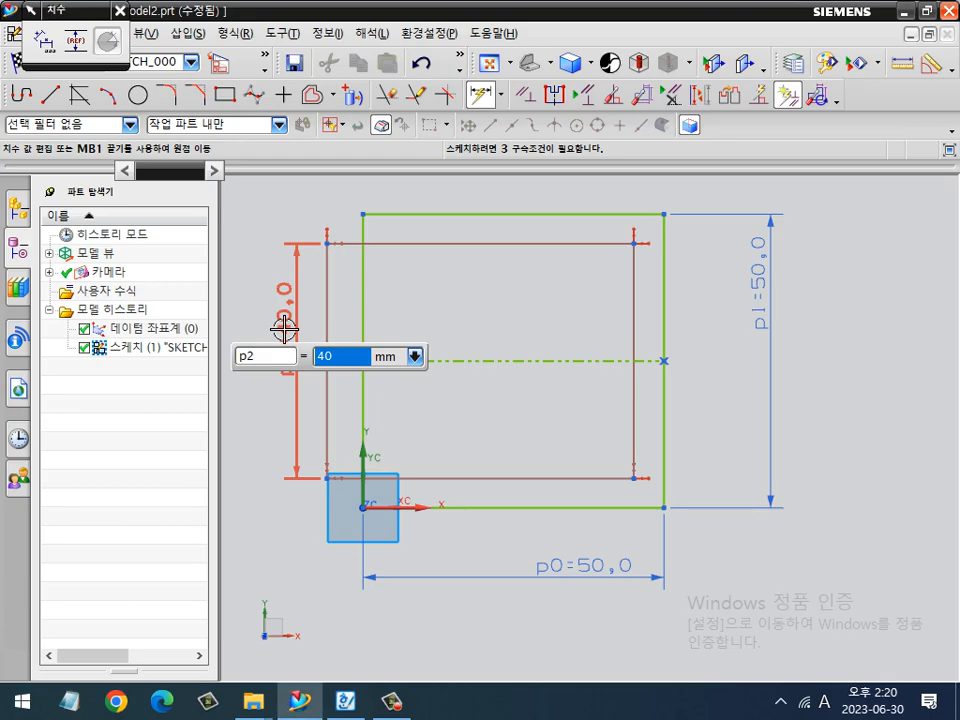
pyautogui.write('42')
pyautogui.press('Return')
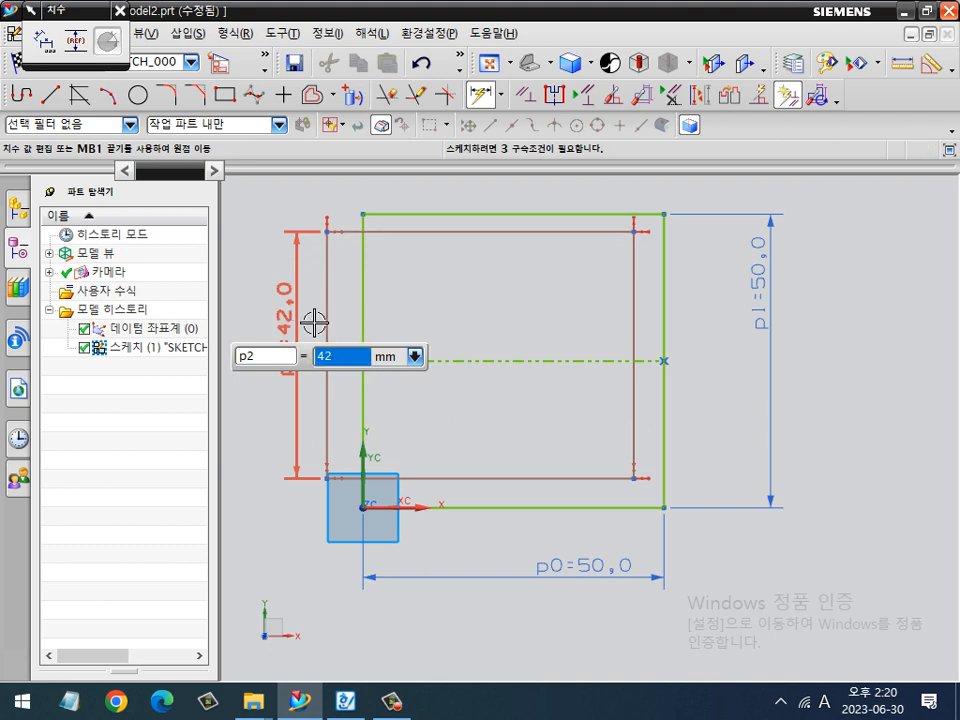
# Dimension the distance from the horizontal reference line to the second rectangle's upper side as 42/2 mm.
pyautogui.click(496, 361)
pyautogui.click(445, 232)
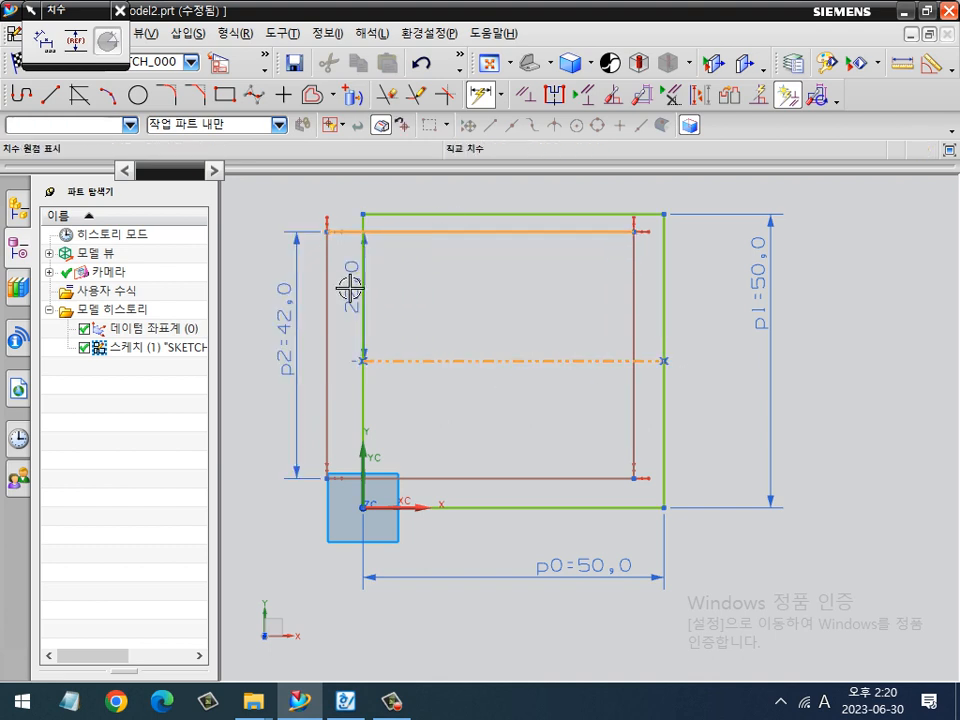
pyautogui.click(343, 280)
pyautogui.write('42/2')
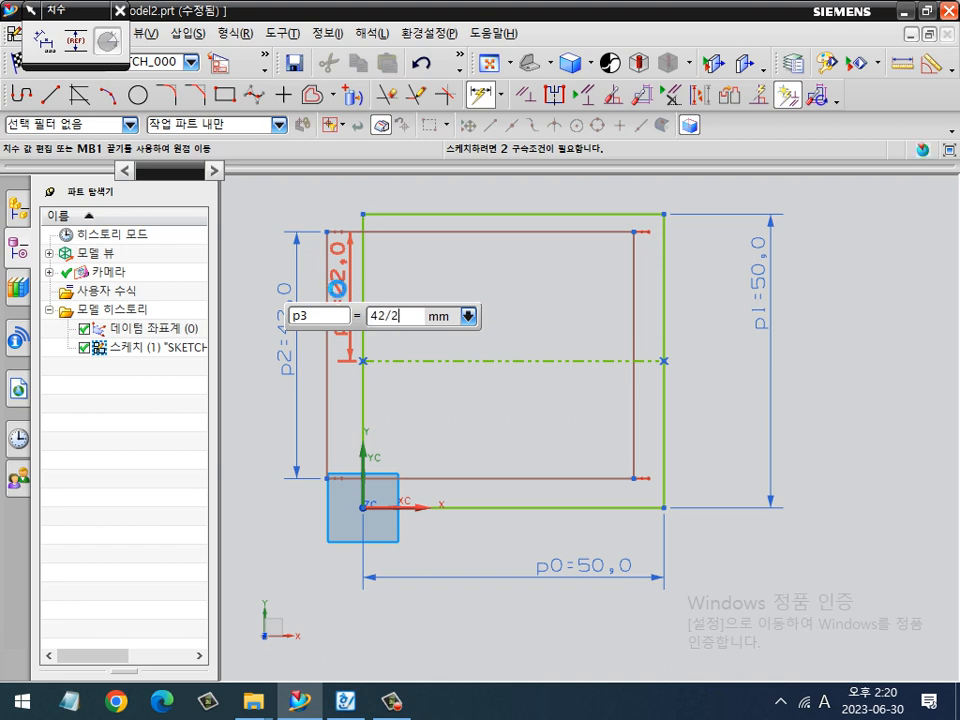
pyautogui.press('Return')
# Make the second rectangle's left side collinear with the square's, and pull its right side inward to about 42 mm width.
pyautogui.press('c')
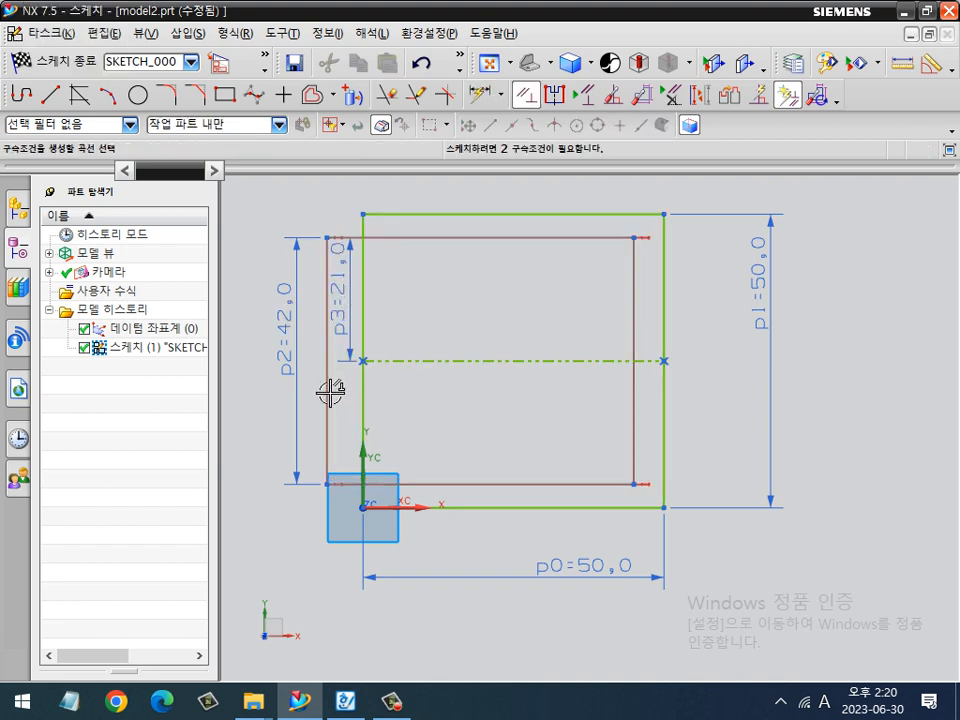
pyautogui.click(328, 393)
pyautogui.click(362, 390)
pyautogui.click(112, 61)
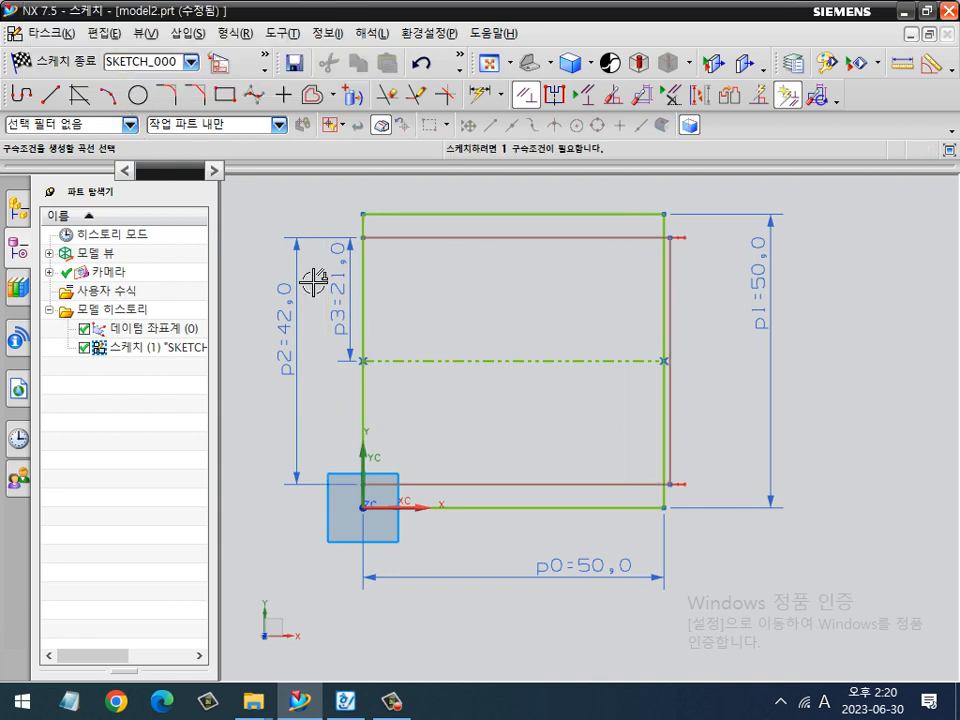
pyautogui.press('Escape')
pyautogui.moveTo(670, 302); pyautogui.dragTo(627, 310)
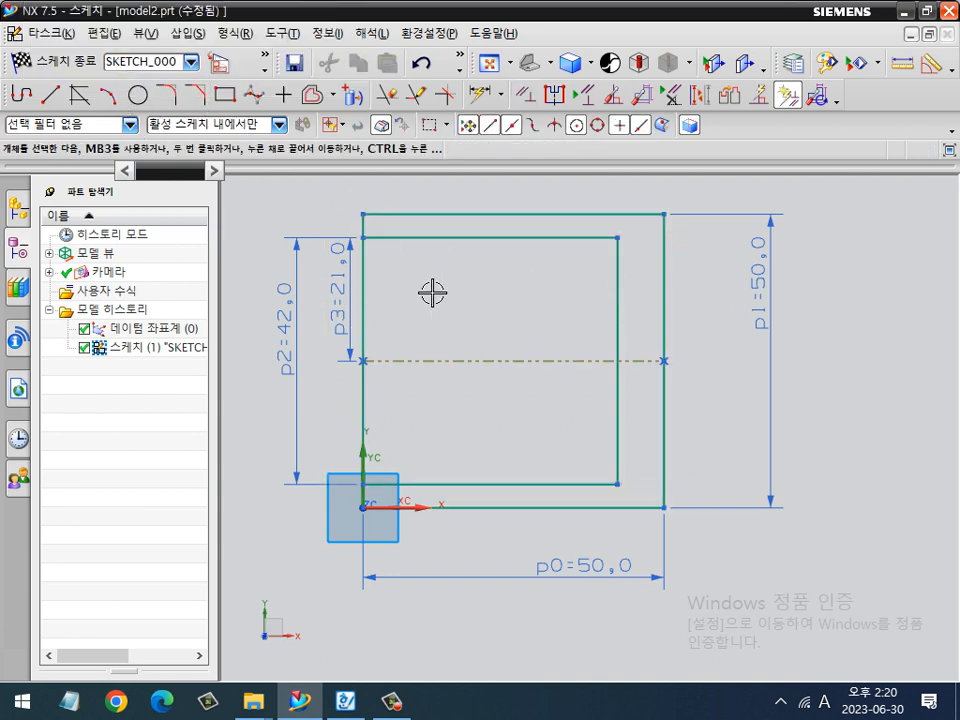
# Dimension the inner rectangle's width to 46 mm, as given in the exam drawing.
pyautogui.hotkey('alt', 'Tab')
pyautogui.hotkey('alt', 'Tab')
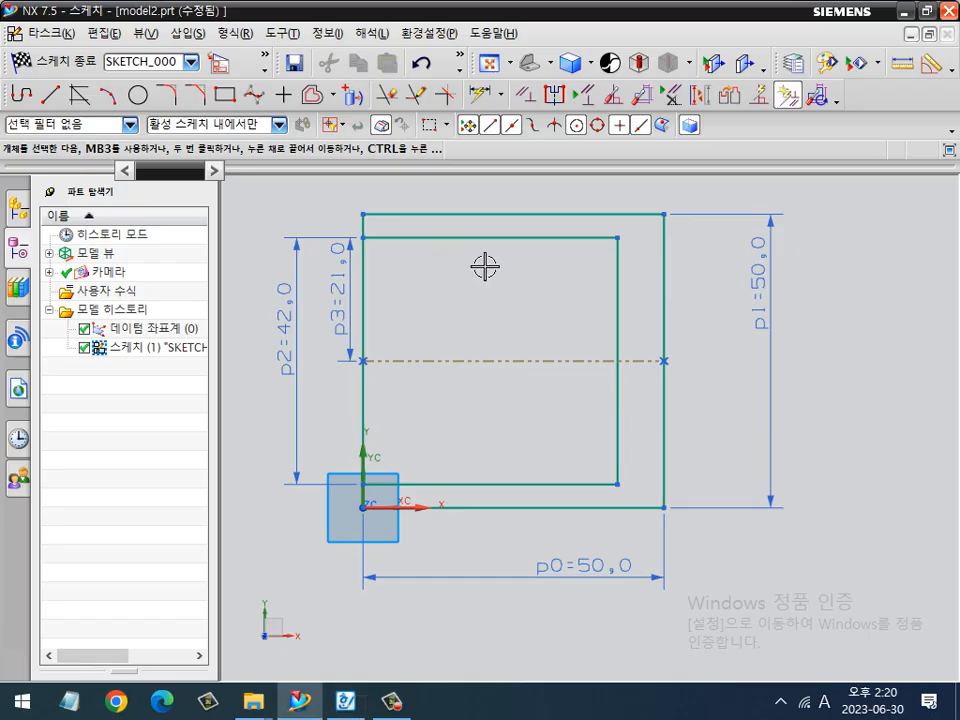
pyautogui.press('d')
pyautogui.click(478, 239)
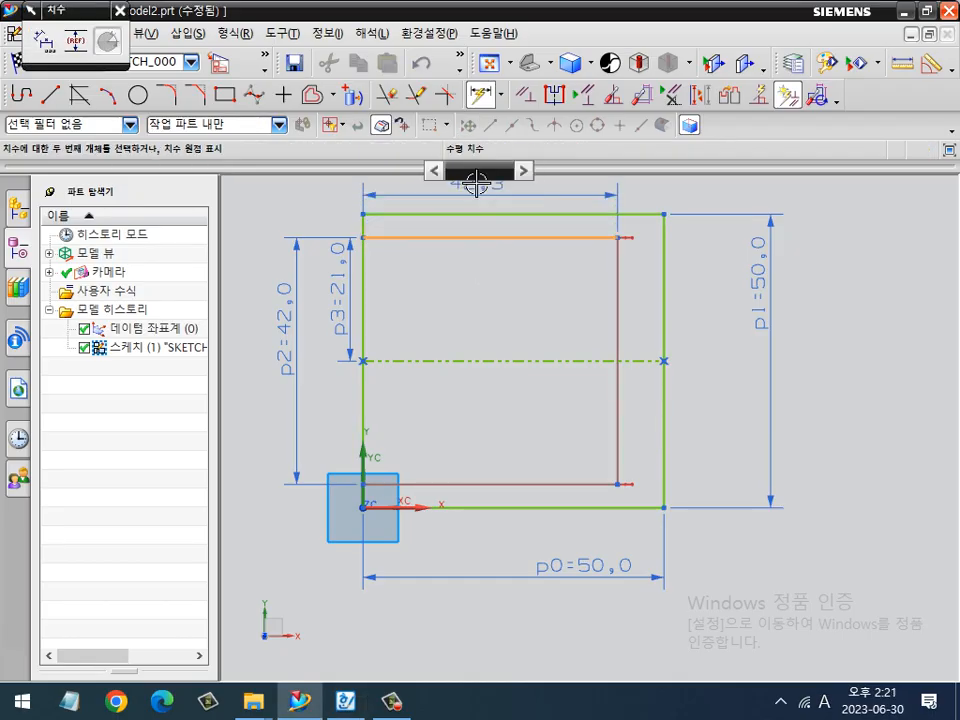
pyautogui.click(481, 182)
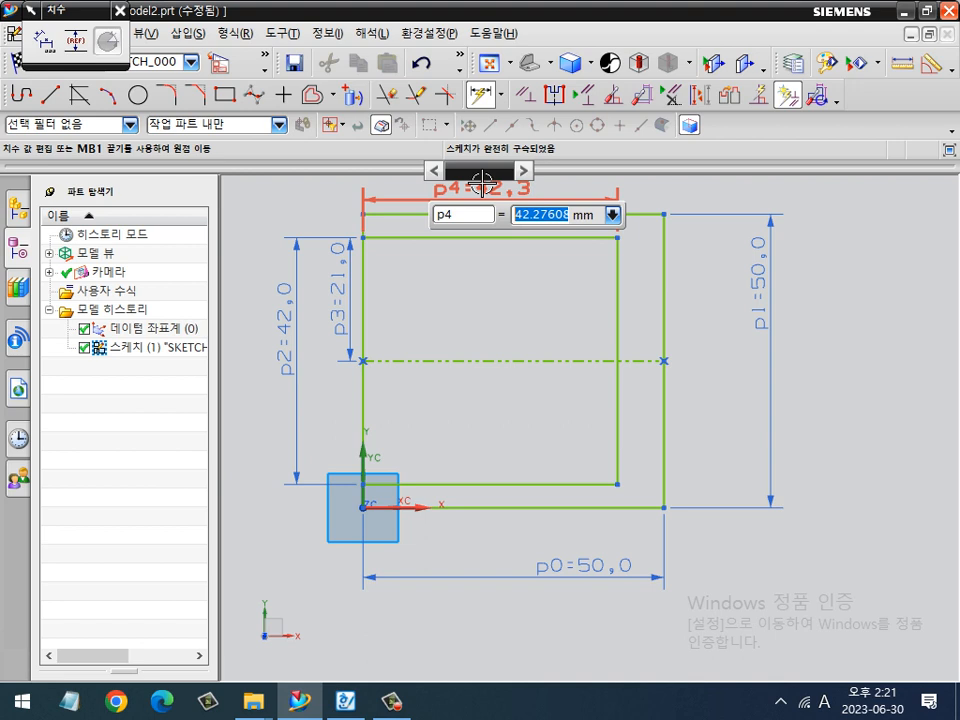
pyautogui.write('46')
pyautogui.press('Return')
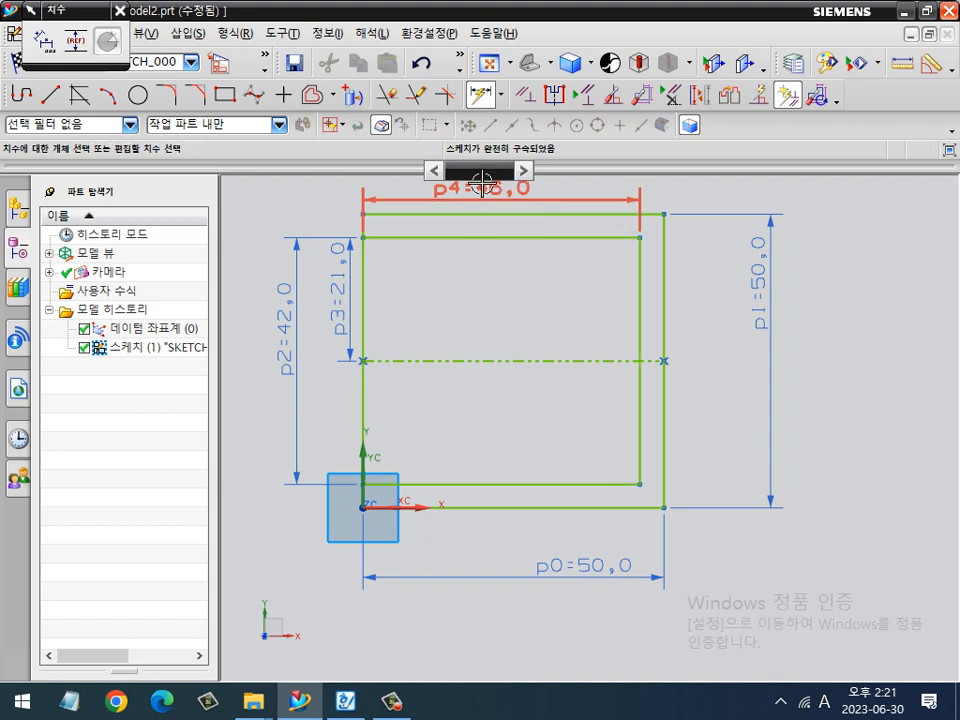
pyautogui.keyDown('shift'); pyautogui.moveTo(525, 329); pyautogui.dragTo(507, 367, button='middle'); pyautogui.keyUp('shift')
pyautogui.press('Escape')
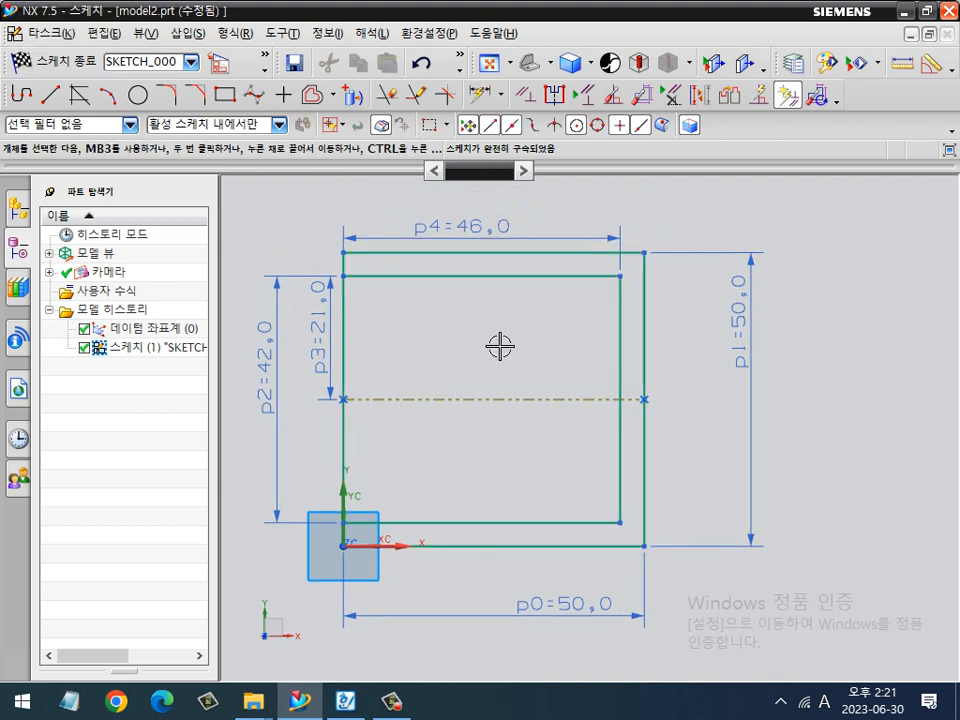
pyautogui.click(196, 94)
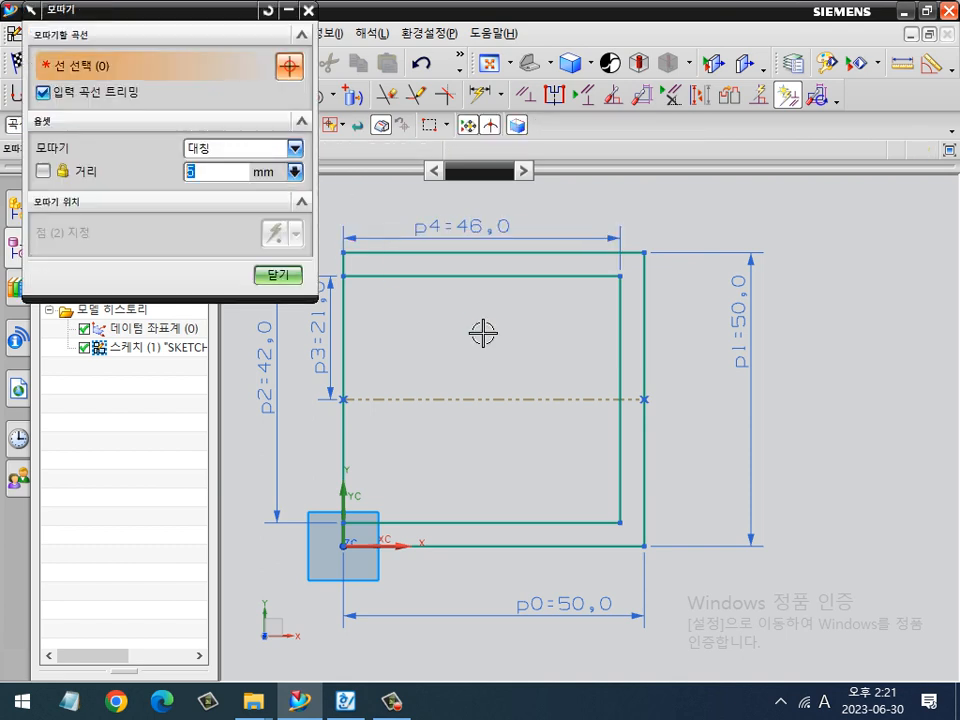
pyautogui.click(538, 282)
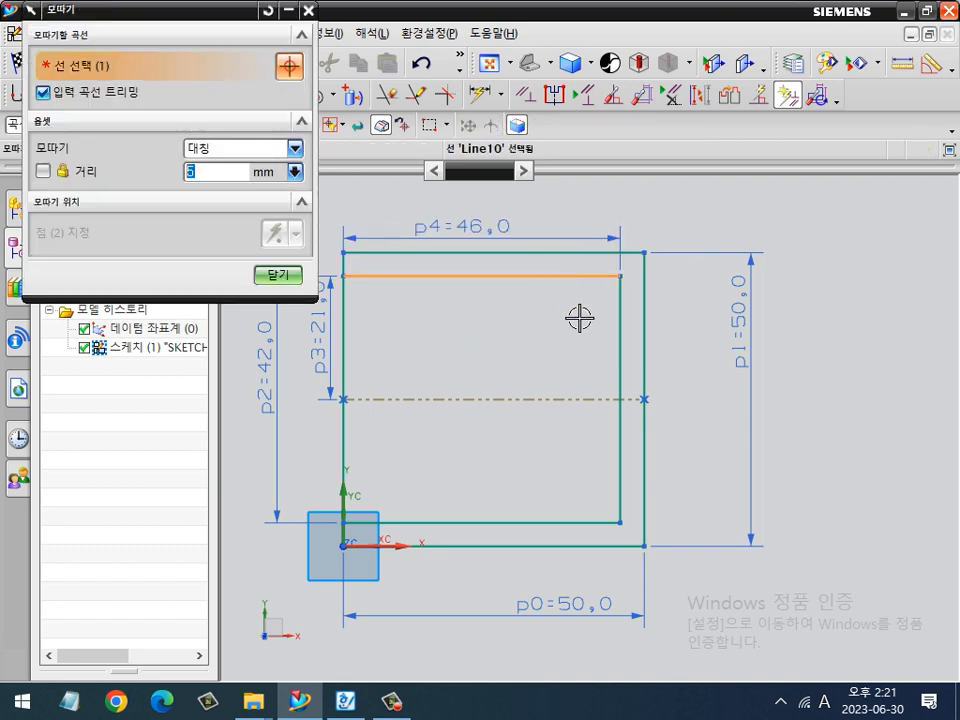
pyautogui.click(608, 345)
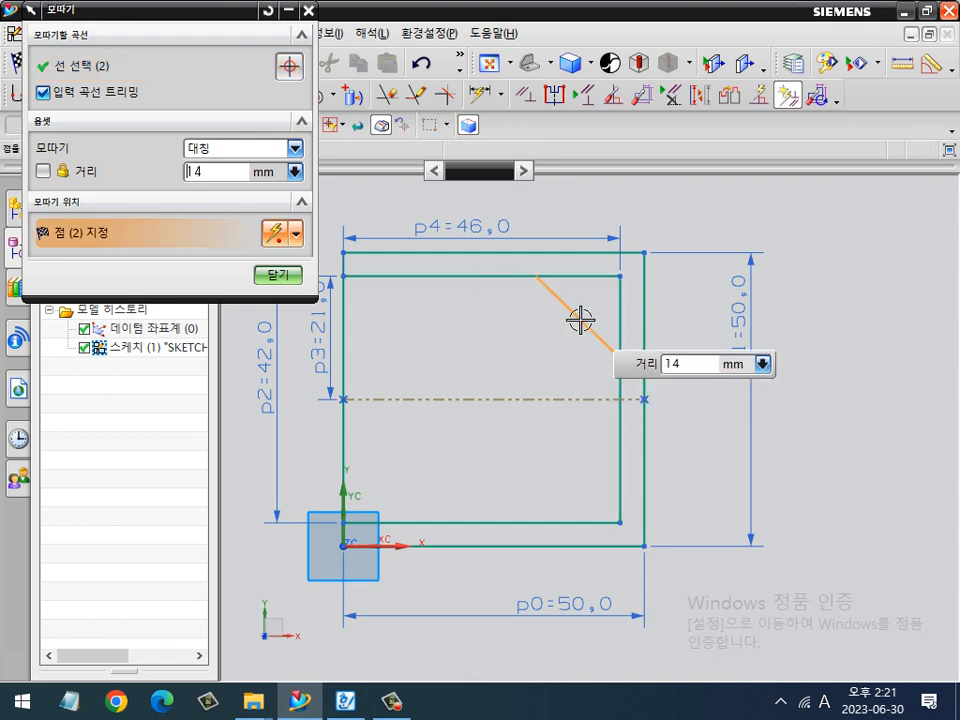
pyautogui.press('Escape')
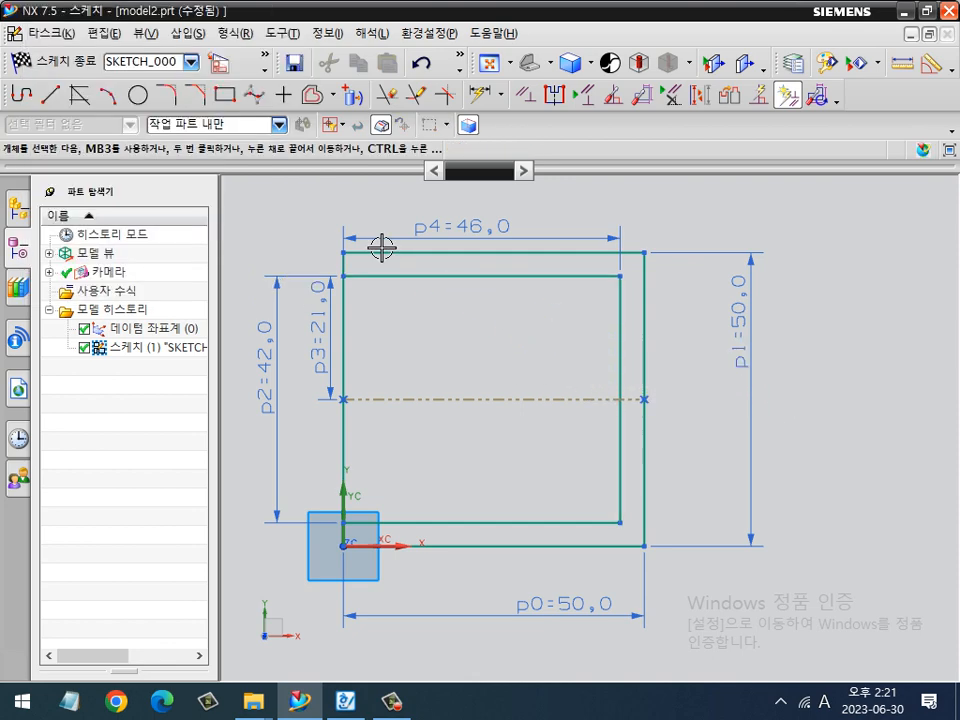
# Chamfer the inner rectangle's two right-hand corners symmetrically with a locked distance of 5 mm.
pyautogui.click(195, 95)
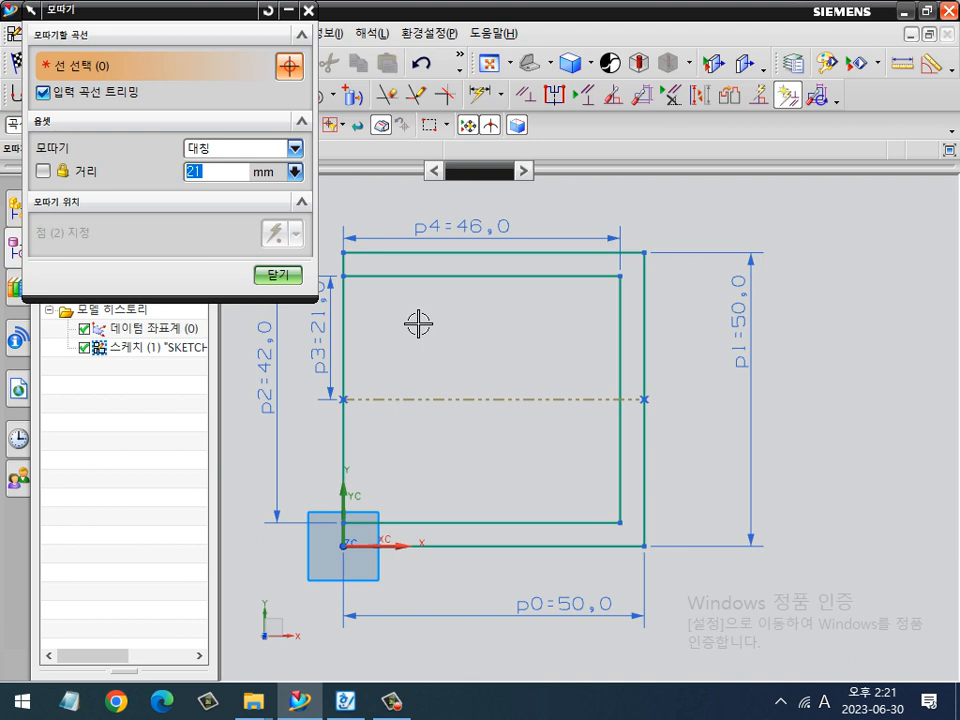
pyautogui.write('5')
pyautogui.press('Return')
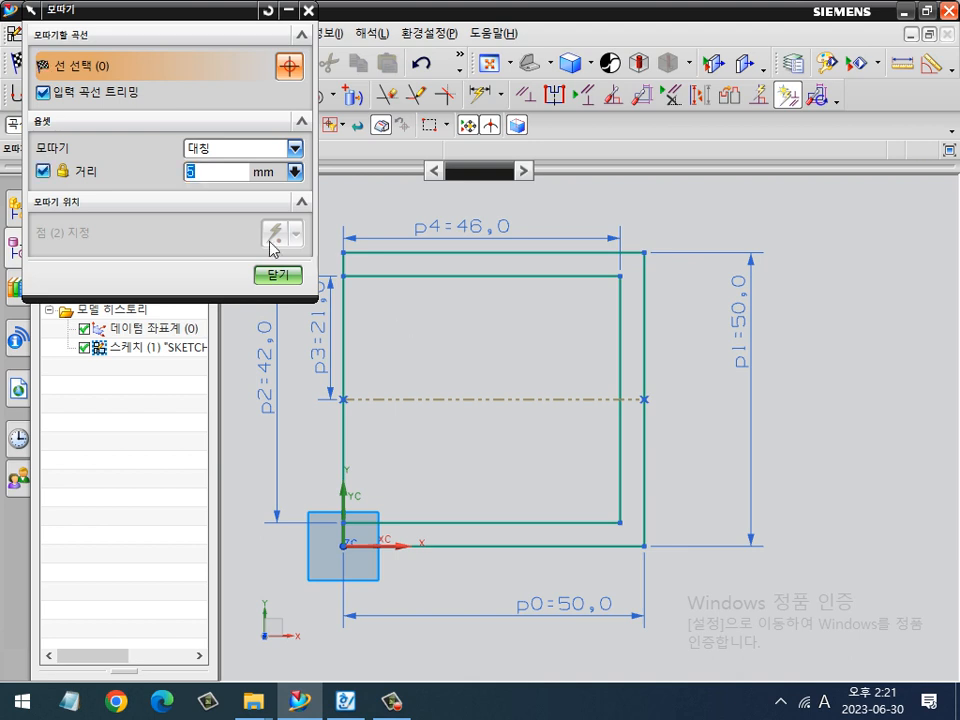
pyautogui.hotkey('ctrl', '2')
pyautogui.moveTo(77, 197)
pyautogui.mouseDown()
pyautogui.moveTo(47, 196)
pyautogui.moveTo(85, 164)
pyautogui.moveTo(74, 196)
pyautogui.mouseUp()
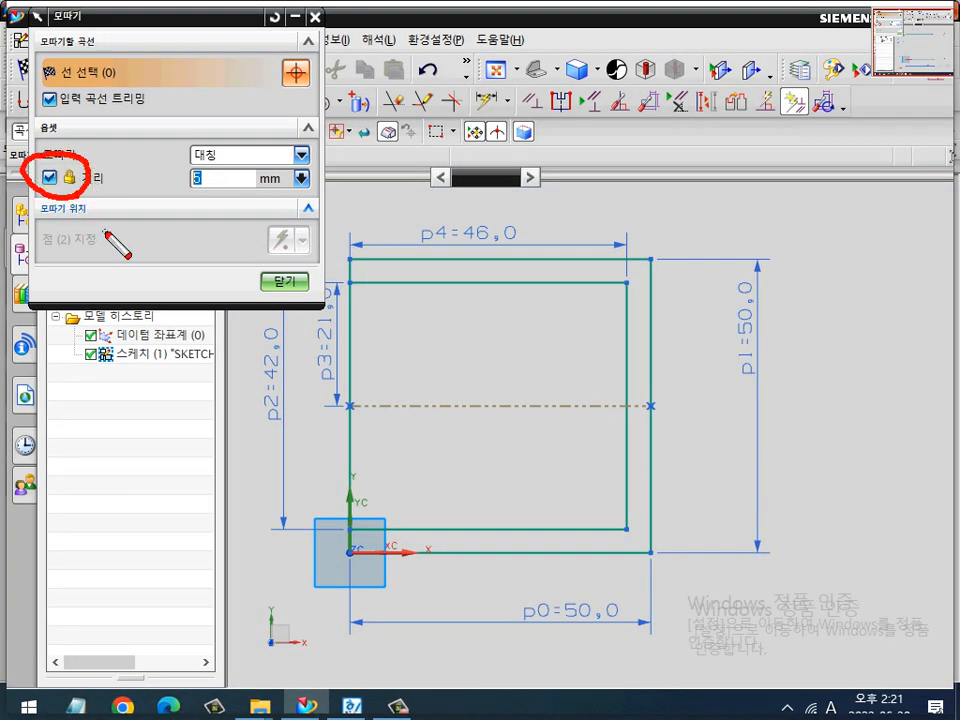
pyautogui.press('Escape')
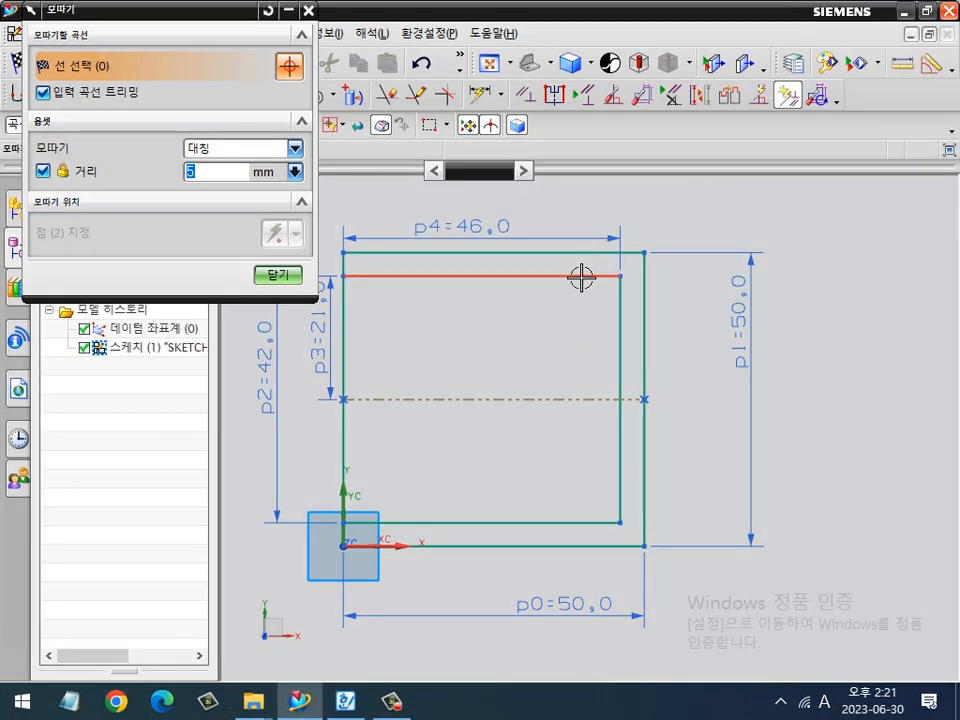
pyautogui.click(582, 277)
pyautogui.click(618, 318)
pyautogui.click(619, 360)
pyautogui.click(619, 484)
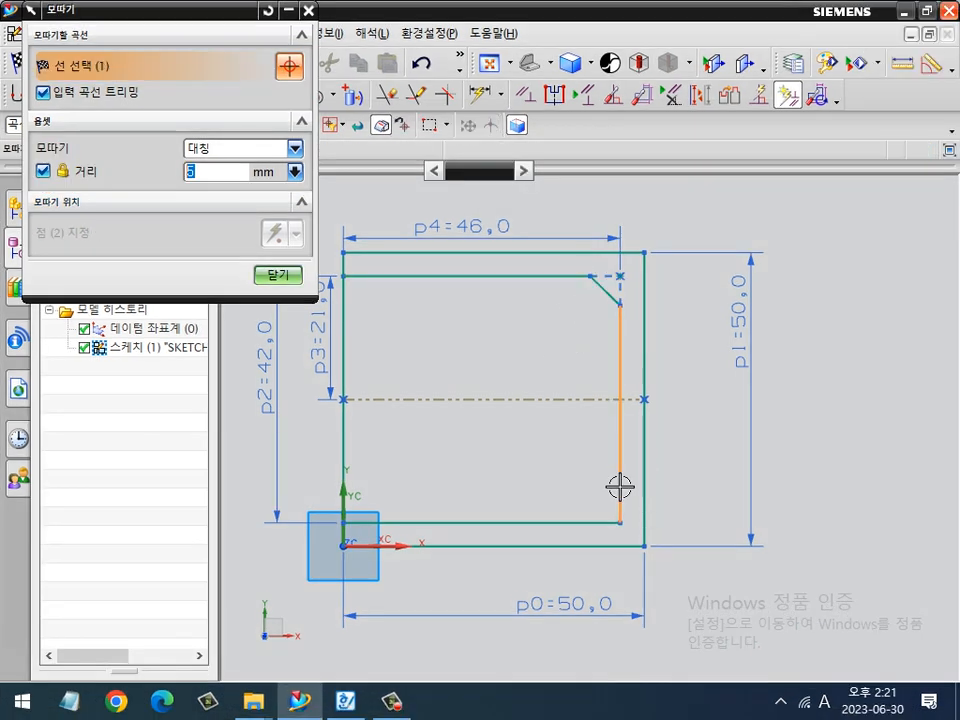
pyautogui.click(603, 521)
pyautogui.press('Escape')
# Dimension the horizontal and vertical legs of both corner chamfers.
pyautogui.press('d')
pyautogui.click(608, 293)
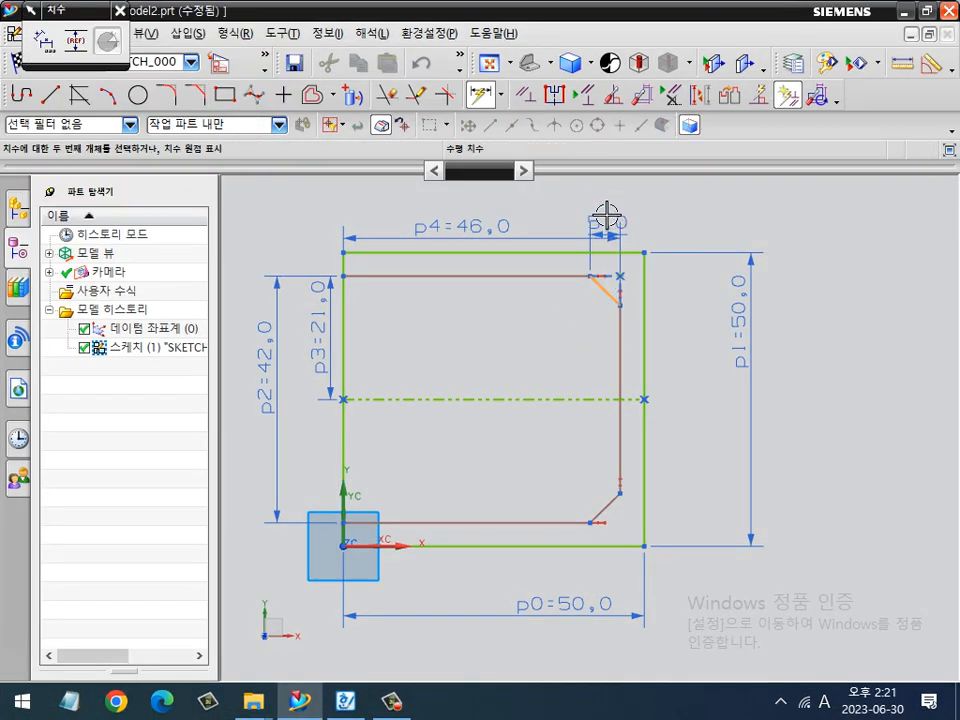
pyautogui.click(607, 212)
pyautogui.click(606, 285)
pyautogui.click(677, 294)
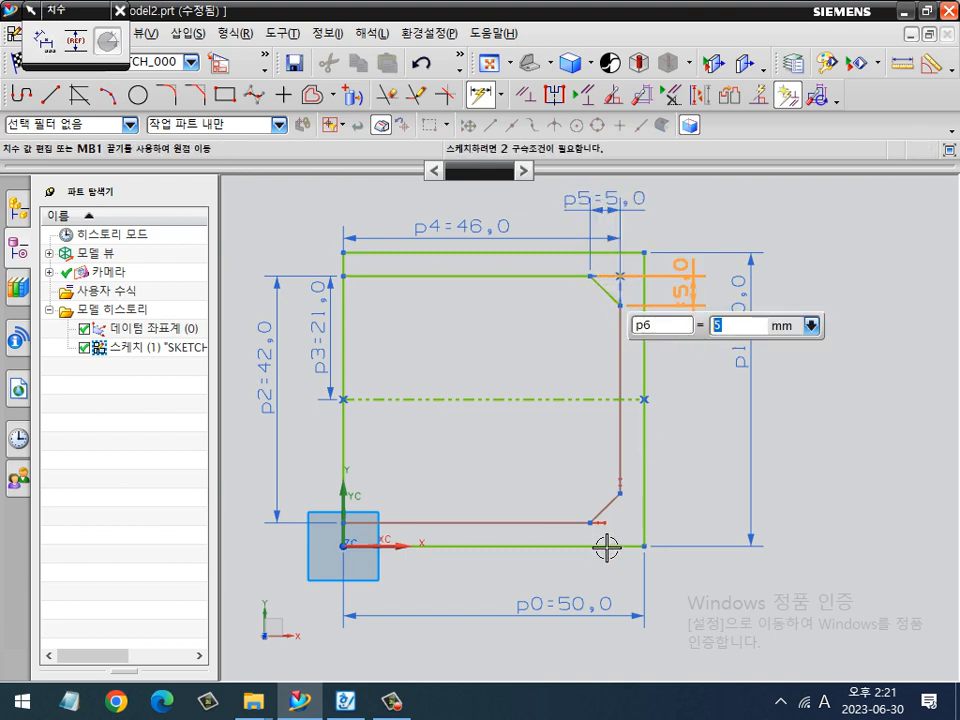
pyautogui.click(600, 564)
pyautogui.click(611, 506)
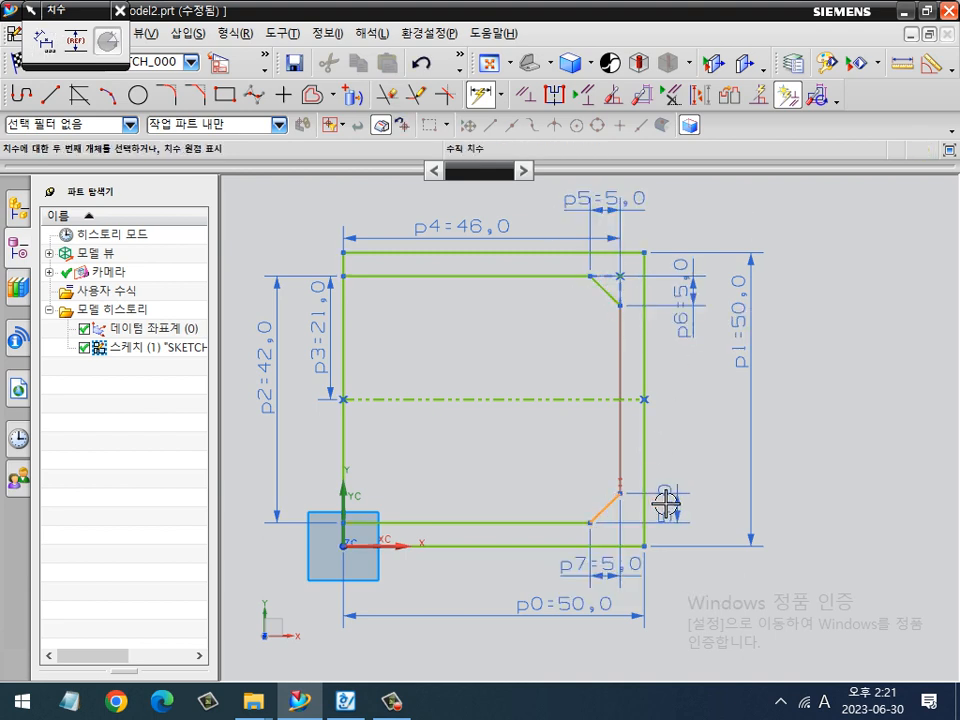
pyautogui.click(672, 503)
pyautogui.press('Return')
pyautogui.press('Escape')
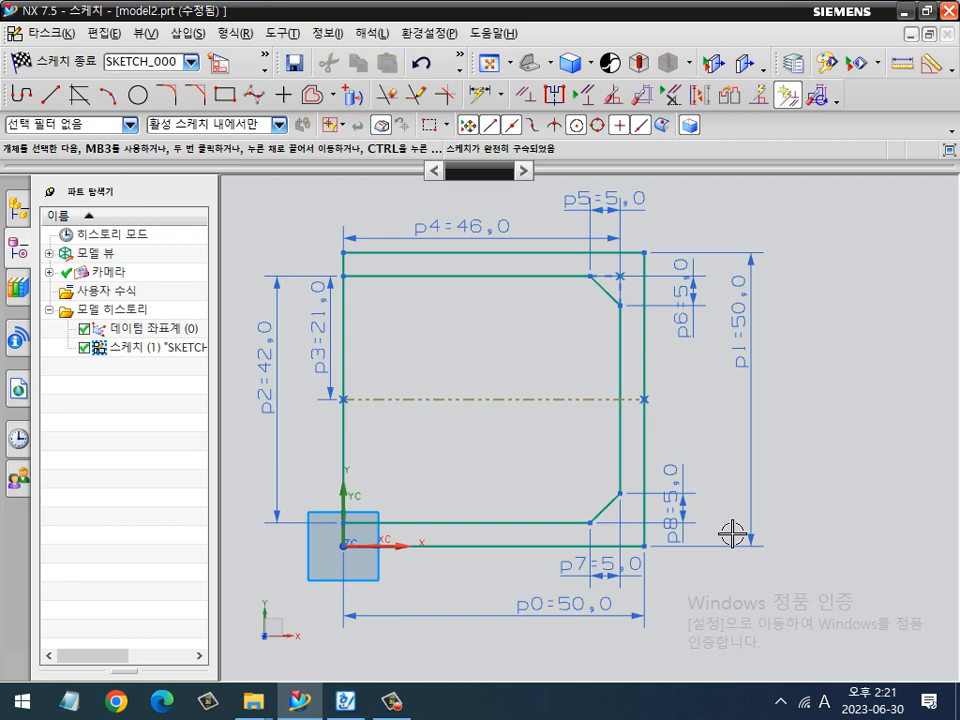
# Check the taper callouts and step heights in the exam drawing's front and side views in the Hangul document, and return to NX.
pyautogui.hotkey('alt', 'Tab')
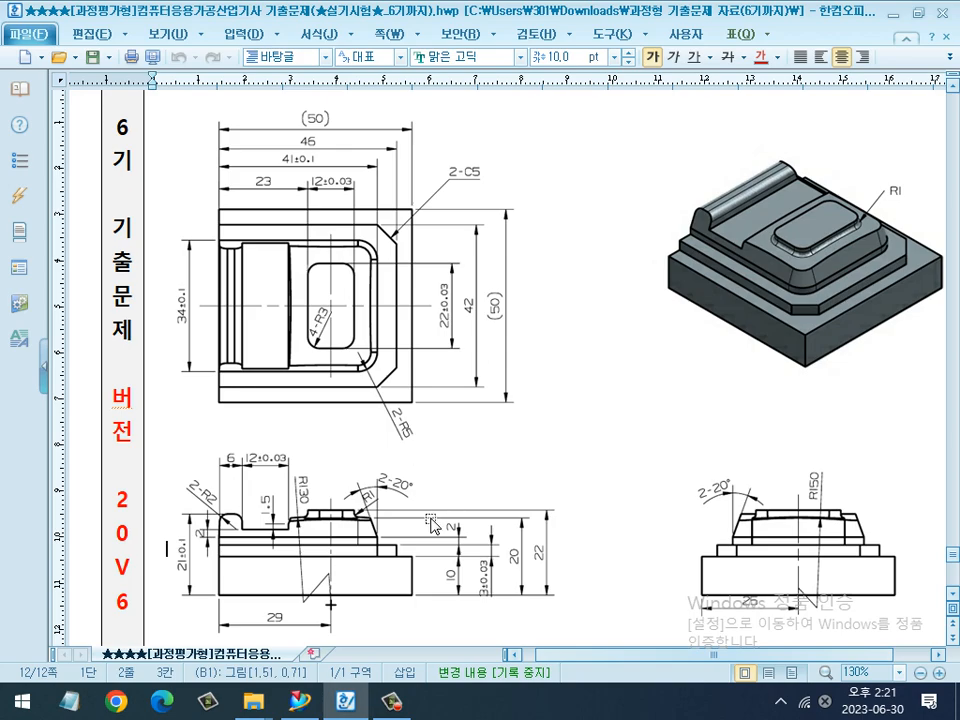
pyautogui.hotkey('ctrl', '2')
pyautogui.moveTo(433, 527)
pyautogui.mouseDown()
pyautogui.moveTo(367, 509)
pyautogui.moveTo(447, 508)
pyautogui.mouseUp()
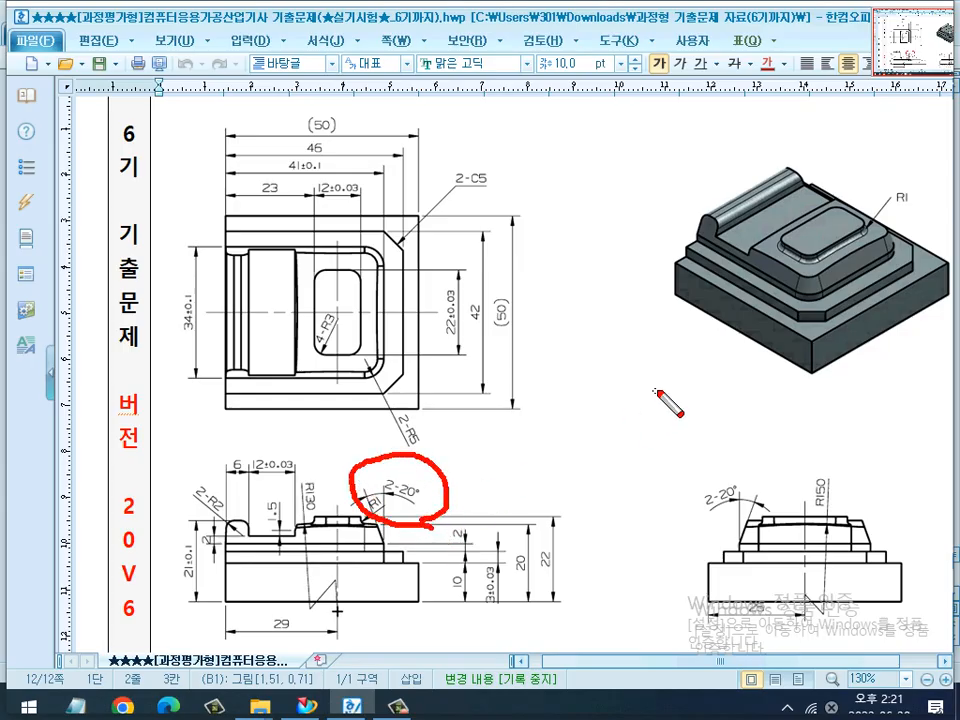
pyautogui.moveTo(742, 537)
pyautogui.mouseDown()
pyautogui.moveTo(765, 463)
pyautogui.moveTo(739, 540)
pyautogui.mouseUp()
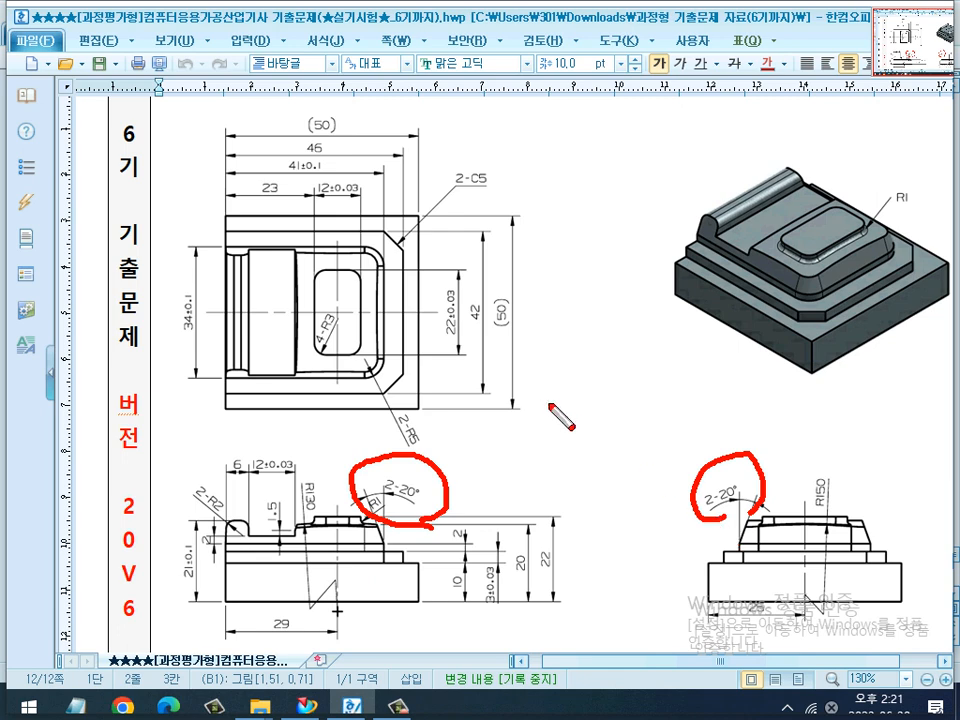
pyautogui.moveTo(424, 541)
pyautogui.mouseDown()
pyautogui.moveTo(356, 514)
pyautogui.moveTo(454, 529)
pyautogui.mouseUp()
pyautogui.press('Escape')
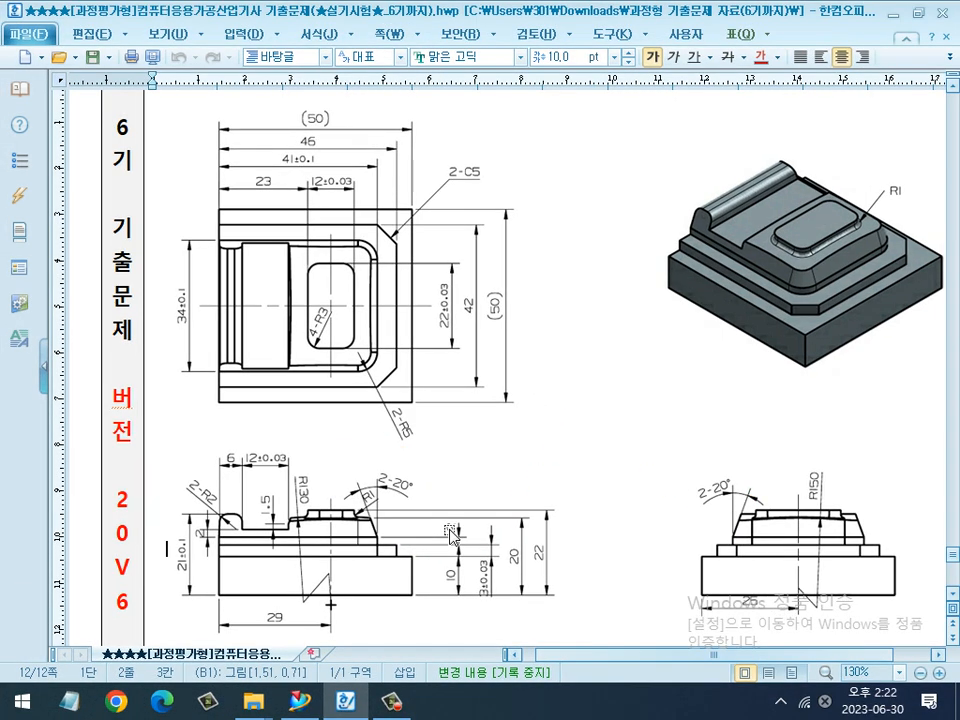
pyautogui.hotkey('alt', 'Tab')
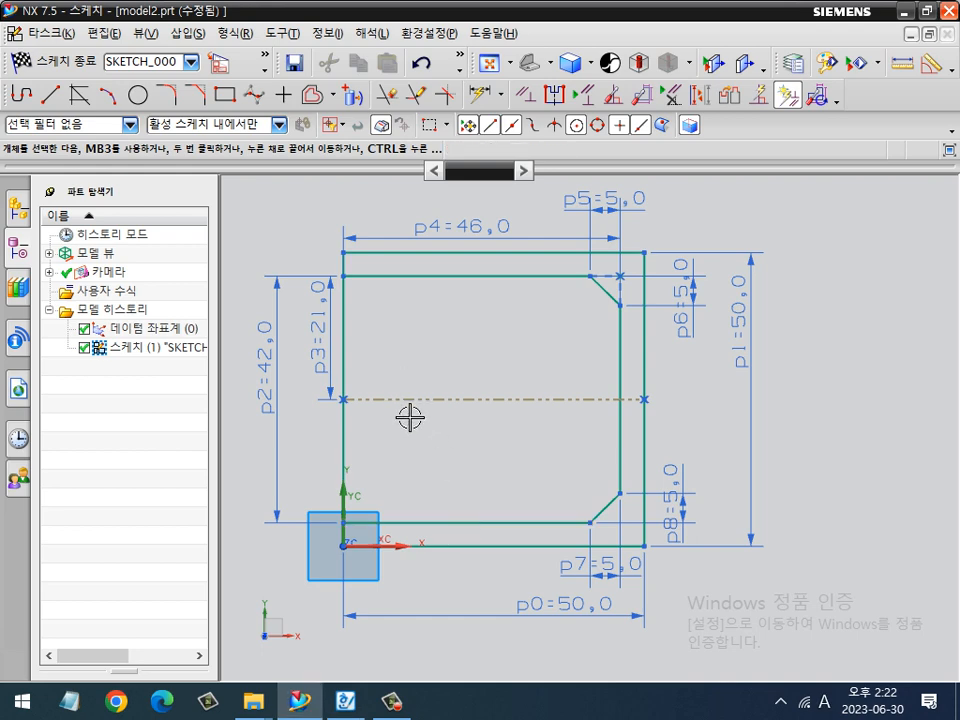
# Hide all the dimensions currently shown in the sketch.
pyautogui.hotkey('ctrl', 'w')
pyautogui.click(236, 167)
pyautogui.click(255, 330)
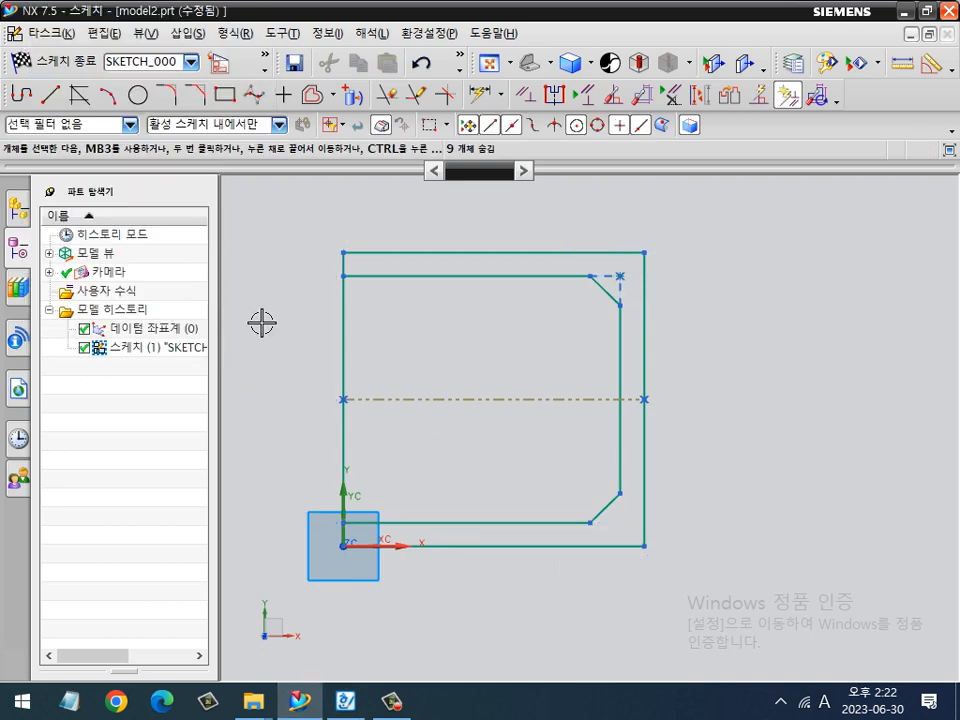
# Sketch a third rectangle about 32 mm high across the centre line, extending past the block's left edge.
pyautogui.press('r')
pyautogui.click(300, 300)
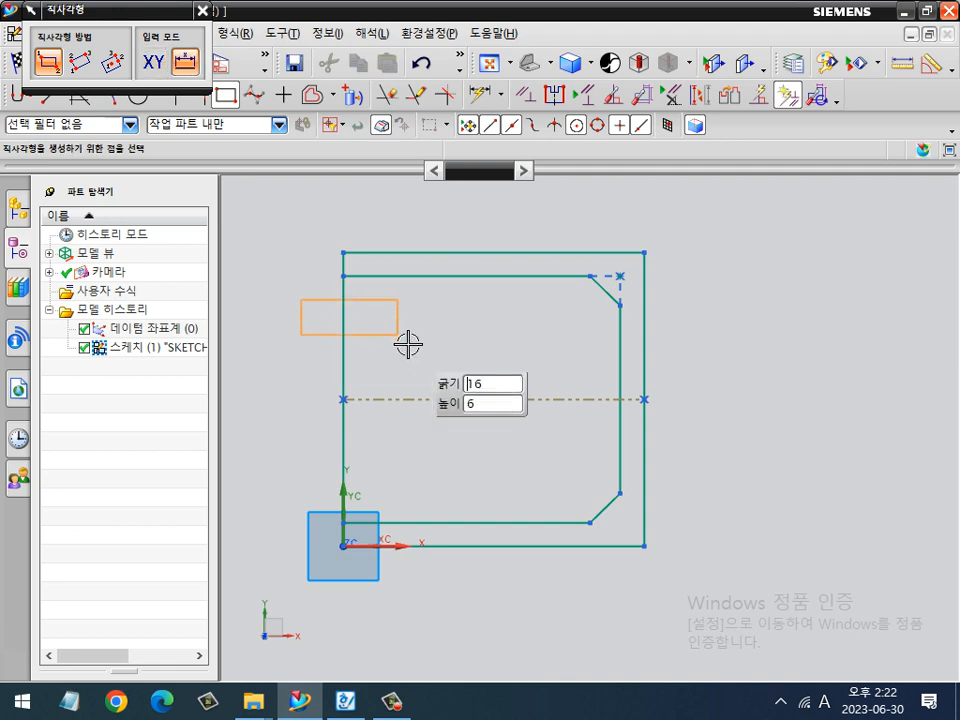
pyautogui.click(584, 487)
pyautogui.press('Escape')
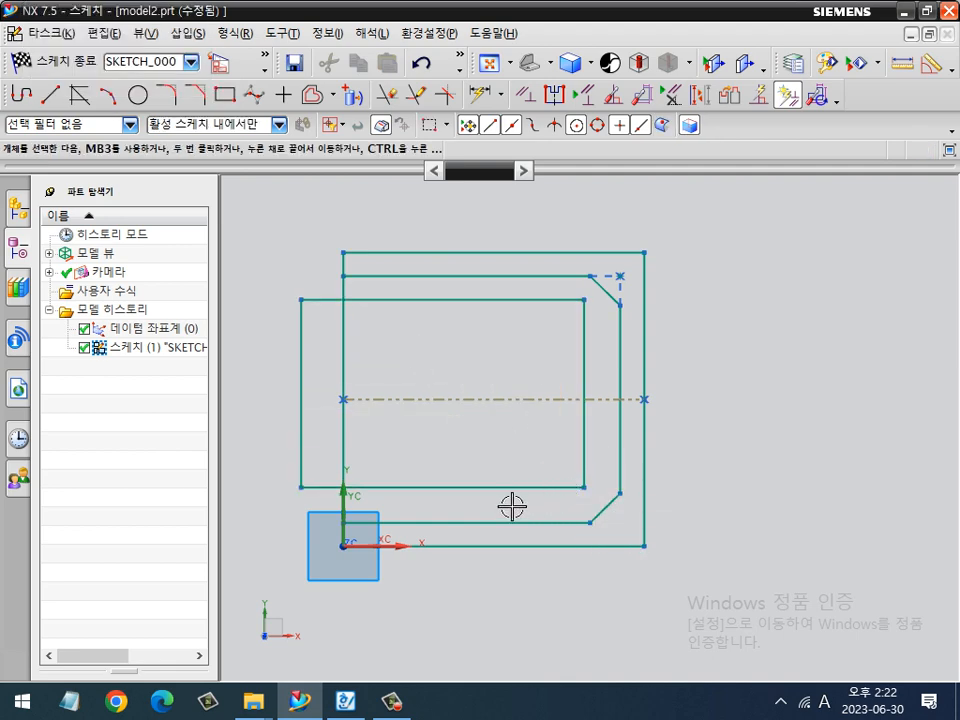
pyautogui.hotkey('alt', 'Tab')
pyautogui.hotkey('alt', 'Tab')
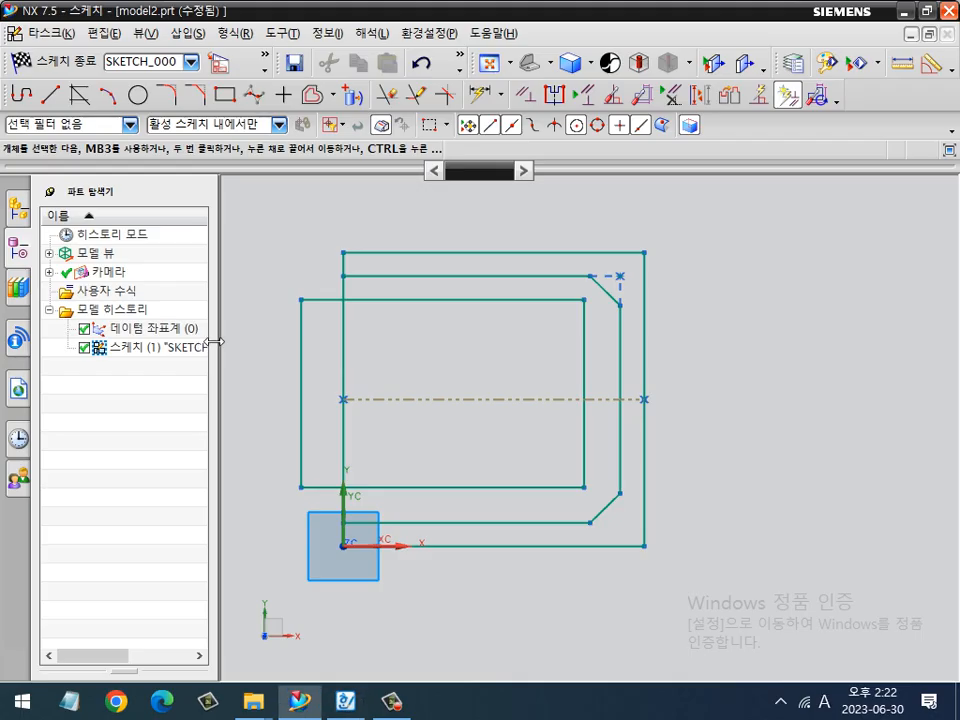
# Dimension the new rectangle's height to 34 mm.
pyautogui.press('d')
pyautogui.click(300, 390)
pyautogui.click(275, 398)
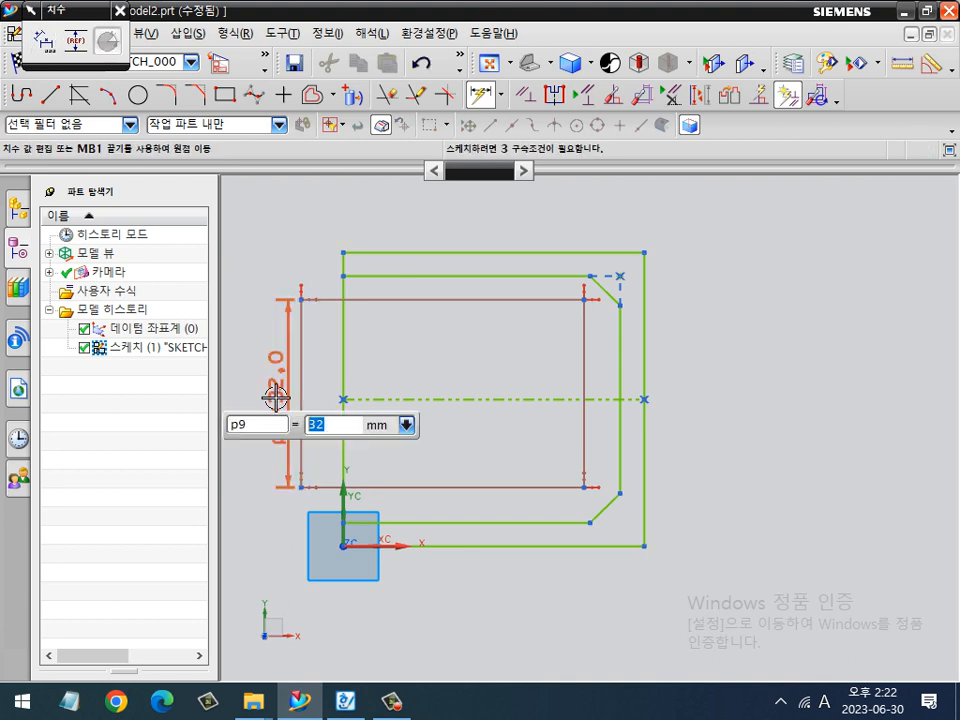
pyautogui.write('34')
pyautogui.press('Return')
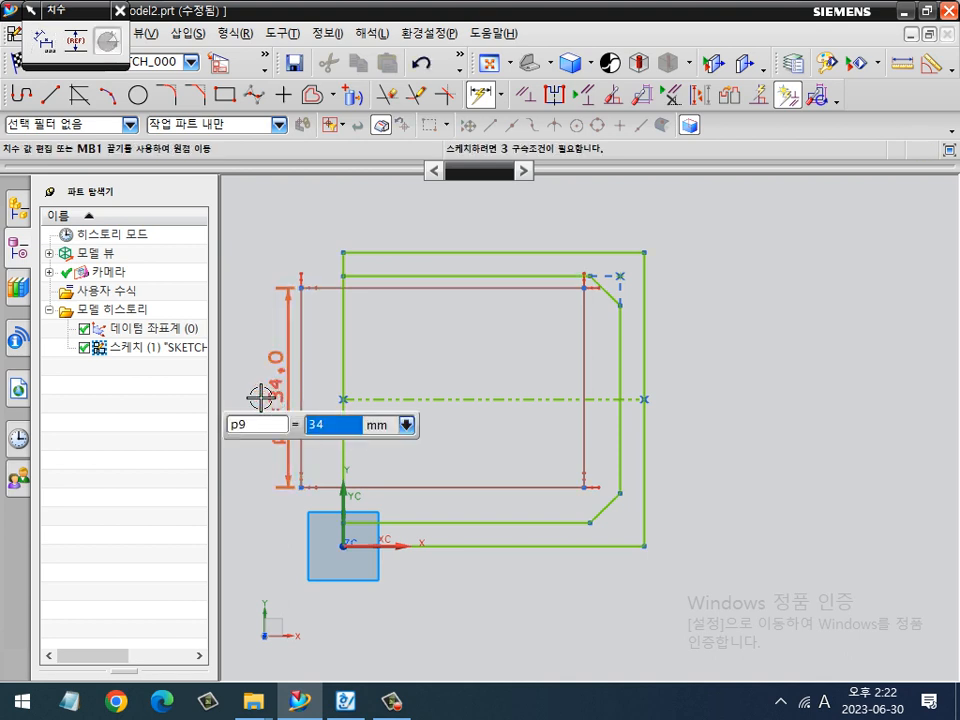
# Centre the rectangle vertically by dimensioning its bottom edge from the horizontal centre line to 34/2 mm.
pyautogui.click(480, 399)
pyautogui.click(450, 487)
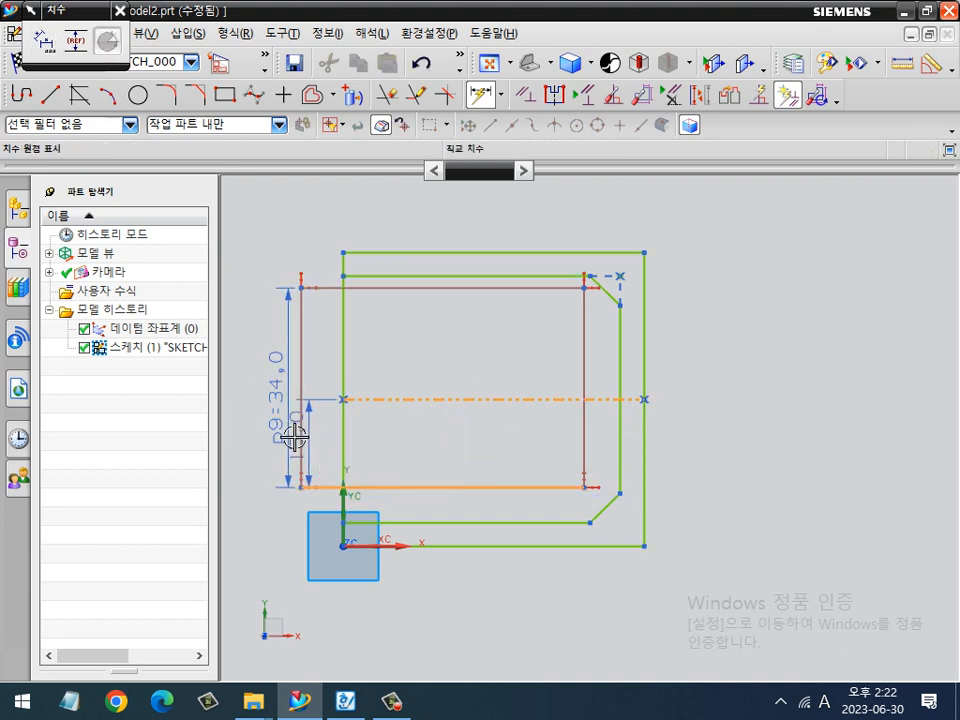
pyautogui.click(310, 441)
pyautogui.write('34/')
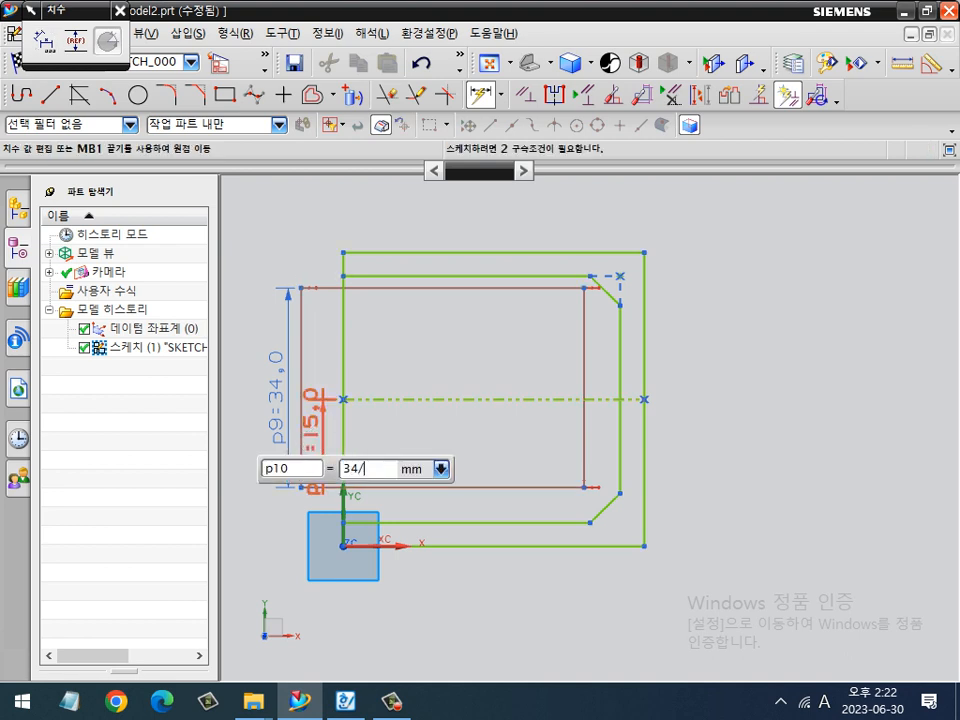
pyautogui.write('2')
pyautogui.press('Return')
pyautogui.press('Escape')
# Constrain the rectangle's left edge to be collinear with the block's left edge.
pyautogui.press('c')
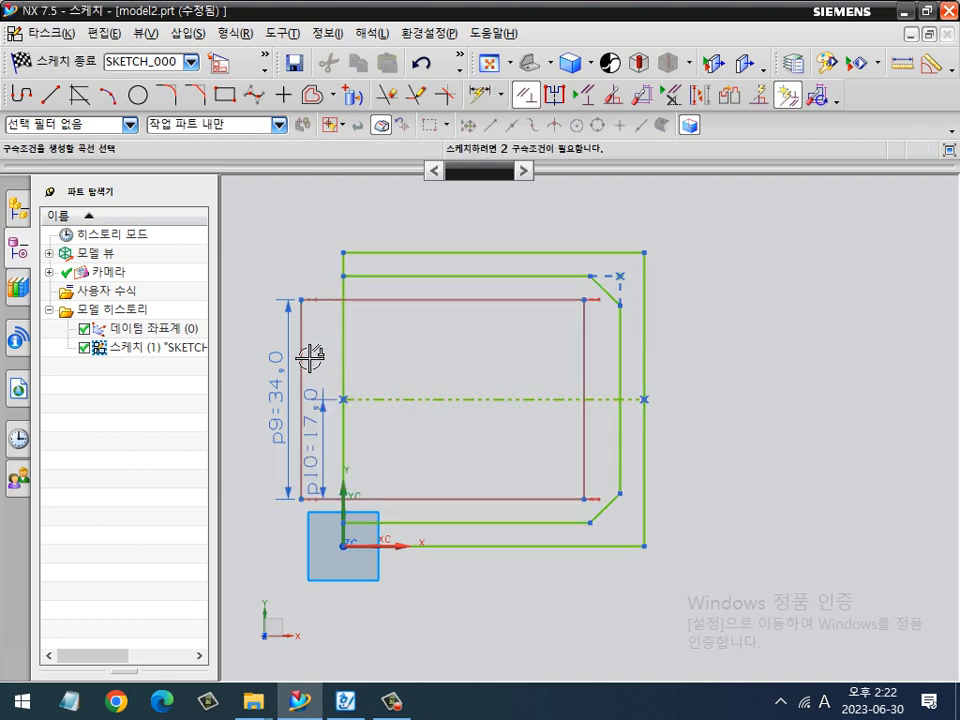
pyautogui.click(302, 358)
pyautogui.click(343, 361)
pyautogui.click(81, 62)
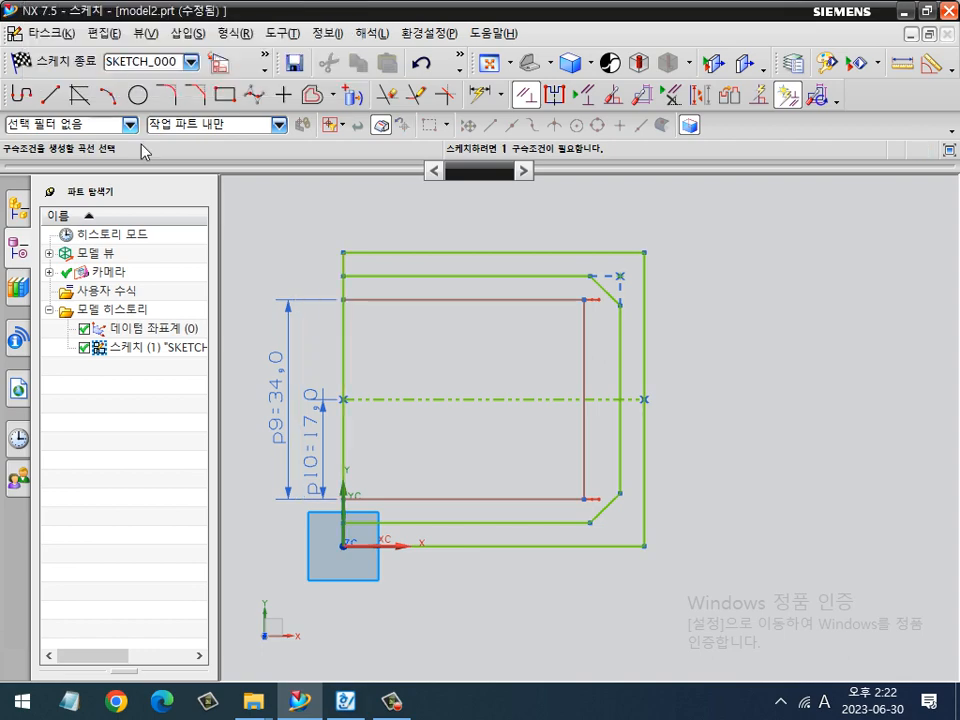
# Check the third rectangle's width in the Hangul exam drawing, return to NX, and dimension it to 41 mm.
pyautogui.hotkey('alt', 'Tab')
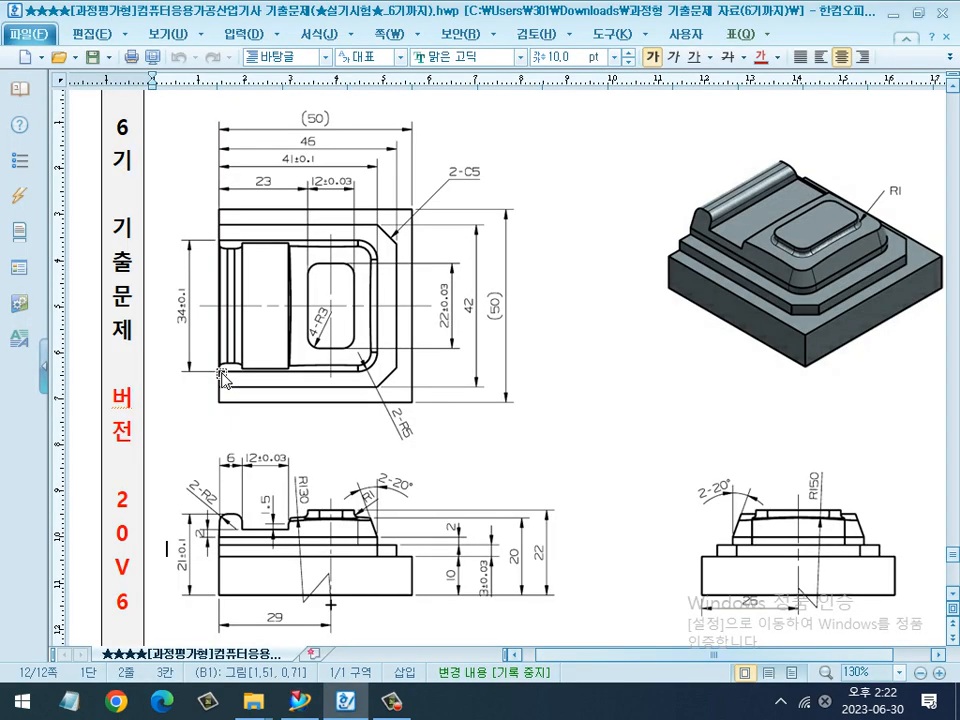
pyautogui.hotkey('alt', 'Tab')
pyautogui.press('d')
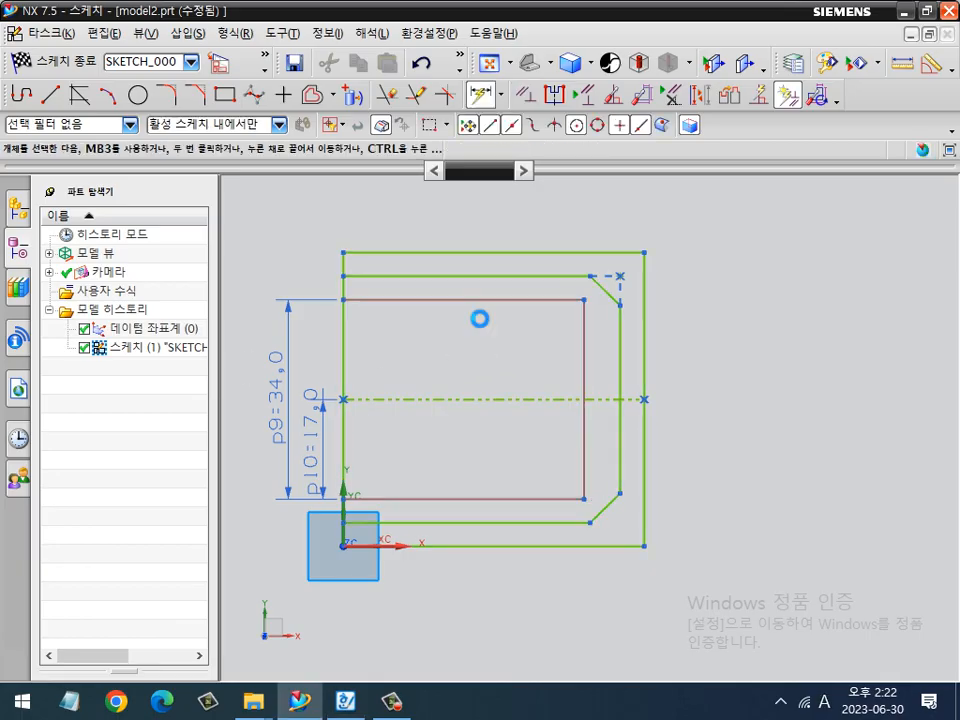
pyautogui.click(470, 252)
pyautogui.click(470, 220)
pyautogui.write('4')
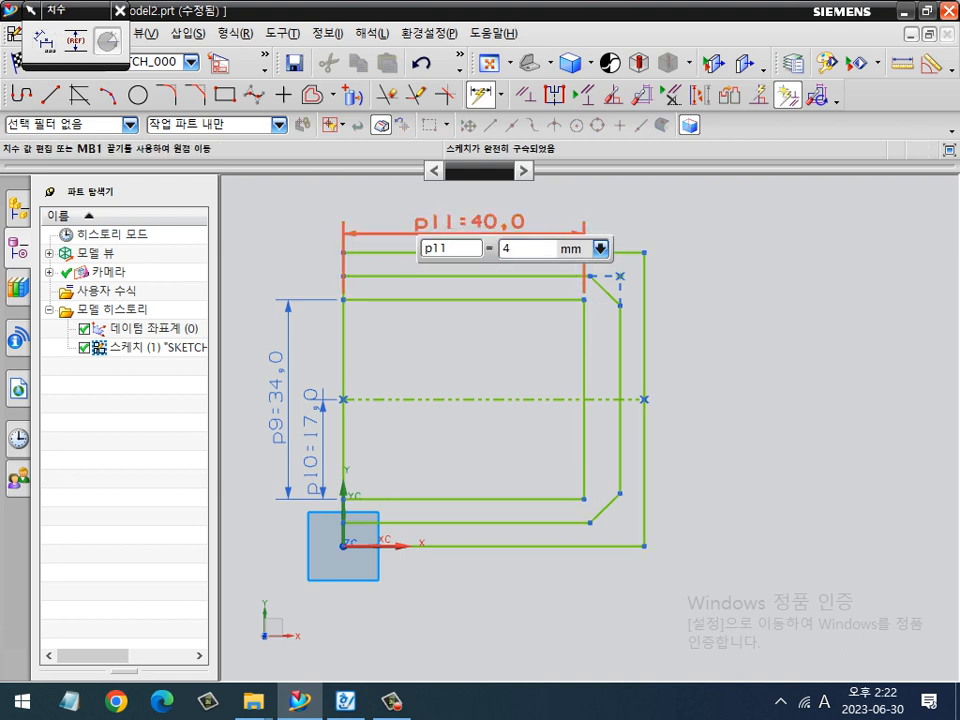
pyautogui.write('1')
pyautogui.press('Return')
pyautogui.press('Escape')
# Fillet the 41 by 34 mm rectangle's upper-right corner with a 5 mm radius and dimension that radius.
pyautogui.write('f')
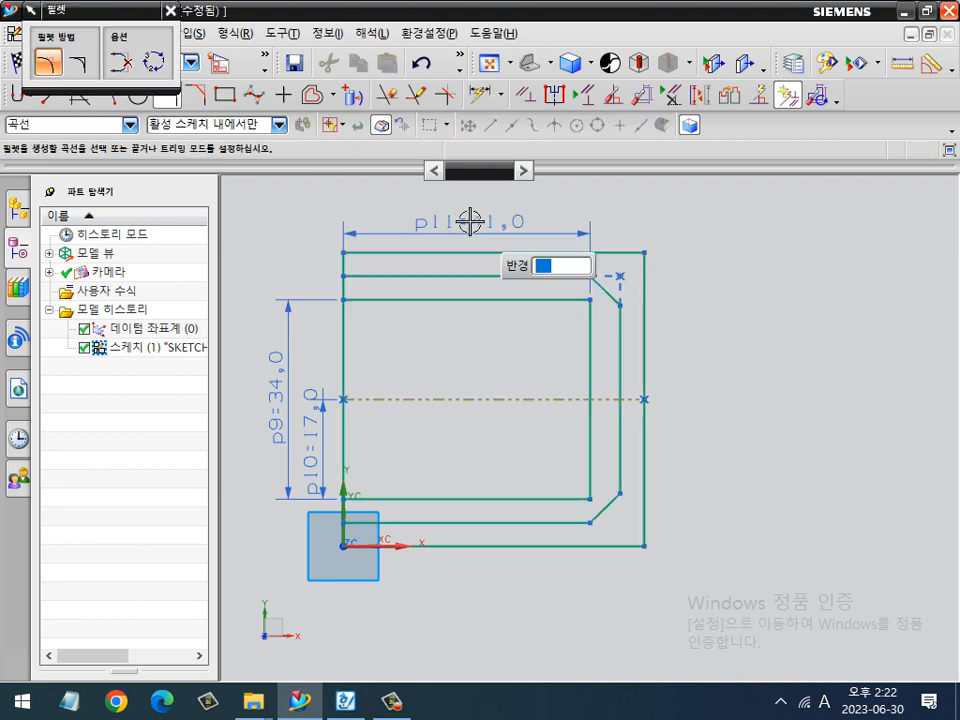
pyautogui.write('5')
pyautogui.press('Return')
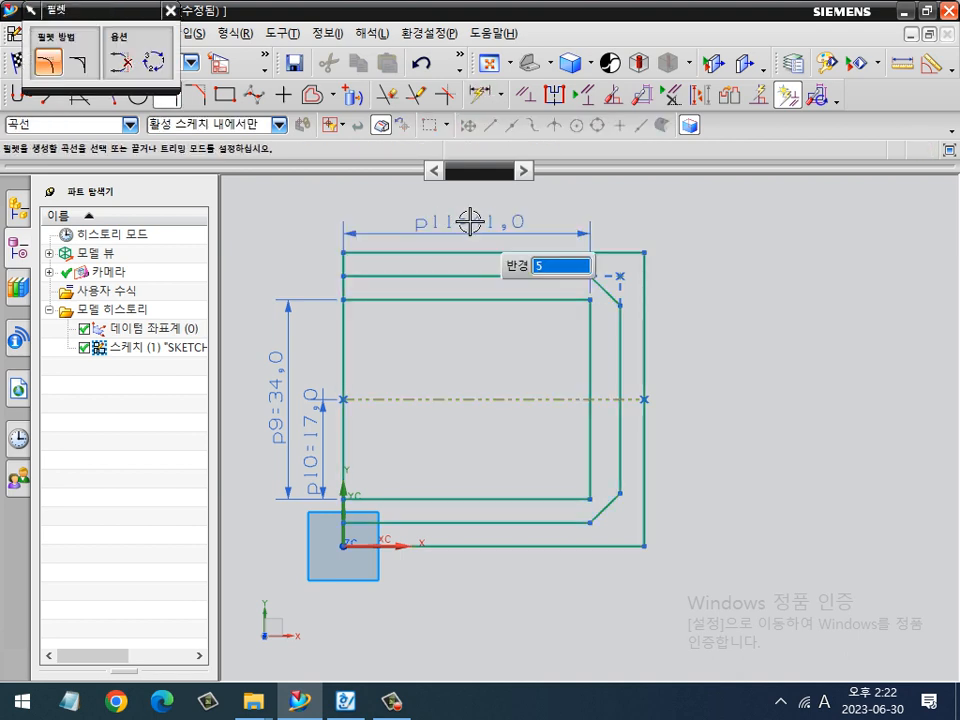
pyautogui.click(564, 303)
pyautogui.click(589, 349)
pyautogui.press('Escape')
pyautogui.press('d')
pyautogui.click(588, 318)
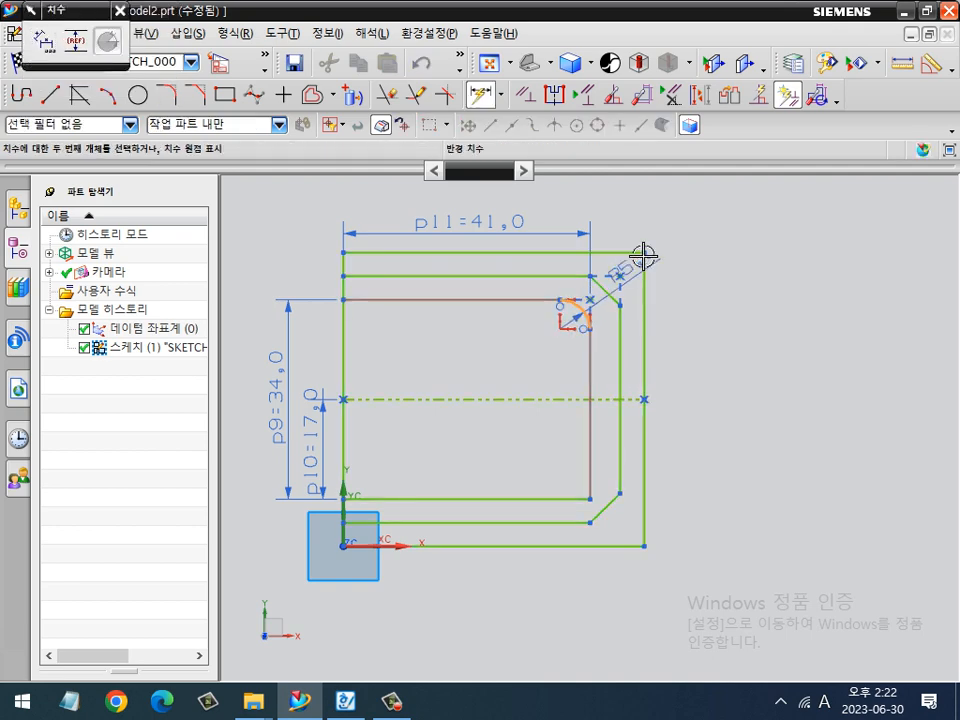
pyautogui.click(696, 217)
pyautogui.press('Escape')
# Fillet the same rectangle's lower-right corner with a 5 mm radius and add its radius dimension.
pyautogui.press('f')
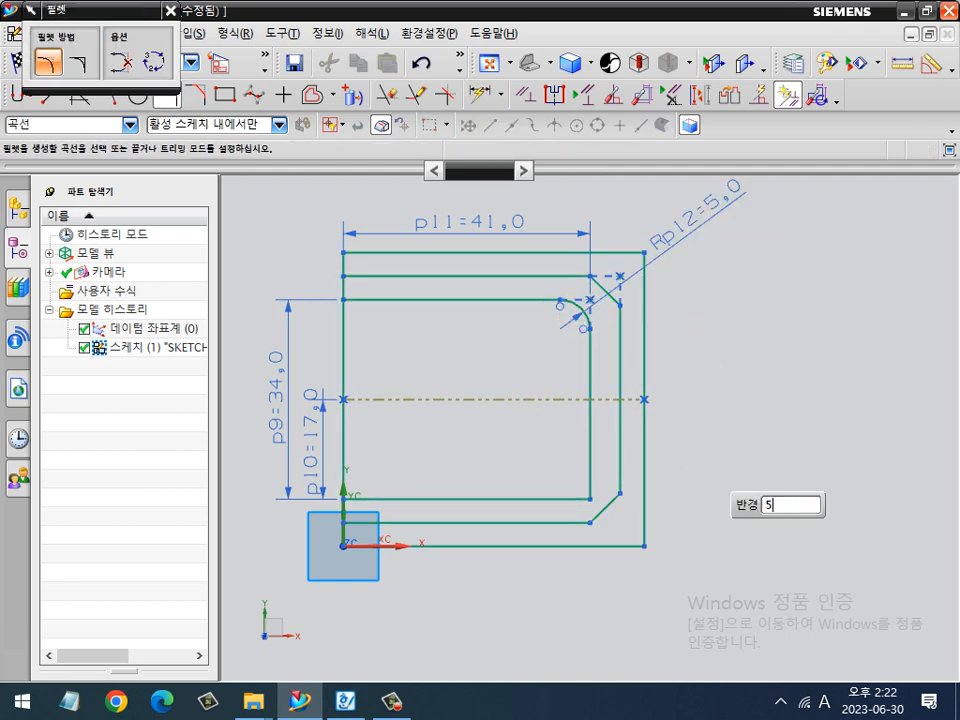
pyautogui.press('Return')
pyautogui.click(590, 479)
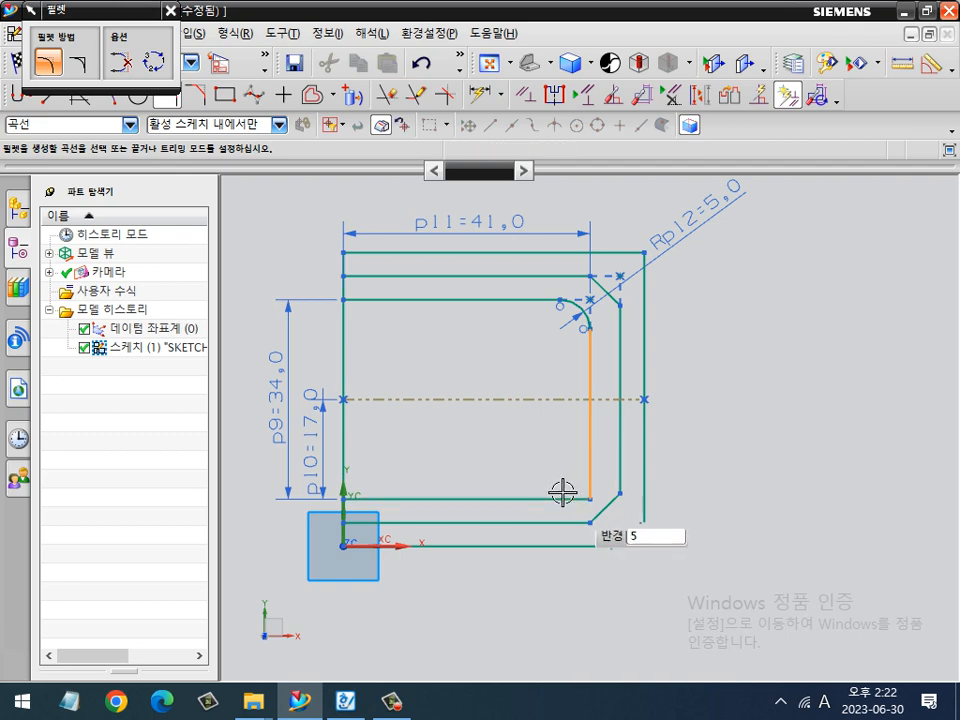
pyautogui.click(562, 498)
pyautogui.press('Escape')
pyautogui.press('d')
pyautogui.click(578, 490)
pyautogui.click(690, 545)
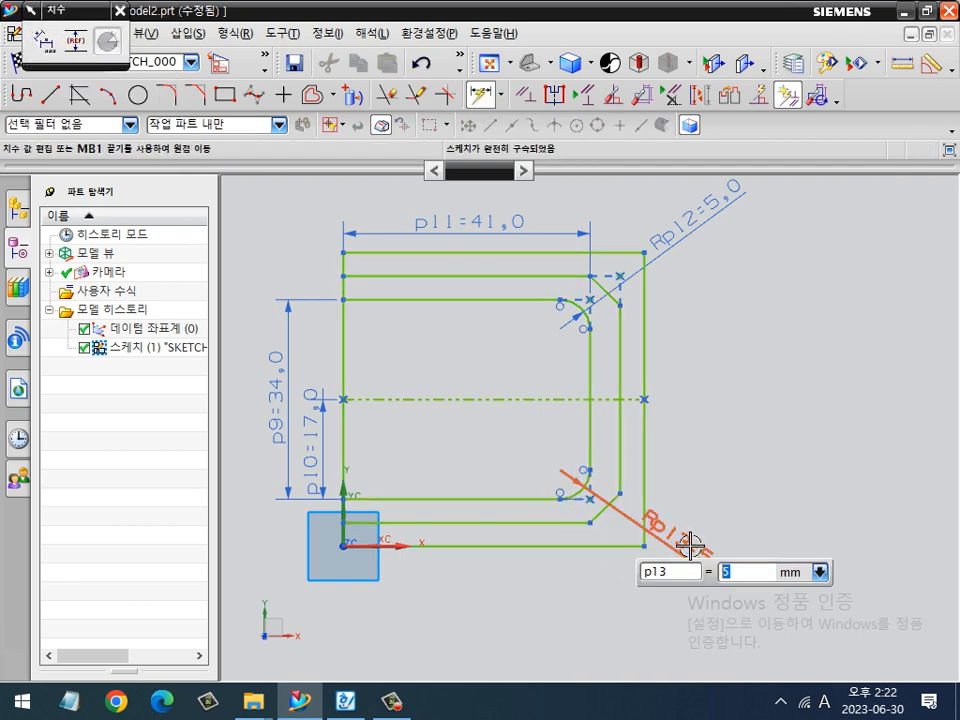
pyautogui.press('Return')
pyautogui.press('Escape')
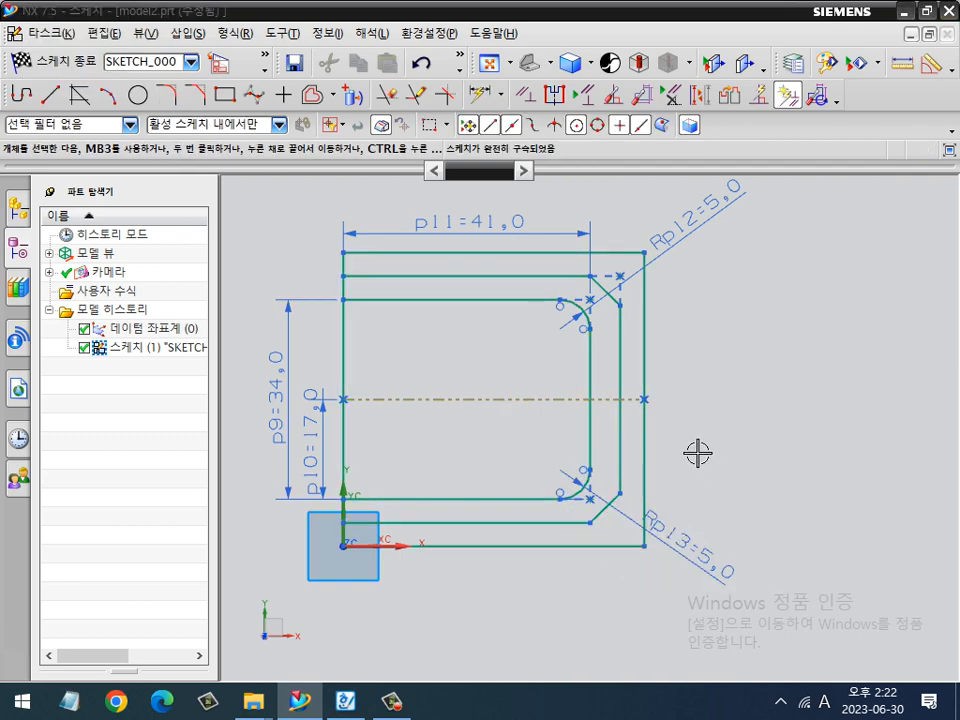
# Switch to the Hangul exam drawing and trace the small rounded rectangle and the vertical groove in the plan view.
pyautogui.hotkey('alt', 'Tab')
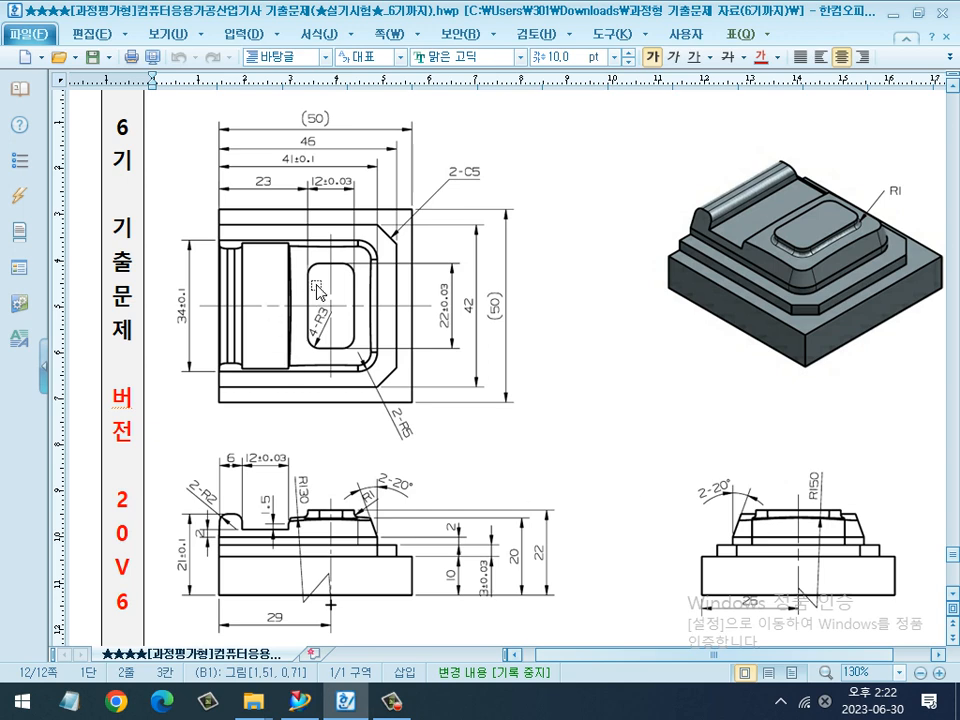
pyautogui.hotkey('ctrl', '2')
pyautogui.moveTo(318, 272)
pyautogui.mouseDown()
pyautogui.moveTo(330, 355)
pyautogui.moveTo(356, 300)
pyautogui.moveTo(318, 272)
pyautogui.mouseUp()
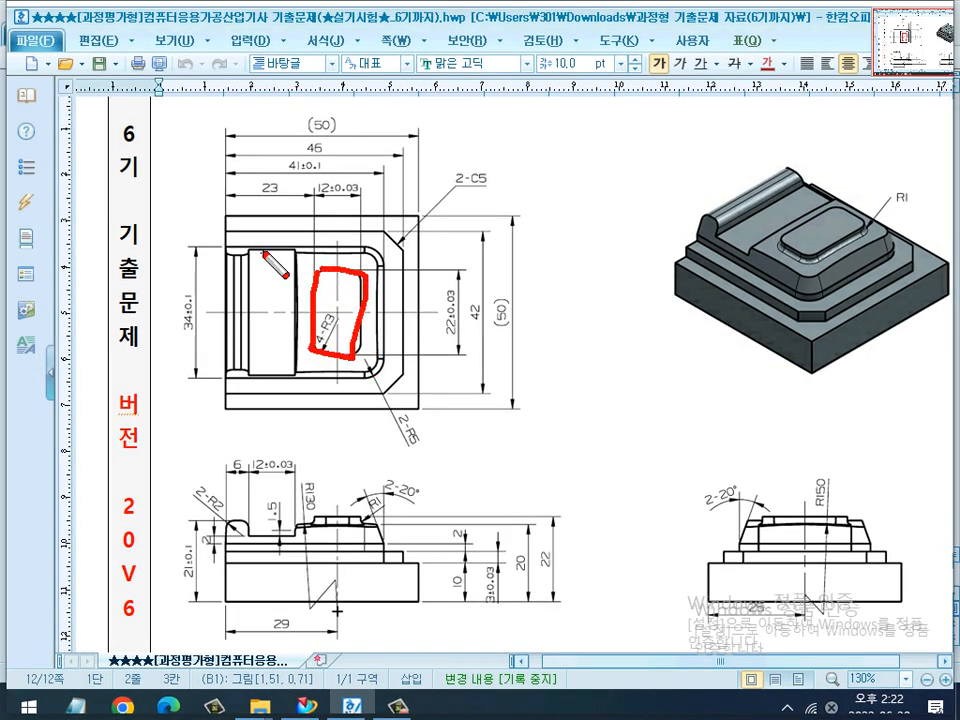
pyautogui.moveTo(245, 214)
pyautogui.mouseDown()
pyautogui.moveTo(246, 365)
pyautogui.moveTo(285, 405)
pyautogui.moveTo(293, 252)
pyautogui.mouseUp()
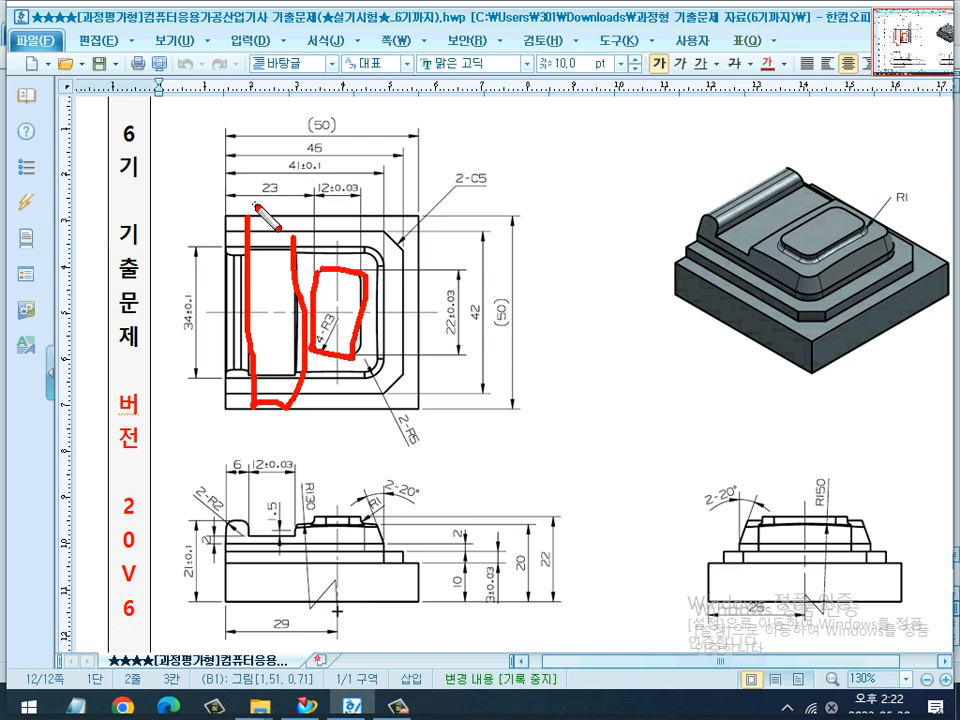
pyautogui.press('Escape')
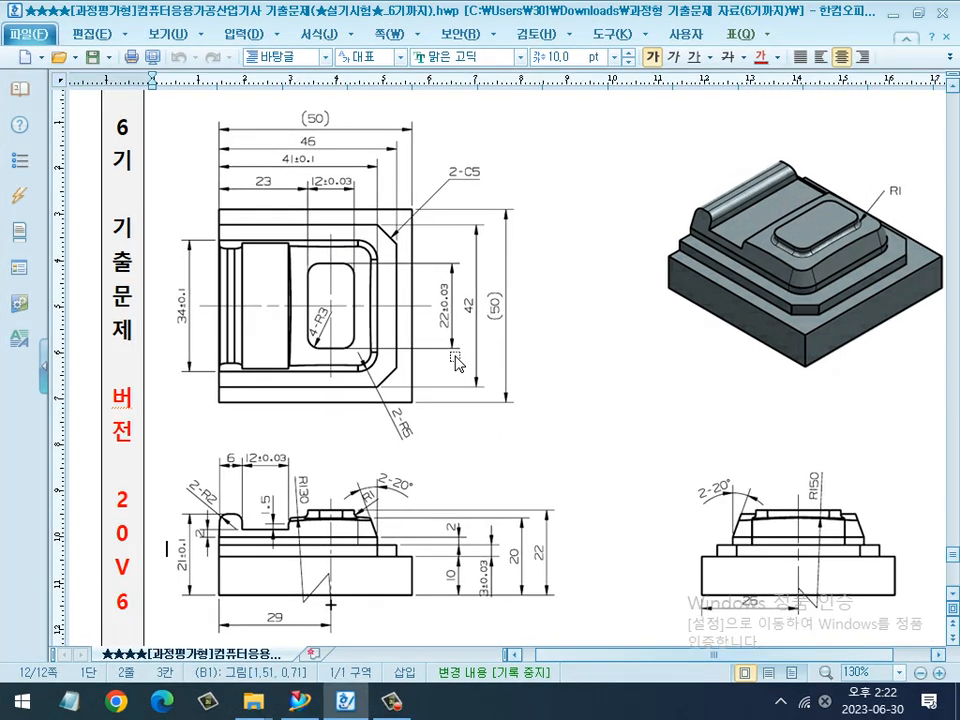
# Return to NX and sketch a small rectangle about 11 mm wide and 18 mm high inside the filleted outline.
pyautogui.hotkey('alt', 'Tab')
pyautogui.press('r')
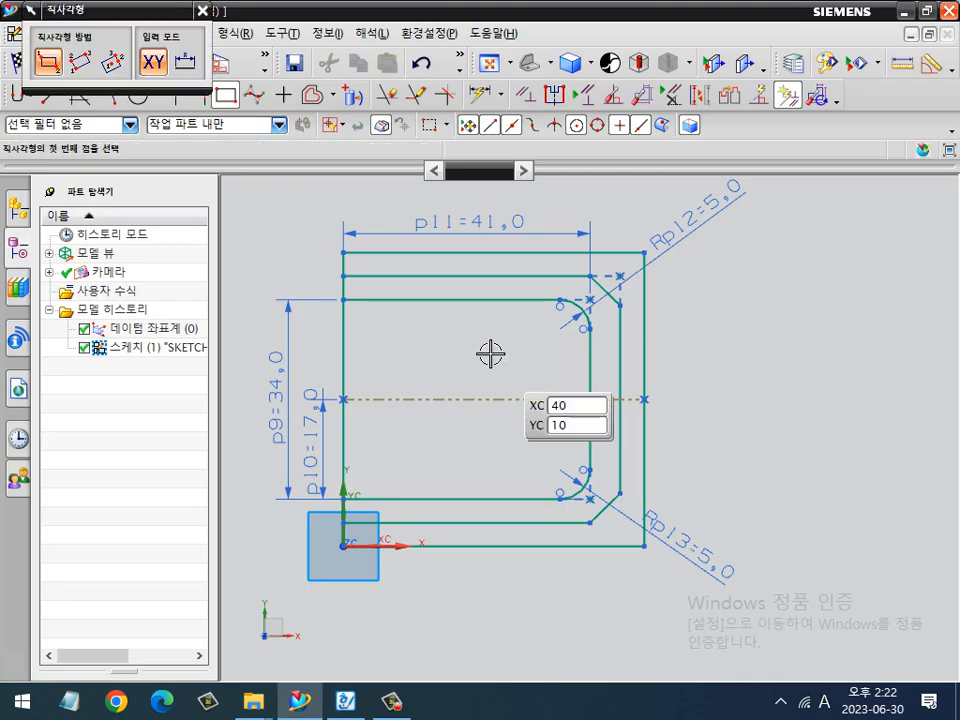
pyautogui.click(487, 347)
pyautogui.click(555, 454)
pyautogui.press('Escape')
# Dimension the small rectangle's height to 22 mm.
pyautogui.press('d')
pyautogui.click(555, 388)
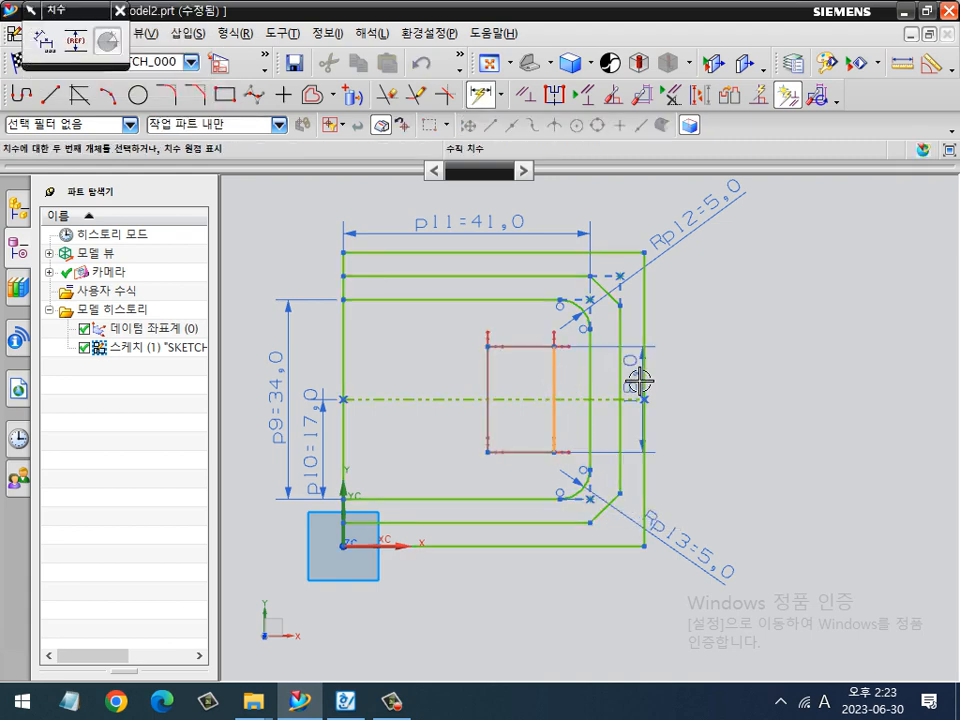
pyautogui.click(694, 376)
pyautogui.write('22')
pyautogui.press('Return')
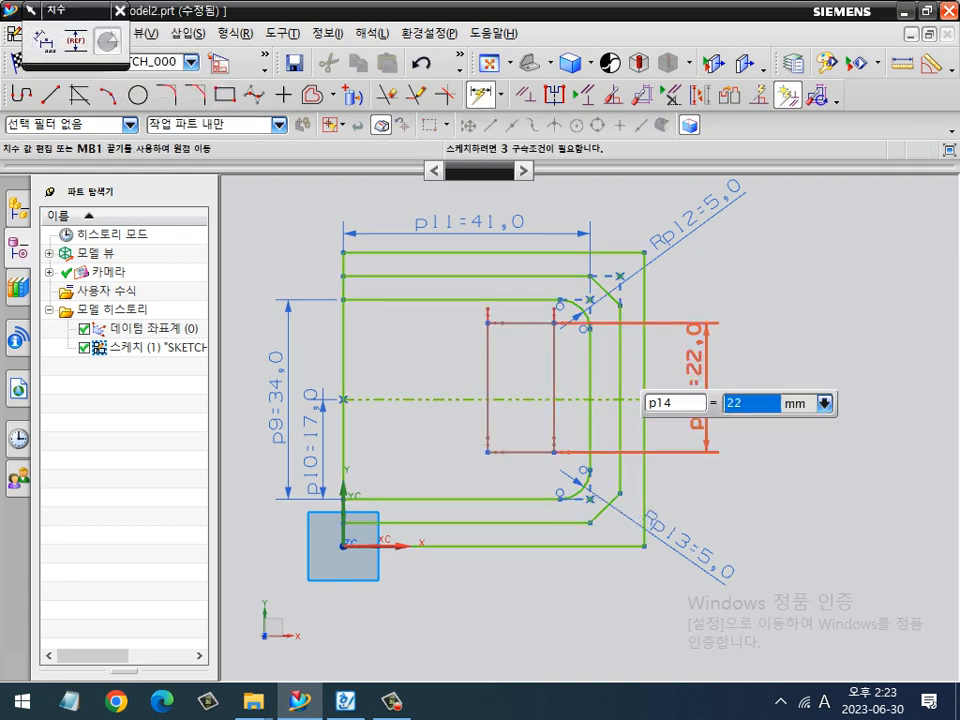
pyautogui.press('Escape')
pyautogui.press('Escape')
# Centre the small rectangle vertically by dimensioning its top edge from the horizontal centre line to 22/2 mm.
pyautogui.press('d')
pyautogui.click(540, 399)
pyautogui.click(532, 323)
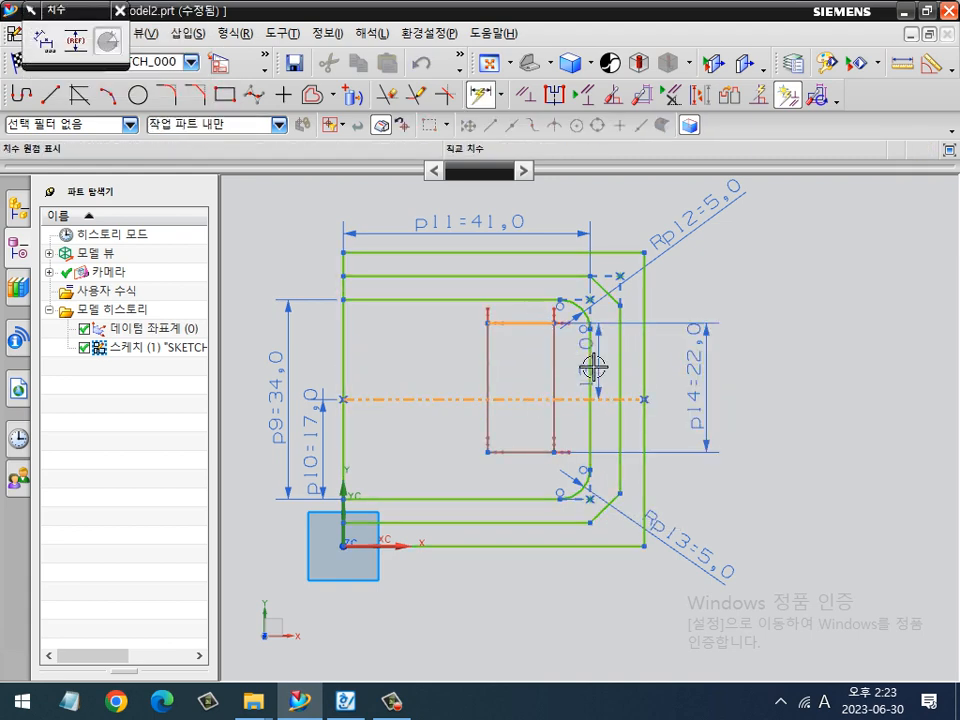
pyautogui.click(657, 367)
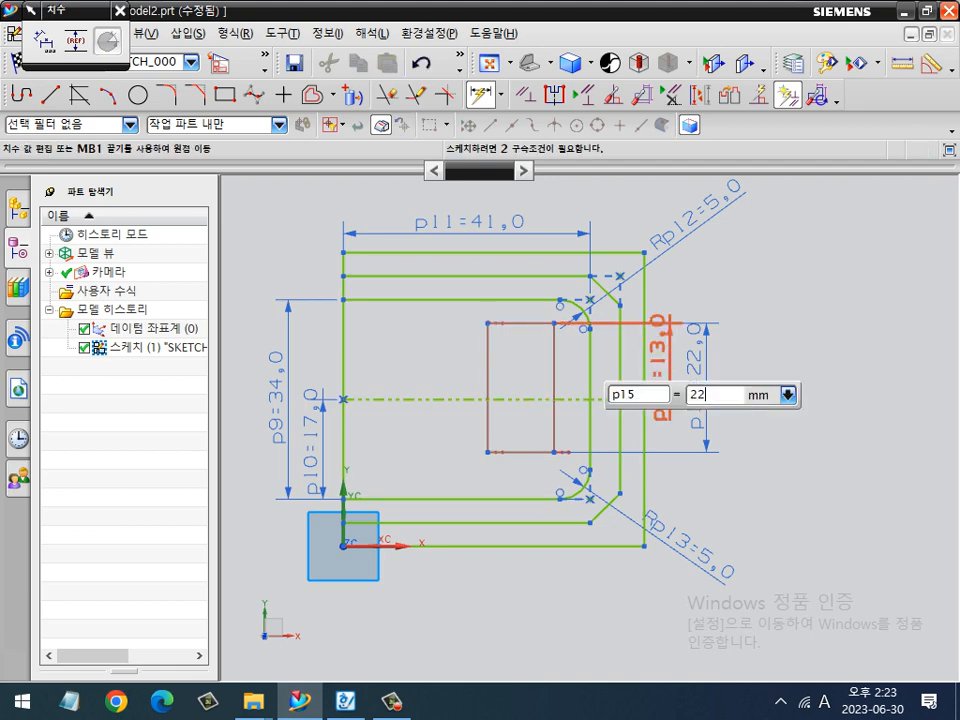
pyautogui.write('22/2')
pyautogui.press('Return')
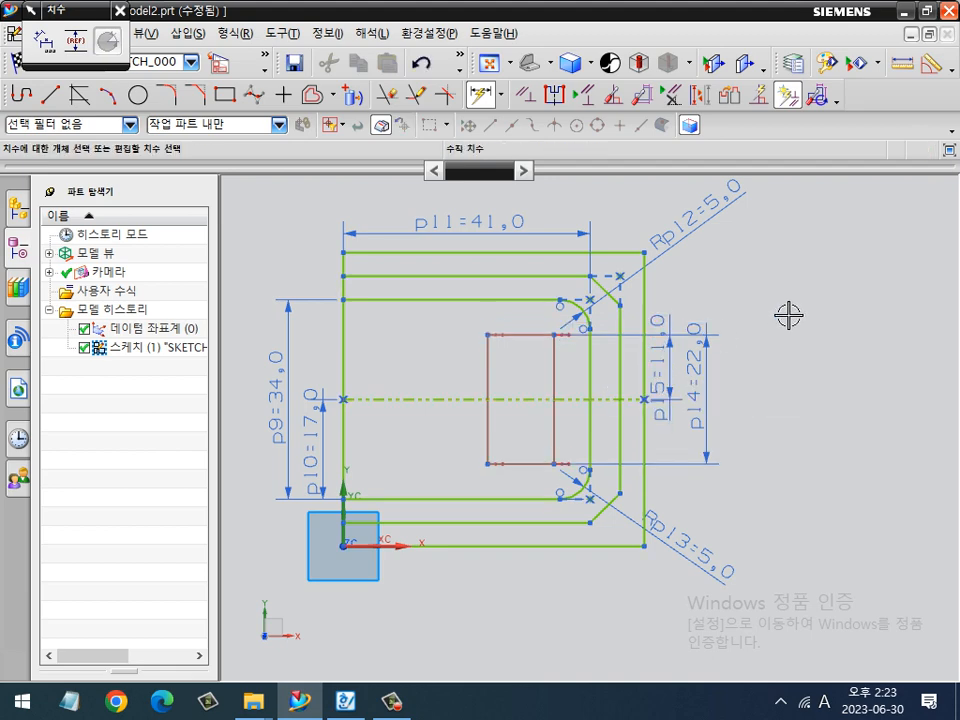
# Dimension the small rectangle's width to 12 mm, checking its horizontal position in the exam drawing.
pyautogui.press('Escape')
pyautogui.press('d')
pyautogui.click(519, 337)
pyautogui.click(508, 365)
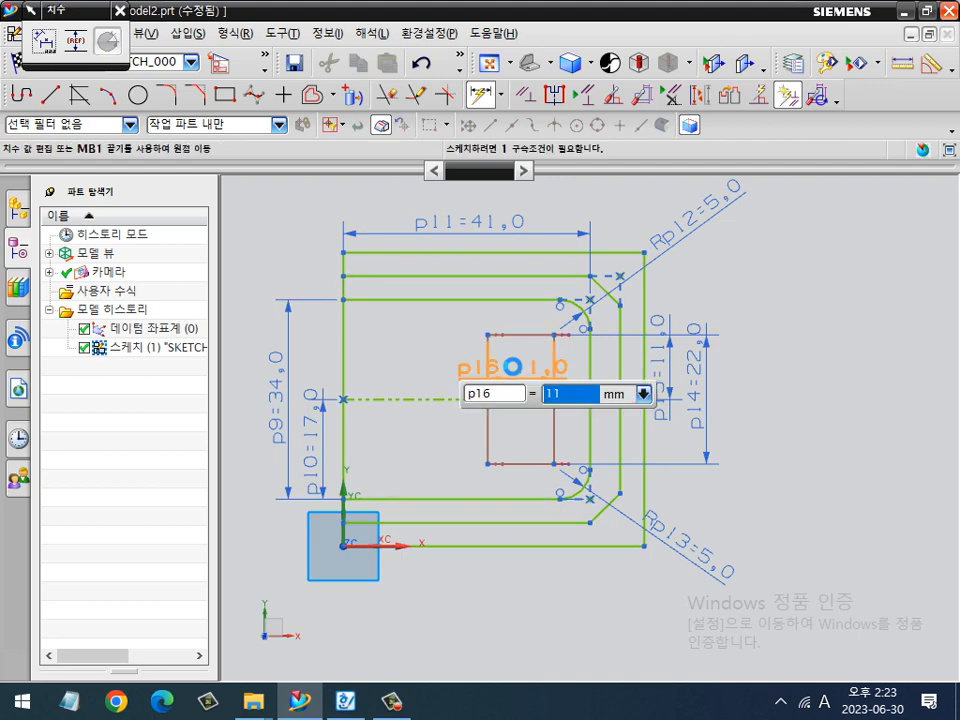
pyautogui.write('12')
pyautogui.hotkey('alt', 'Tab')
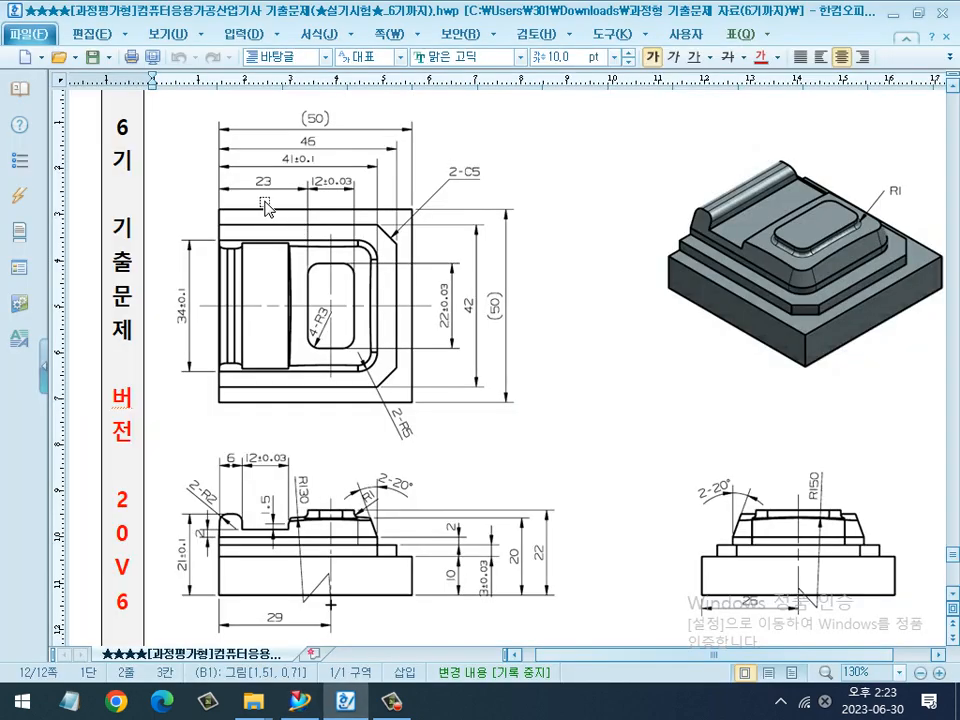
pyautogui.hotkey('alt', 'Tab')
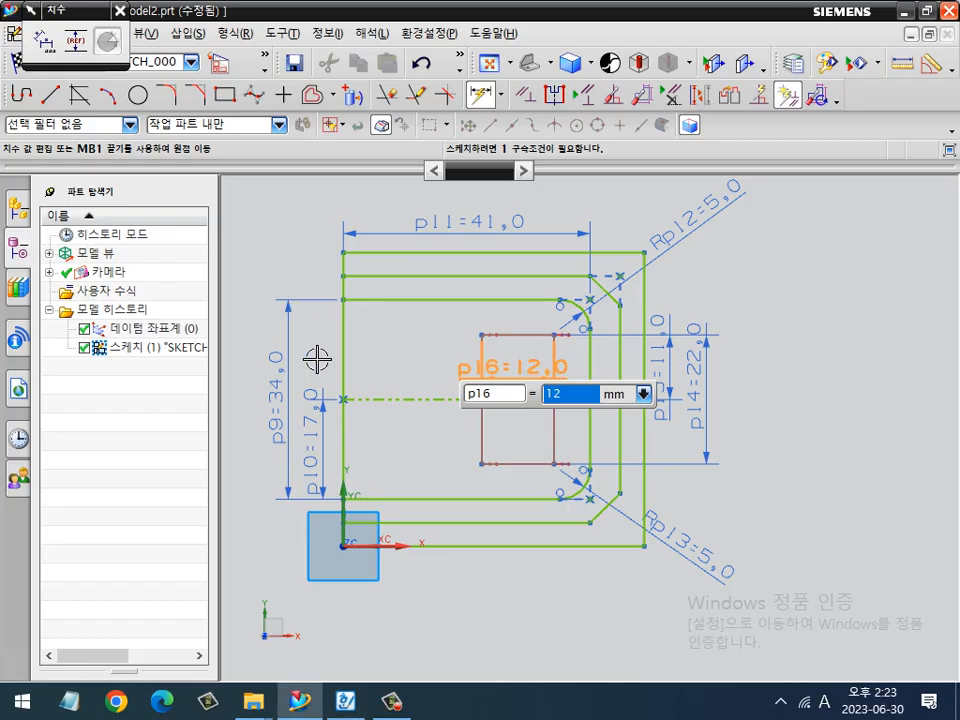
pyautogui.press('Return')
pyautogui.press('Escape')
# Dimension the small rectangle's left edge to 23 mm from the block's left edge, then check the exam drawing.
pyautogui.press('d')
pyautogui.click(350, 352)
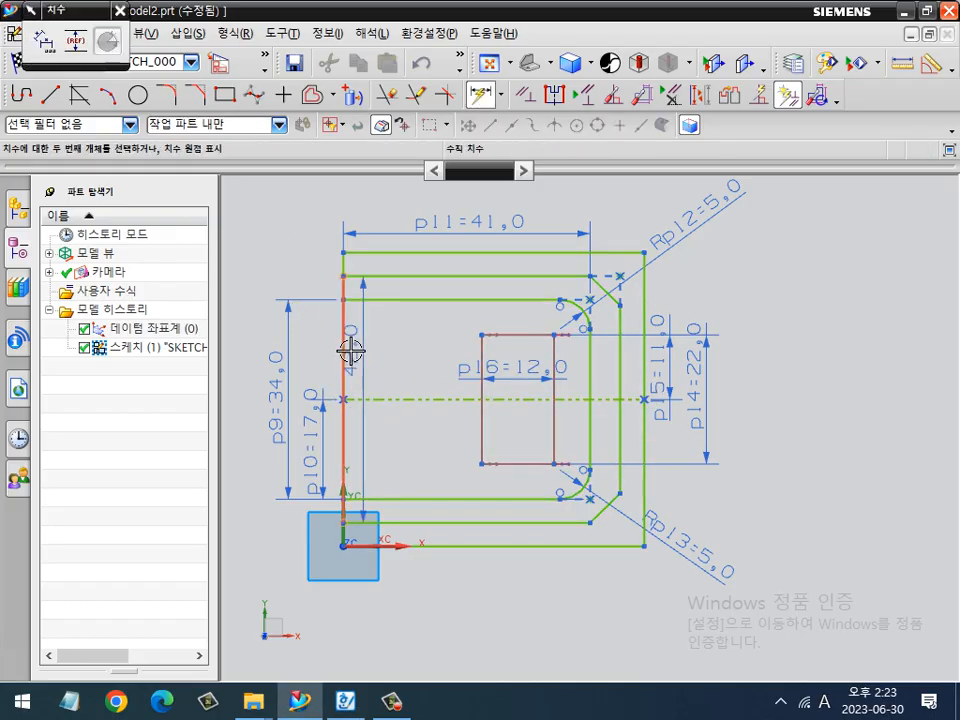
pyautogui.click(395, 194)
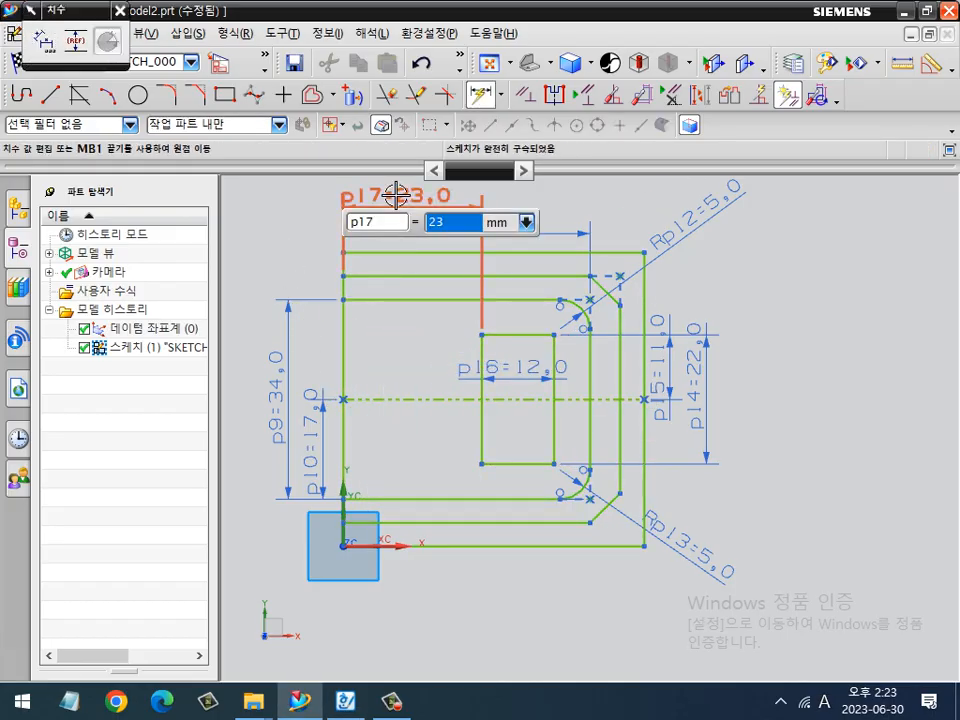
pyautogui.press('Return')
pyautogui.press('Escape')
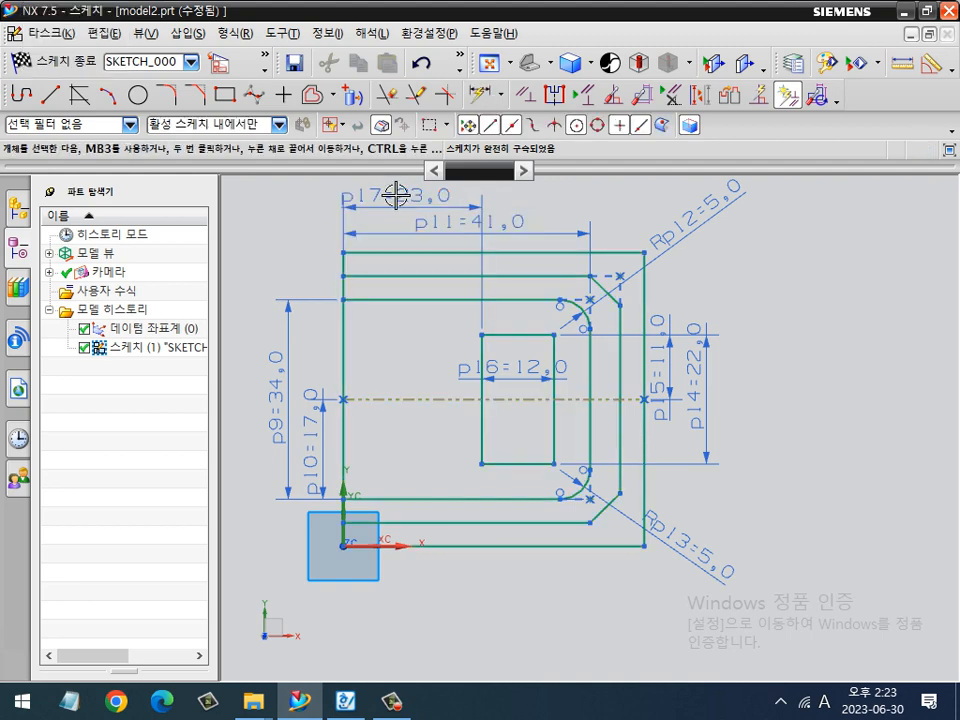
pyautogui.hotkey('alt', 'Tab')
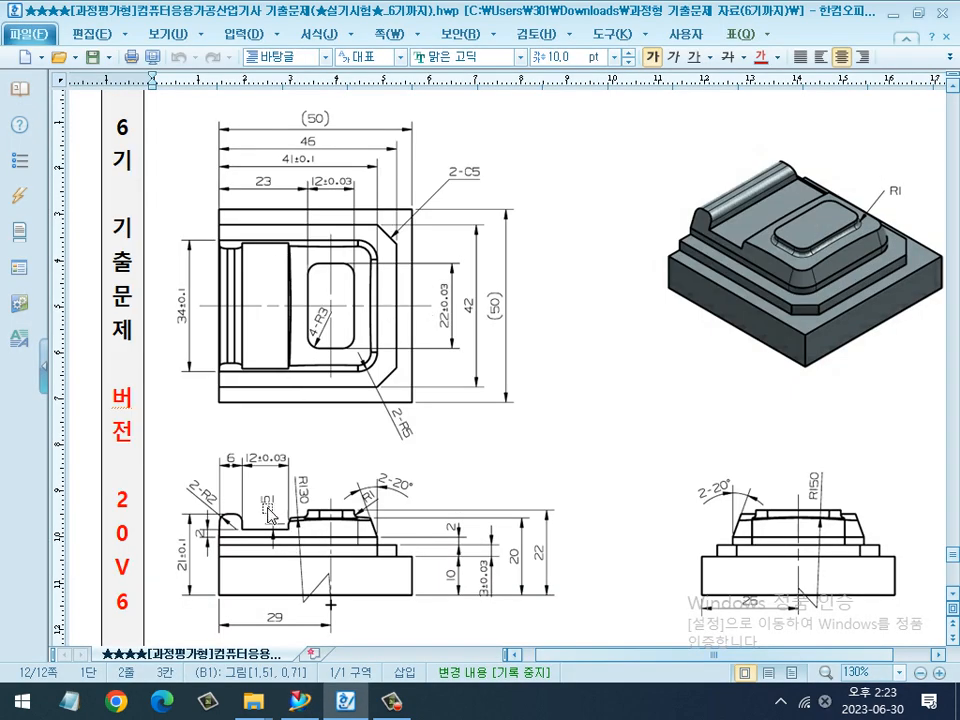
pyautogui.hotkey('alt', 'Tab')
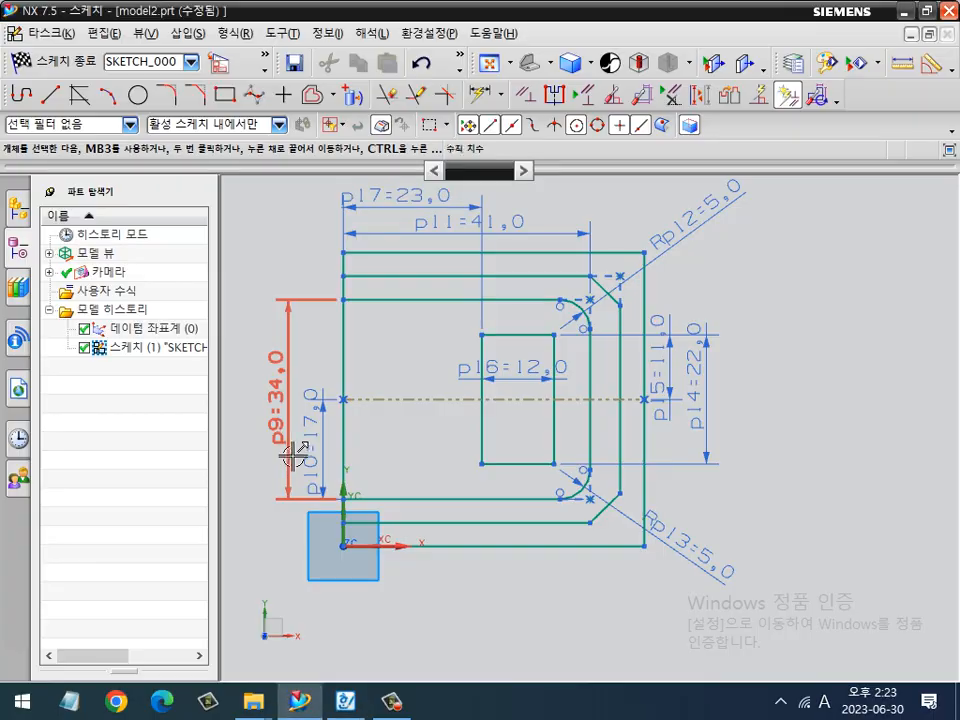
# Hide all drafting annotations so the sketch dimensions are out of the way.
pyautogui.scroll(-2, 415, 391)
pyautogui.hotkey('ctrl', 'w')
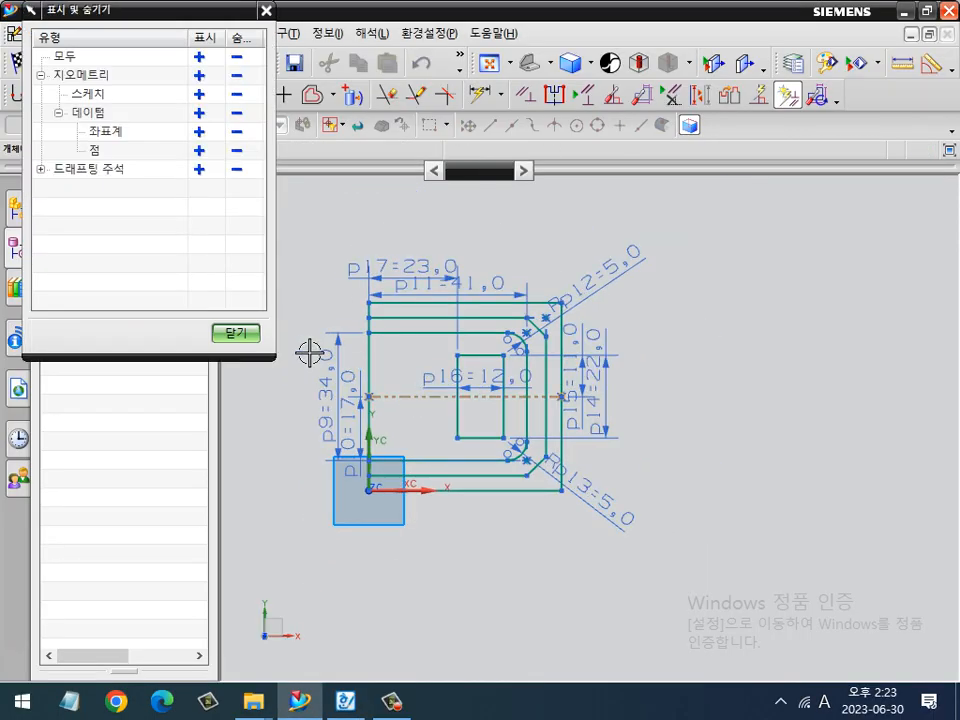
pyautogui.click(237, 169)
pyautogui.click(236, 332)
pyautogui.scroll(1, 289, 350)
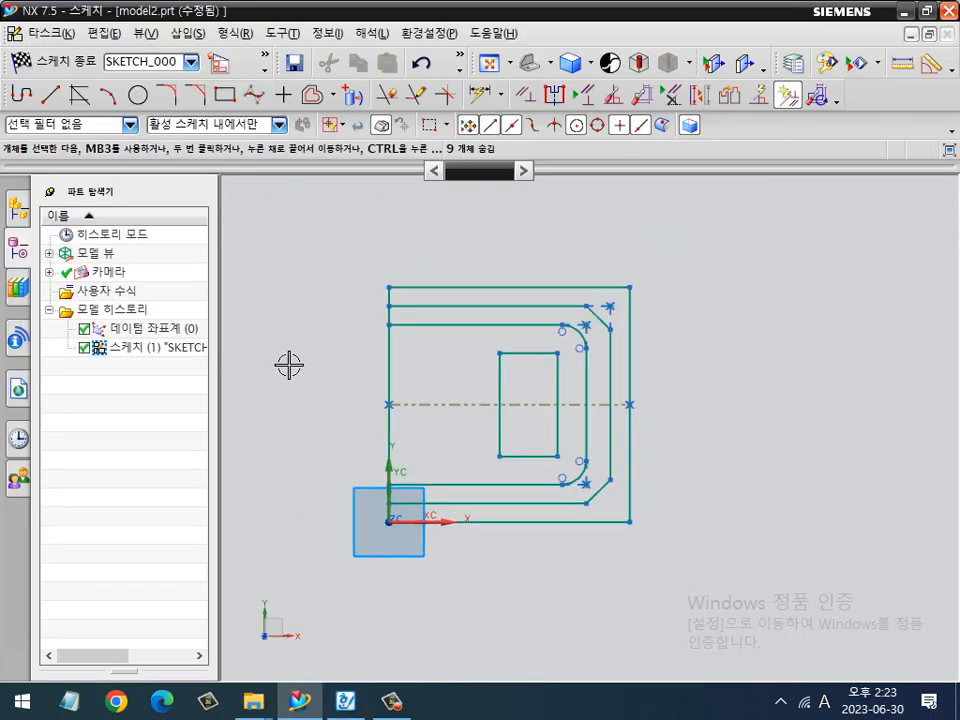
# Sketch a tall rectangle about 11 mm wide and 66 mm high near the block's left edge, extending beyond both horizontal edges.
pyautogui.press('r')
pyautogui.click(422, 264)
pyautogui.click(475, 574)
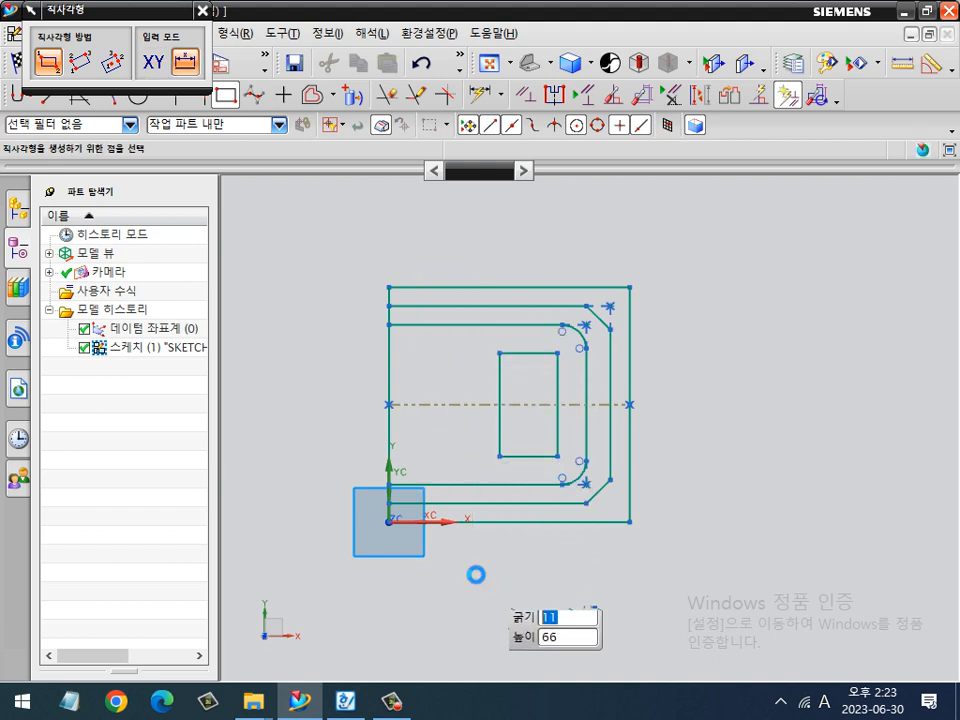
pyautogui.press('Escape')
# Dimension the tall rectangle's width to 12 mm.
pyautogui.press('d')
pyautogui.click(441, 264)
pyautogui.click(447, 221)
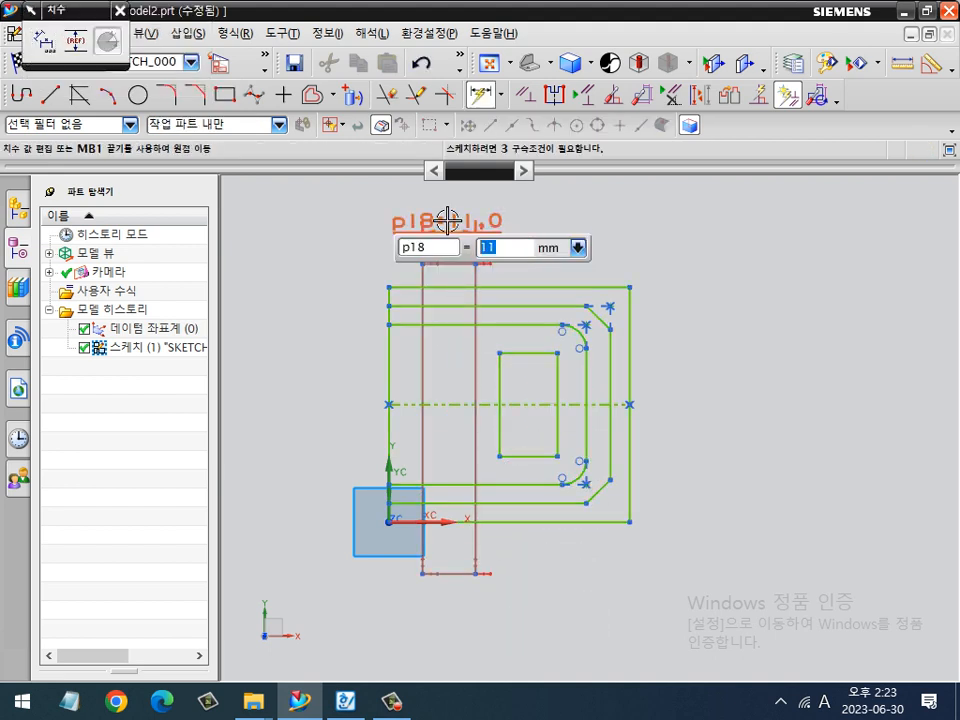
pyautogui.write('12')
pyautogui.press('Return')
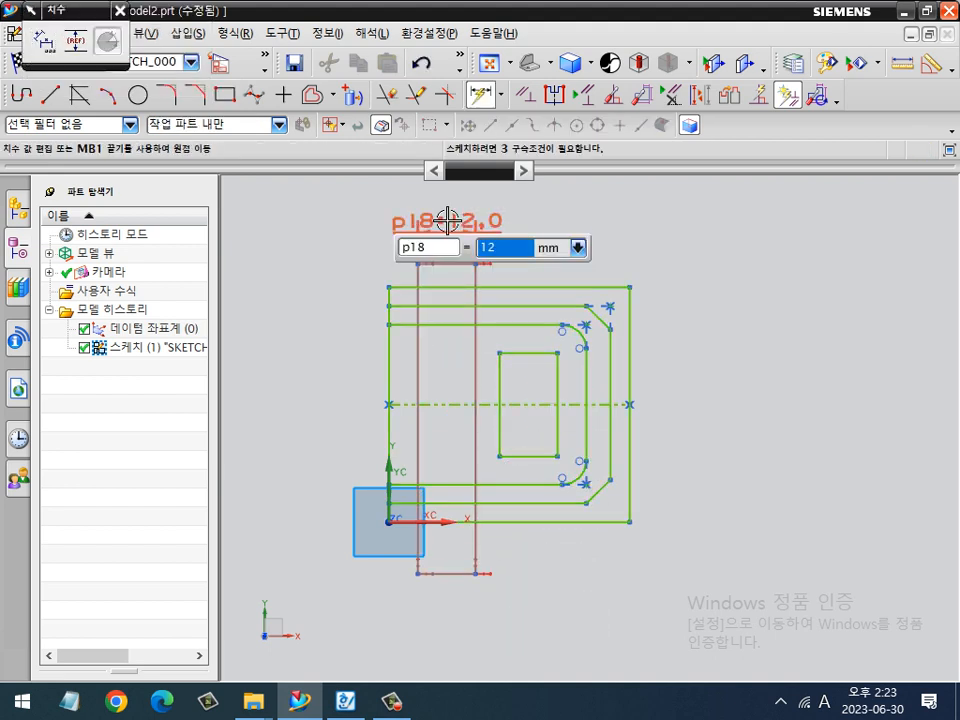
# Dimension the tall rectangle's left edge to 6 mm from the block's left edge and finish the sketch.
pyautogui.click(392, 368)
pyautogui.click(417, 362)
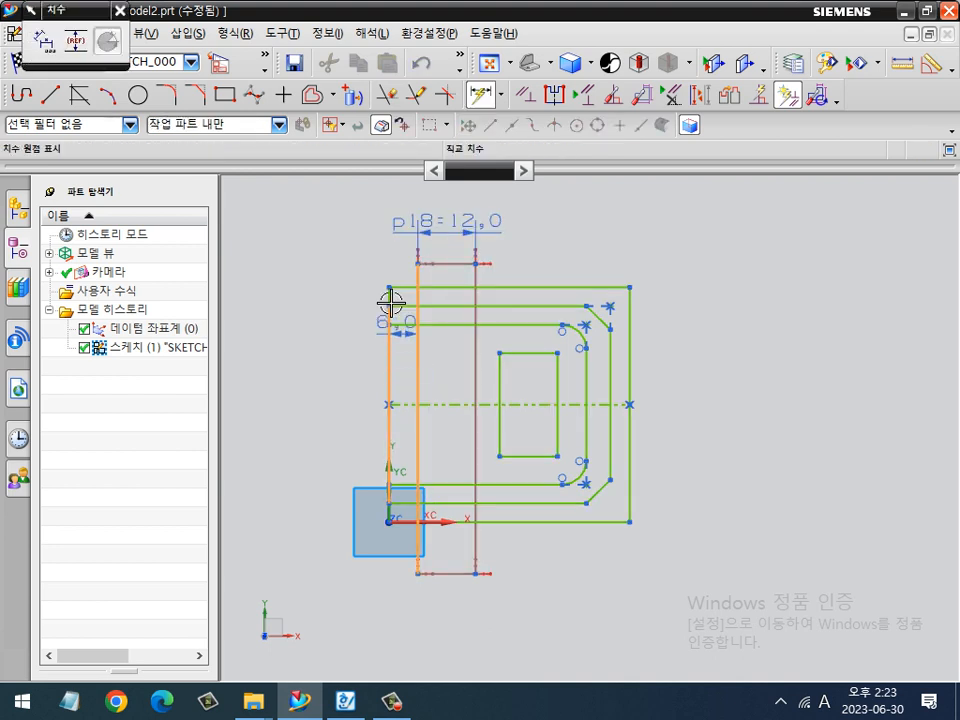
pyautogui.click(378, 251)
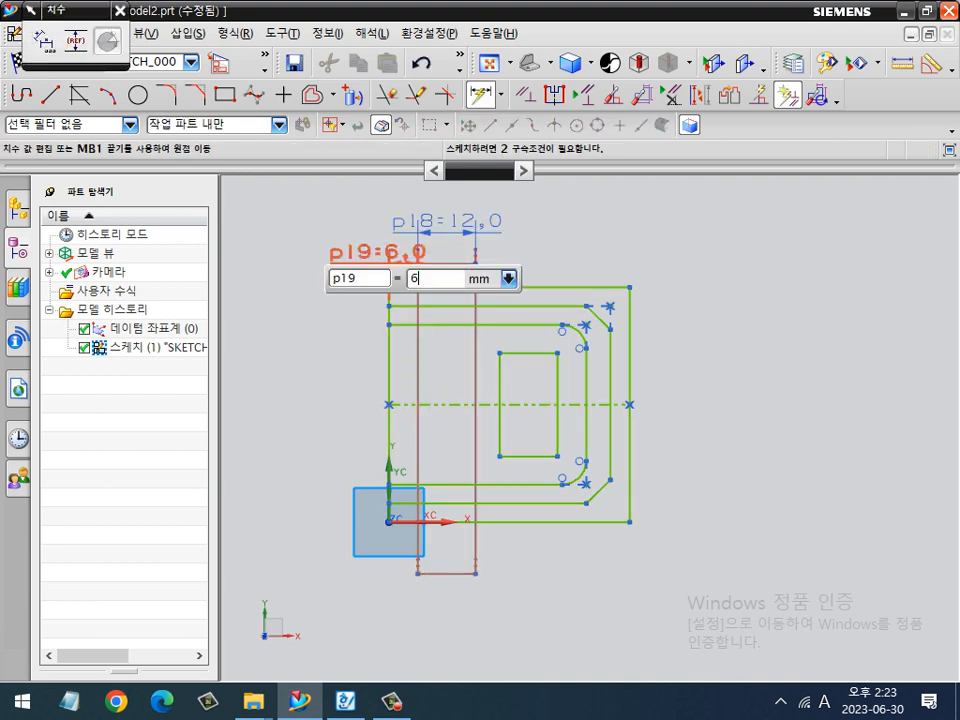
pyautogui.press('Return')
pyautogui.press('Escape')
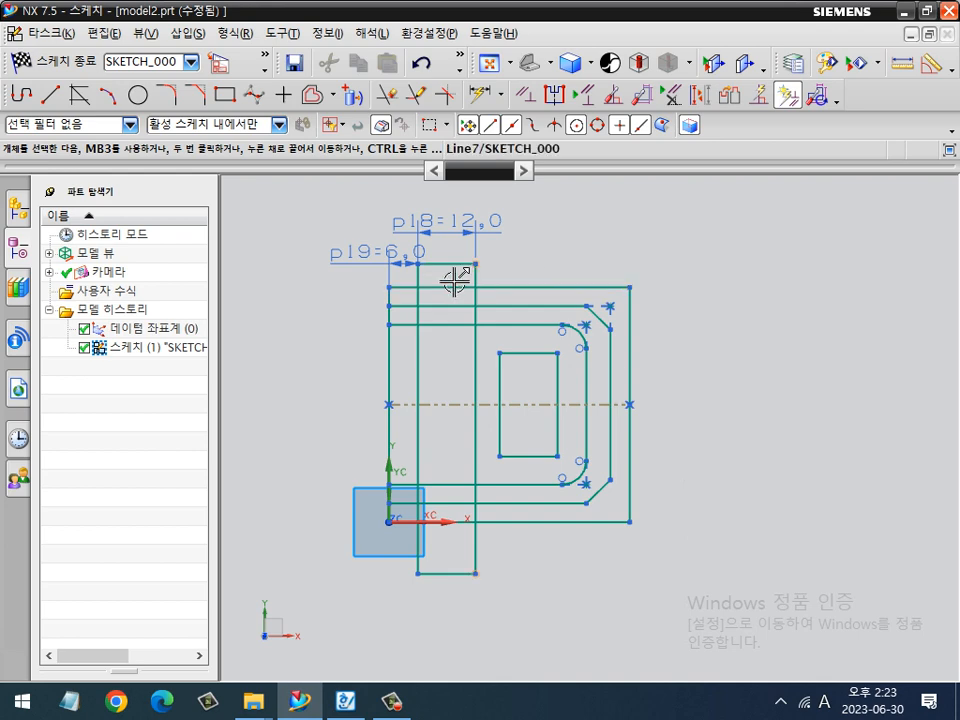
pyautogui.click(90, 62)
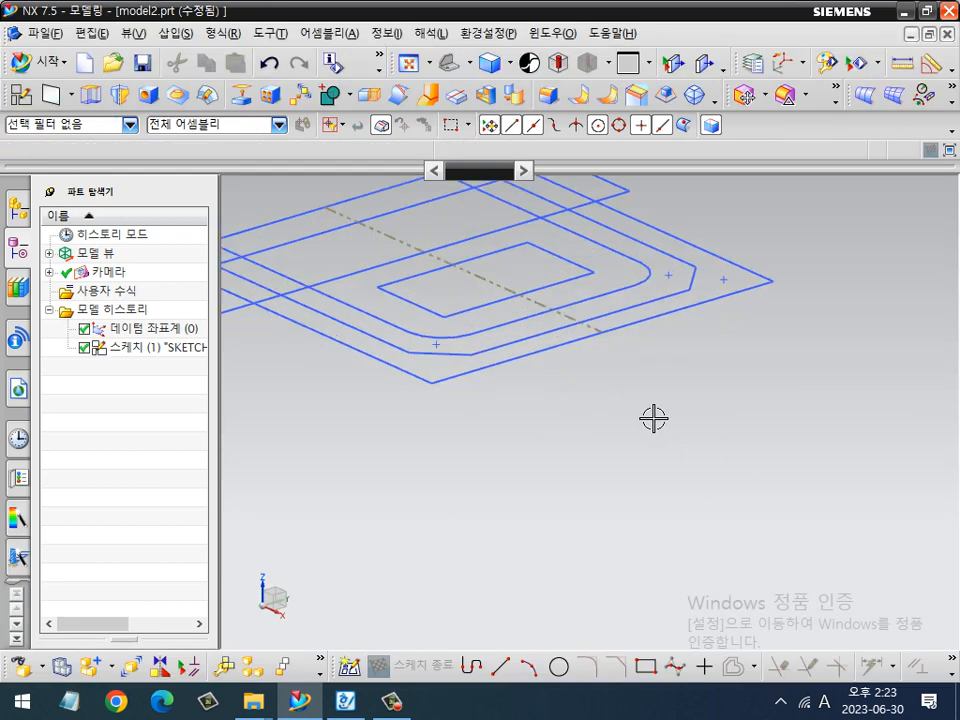
# Check the base height in the exam drawing and extrude the outer square downward from 2+3 mm to 15 mm.
pyautogui.hotkey('alt', 'Tab')
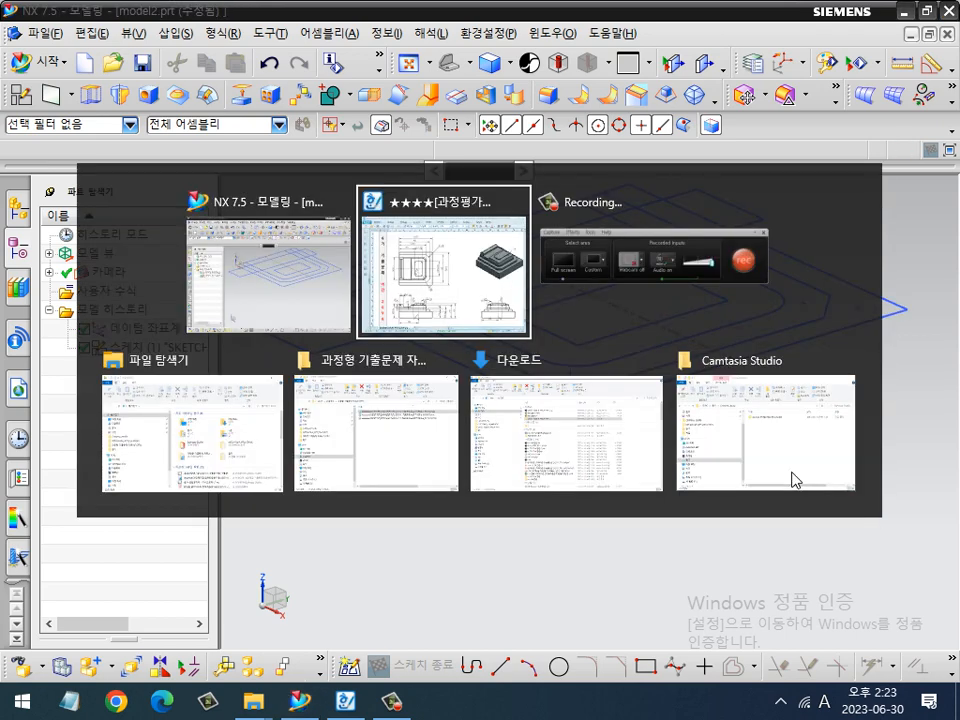
pyautogui.hotkey('ctrl', '2')
pyautogui.moveTo(463, 602)
pyautogui.mouseDown()
pyautogui.moveTo(467, 589)
pyautogui.moveTo(495, 599)
pyautogui.mouseUp()
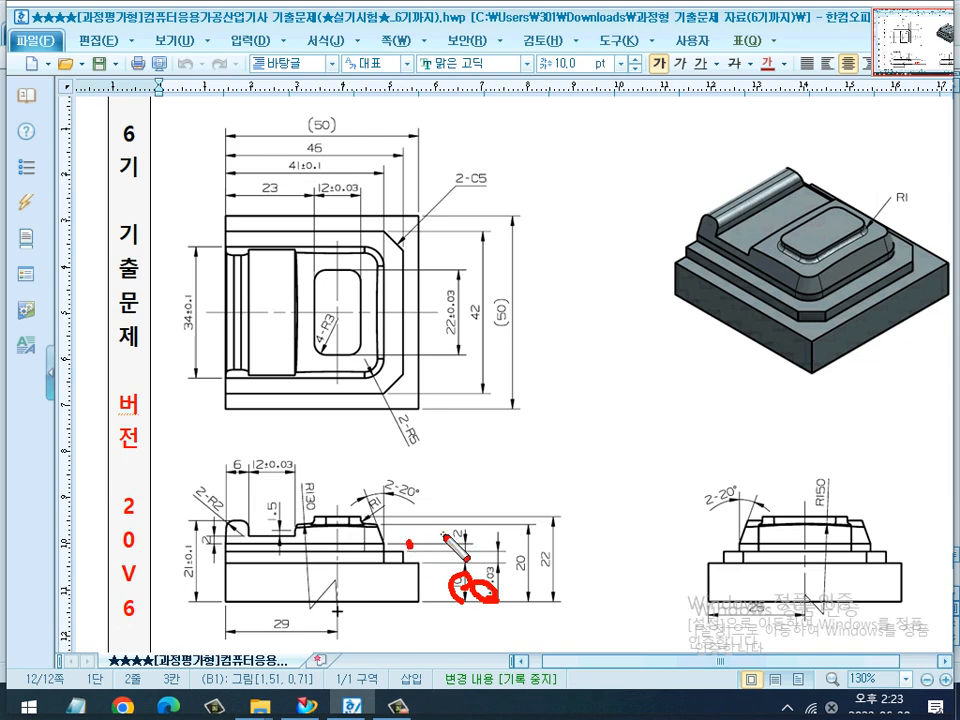
pyautogui.press('Escape')
pyautogui.hotkey('alt', 'Tab')
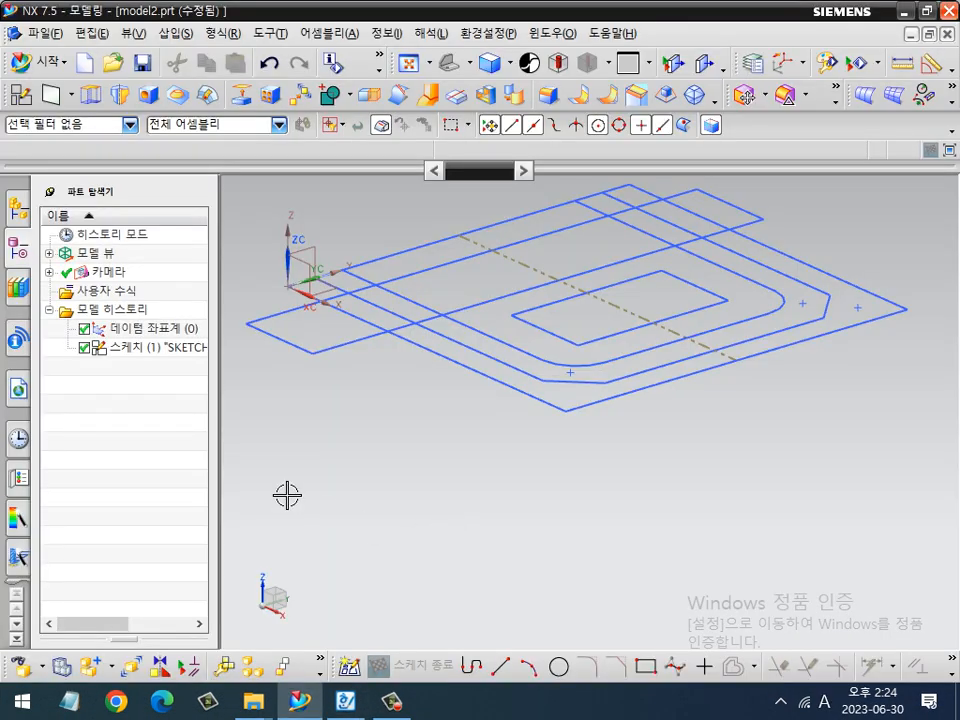
pyautogui.click(91, 94)
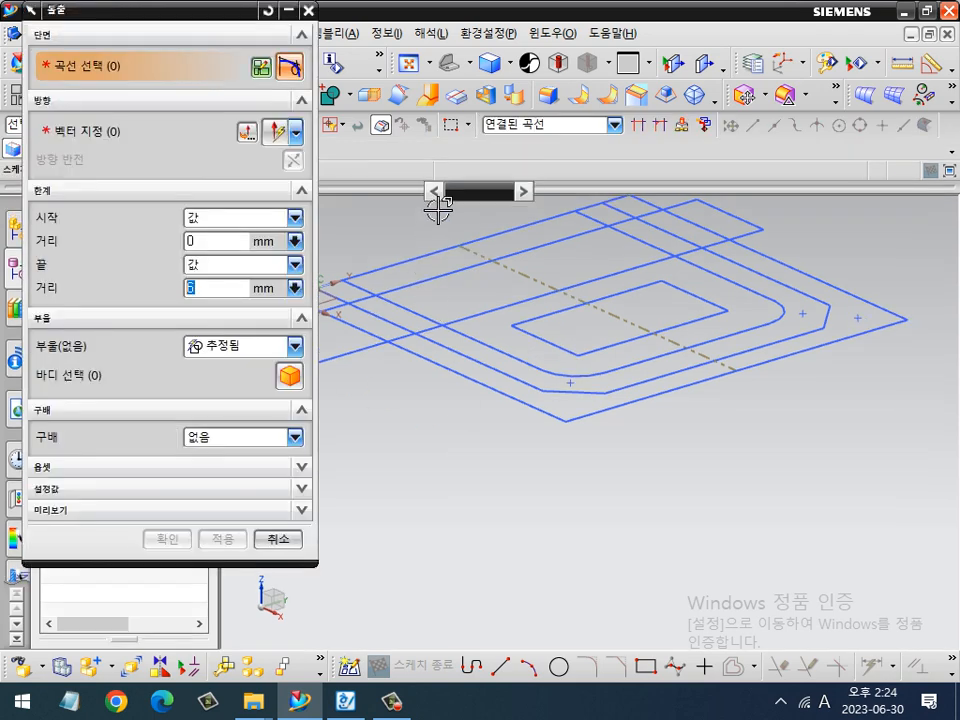
pyautogui.click(516, 400)
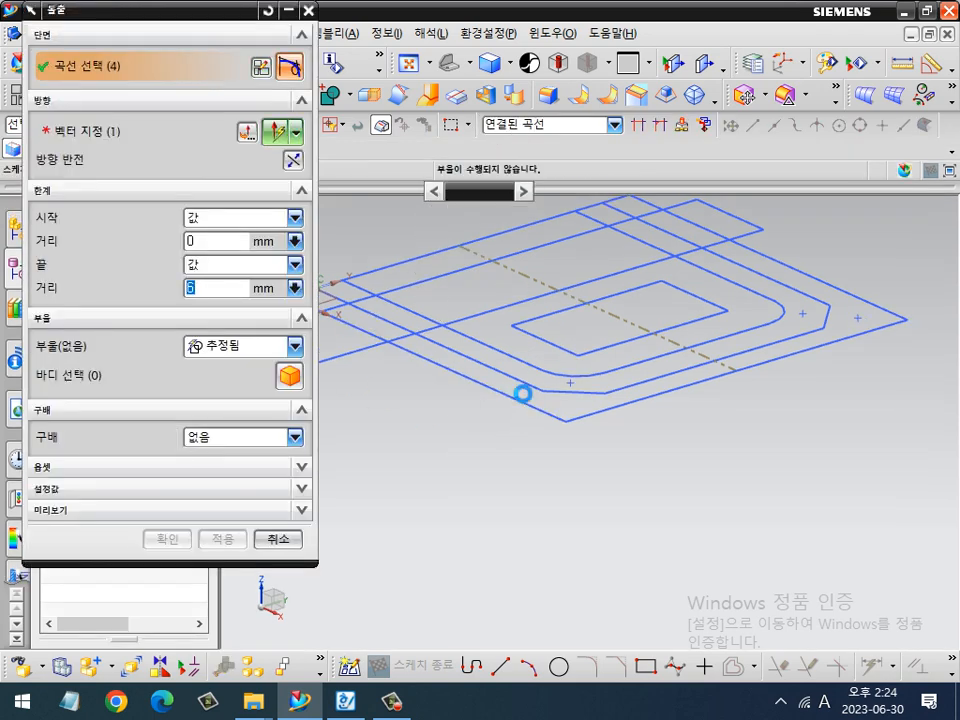
pyautogui.click(231, 242)
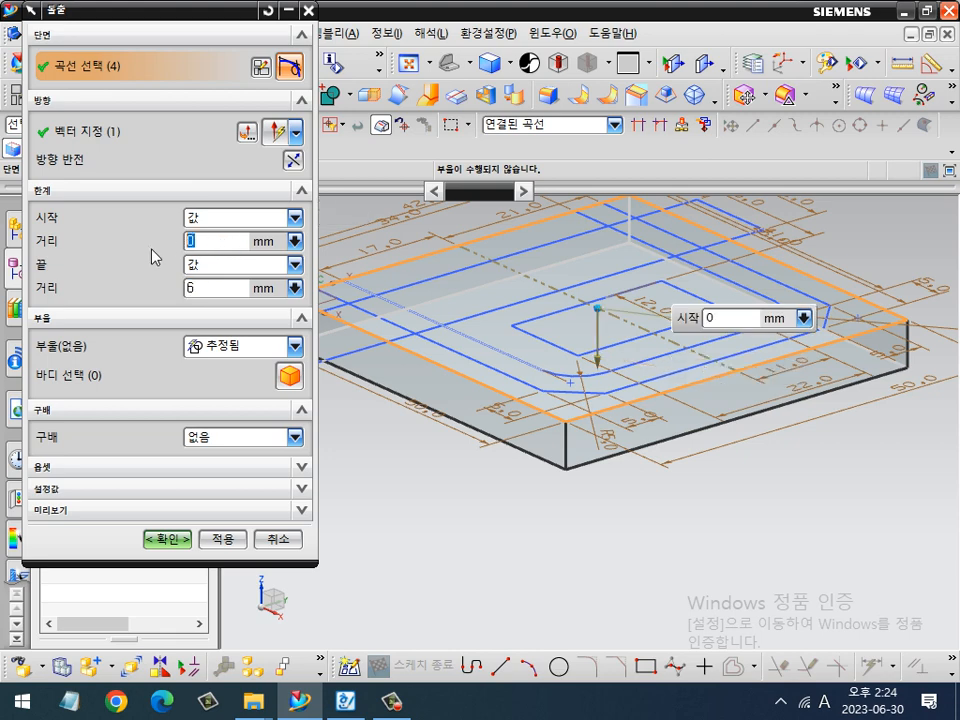
pyautogui.write('2+3')
pyautogui.press('Tab')
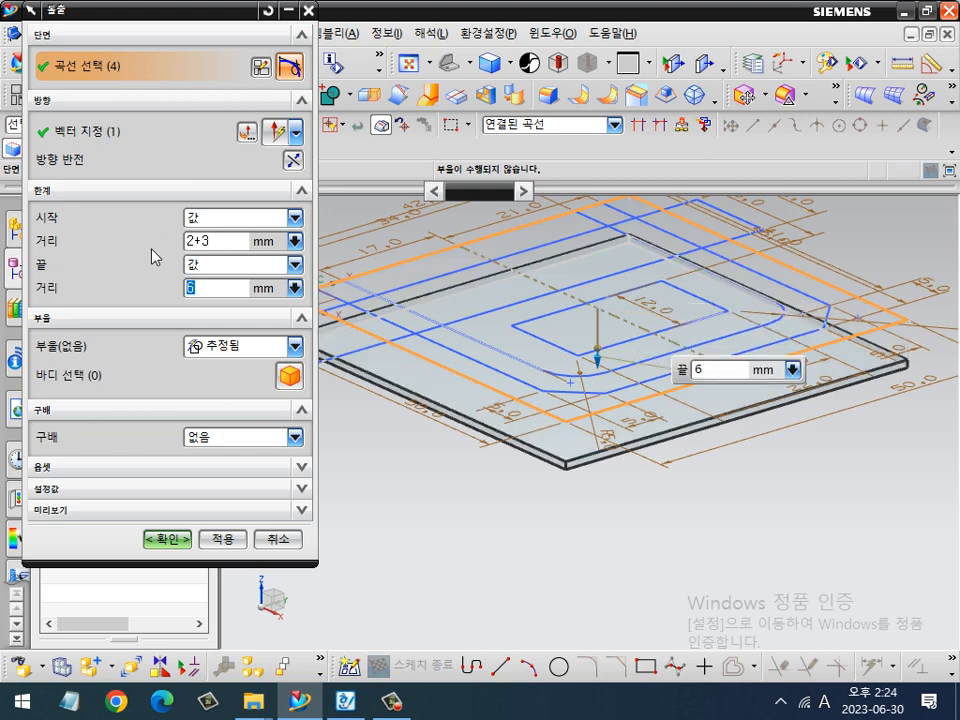
pyautogui.write('15')
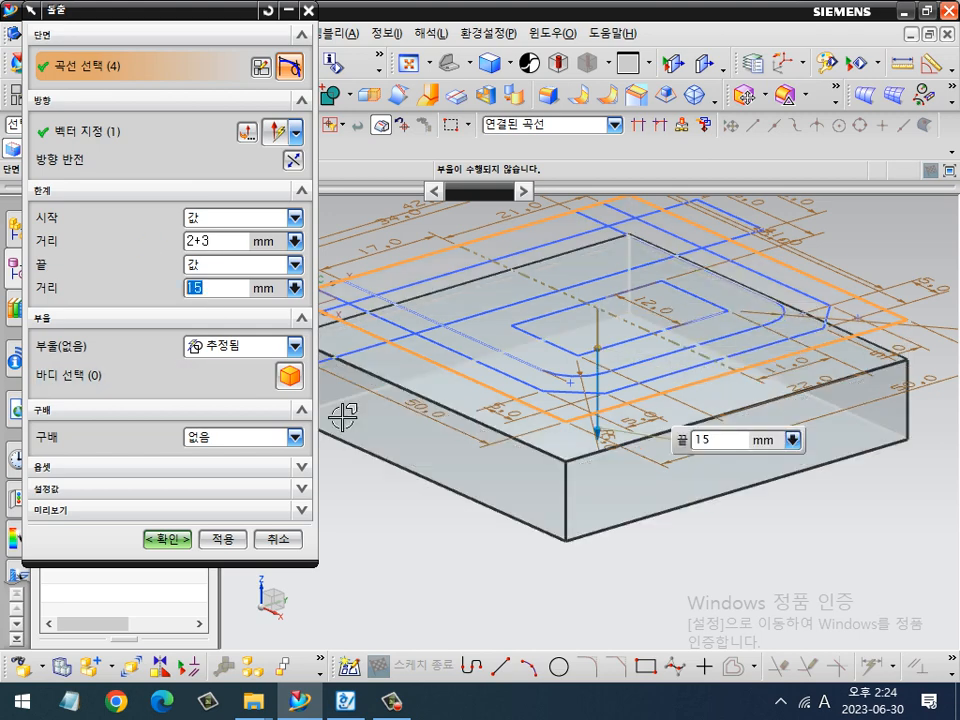
pyautogui.click(222, 539)
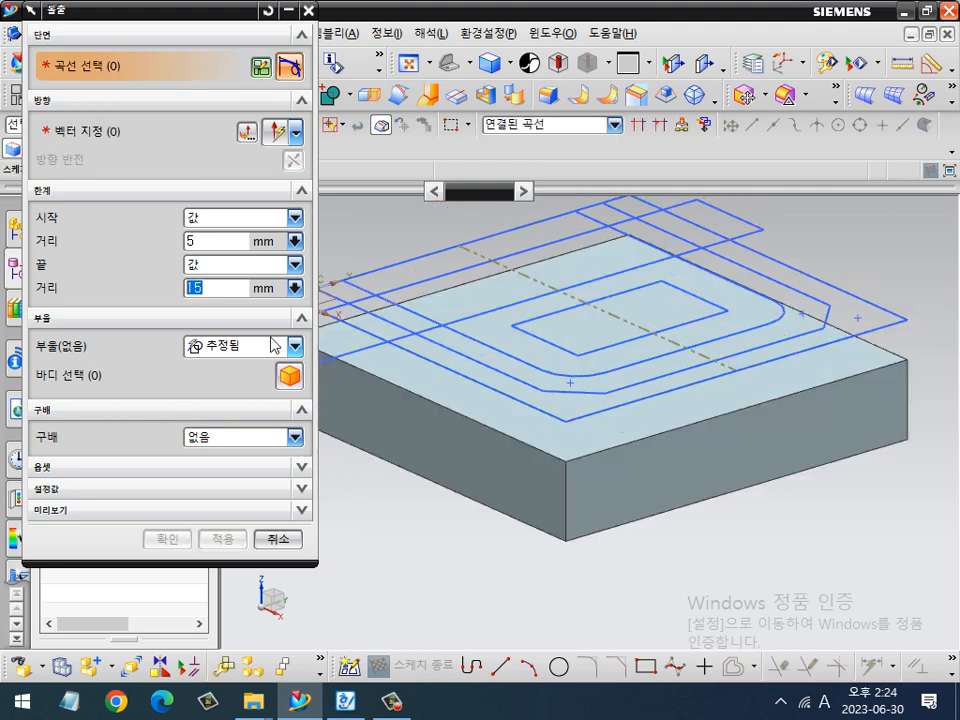
# Extrude the chamfered outline downward from 2 mm to 5 mm and unite it with the base block.
pyautogui.click(505, 372)
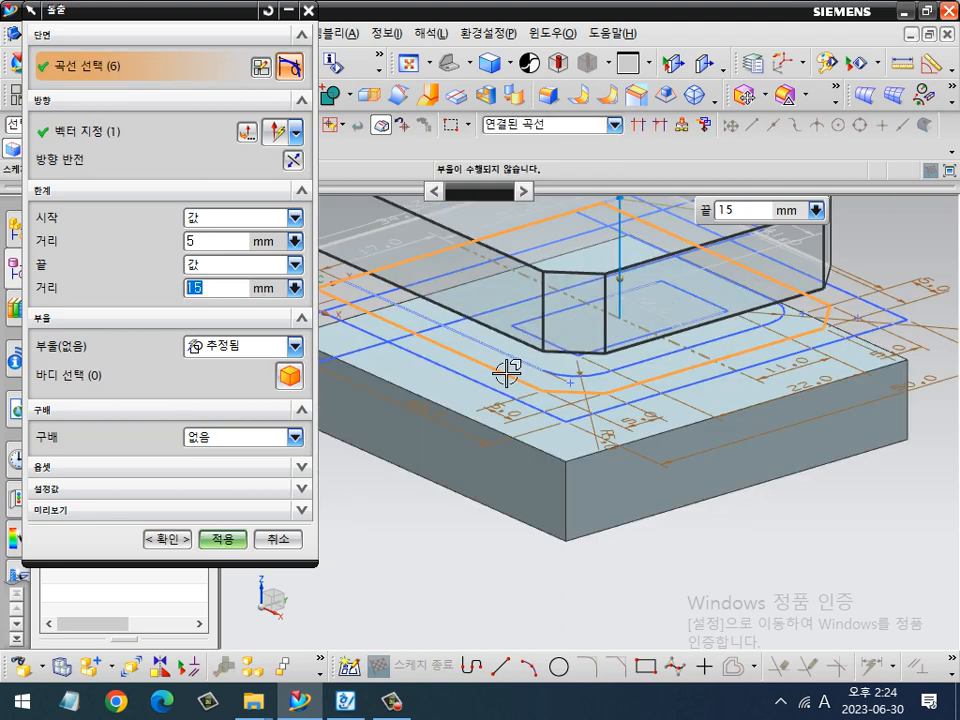
pyautogui.click(292, 160)
pyautogui.doubleClick(216, 241)
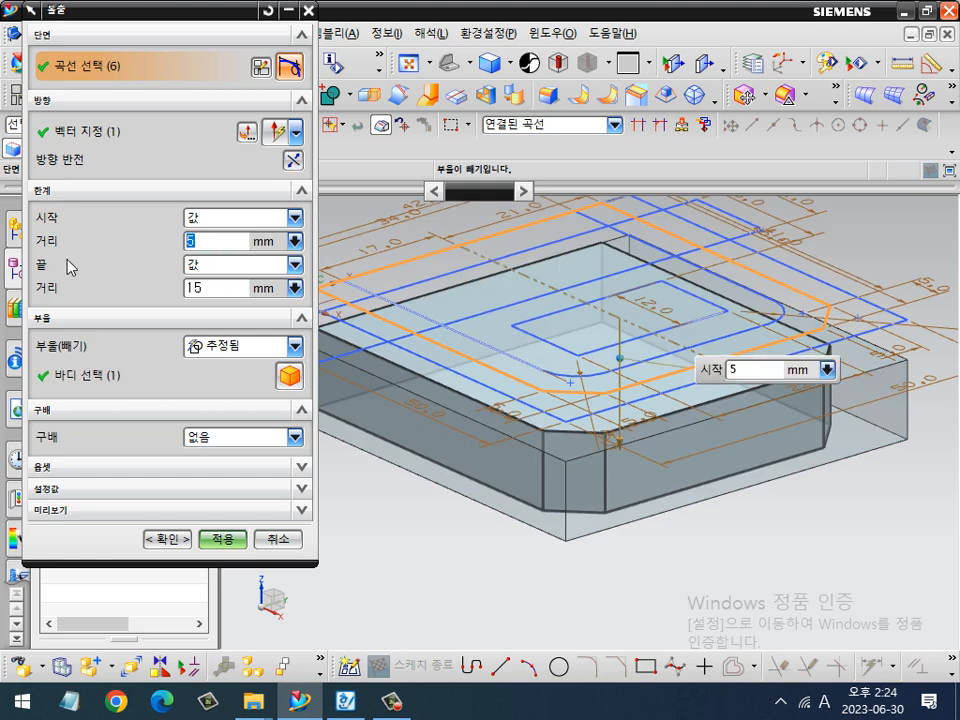
pyautogui.write('2')
pyautogui.press('Tab')
pyautogui.write('5')
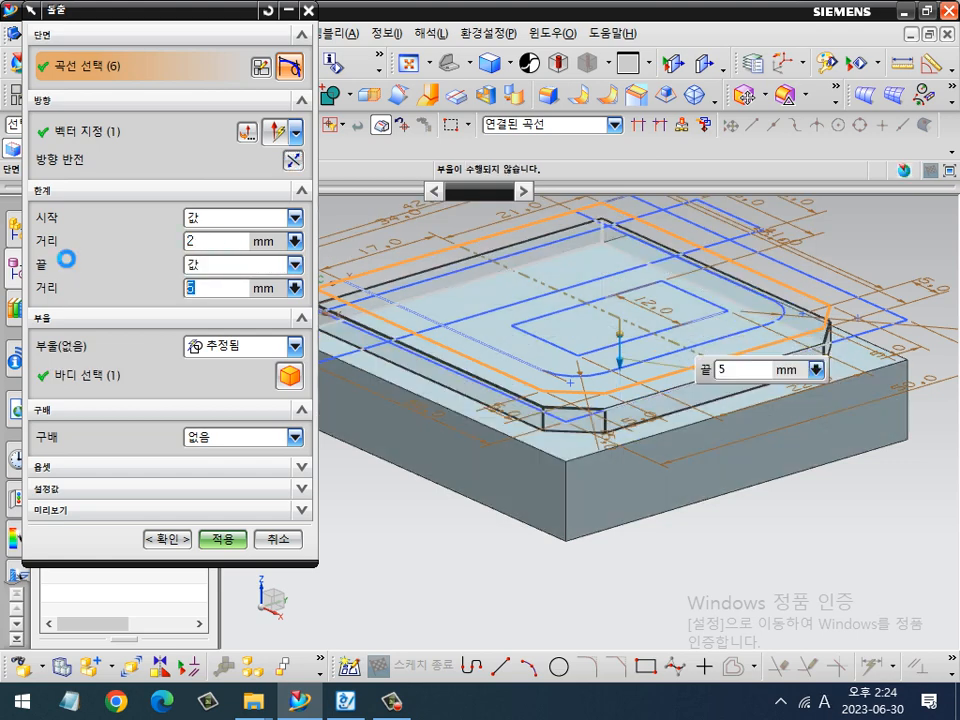
pyautogui.click(245, 346)
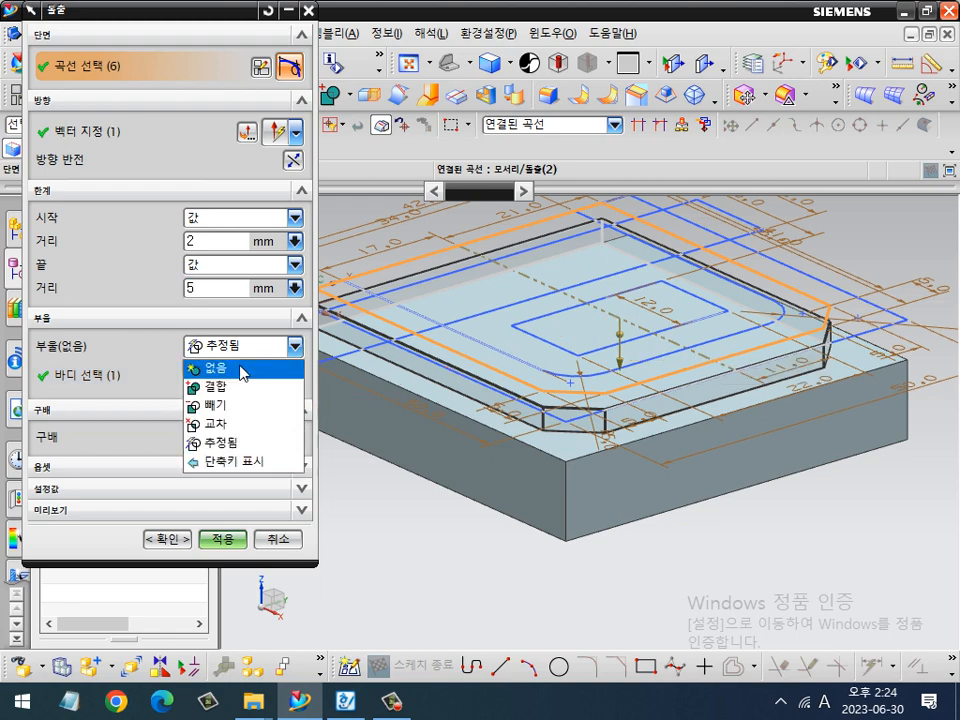
pyautogui.click(242, 386)
pyautogui.click(178, 539)
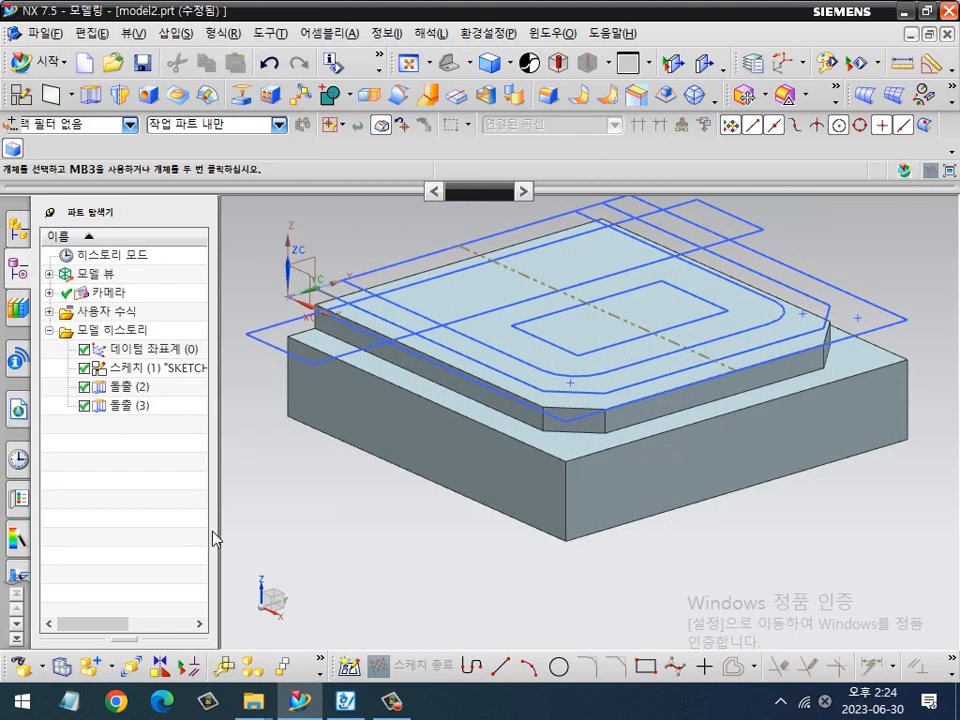
# Examine the stacked base and chamfered step from the front and at an angle against the sketch plane.
pyautogui.moveTo(452, 596); pyautogui.dragTo(500, 557, button='middle')
pyautogui.press('F8')
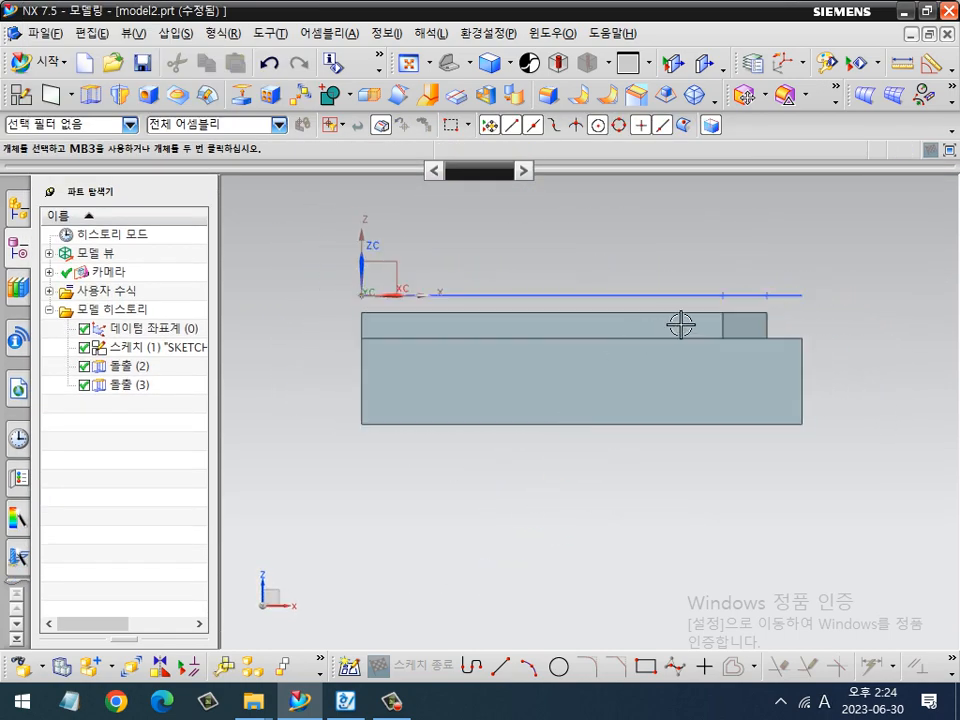
pyautogui.scroll(1, 692, 323)
pyautogui.scroll(-1, 733, 512)
pyautogui.moveTo(736, 519)
pyautogui.mouseDown(button='middle')
pyautogui.moveTo(763, 536)
pyautogui.moveTo(750, 553)
pyautogui.moveTo(692, 470)
pyautogui.mouseUp(button='middle')
pyautogui.hotkey('ctrl', '2')
pyautogui.moveTo(664, 449)
pyautogui.mouseDown()
pyautogui.moveTo(659, 357)
pyautogui.moveTo(689, 405)
pyautogui.mouseUp()
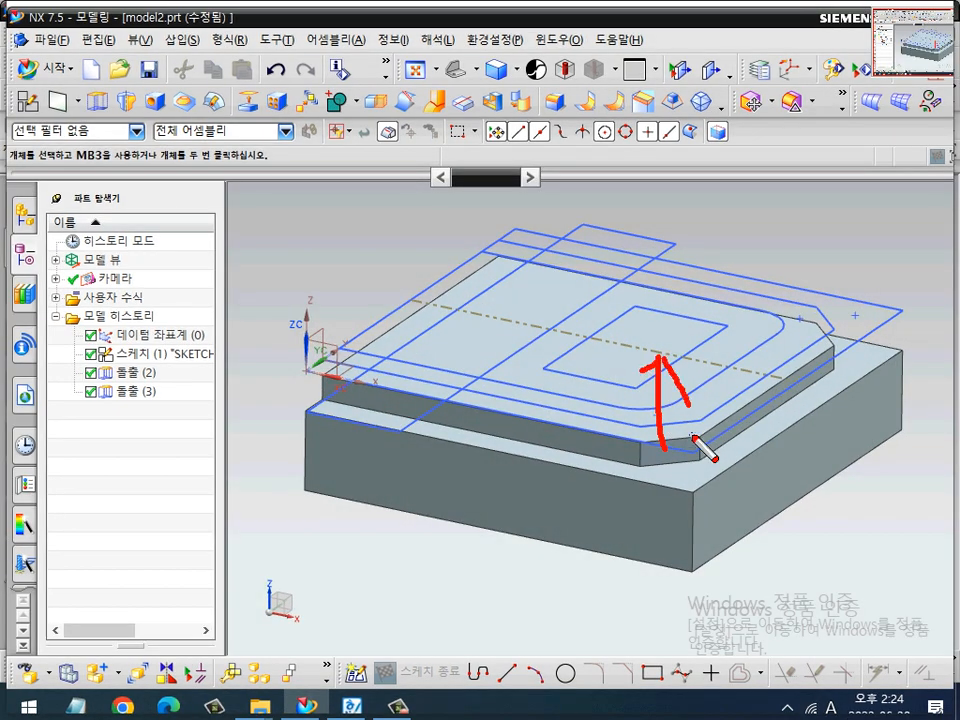
pyautogui.press('Escape')
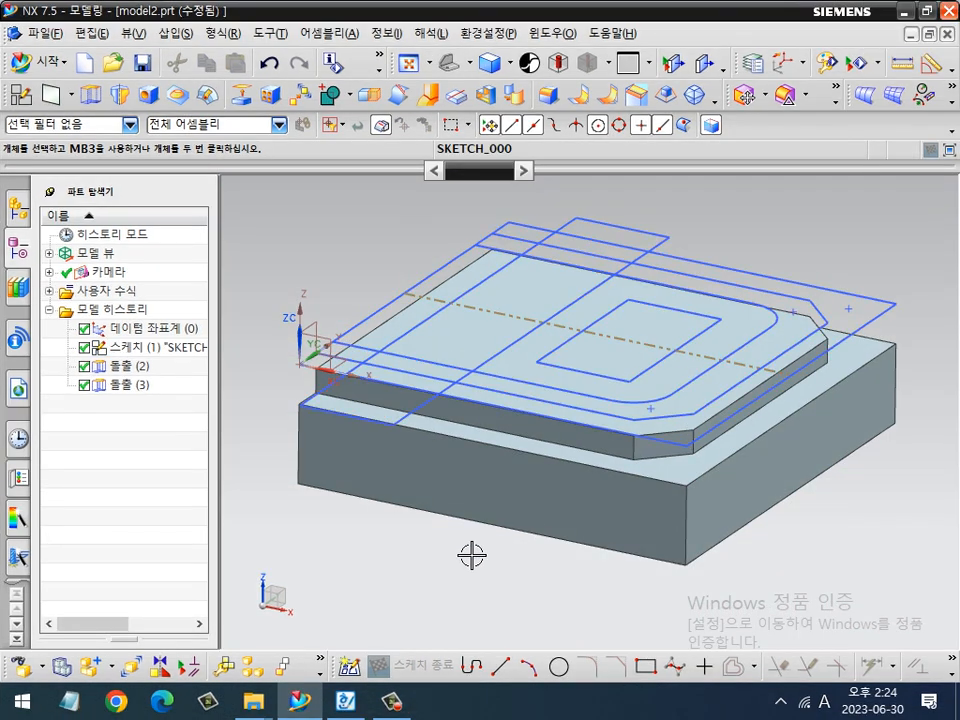
# Extrude the filleted outline downward from 0 to 2 mm and unite it with the block.
pyautogui.click(92, 97)
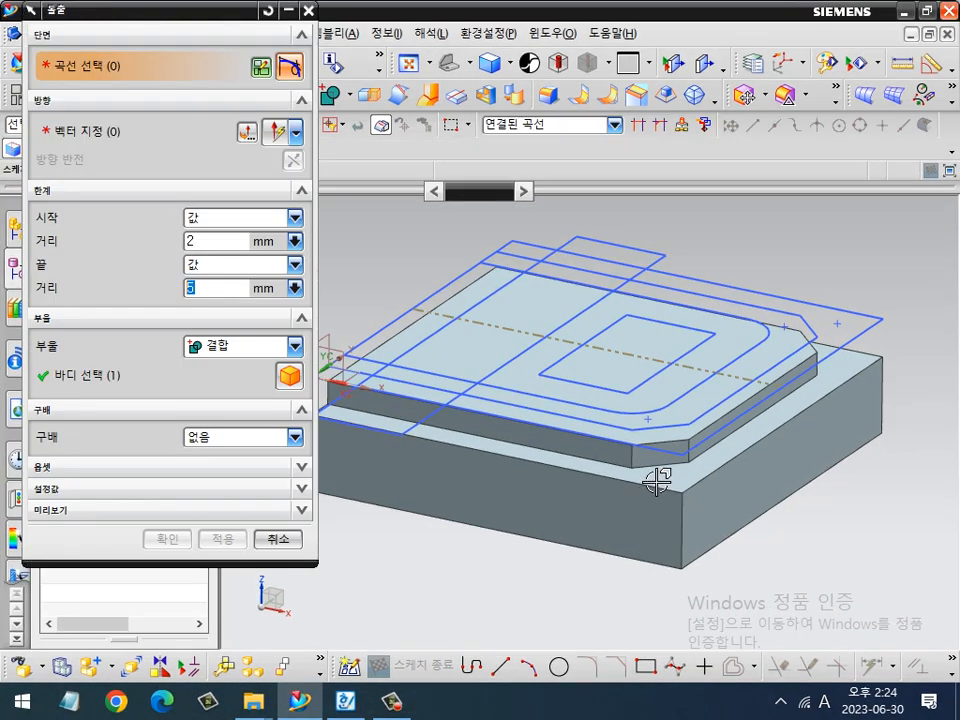
pyautogui.click(663, 427)
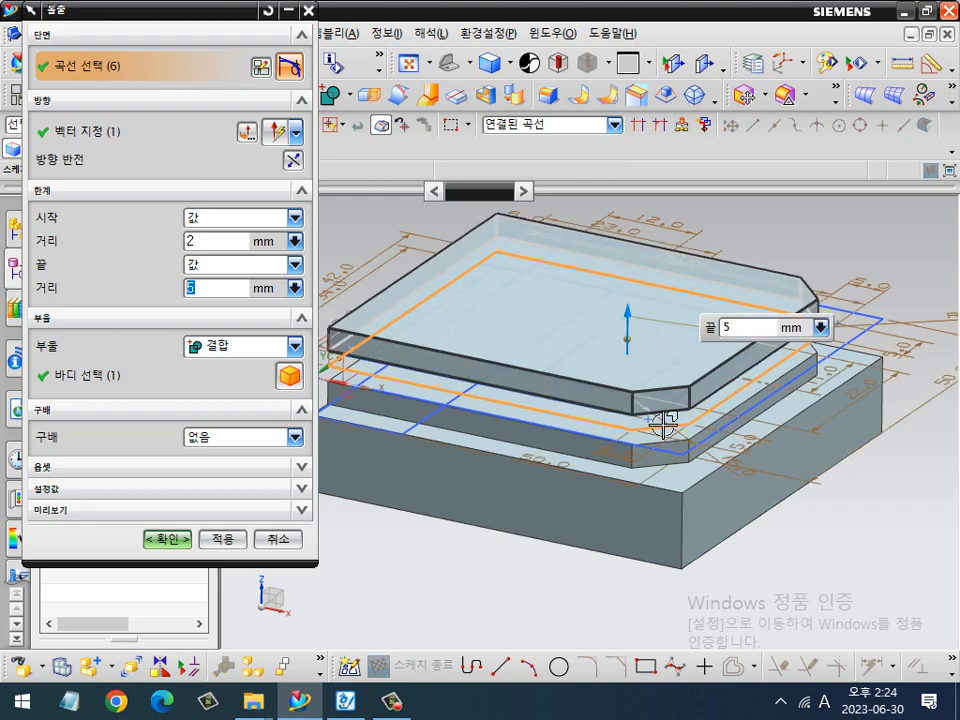
pyautogui.middleClick(660, 418)
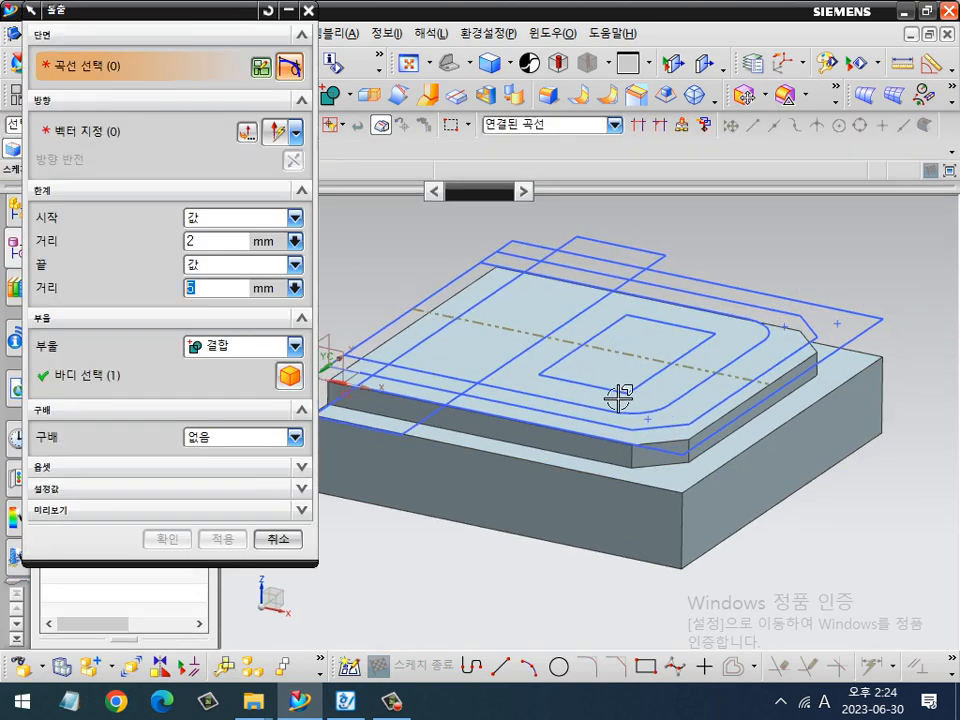
pyautogui.click(647, 410)
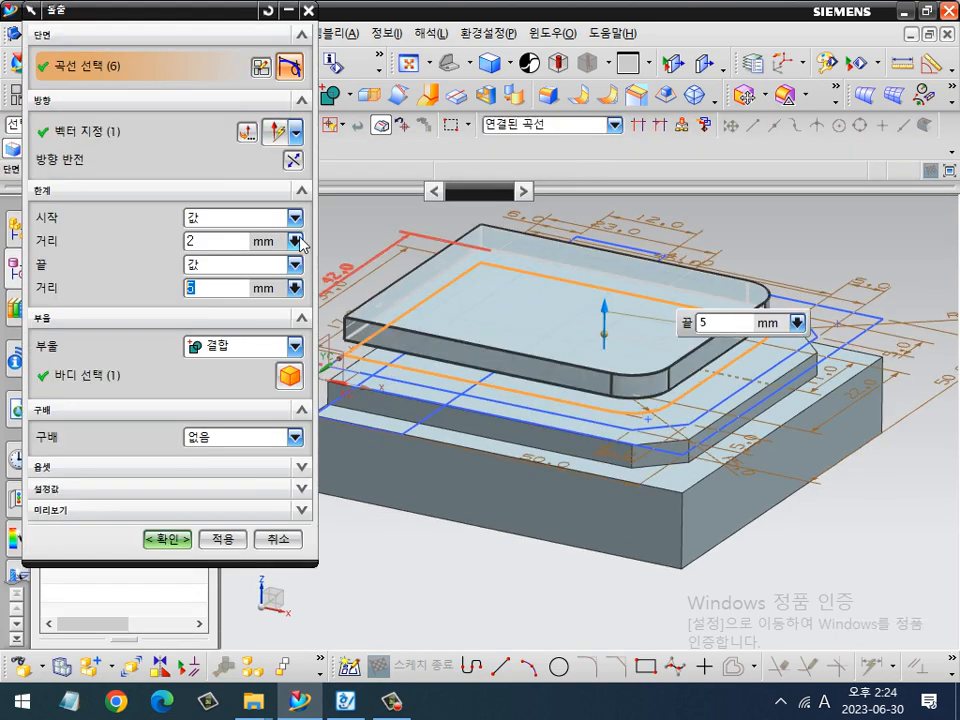
pyautogui.click(292, 160)
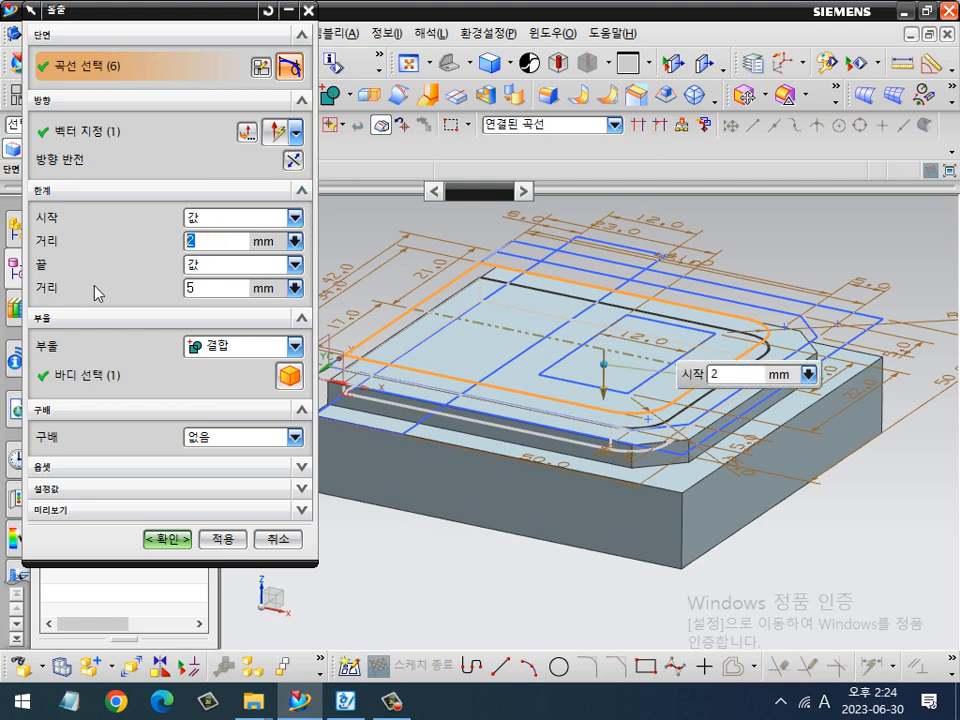
pyautogui.write('0')
pyautogui.press('Tab')
pyautogui.press('Tab')
pyautogui.write('2')
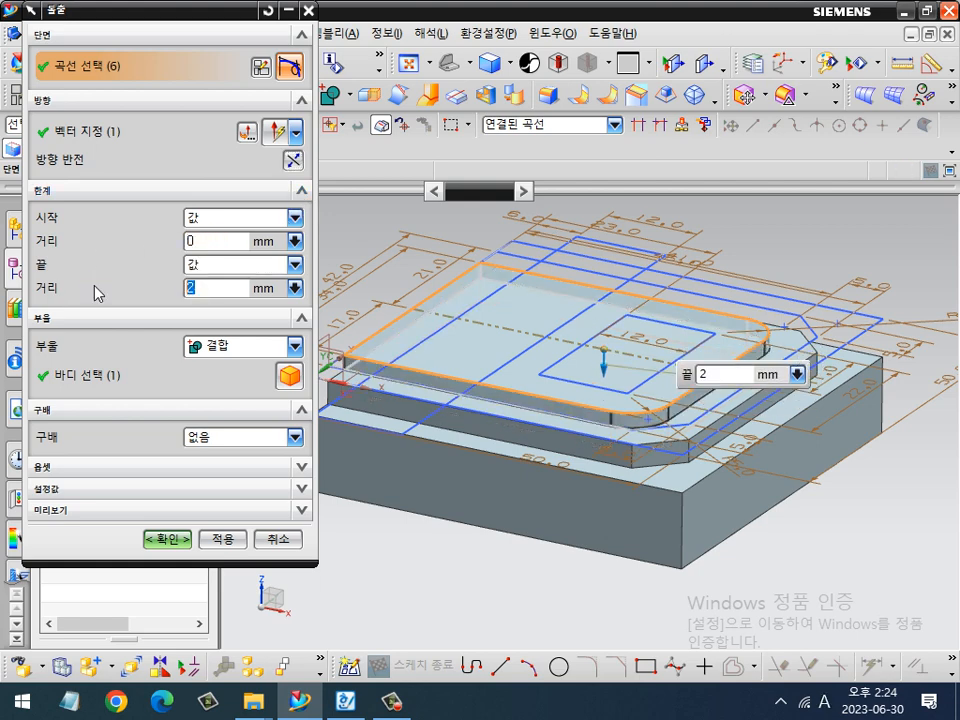
pyautogui.click(222, 541)
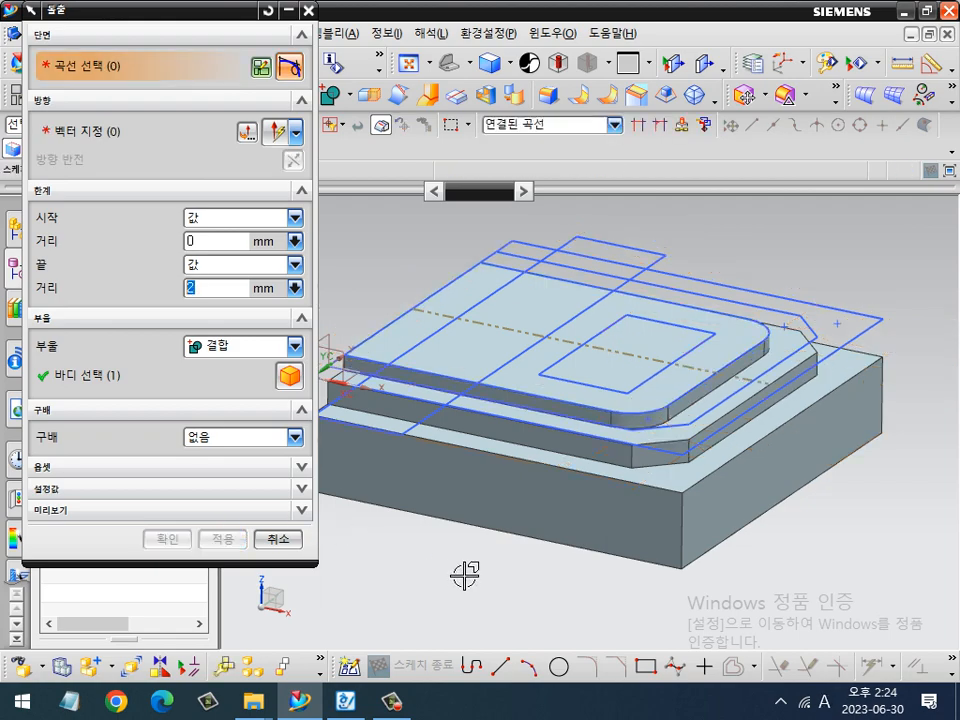
# Examine the stacked steps beneath the sketch plane from the front and at an angle.
pyautogui.moveTo(475, 563); pyautogui.dragTo(570, 516, button='middle')
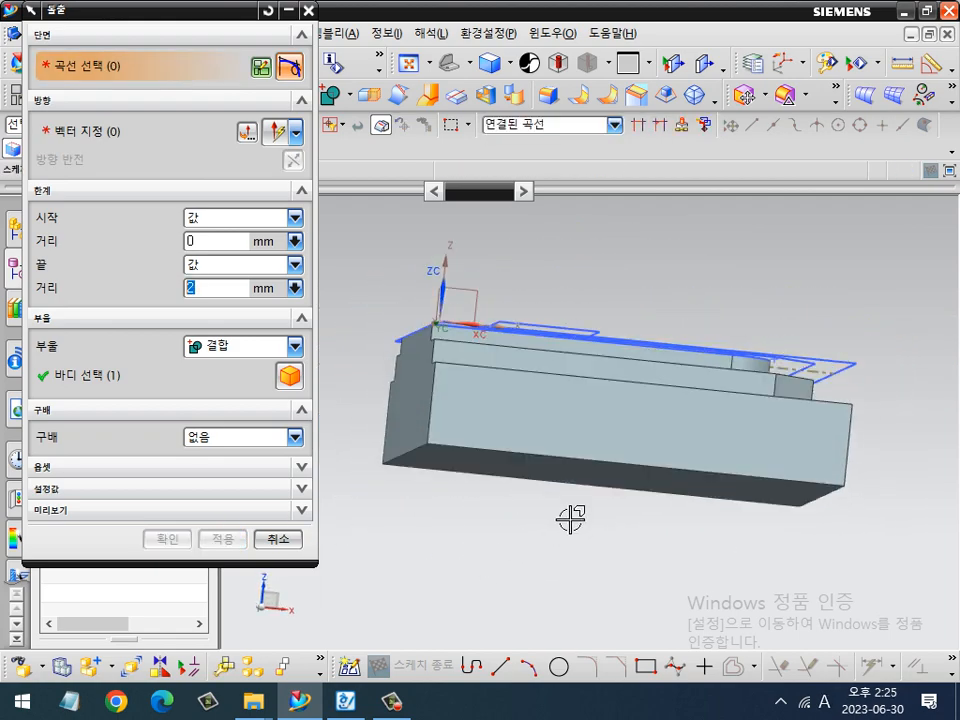
pyautogui.press('F8')
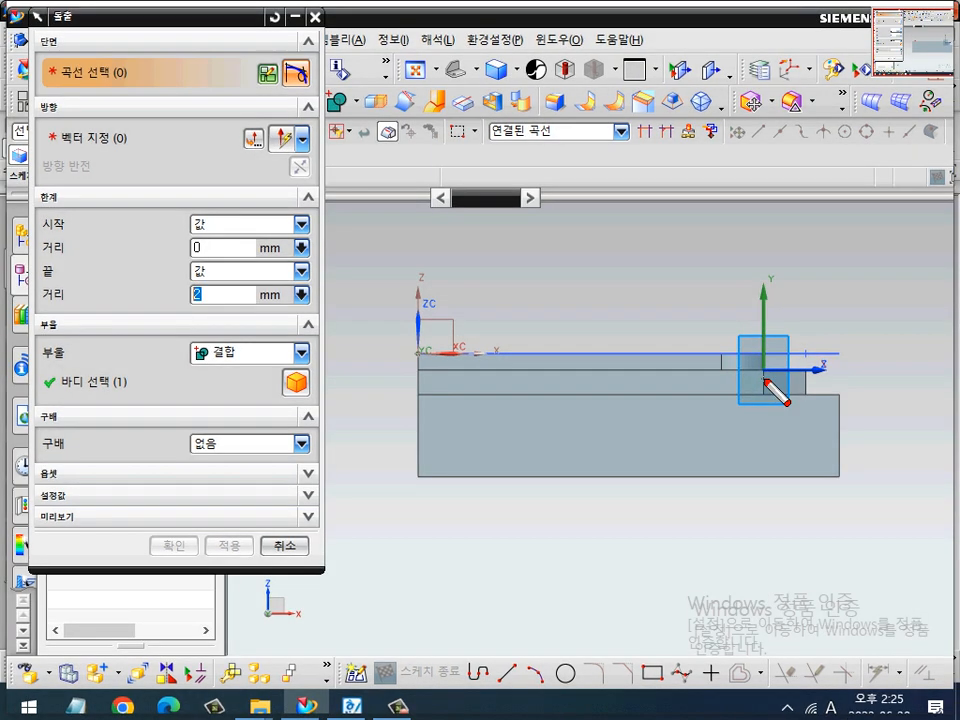
pyautogui.moveTo(765, 381)
pyautogui.mouseDown()
pyautogui.moveTo(763, 340)
pyautogui.moveTo(740, 312)
pyautogui.moveTo(766, 346)
pyautogui.mouseUp()
pyautogui.press('Escape')
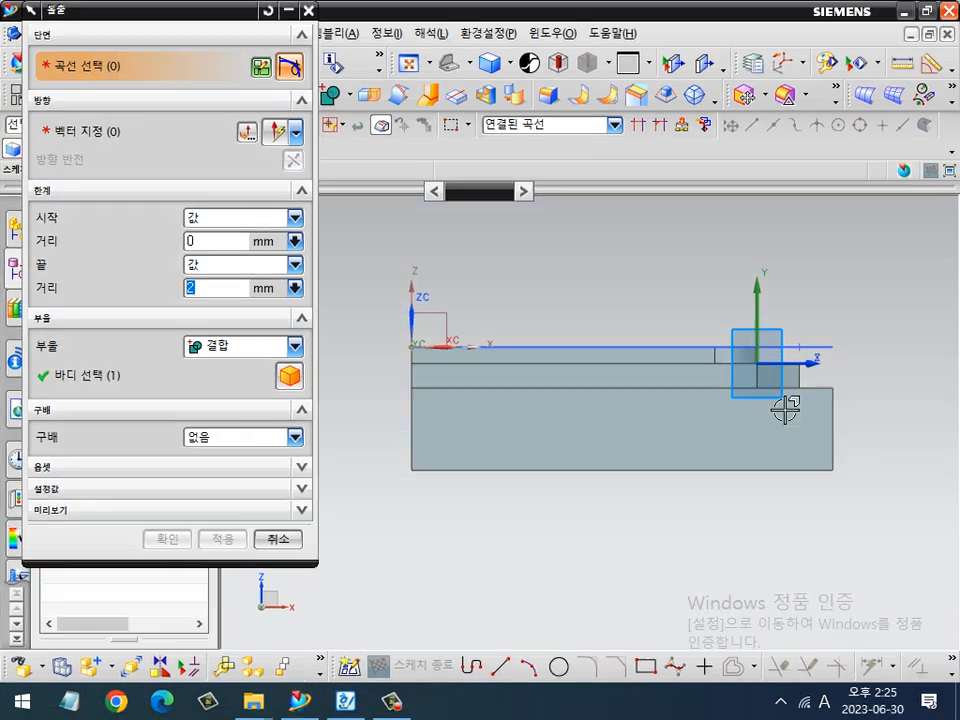
pyautogui.scroll(-1, 793, 536)
pyautogui.moveTo(791, 539)
pyautogui.mouseDown(button='middle')
pyautogui.moveTo(752, 542)
pyautogui.moveTo(735, 561)
pyautogui.moveTo(815, 578)
pyautogui.moveTo(799, 514)
pyautogui.moveTo(784, 545)
pyautogui.mouseUp(button='middle')
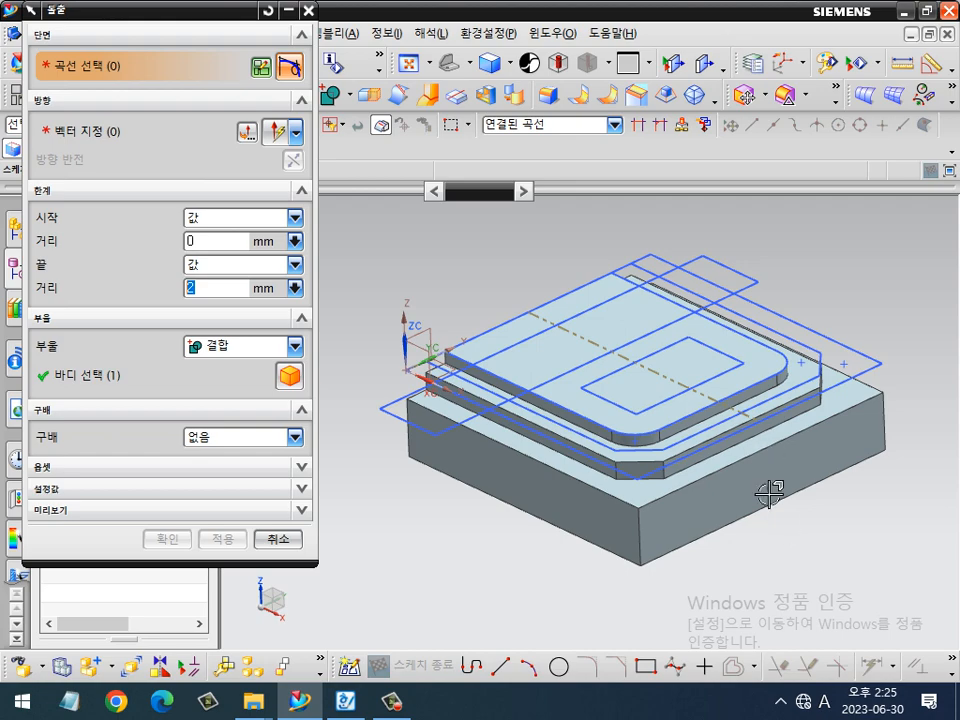
pyautogui.moveTo(754, 508); pyautogui.dragTo(767, 503, button='middle')
pyautogui.scroll(1, 562, 527)
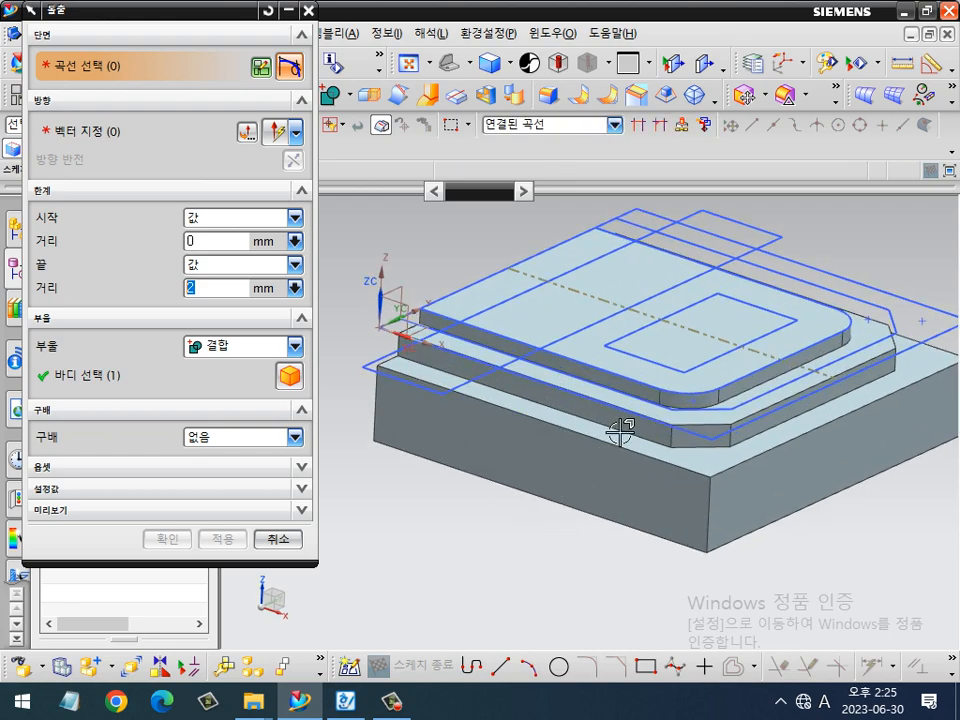
# Check the boss outline in the exam drawing and extrude the filleted outline upward in NX from 0 to 6 mm.
pyautogui.hotkey('alt', 'Tab')
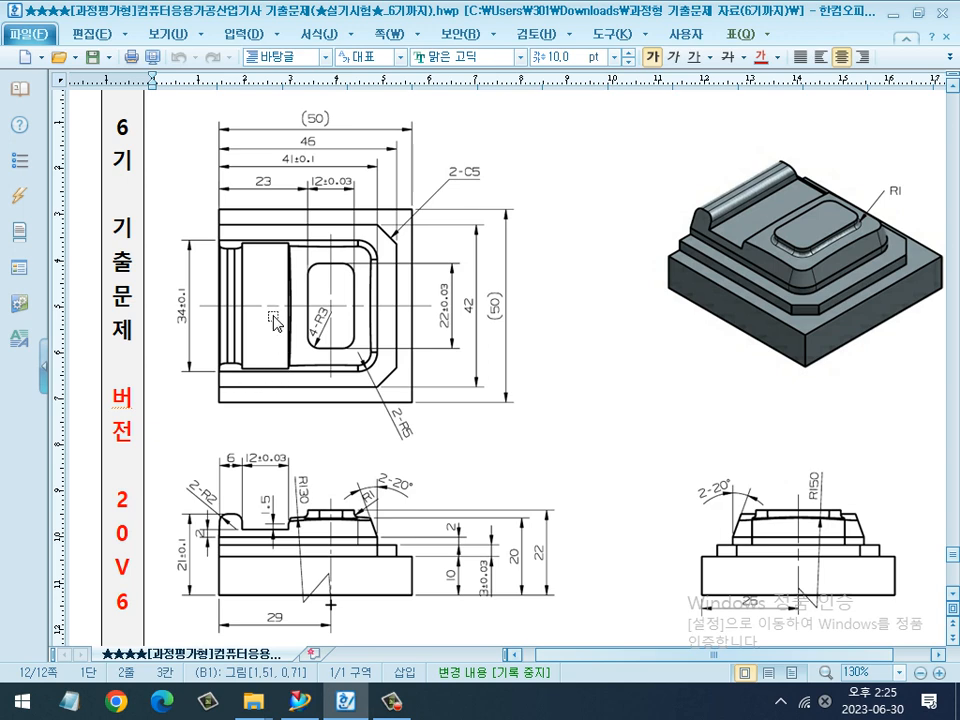
pyautogui.moveTo(216, 241)
pyautogui.mouseDown()
pyautogui.moveTo(361, 270)
pyautogui.moveTo(395, 328)
pyautogui.moveTo(376, 372)
pyautogui.moveTo(258, 380)
pyautogui.moveTo(264, 345)
pyautogui.moveTo(276, 372)
pyautogui.mouseUp()
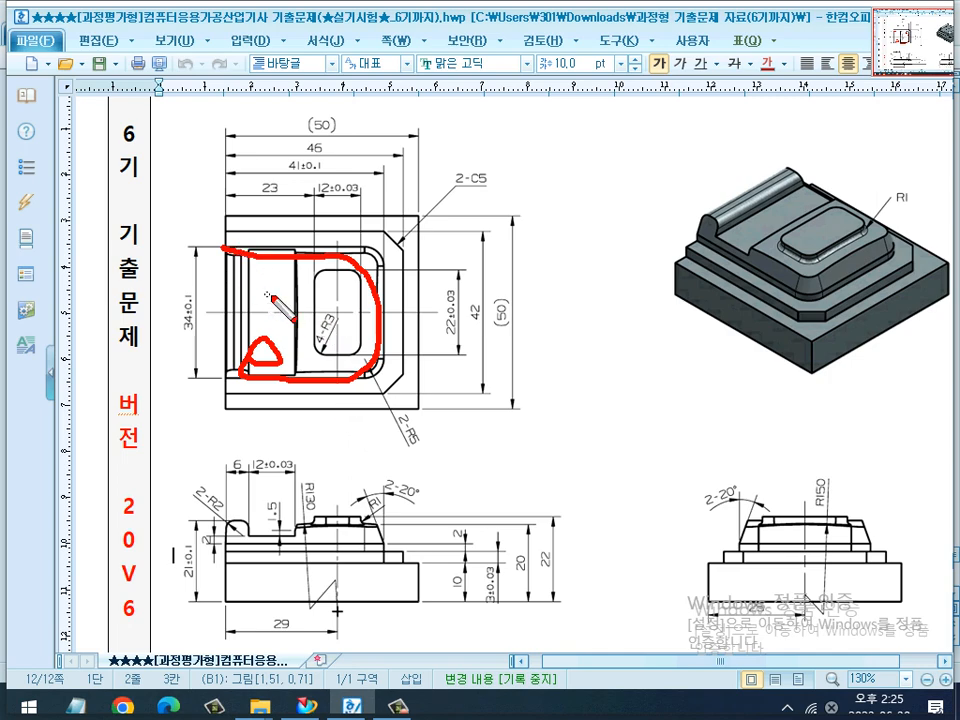
pyautogui.press('Escape')
pyautogui.hotkey('alt', 'Tab')
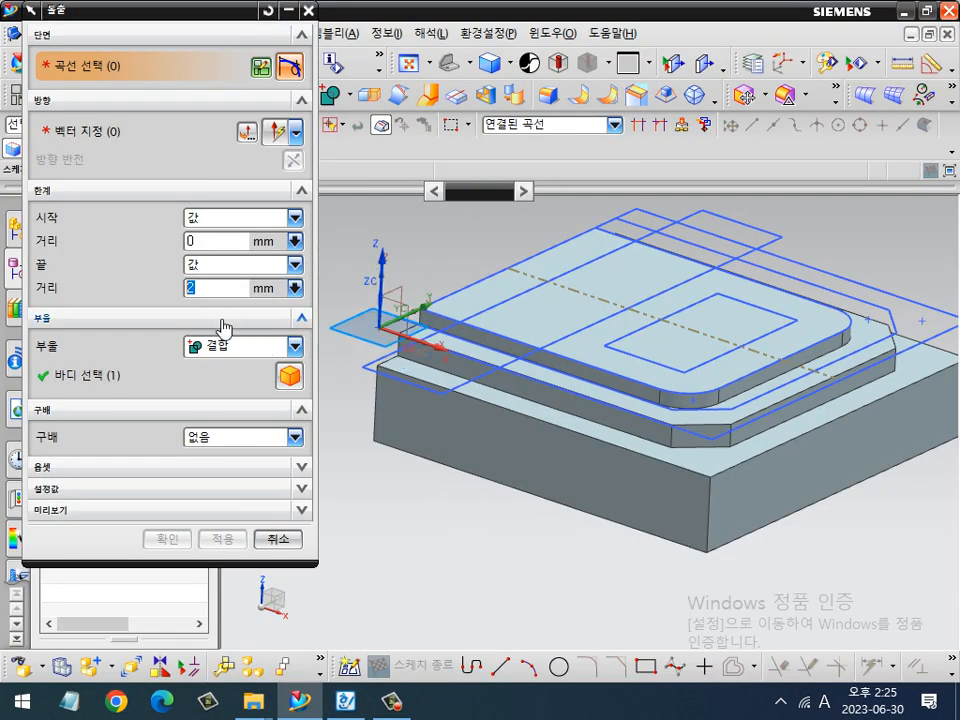
pyautogui.click(607, 369)
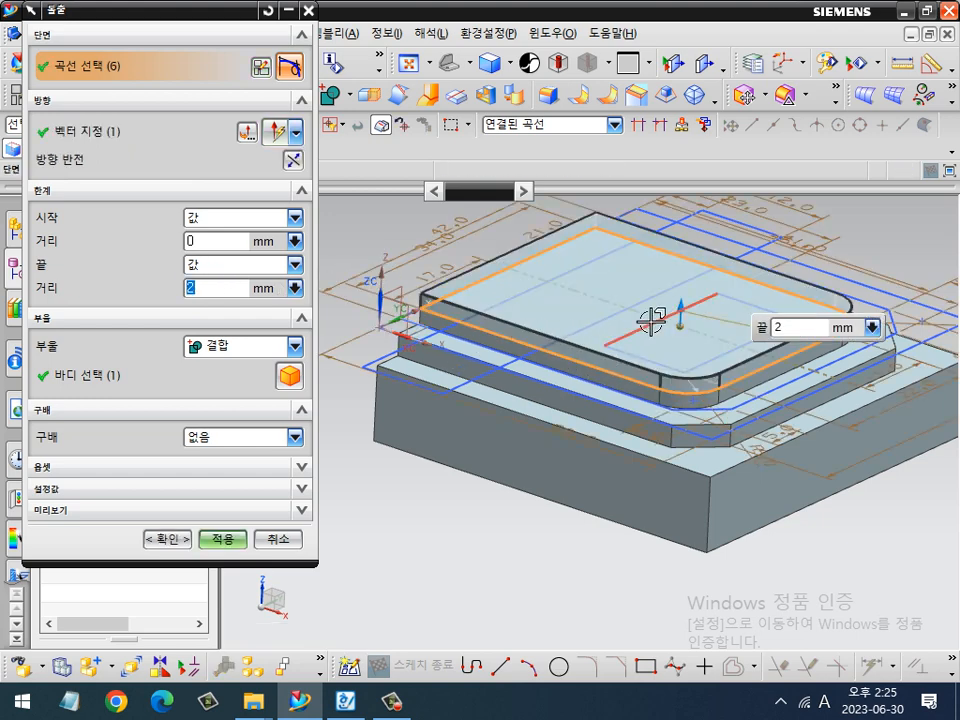
pyautogui.moveTo(680, 305); pyautogui.dragTo(677, 249)
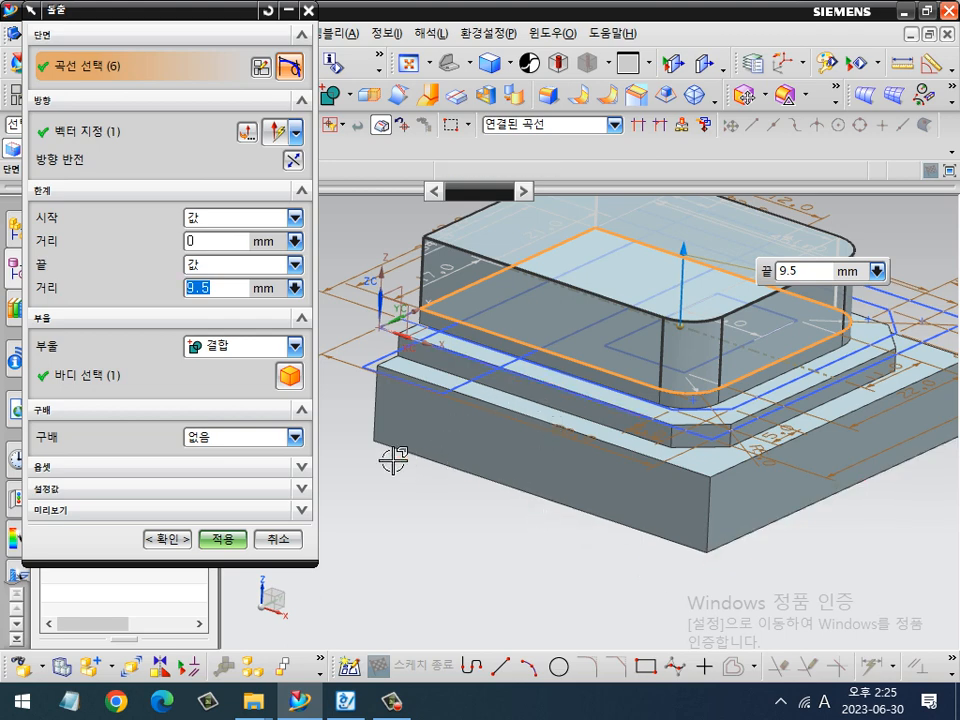
pyautogui.write('6')
pyautogui.press('Return')
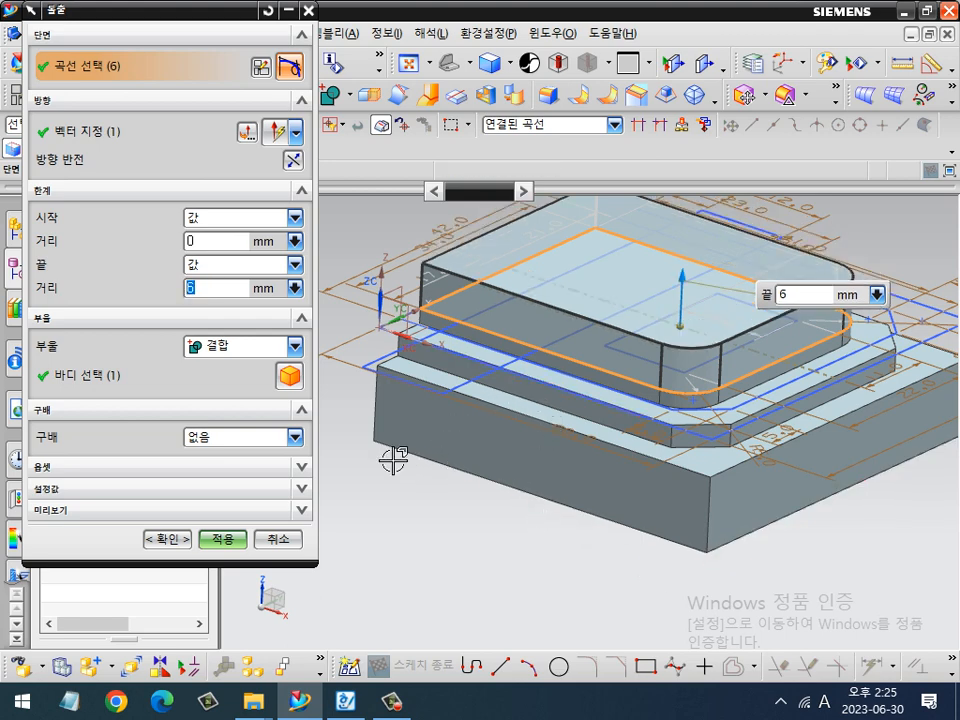
# Try a 20-degree draft from the start limit on the boss extrusion.
pyautogui.click(236, 438)
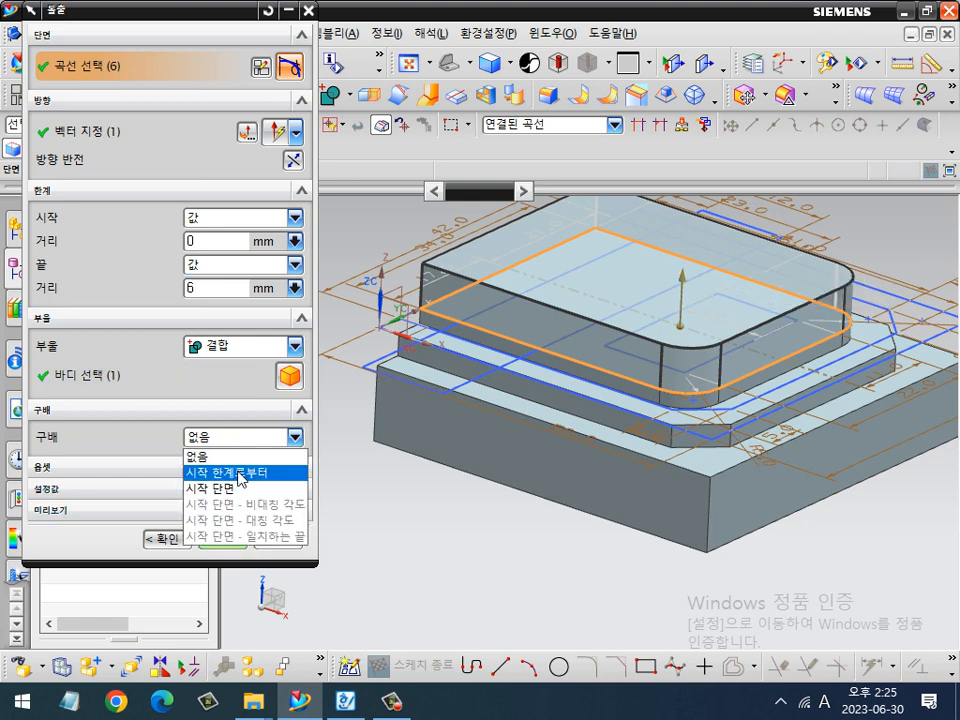
pyautogui.click(240, 474)
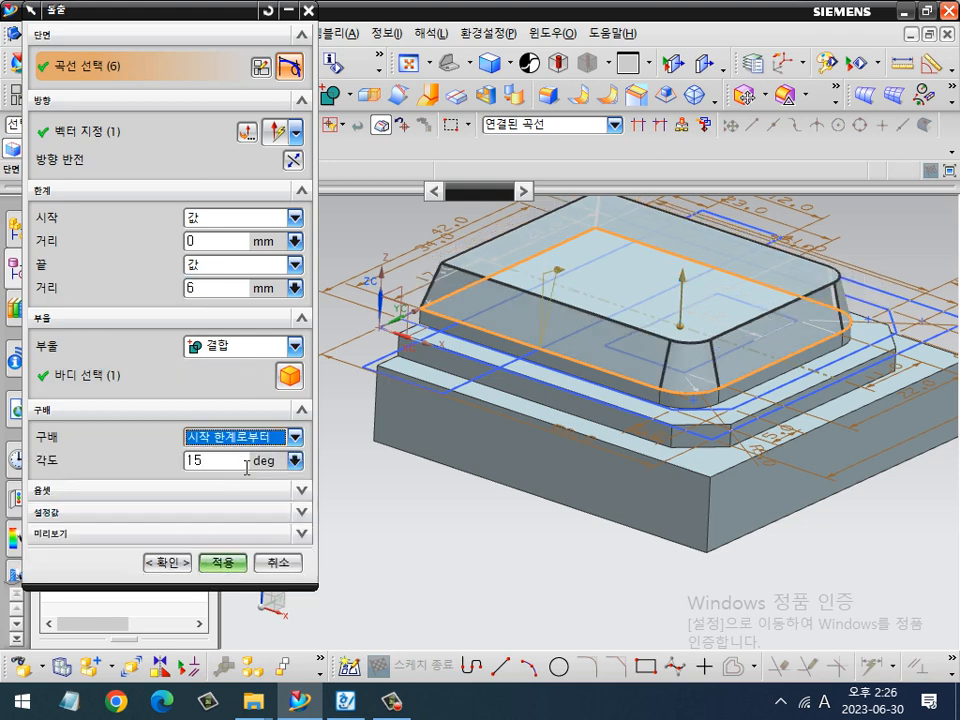
pyautogui.press('Tab')
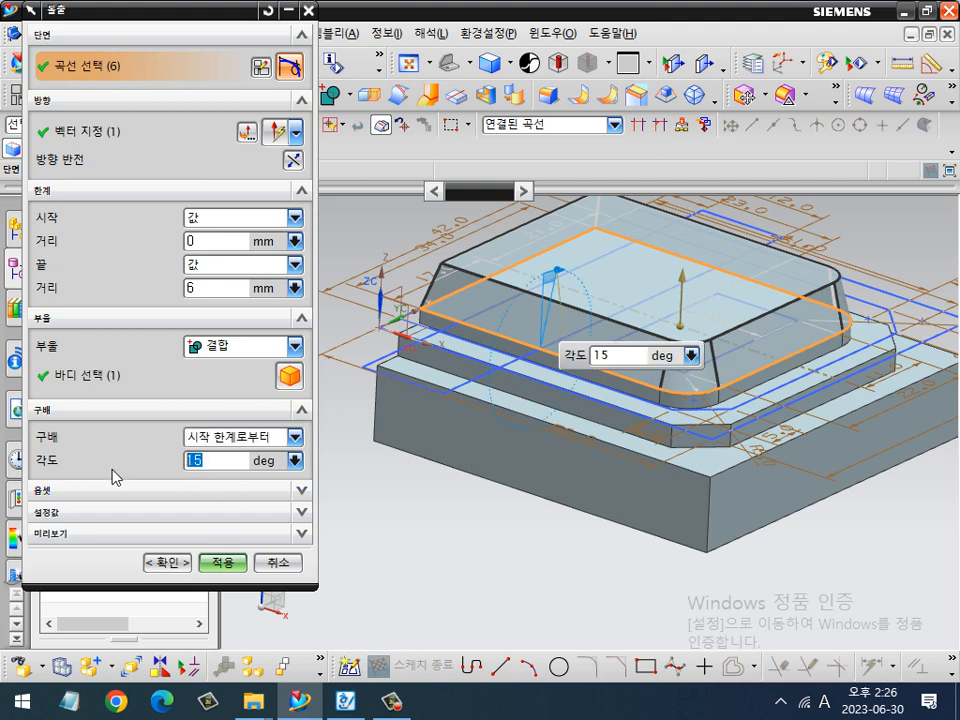
pyautogui.press('Return')
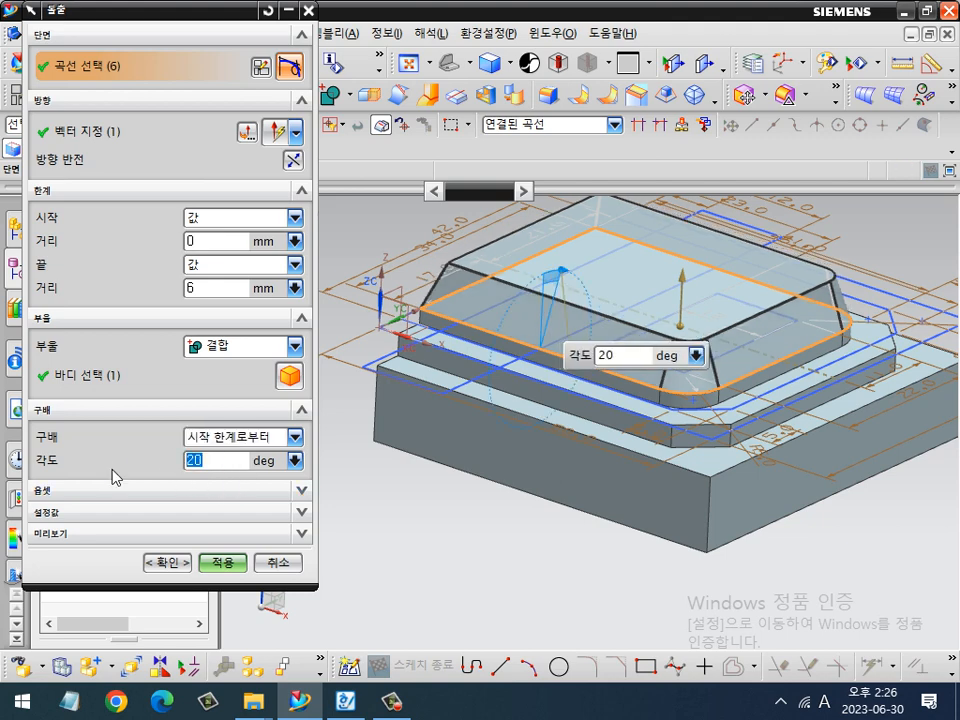
# Set the boss draft to start from the section with multiple angles, and make the first angle 20 degrees.
pyautogui.click(240, 437)
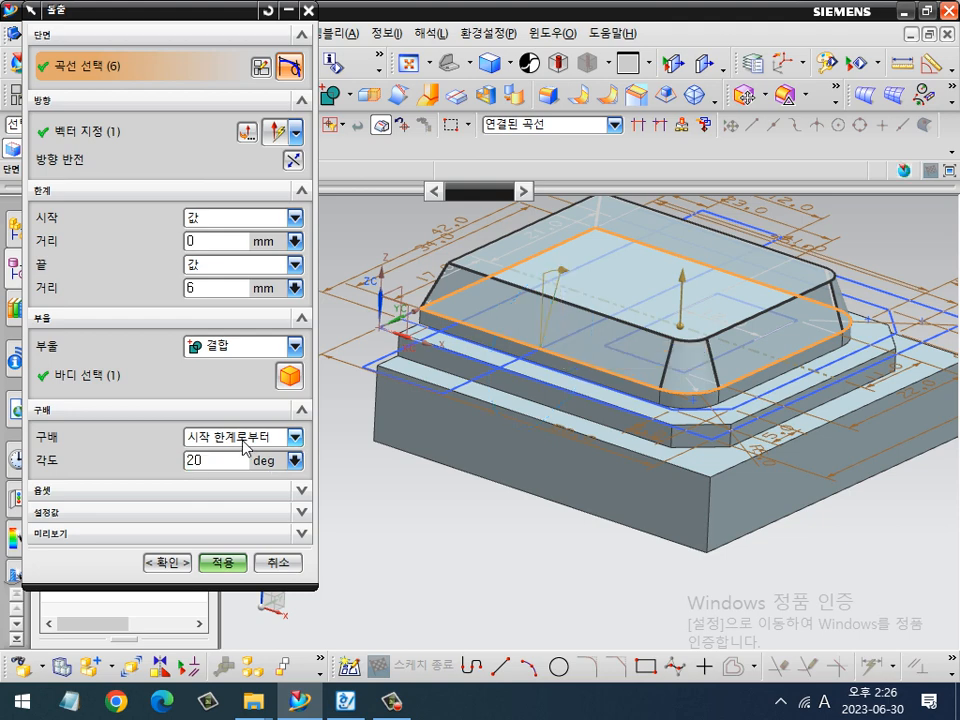
pyautogui.click(222, 489)
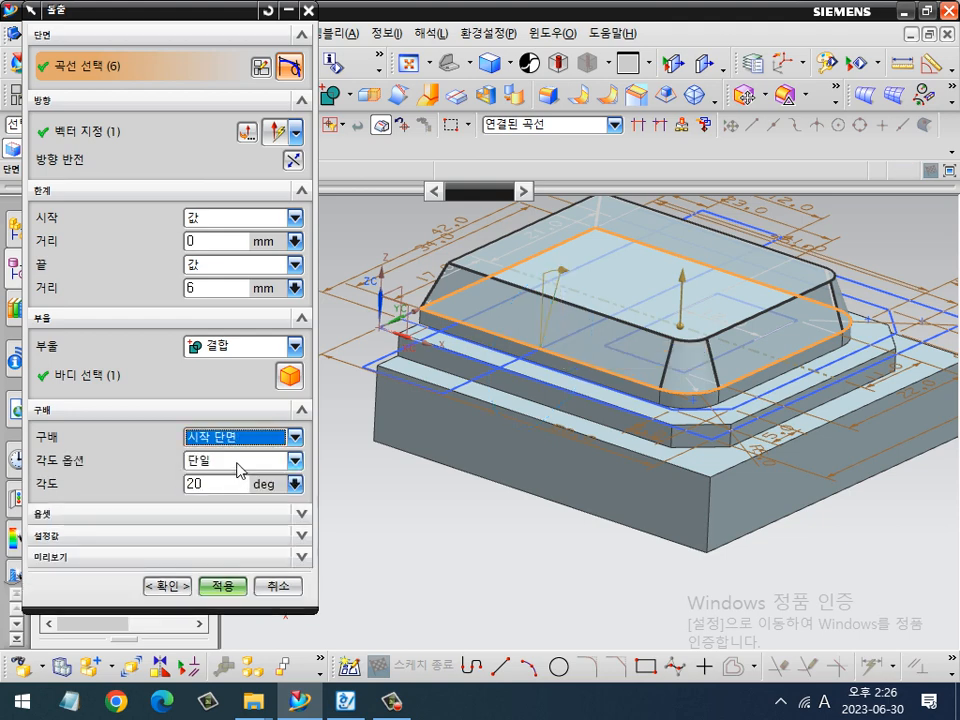
pyautogui.click(237, 463)
pyautogui.click(237, 495)
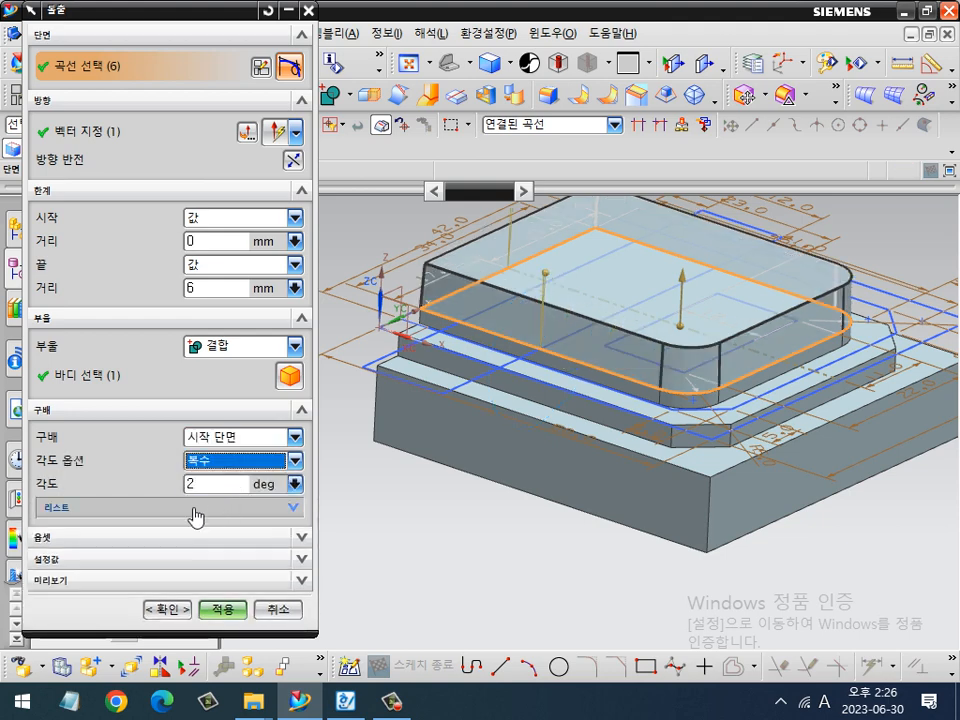
pyautogui.click(195, 517)
pyautogui.click(271, 497)
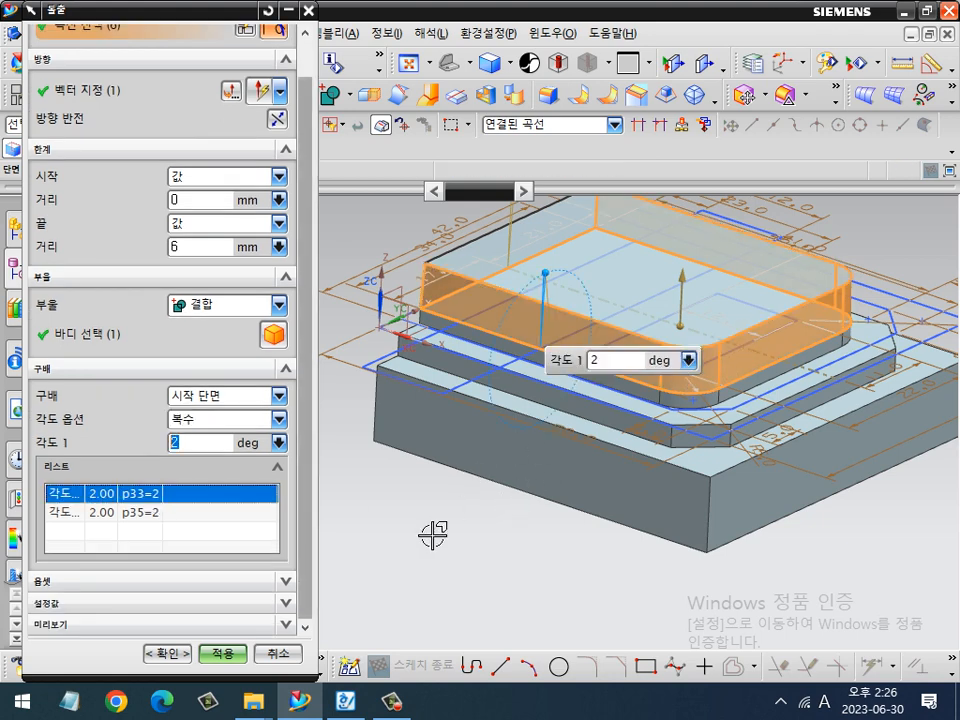
pyautogui.write('20')
pyautogui.press('Return')
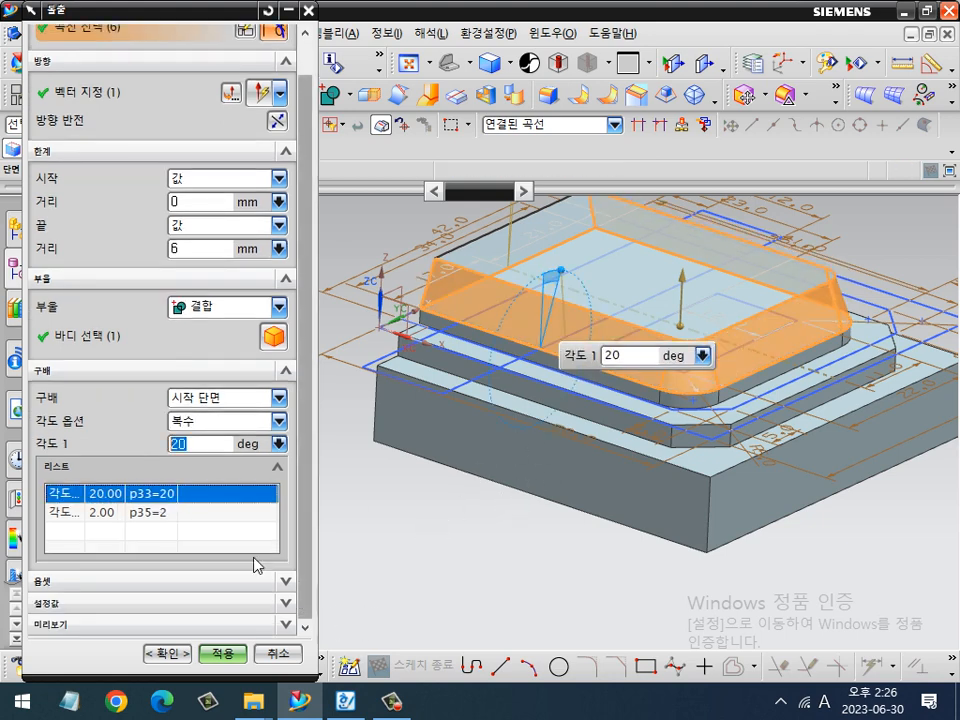
# Set the second draft angle, for the boss's flat end face, to 0 degrees and complete the united extrusion.
pyautogui.click(176, 512)
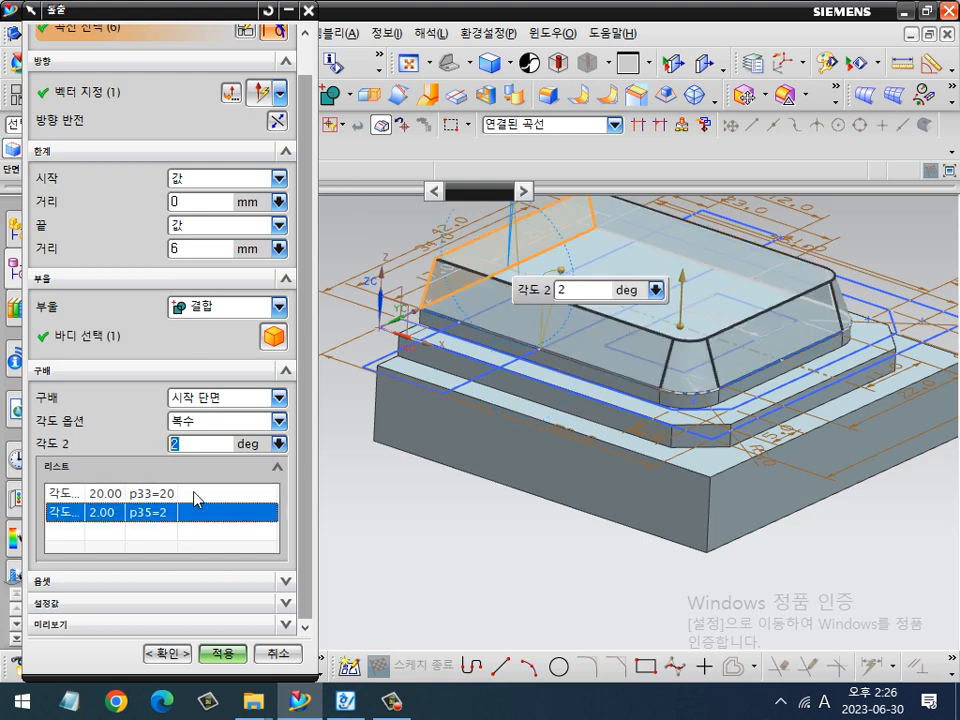
pyautogui.write('0')
pyautogui.press('Return')
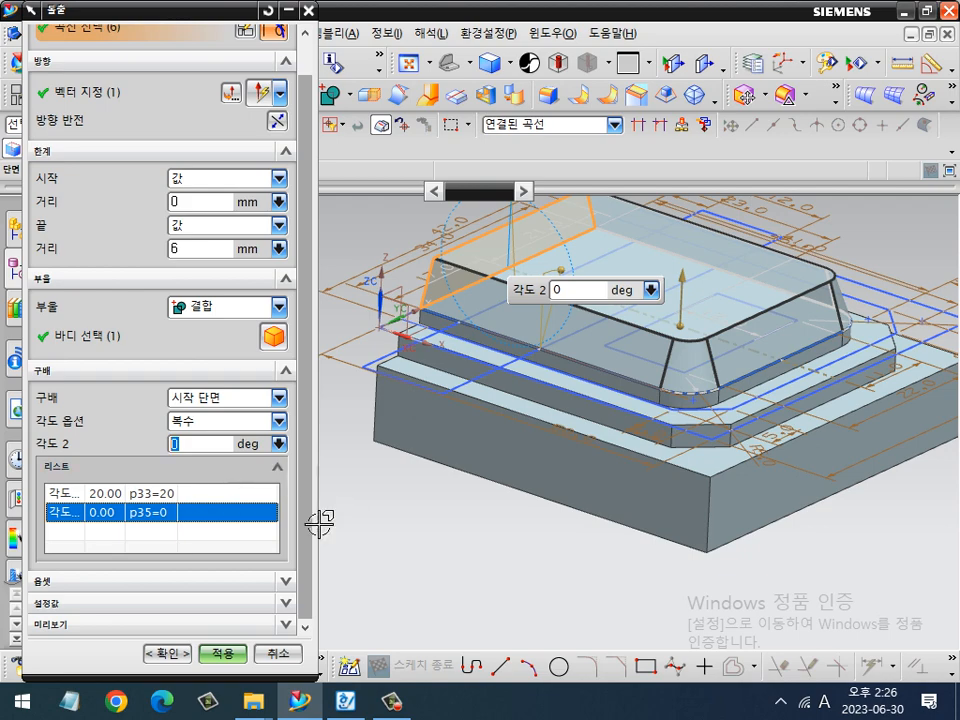
pyautogui.click(170, 653)
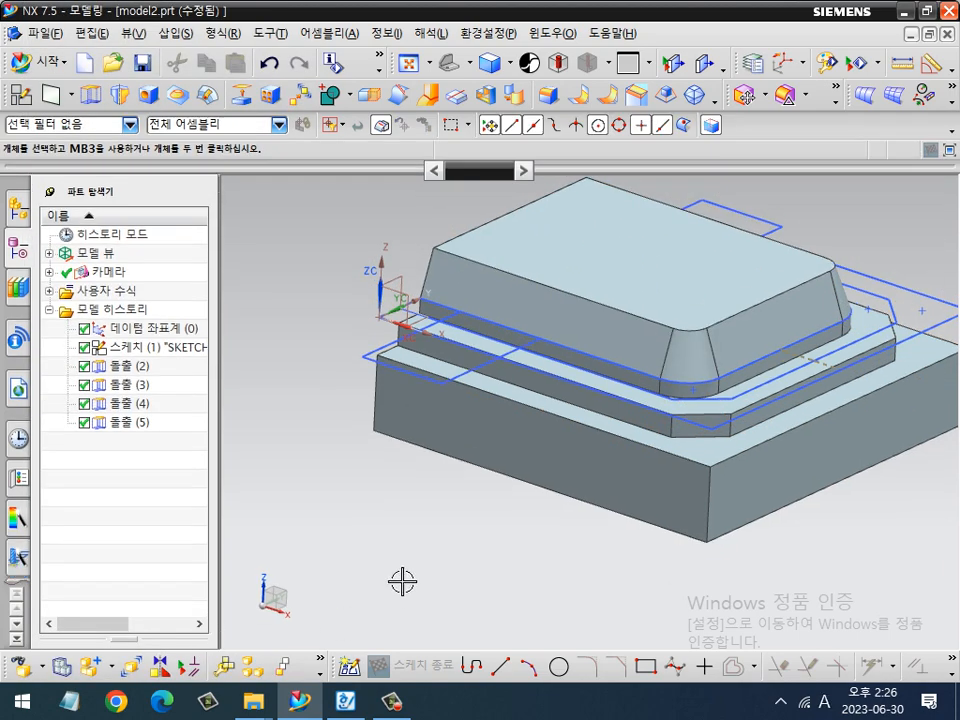
# Inspect the tapered boss and compare it with the side profile in the exam drawing.
pyautogui.moveTo(420, 499)
pyautogui.mouseDown(button='middle')
pyautogui.moveTo(456, 527)
pyautogui.moveTo(430, 507)
pyautogui.mouseUp(button='middle')
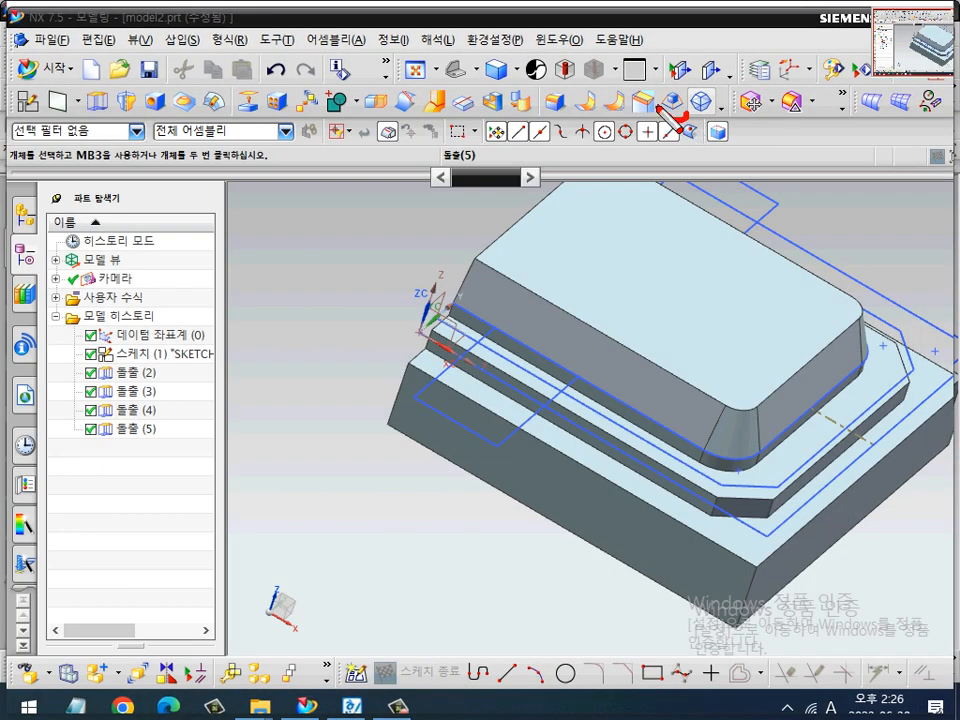
pyautogui.moveTo(657, 105)
pyautogui.mouseDown()
pyautogui.moveTo(679, 110)
pyautogui.moveTo(672, 92)
pyautogui.moveTo(686, 117)
pyautogui.mouseUp()
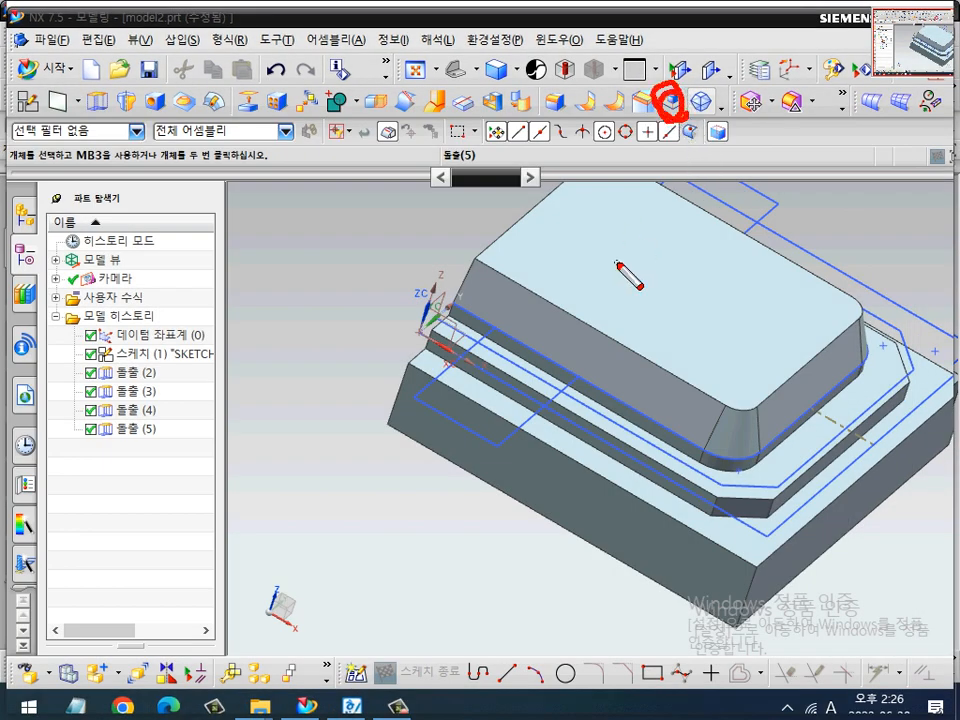
pyautogui.press('Escape')
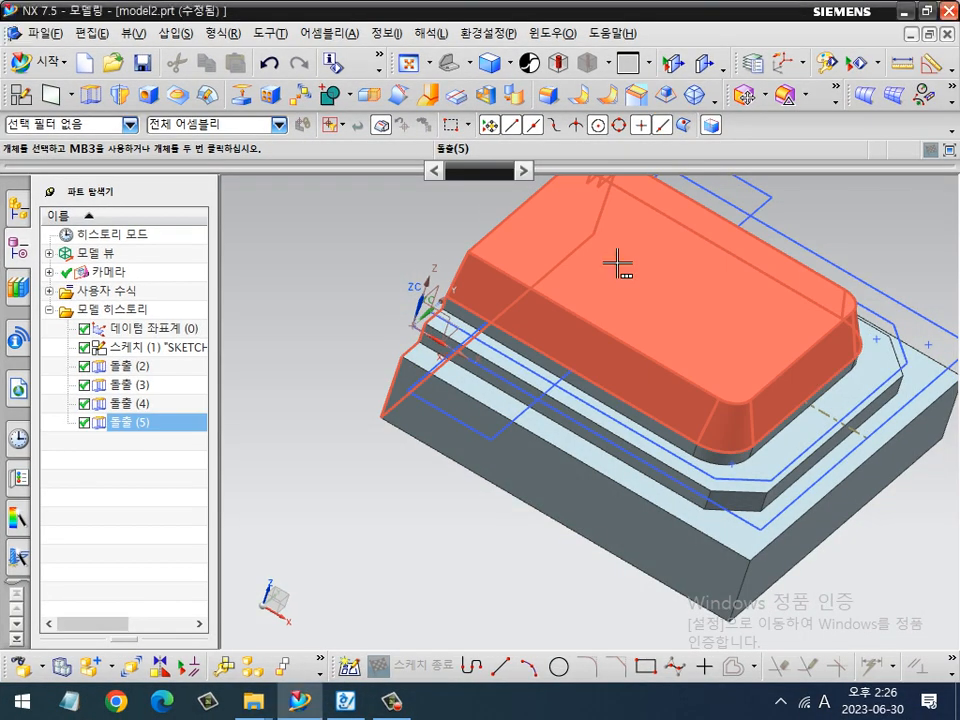
pyautogui.hotkey('alt', 'Tab')
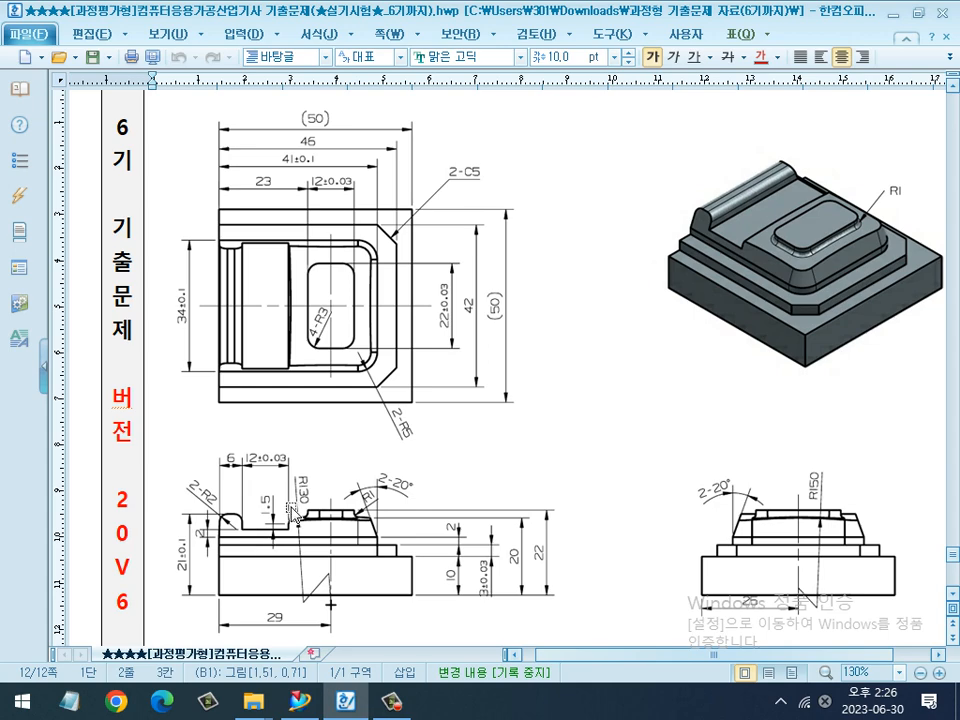
pyautogui.hotkey('alt', 'Tab')
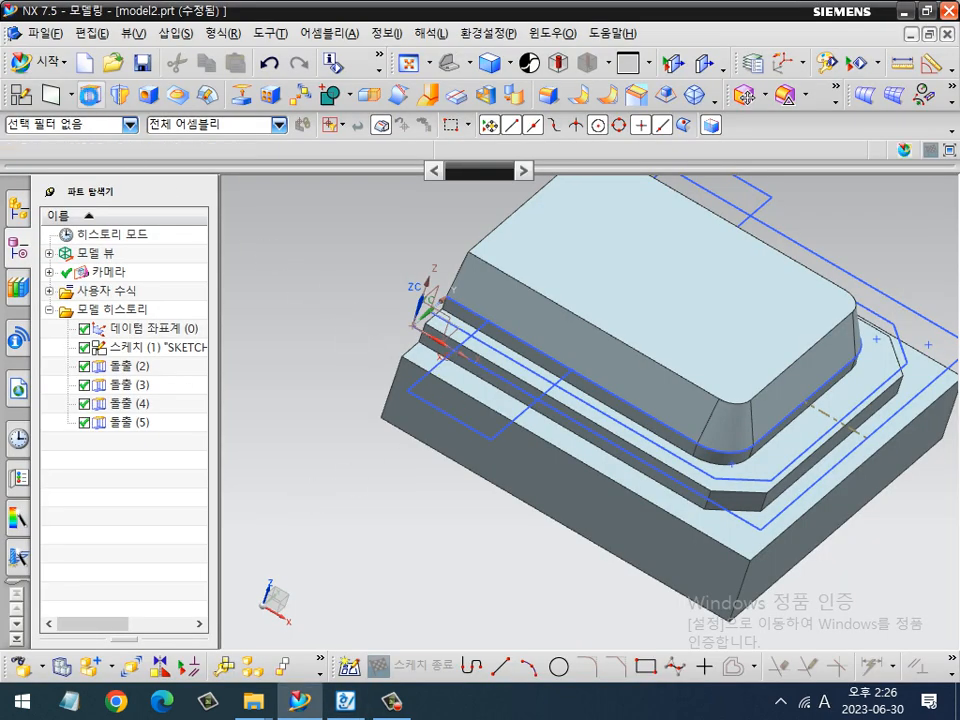
# Cut the slot across the boss by extruding the narrow sketch rectangle from 2 mm to 11 mm with Subtract.
pyautogui.press('x')
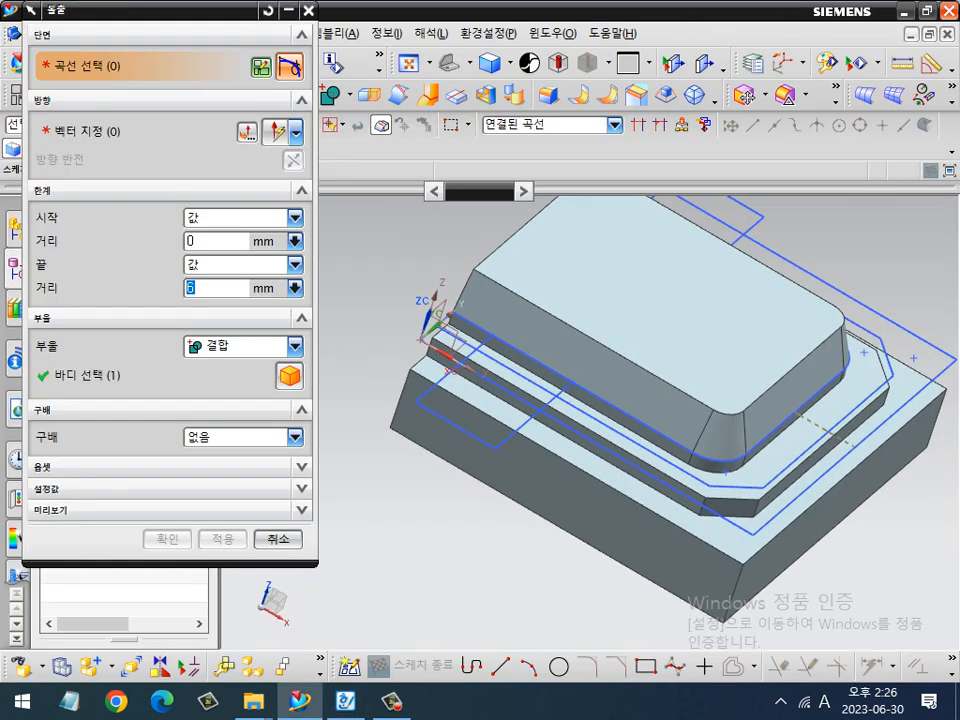
pyautogui.click(500, 443)
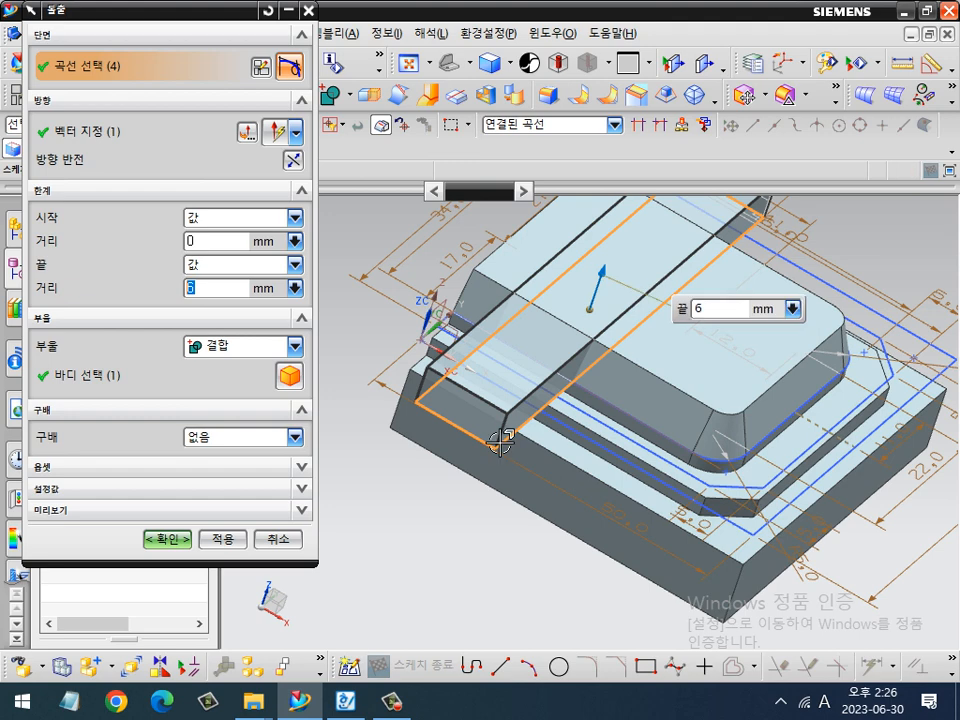
pyautogui.click(219, 241)
pyautogui.write('2')
pyautogui.press('Return')
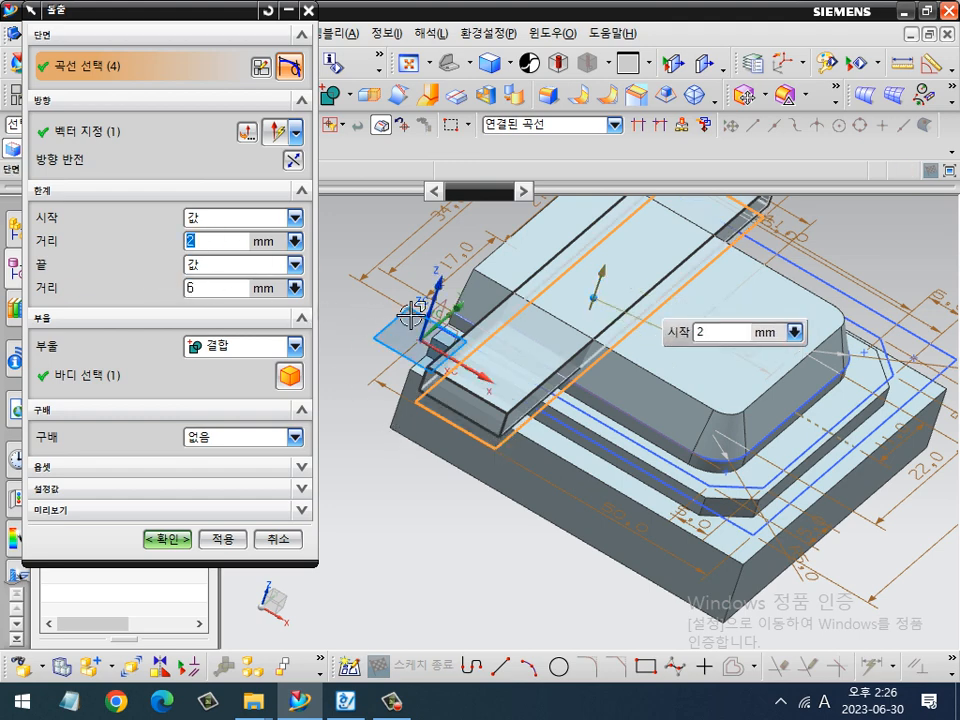
pyautogui.moveTo(601, 274); pyautogui.dragTo(614, 243)
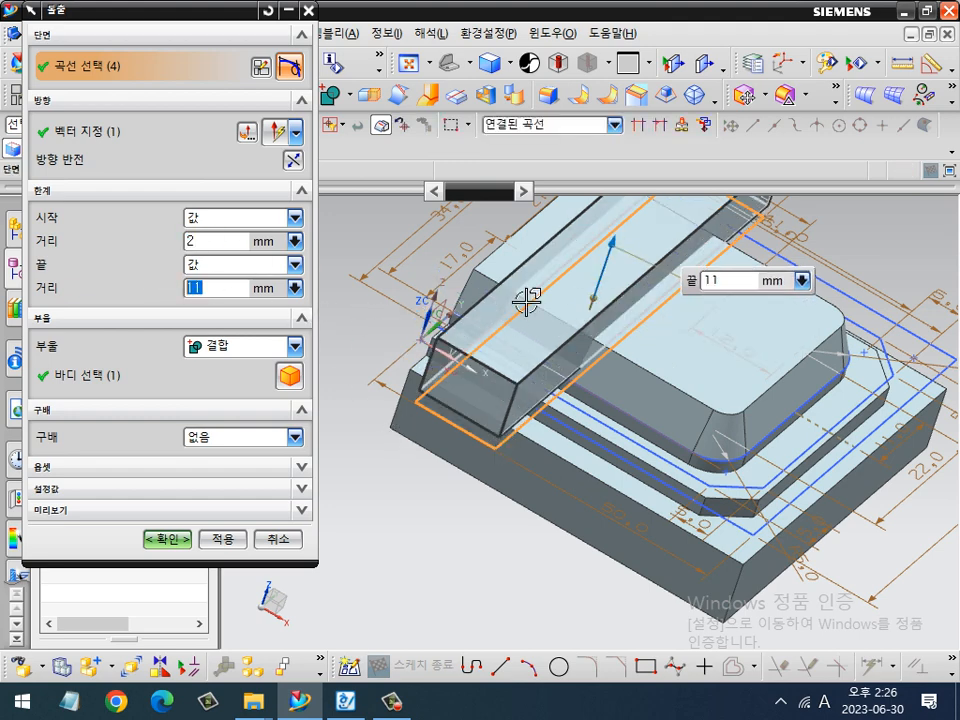
pyautogui.click(274, 348)
pyautogui.click(250, 400)
pyautogui.click(166, 538)
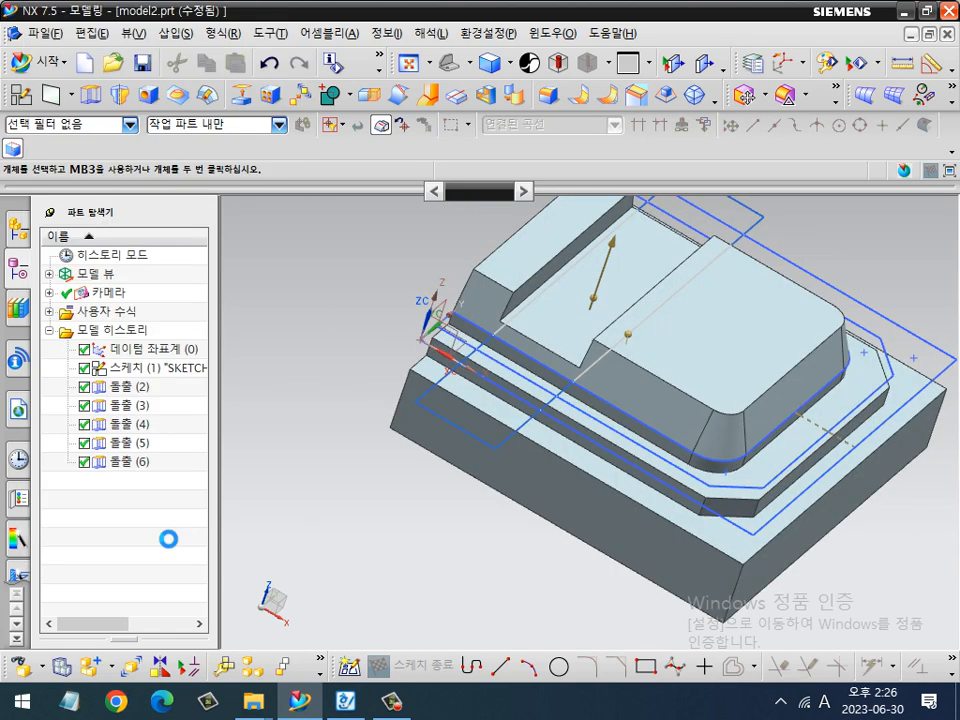
# Create a datum plane offset 25 mm inward from the base block's front side face.
pyautogui.hotkey('alt', 'Tab')
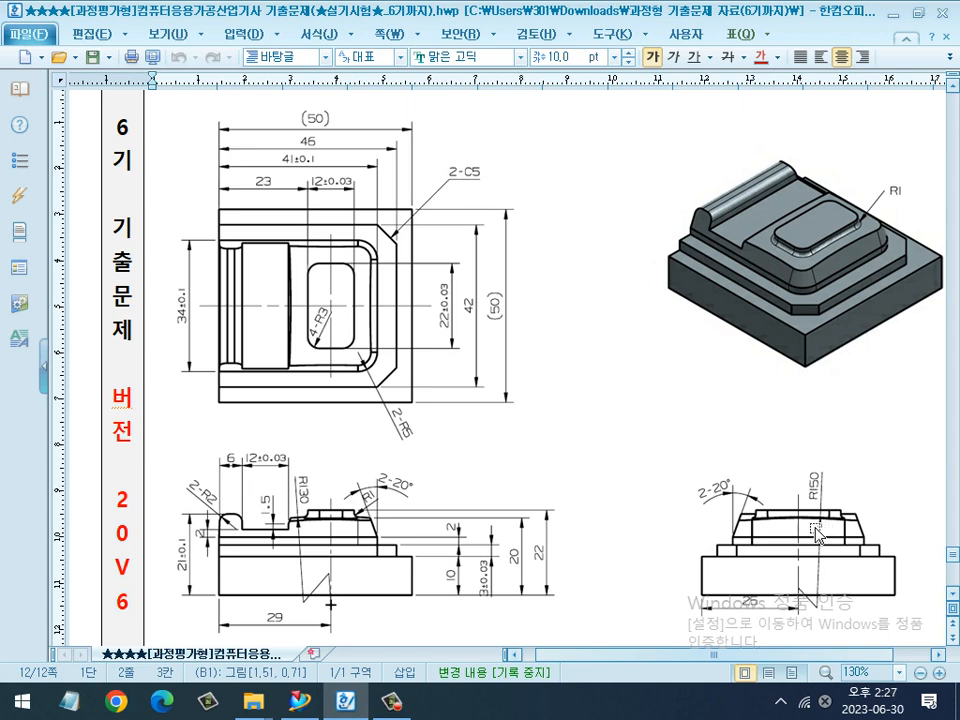
pyautogui.hotkey('alt', 'Tab')
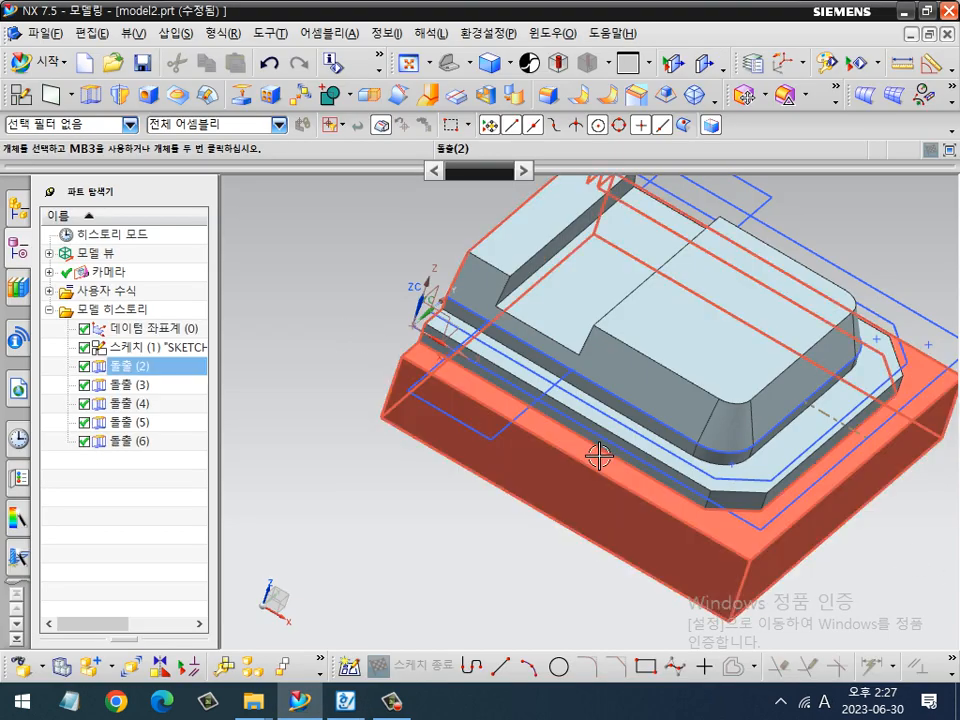
pyautogui.hotkey('alt', 'Tab')
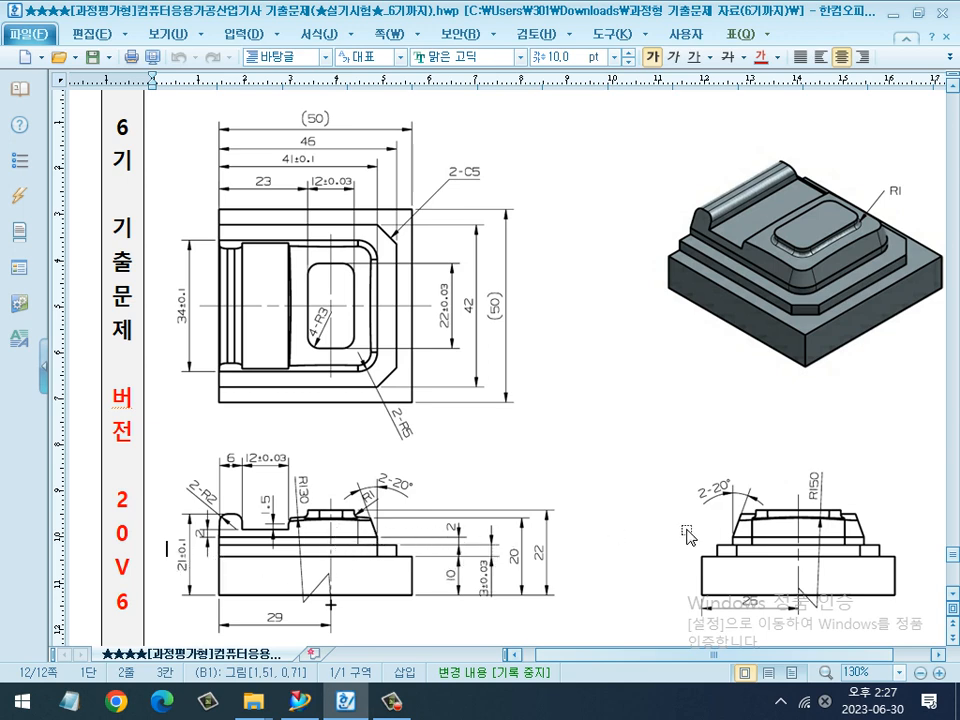
pyautogui.hotkey('alt', 'Tab')
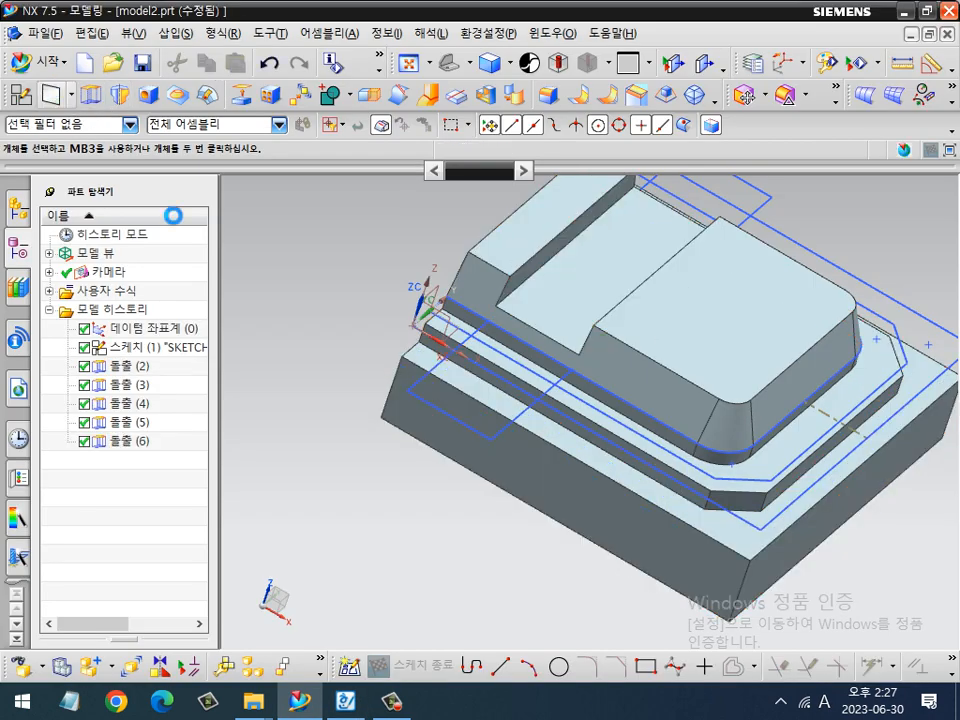
pyautogui.click(548, 480)
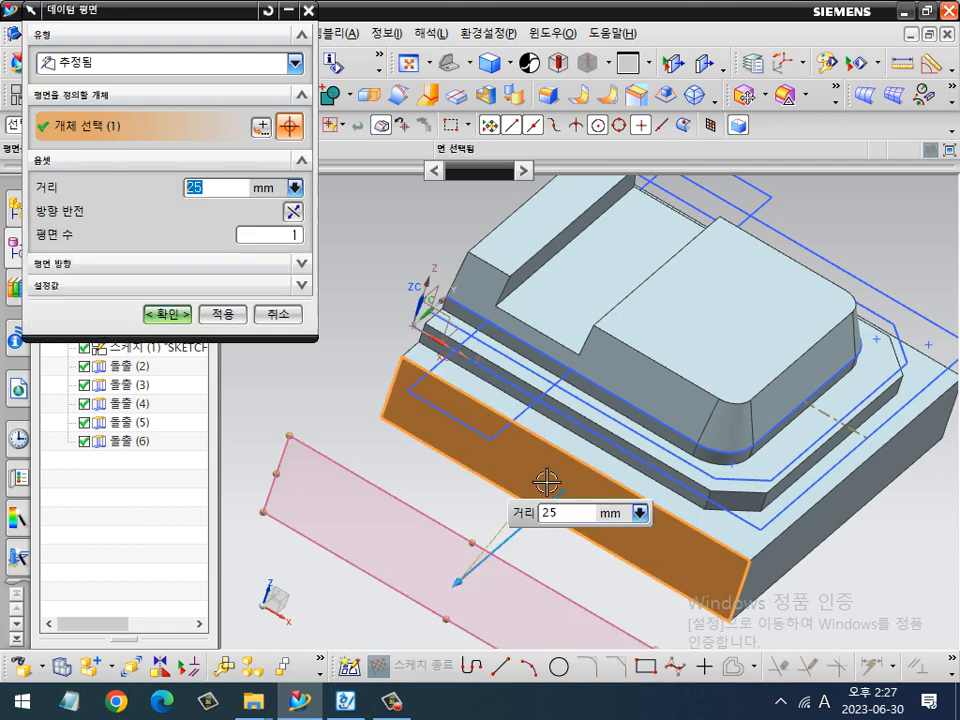
pyautogui.click(293, 211)
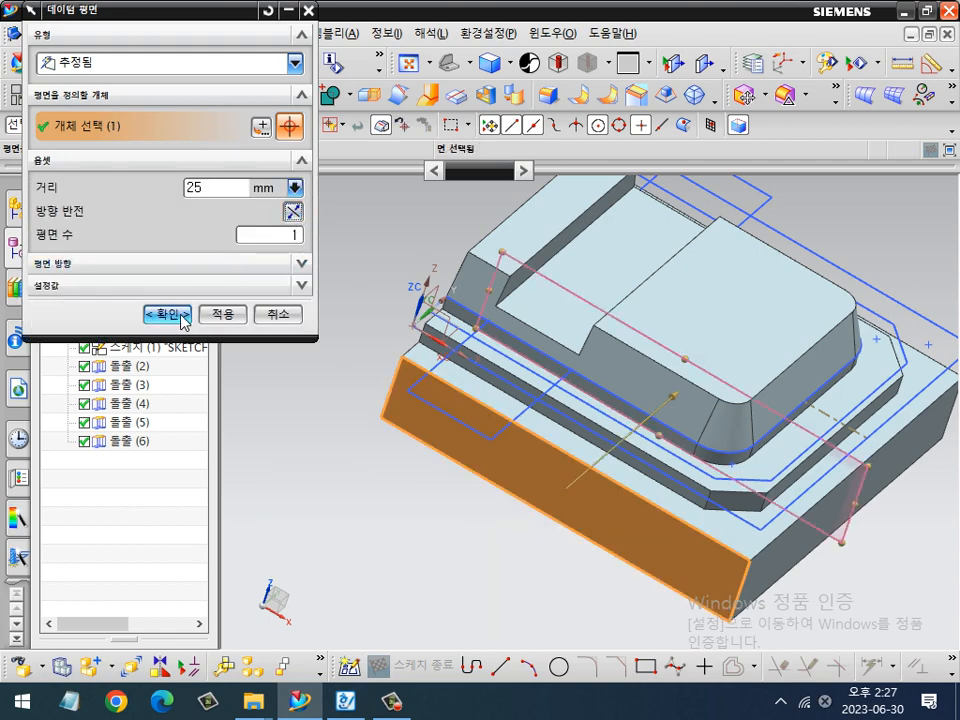
pyautogui.click(167, 313)
# Start a new sketch on the datum plane through the middle of the block.
pyautogui.moveTo(293, 377); pyautogui.dragTo(243, 291, button='middle')
pyautogui.click(20, 95)
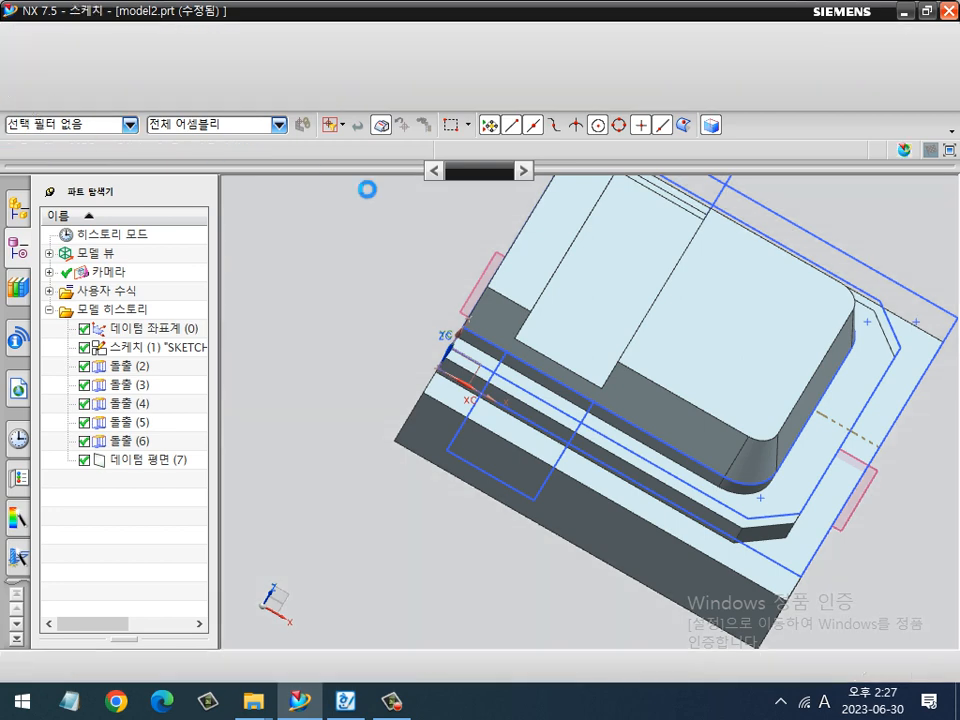
pyautogui.click(481, 262)
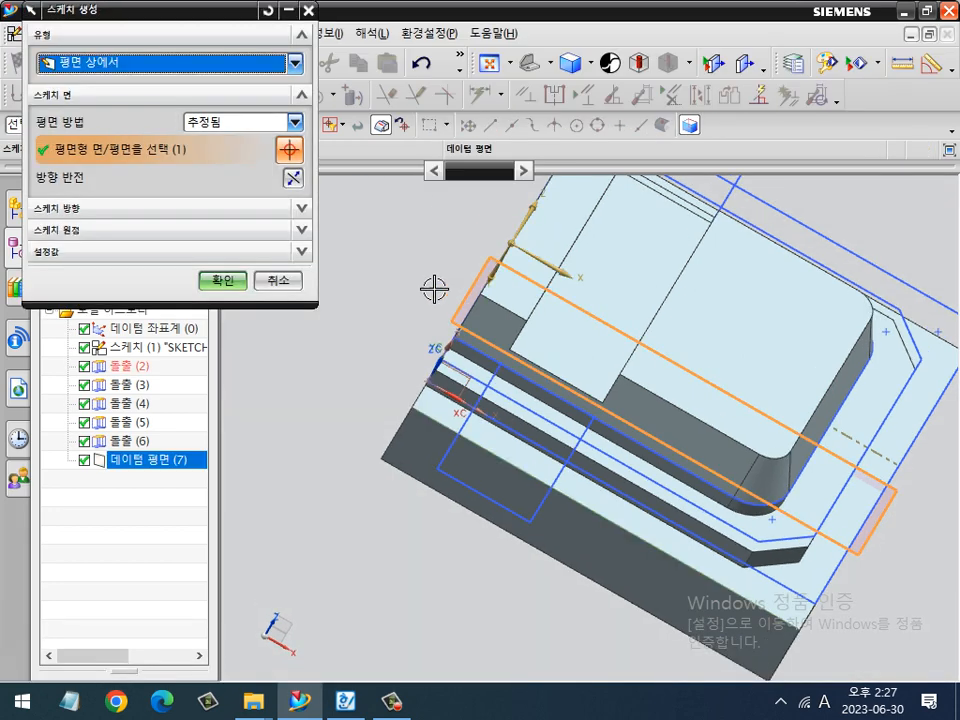
pyautogui.moveTo(381, 345); pyautogui.dragTo(408, 343, button='middle')
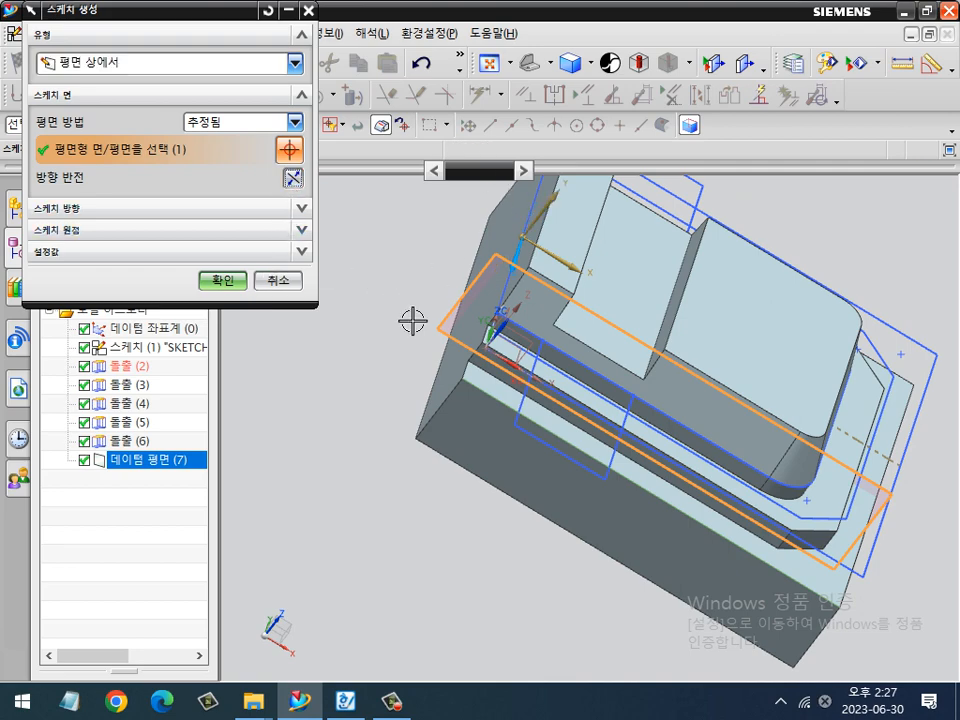
pyautogui.click(222, 280)
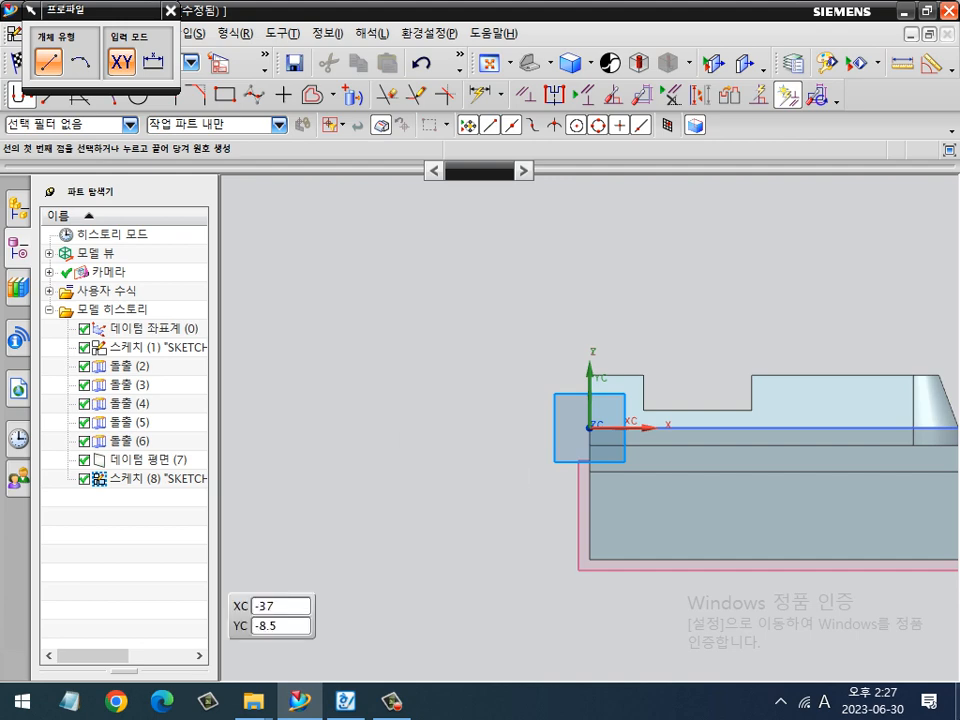
# Sketch a three-point arc across the upper boss, from inside the slot to just beyond the tapered end.
pyautogui.hotkey('alt', 'Tab')
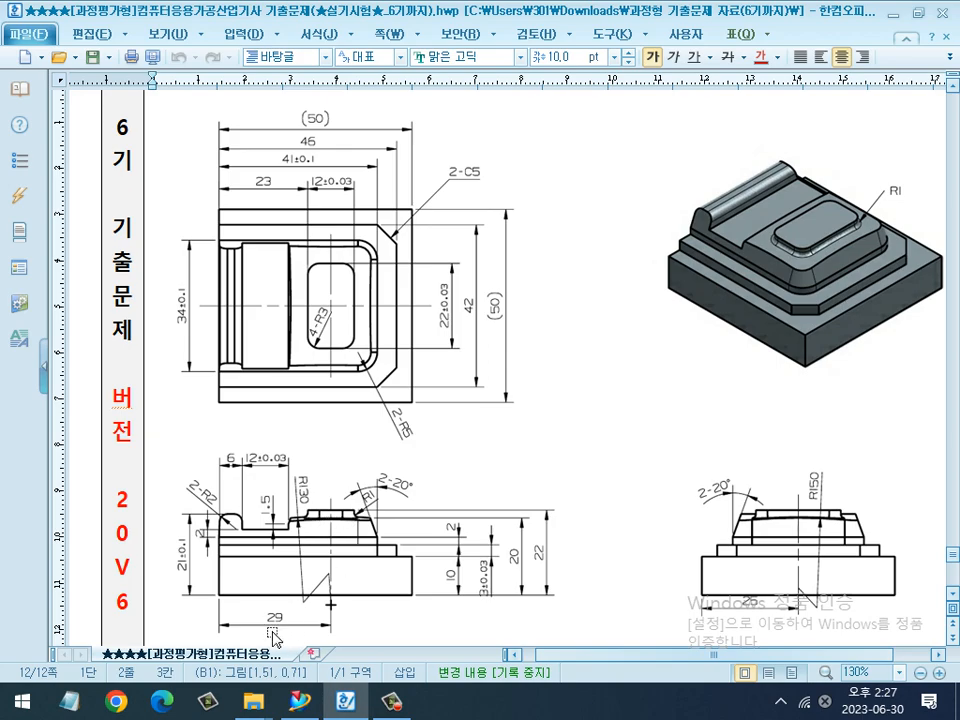
pyautogui.hotkey('alt', 'Tab')
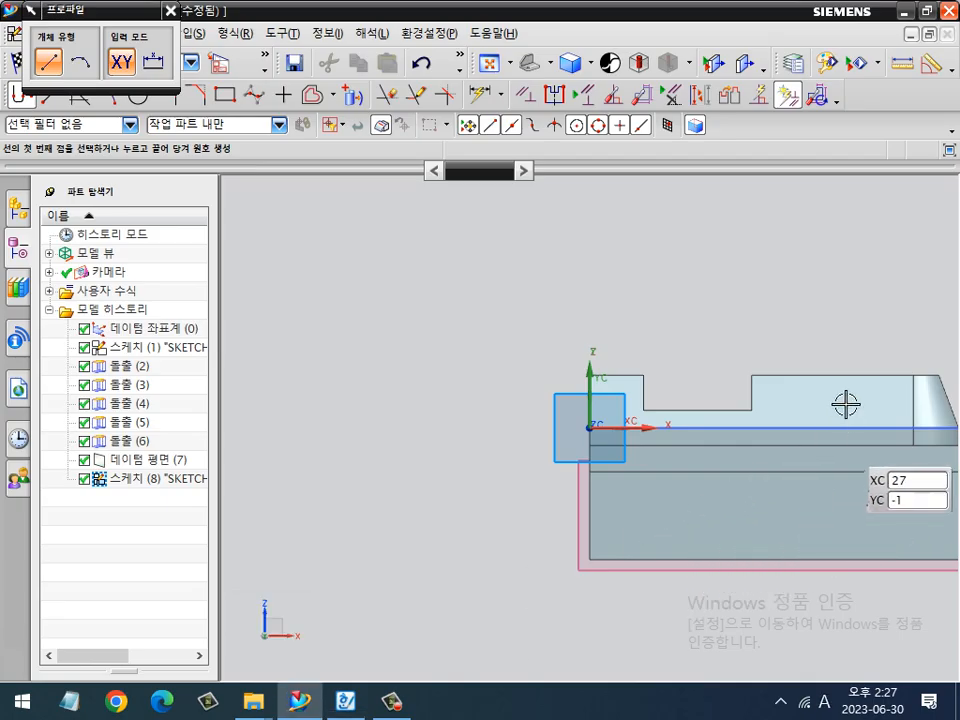
pyautogui.scroll(2, 558, 333)
pyautogui.press('Escape')
pyautogui.press('a')
pyautogui.click(485, 337)
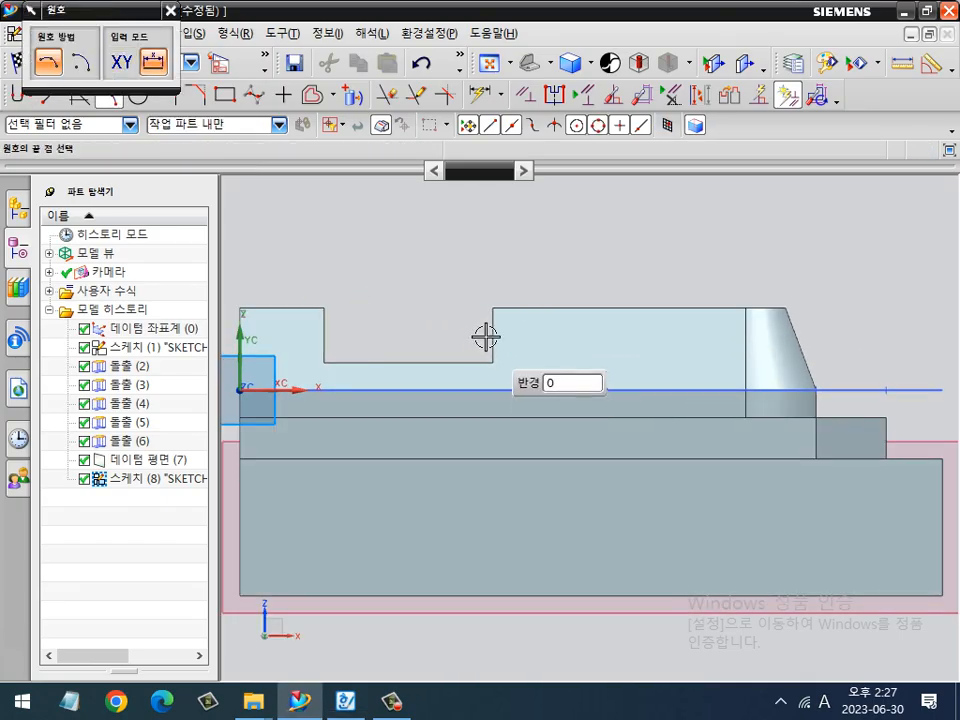
pyautogui.click(470, 348)
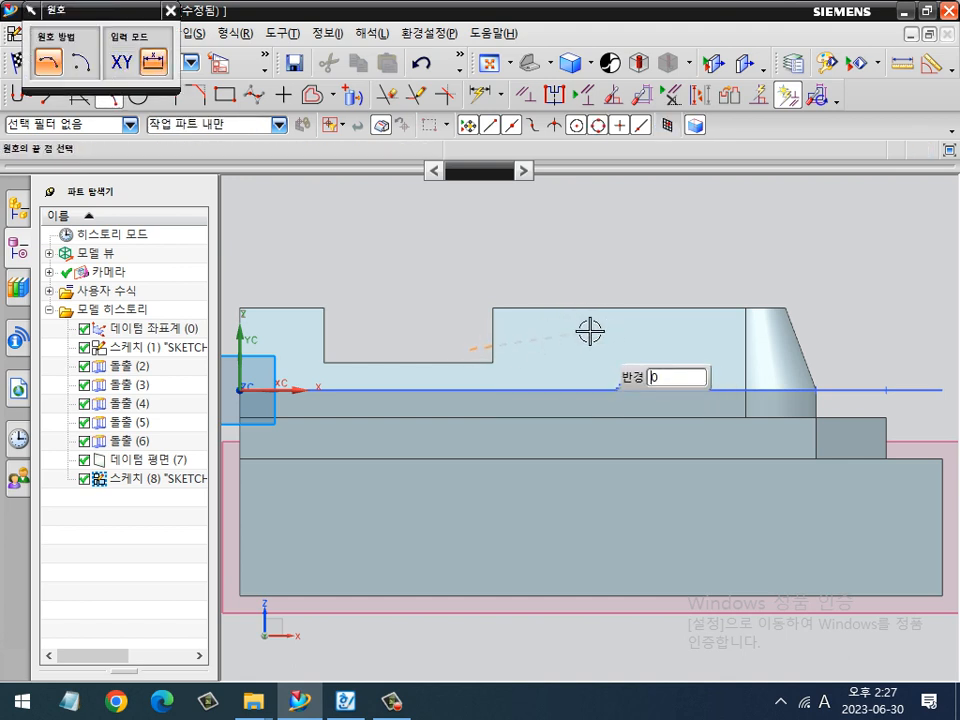
pyautogui.click(837, 359)
pyautogui.press('Escape')
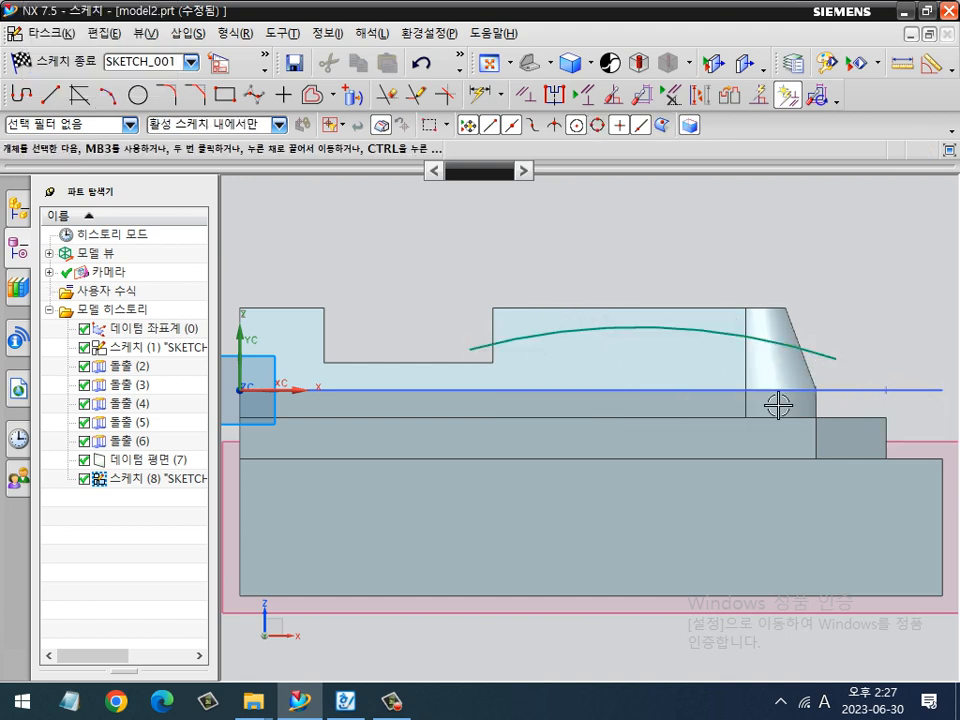
# Examine the drawing's height dimension for the arc's end and locate the matching tapered end edge in the sketch view.
pyautogui.scroll(-1, 779, 411)
pyautogui.keyDown('shift'); pyautogui.moveTo(769, 455); pyautogui.dragTo(664, 426, button='middle'); pyautogui.keyUp('shift')
pyautogui.hotkey('alt', 'Tab')
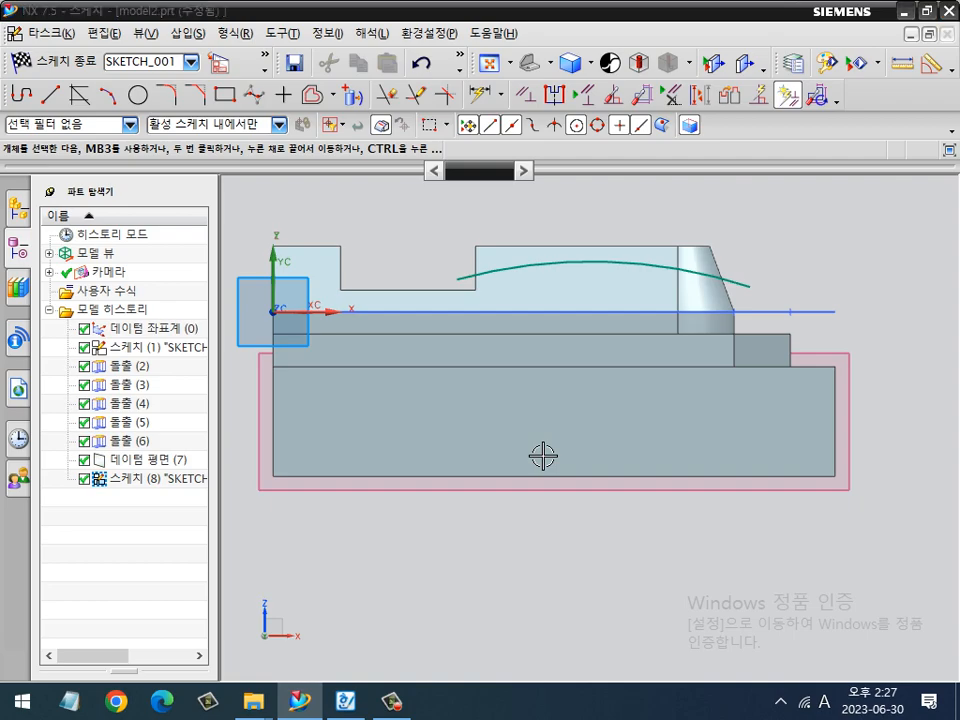
pyautogui.hotkey('ctrl', '1')
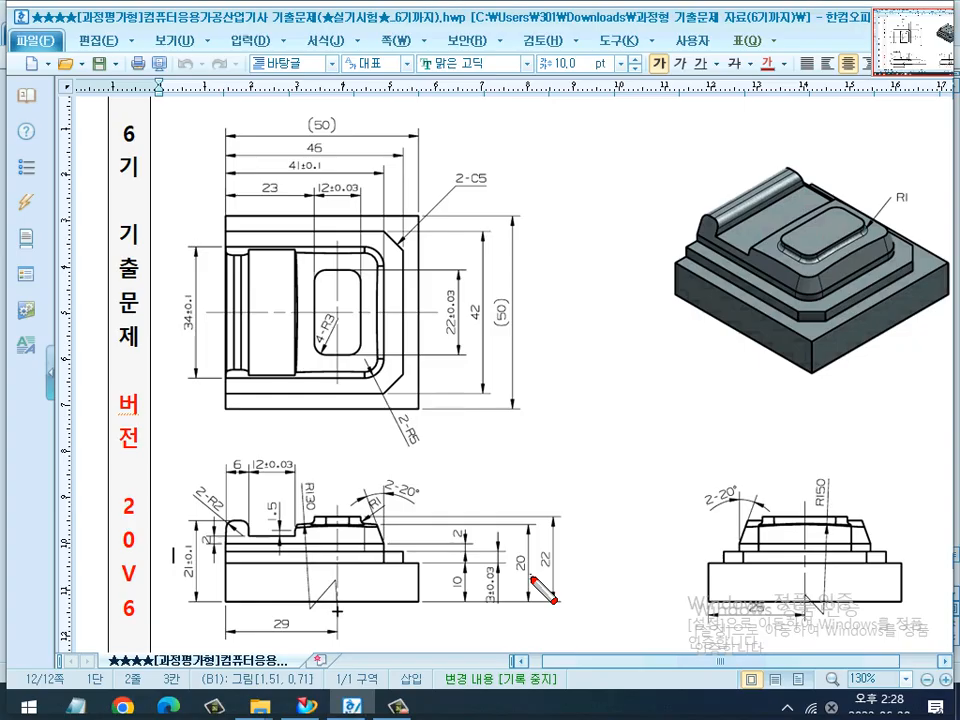
pyautogui.moveTo(523, 577)
pyautogui.mouseDown()
pyautogui.moveTo(510, 558)
pyautogui.moveTo(525, 575)
pyautogui.mouseUp()
pyautogui.click(380, 524)
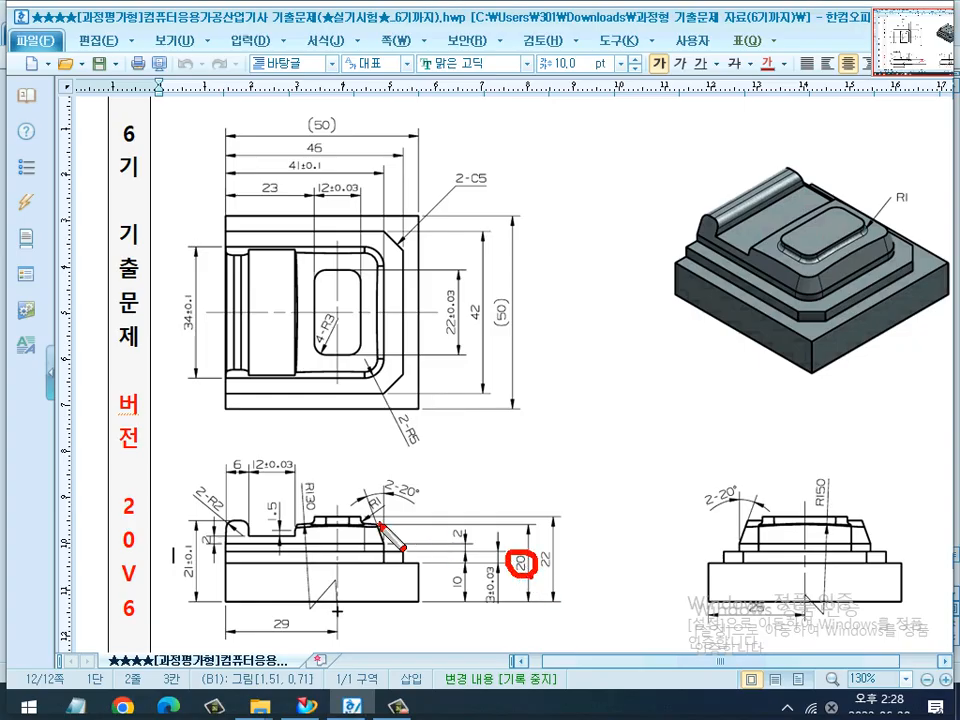
pyautogui.press('Escape')
pyautogui.hotkey('alt', 'Tab')
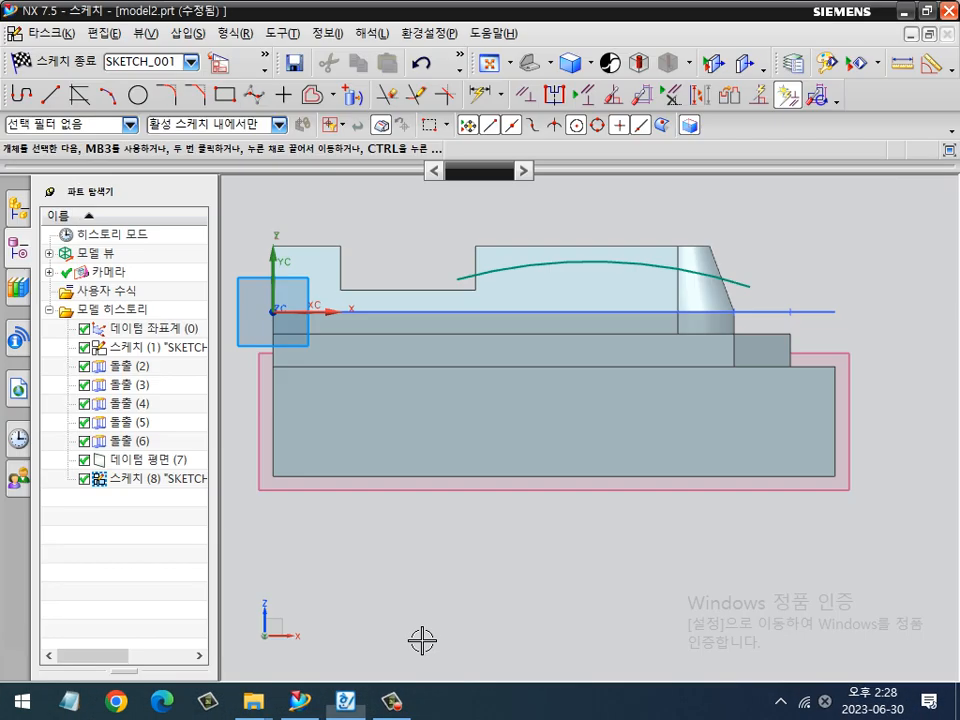
pyautogui.hotkey('ctrl', '1')
pyautogui.moveTo(719, 251); pyautogui.dragTo(742, 325)
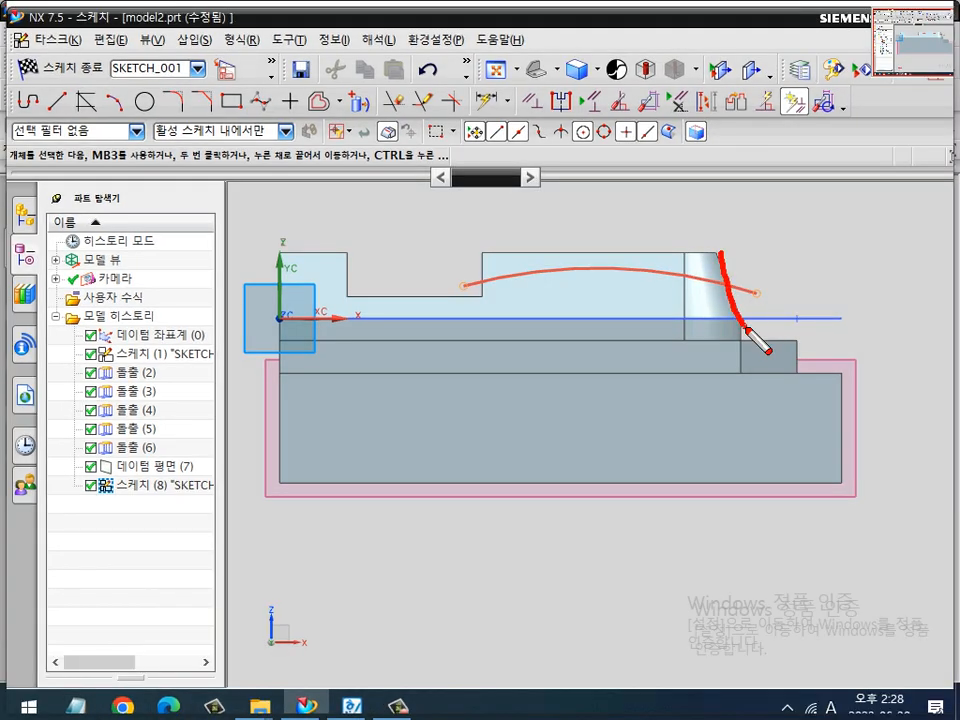
pyautogui.press('Escape')
# Project the boss's tapered end edge into the sketch and trim off the arc portion extending past it.
pyautogui.click(354, 96)
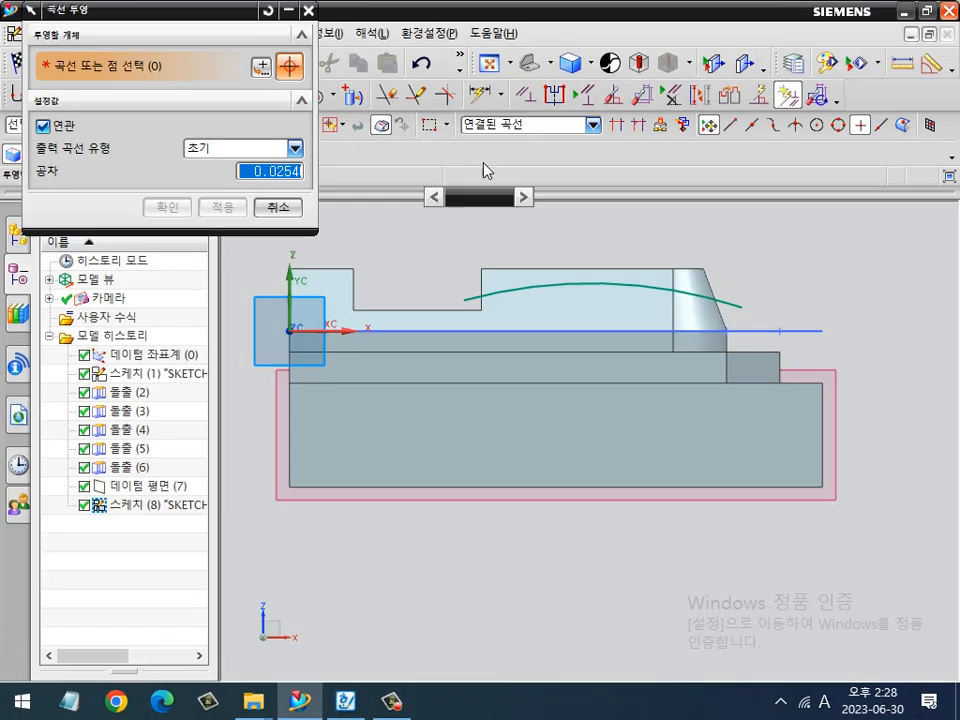
pyautogui.click(717, 349)
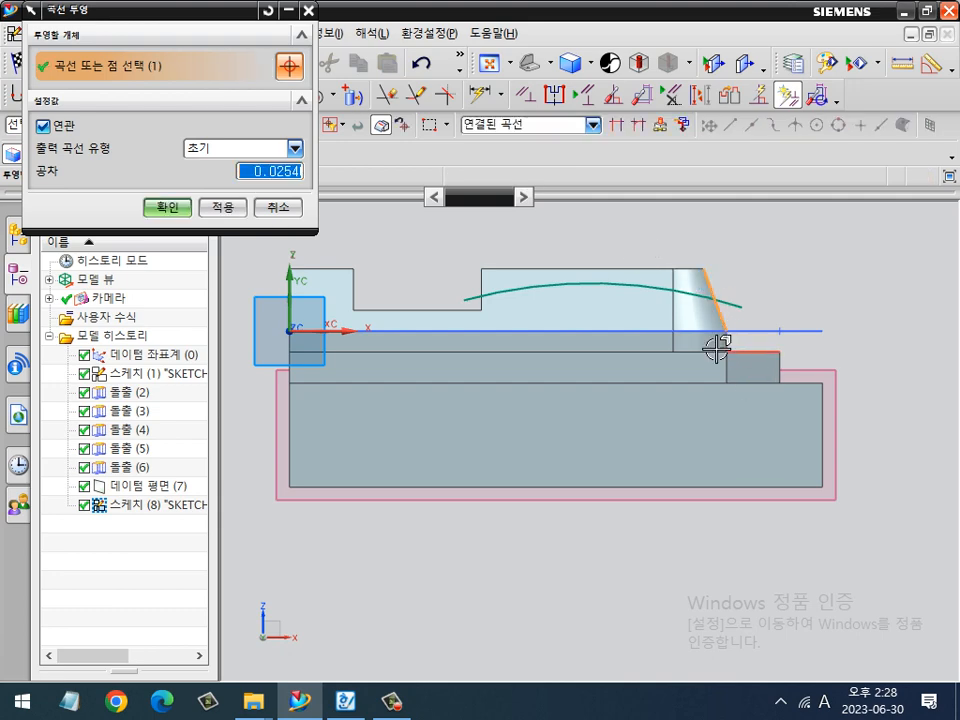
pyautogui.click(178, 208)
pyautogui.press('t')
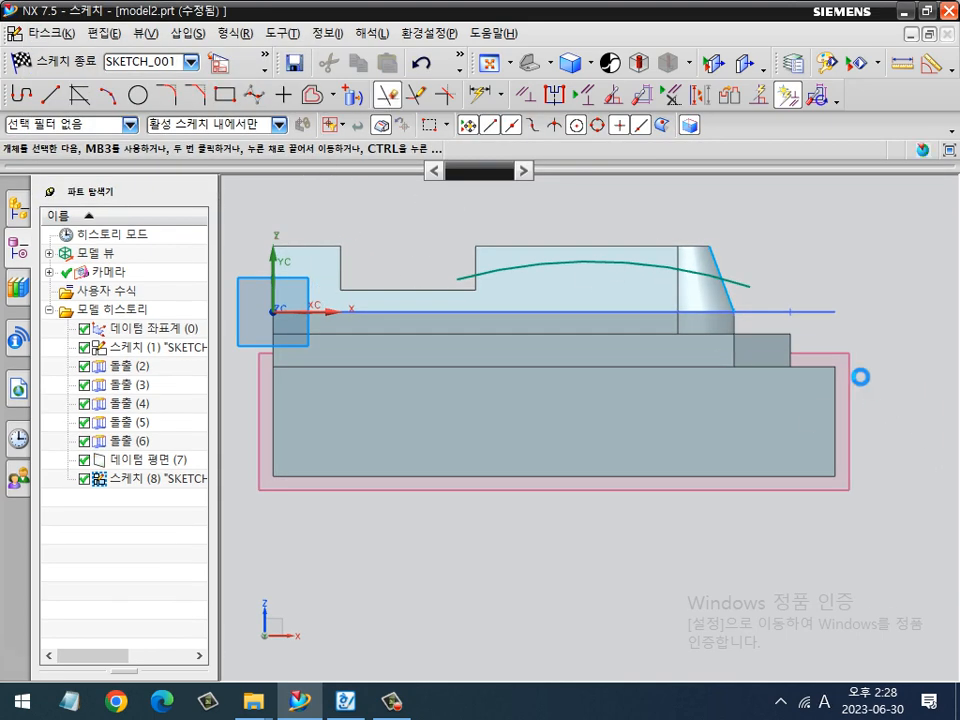
pyautogui.click(750, 290)
pyautogui.press('Escape')
# Dimension the height from the base's bottom edge to the arc's trimmed endpoint as 20 mm.
pyautogui.press('d')
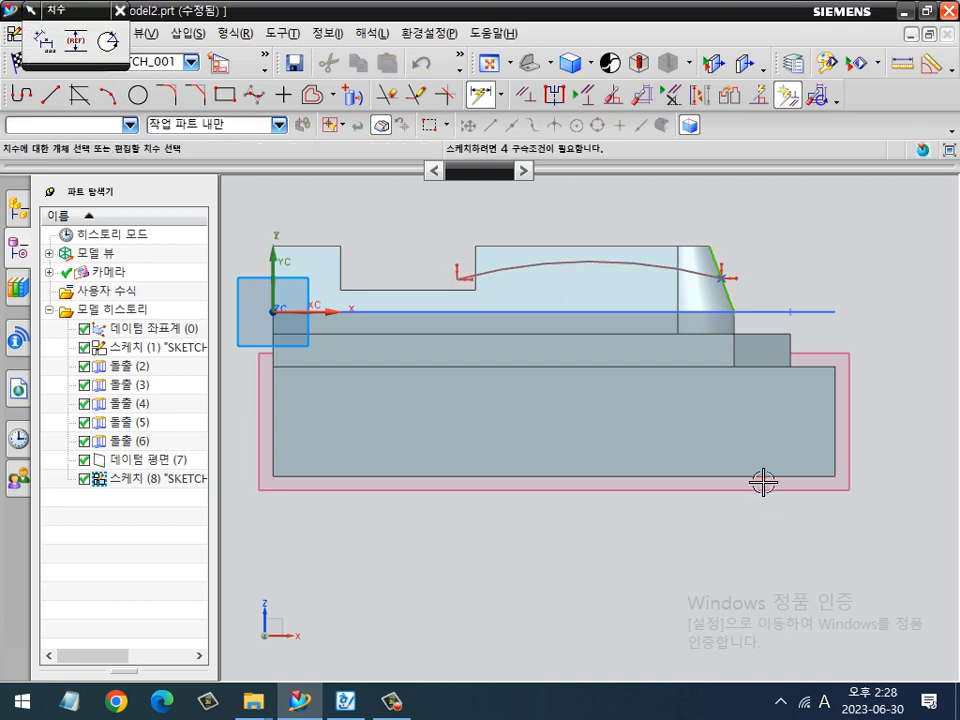
pyautogui.click(765, 476)
pyautogui.click(722, 276)
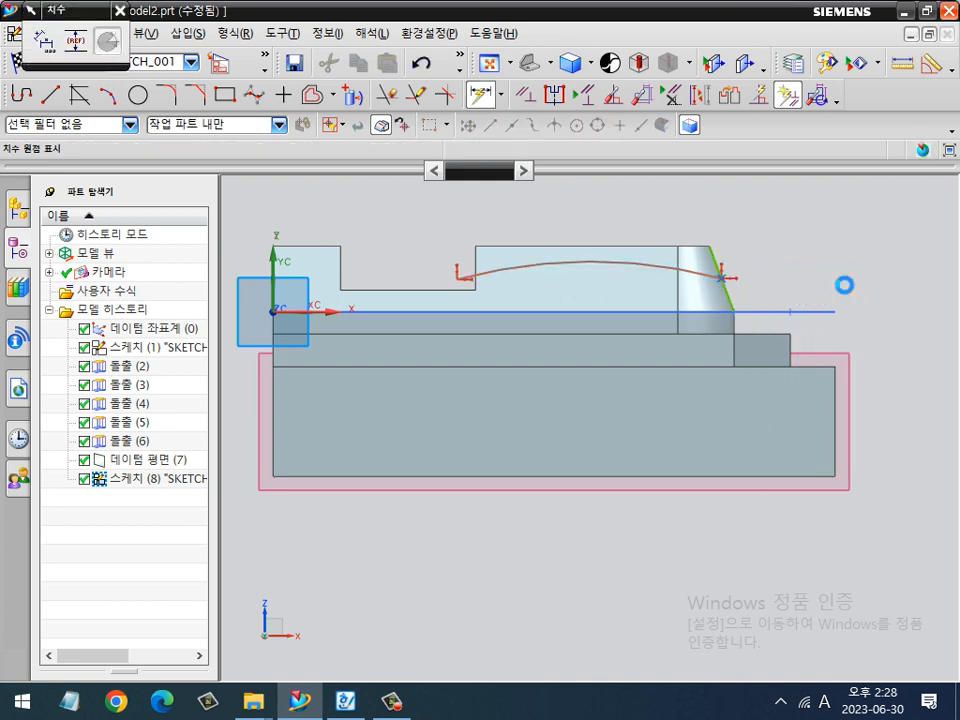
pyautogui.click(845, 287)
pyautogui.write('20')
pyautogui.press('Return')
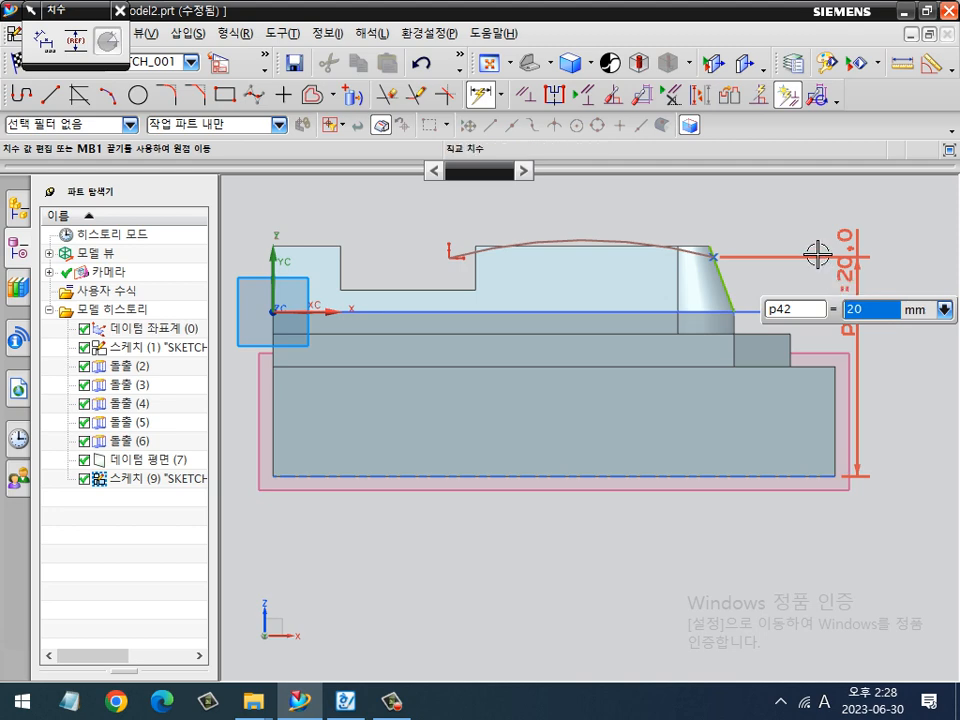
pyautogui.press('Escape')
# Add a radius dimension of 130 mm to the arc, as given in the exam drawing.
pyautogui.click(595, 271)
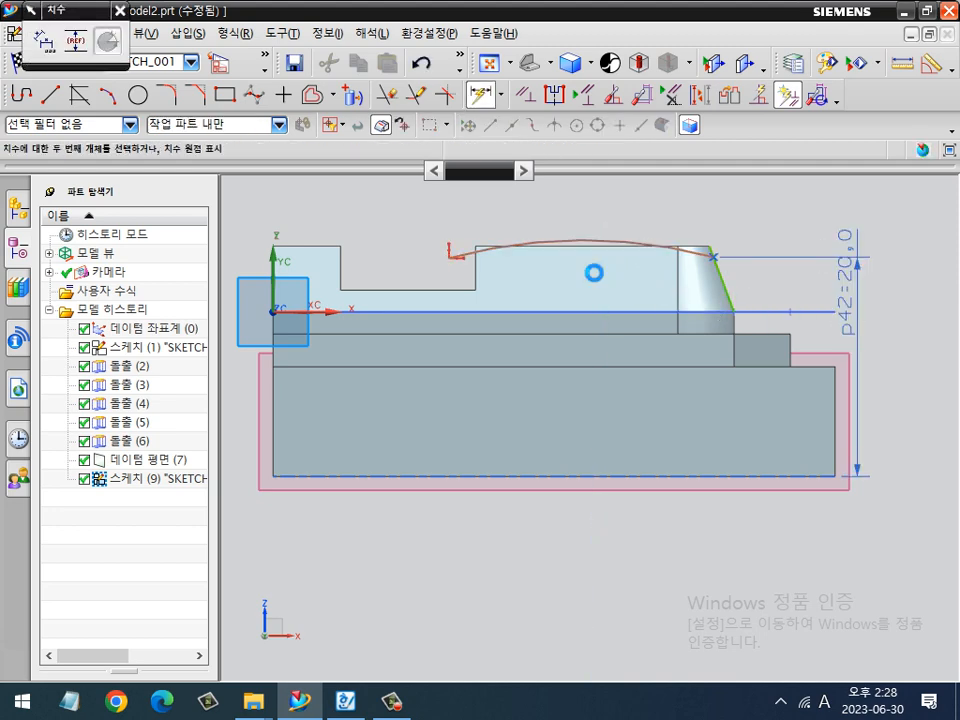
pyautogui.hotkey('alt', 'Tab')
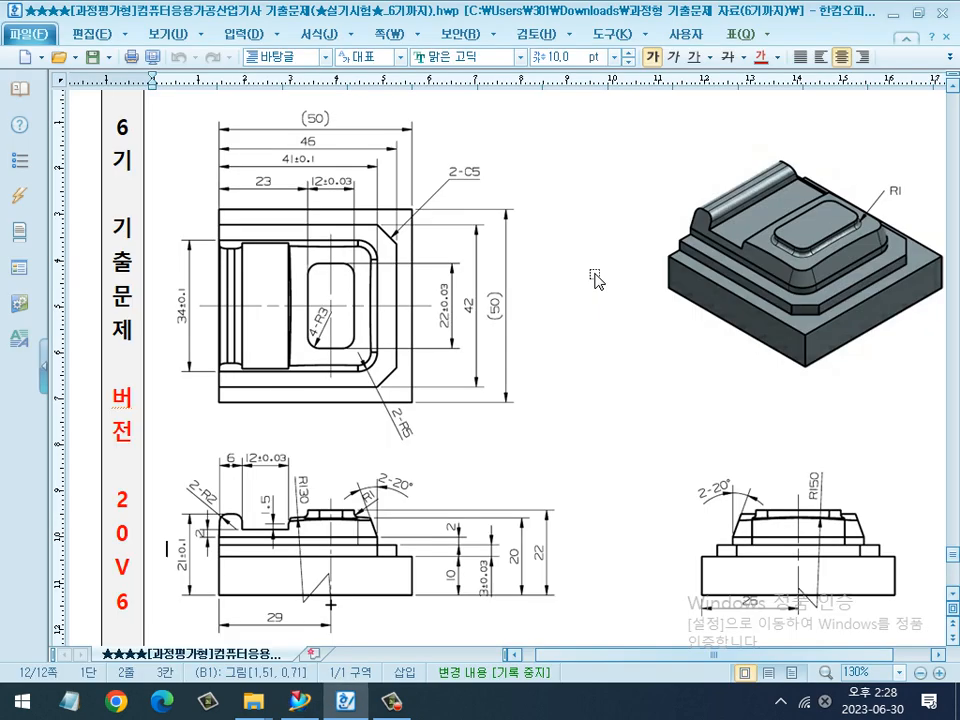
pyautogui.hotkey('alt', 'Tab')
pyautogui.write('130')
pyautogui.press('Return')
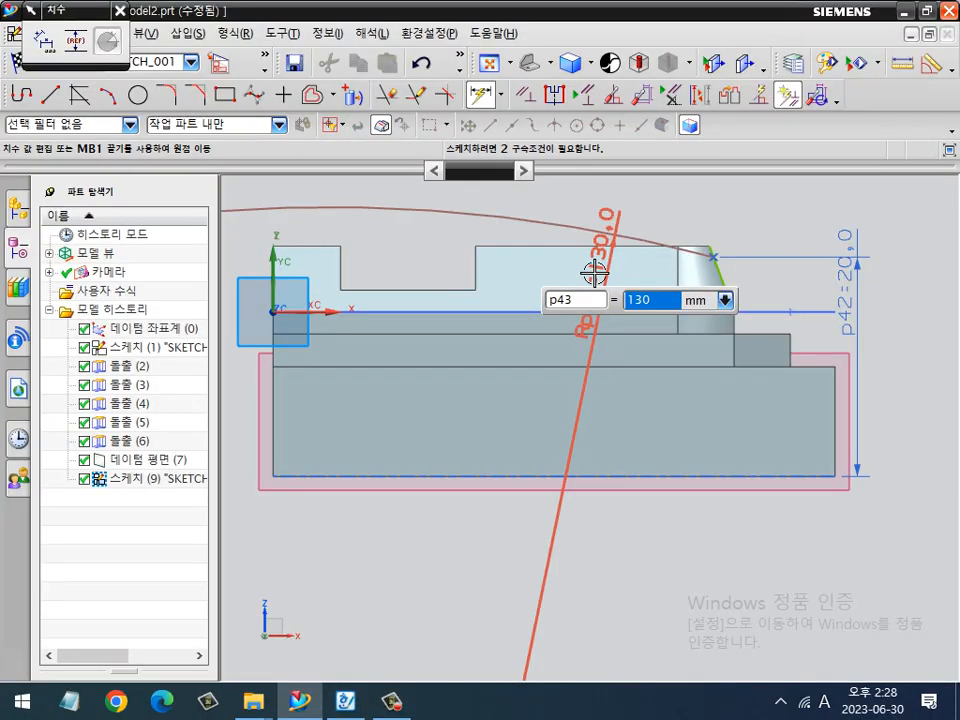
pyautogui.scroll(-3, 320, 430)
pyautogui.keyDown('shift'); pyautogui.moveTo(366, 476); pyautogui.dragTo(418, 381, button='middle'); pyautogui.keyUp('shift')
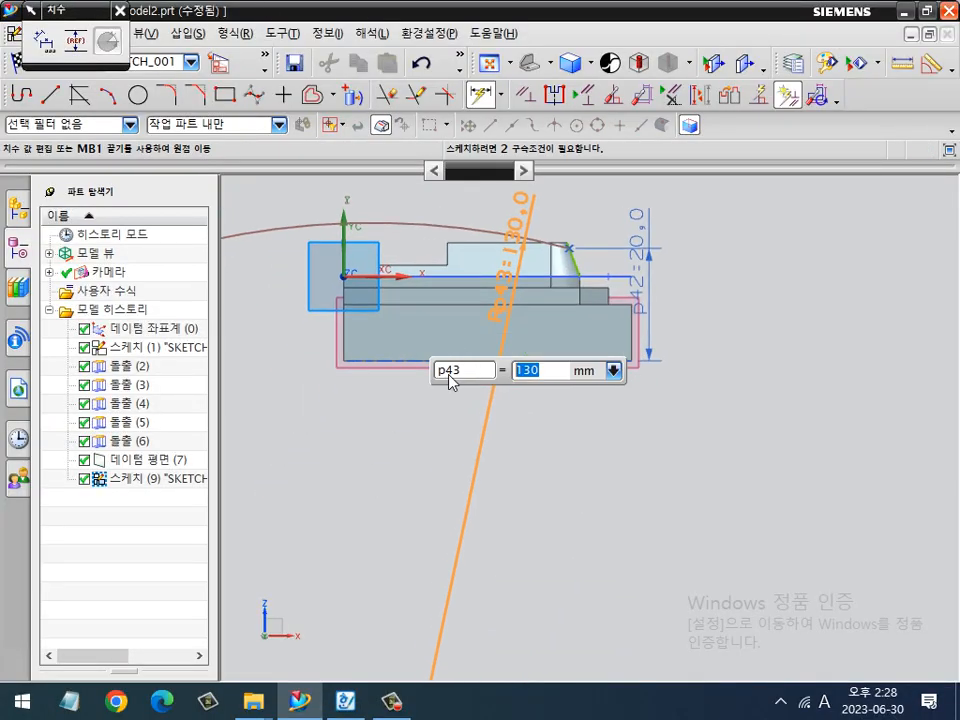
# Dimension the horizontal distance from the base's corner to the arc's centre as 29 mm.
pyautogui.press('Escape')
pyautogui.press('d')
pyautogui.click(341, 357)
pyautogui.scroll(-2, 387, 407)
pyautogui.keyDown('shift'); pyautogui.moveTo(438, 567); pyautogui.dragTo(520, 423, button='middle'); pyautogui.keyUp('shift')
pyautogui.click(456, 600)
pyautogui.click(488, 288)
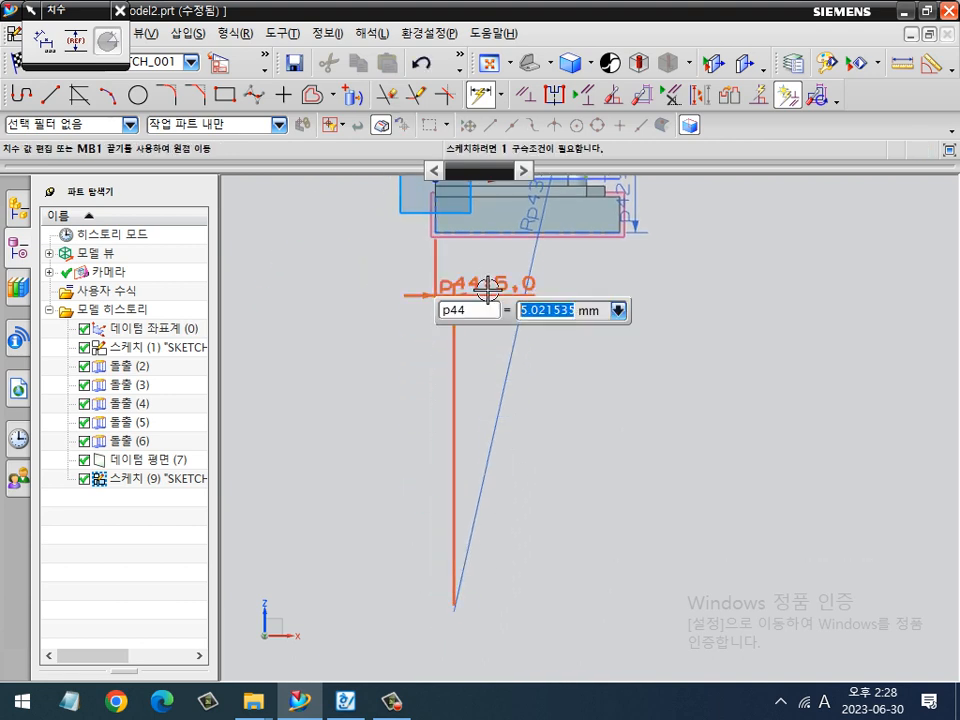
pyautogui.write('29')
pyautogui.press('Return')
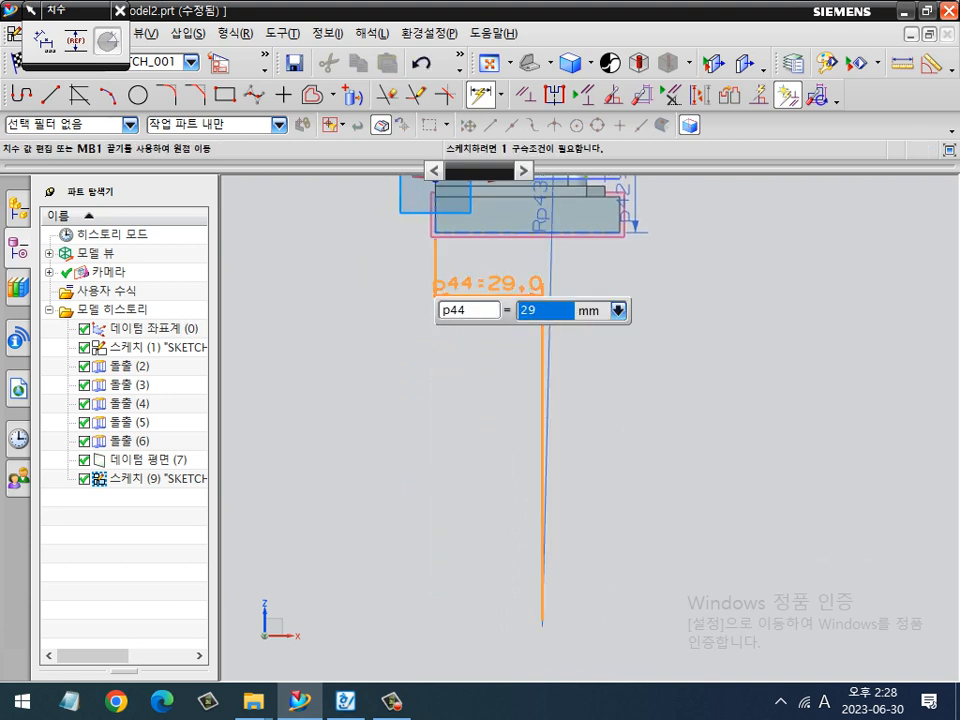
pyautogui.scroll(5, 643, 381)
pyautogui.press('Escape')
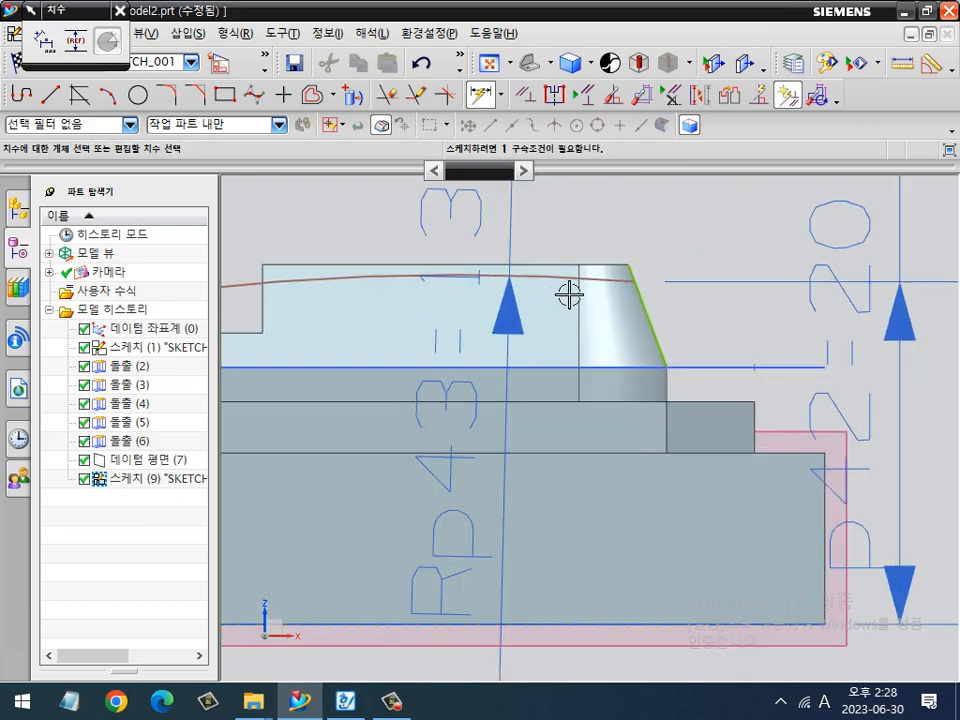
pyautogui.keyDown('shift'); pyautogui.moveTo(645, 318); pyautogui.dragTo(729, 313, button='middle'); pyautogui.keyUp('shift')
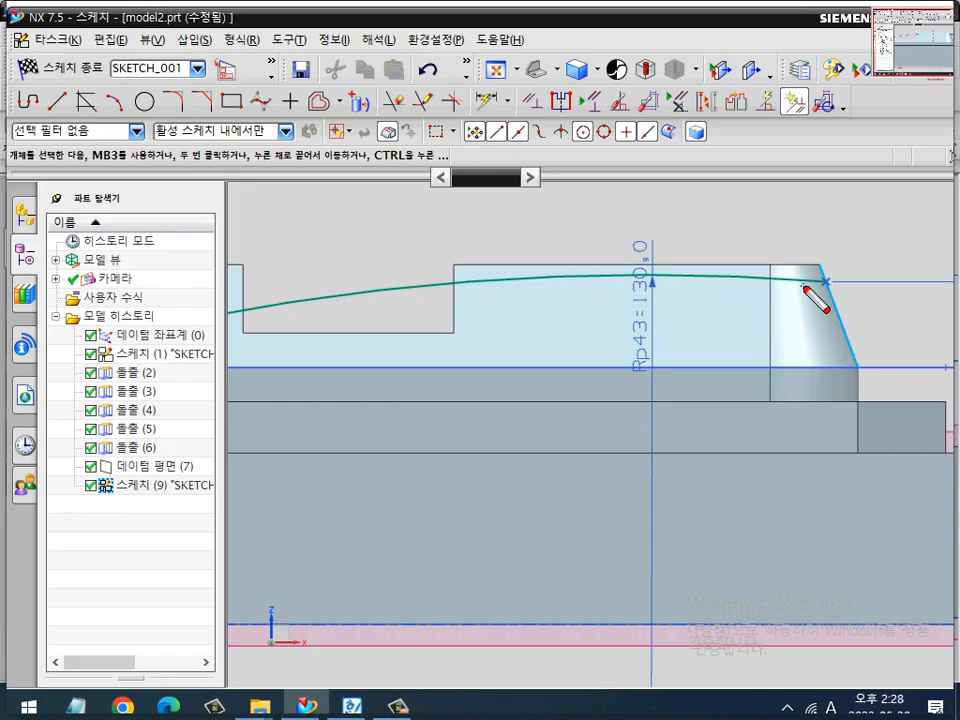
pyautogui.moveTo(761, 260)
pyautogui.mouseDown()
pyautogui.moveTo(580, 254)
pyautogui.moveTo(446, 289)
pyautogui.mouseUp()
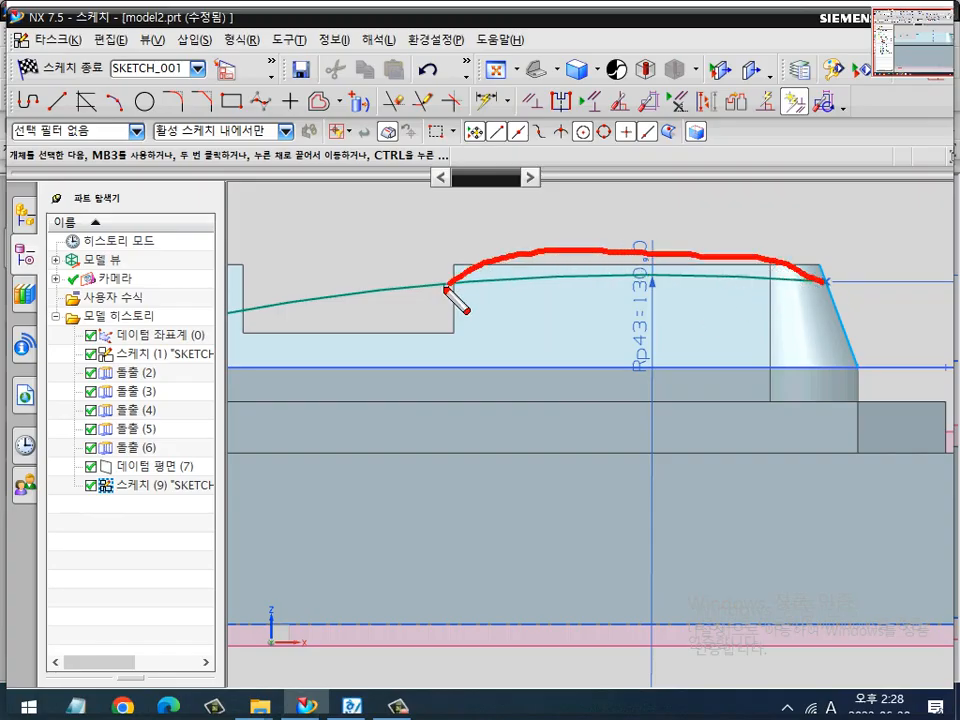
pyautogui.moveTo(650, 355); pyautogui.dragTo(652, 177)
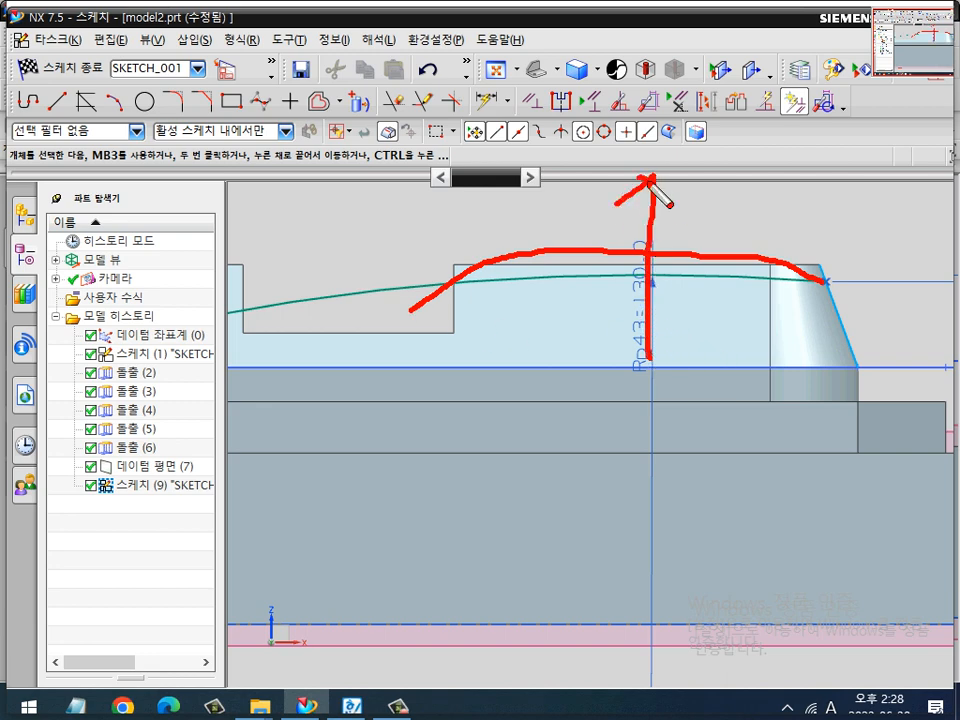
pyautogui.press('Escape')
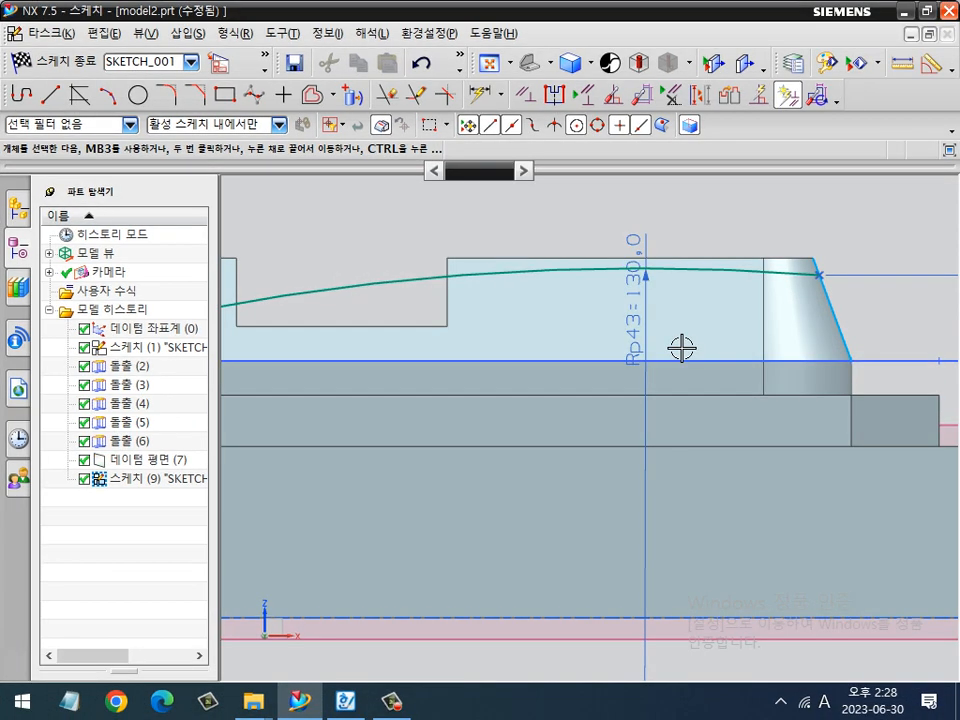
# Shorten the R130 arc by moving its free end to just past the slot's wall, and finish the sketch.
pyautogui.scroll(-3, 681, 347)
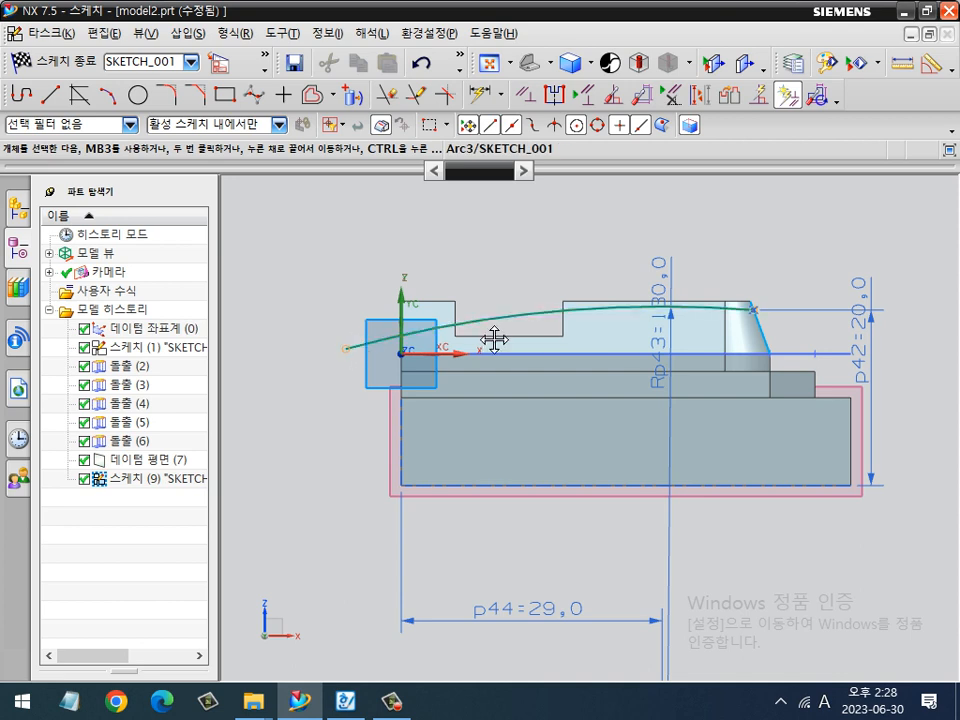
pyautogui.moveTo(548, 320); pyautogui.dragTo(542, 316)
pyautogui.scroll(1, 717, 387)
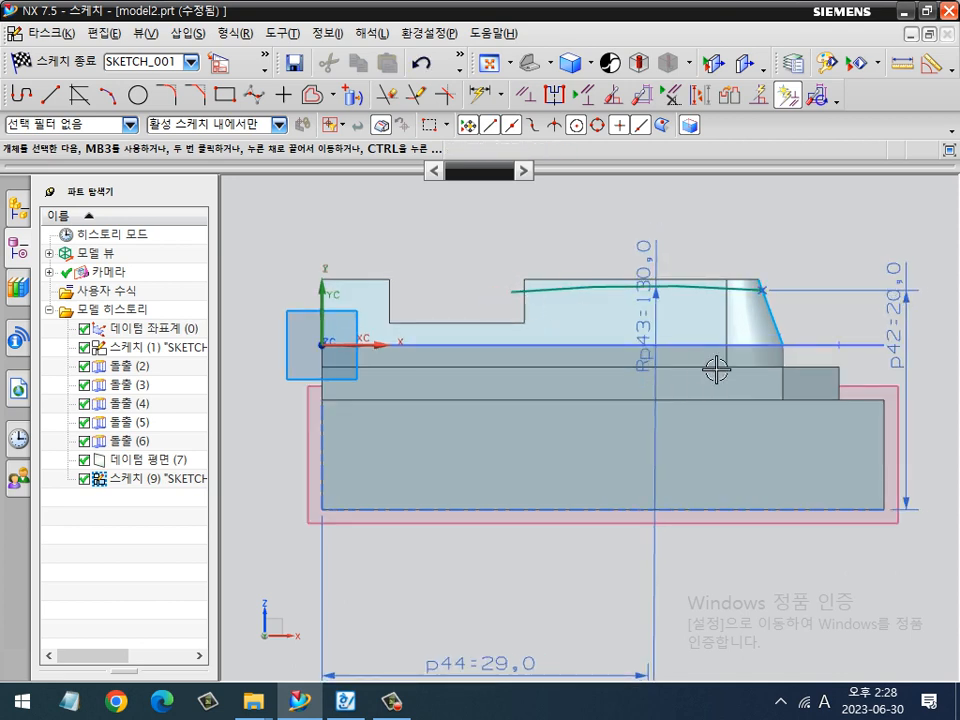
pyautogui.keyDown('shift'); pyautogui.moveTo(775, 396); pyautogui.dragTo(668, 389, button='middle'); pyautogui.keyUp('shift')
pyautogui.press('d')
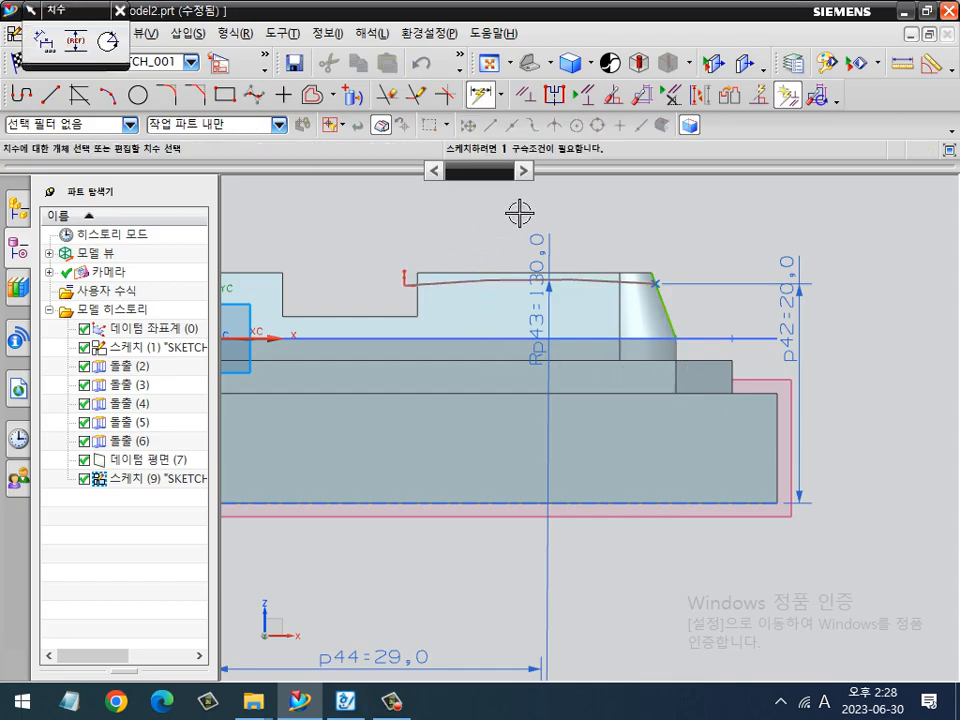
pyautogui.press('Escape')
pyautogui.scroll(-2, 924, 448)
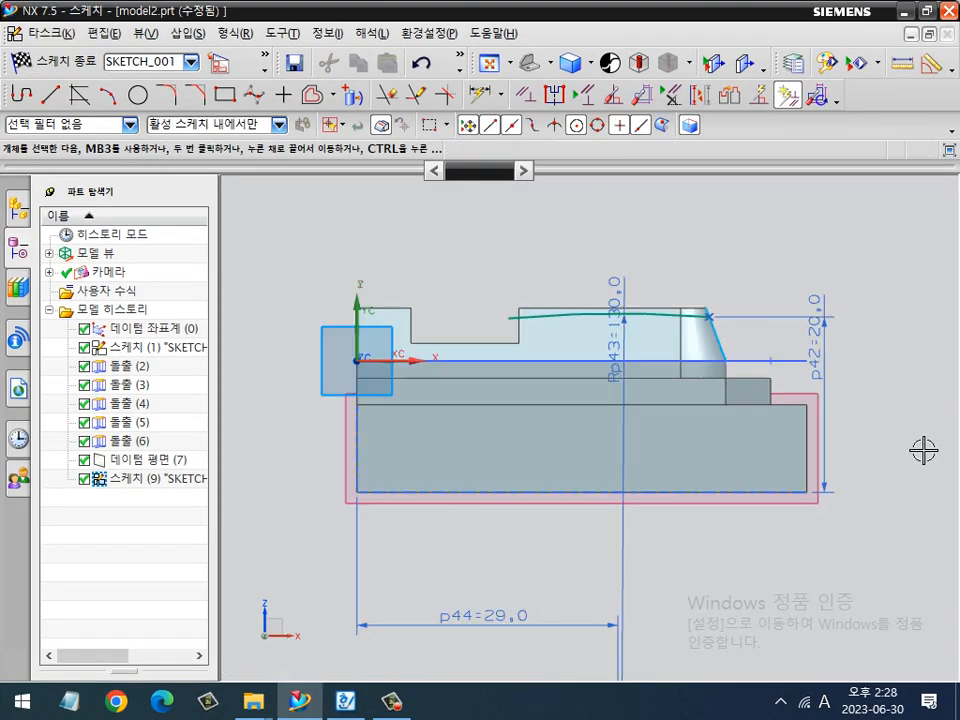
pyautogui.click(55, 61)
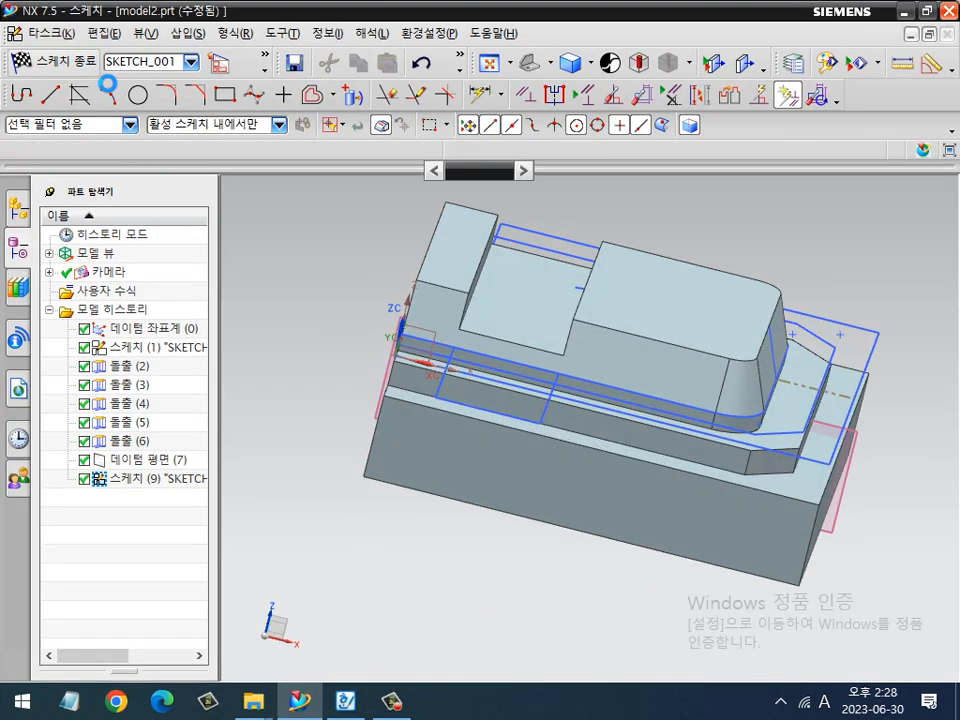
# Switch to wireframe display and start a sketch on path, normal to the R130 arc at 0% arc length.
pyautogui.moveTo(648, 421)
pyautogui.mouseDown(button='middle')
pyautogui.moveTo(621, 369)
pyautogui.moveTo(669, 377)
pyautogui.moveTo(649, 334)
pyautogui.mouseUp(button='middle')
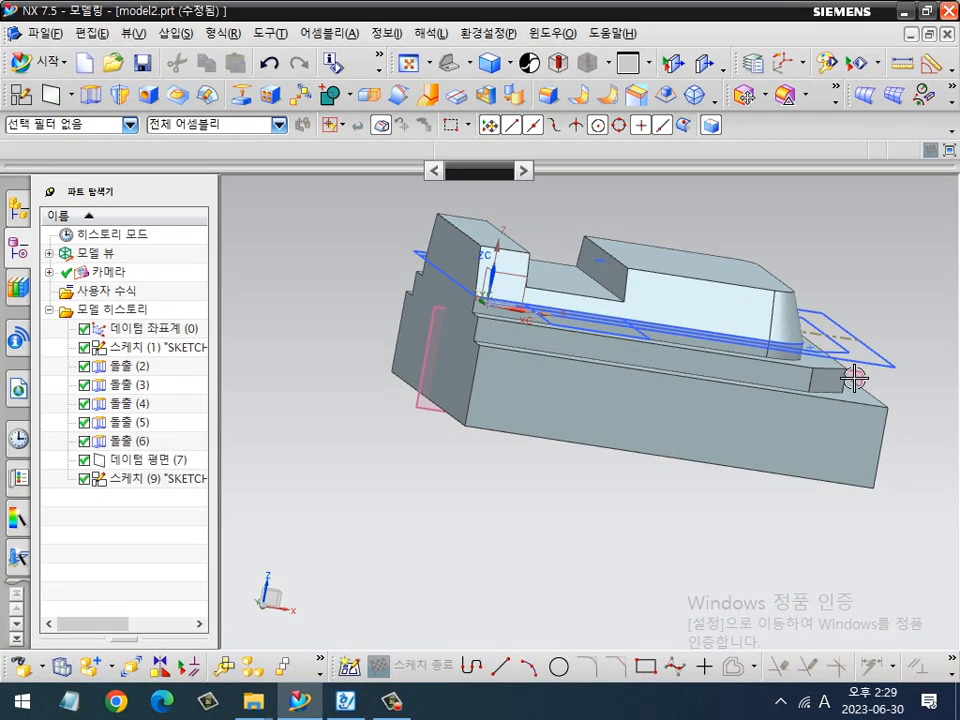
pyautogui.moveTo(629, 273); pyautogui.dragTo(782, 370, button='middle')
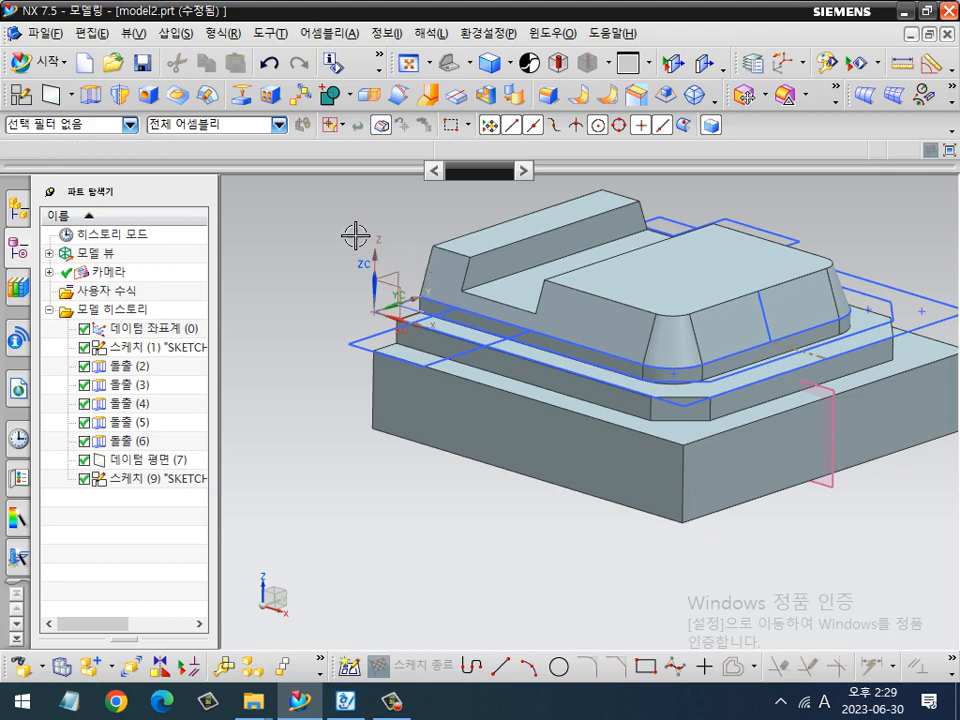
pyautogui.moveTo(305, 217); pyautogui.dragTo(270, 220, button='right')
pyautogui.moveTo(327, 308)
pyautogui.mouseDown(button='middle')
pyautogui.moveTo(347, 298)
pyautogui.moveTo(328, 291)
pyautogui.mouseUp(button='middle')
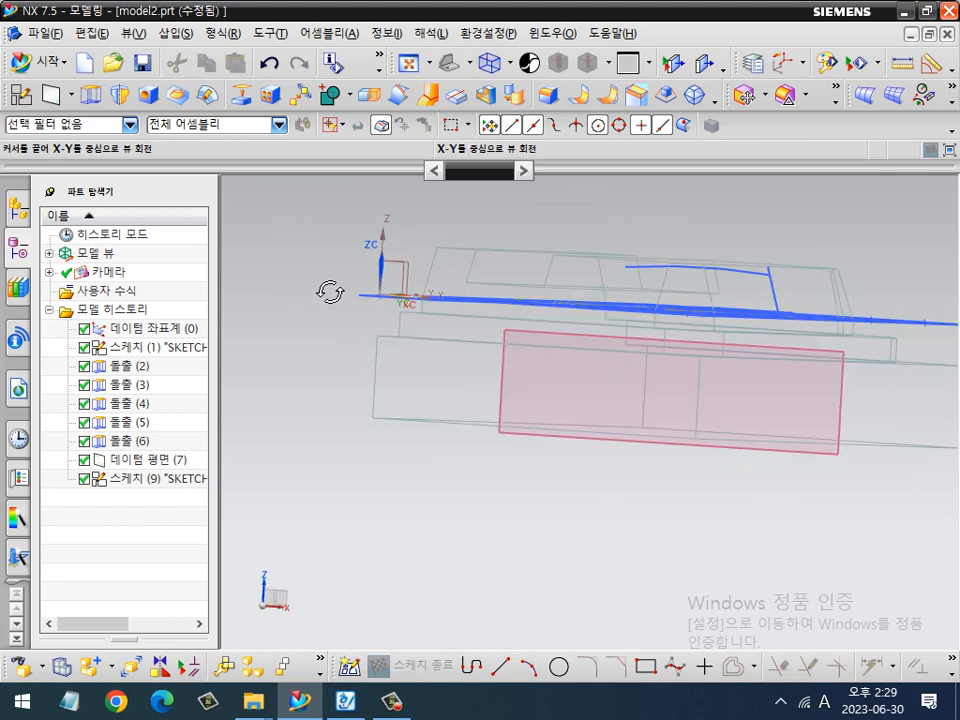
pyautogui.click(21, 96)
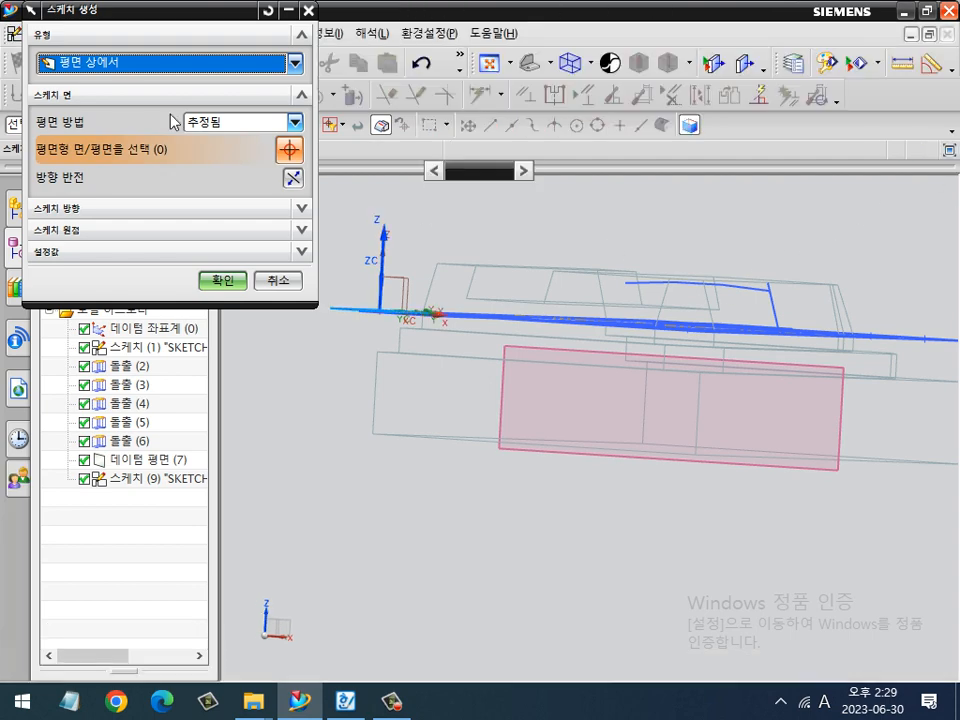
pyautogui.click(125, 63)
pyautogui.click(120, 101)
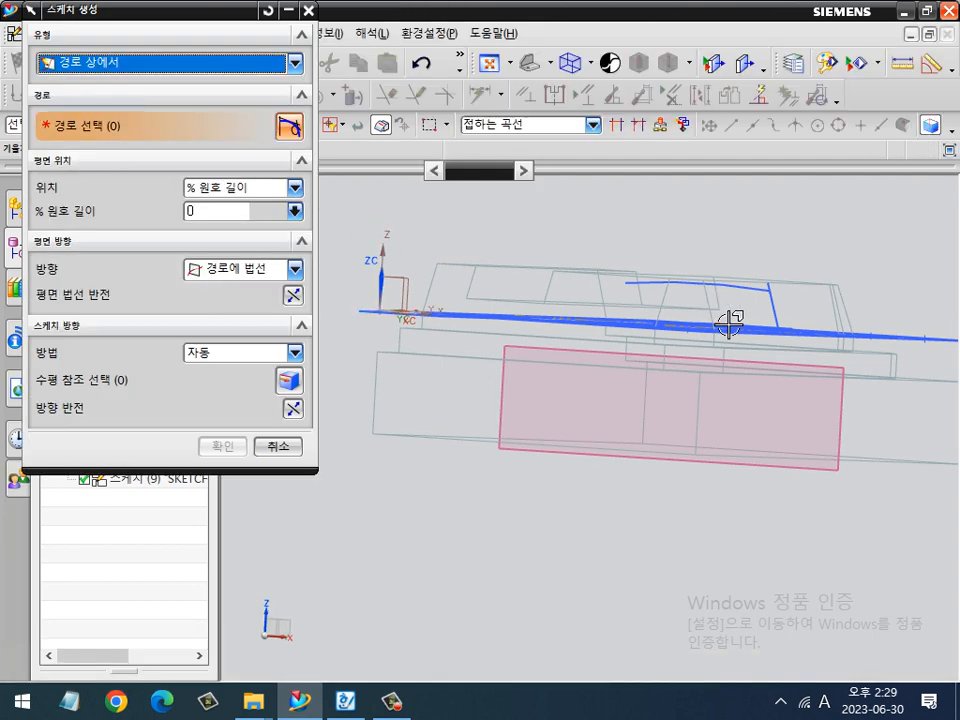
pyautogui.click(748, 290)
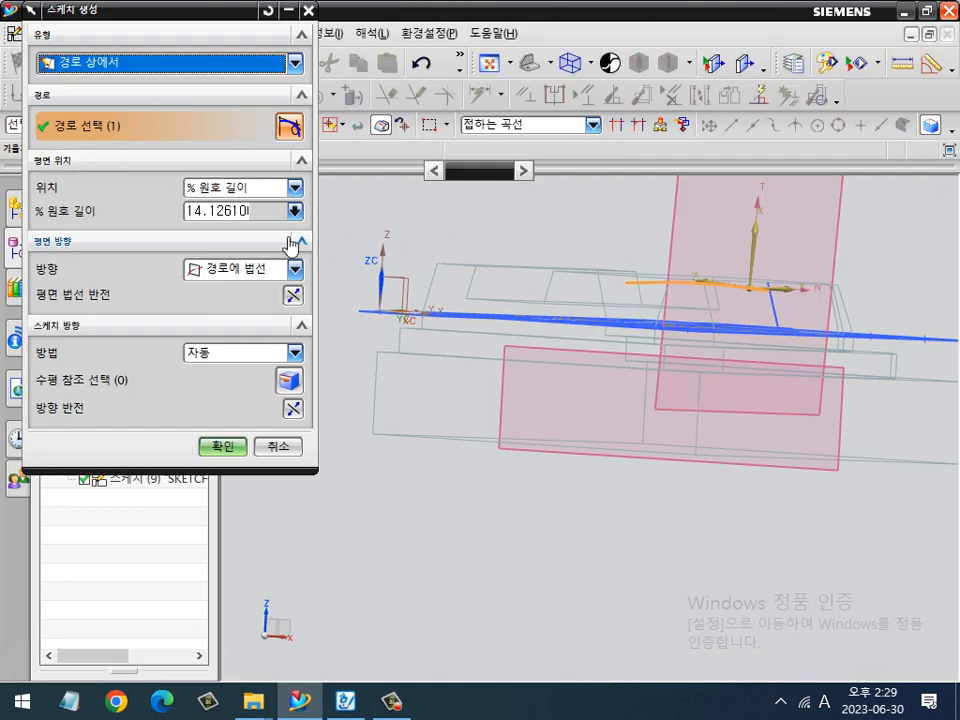
pyautogui.doubleClick(195, 213)
pyautogui.write('0')
# Use the base's upper end edge as horizontal reference, reverse the sketch orientation so its vertical axis points up, and create the sketch.
pyautogui.click(128, 392)
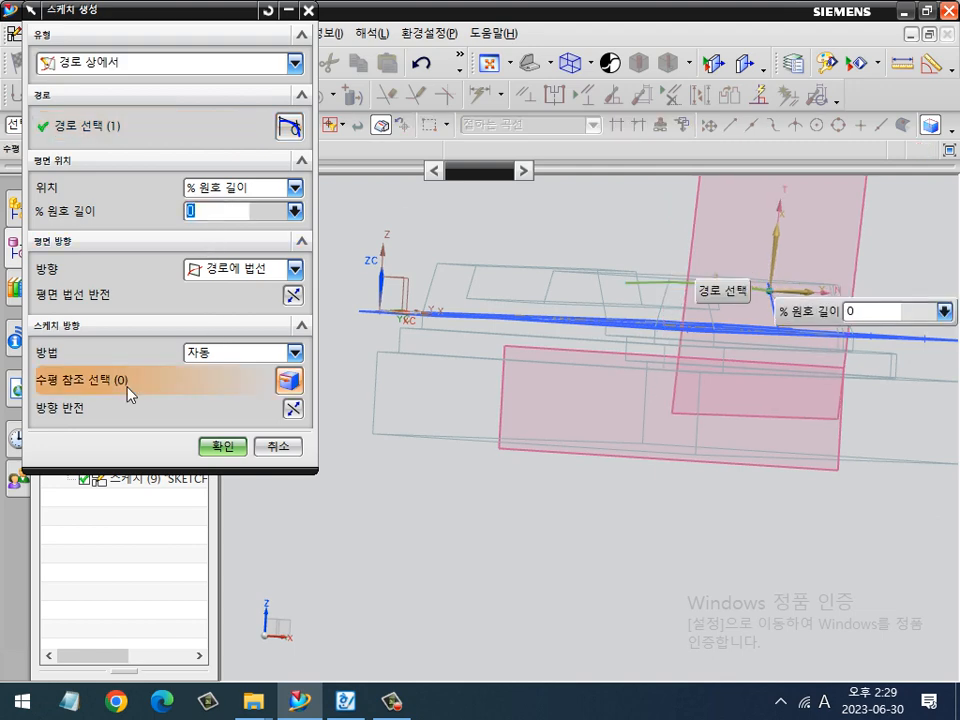
pyautogui.press('Home')
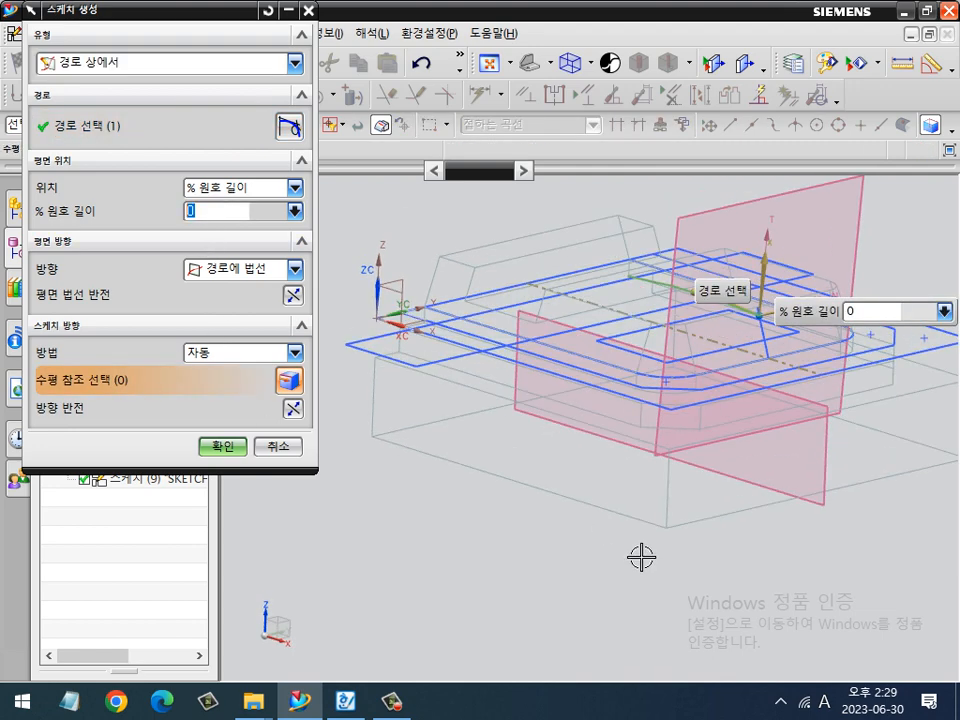
pyautogui.click(706, 442)
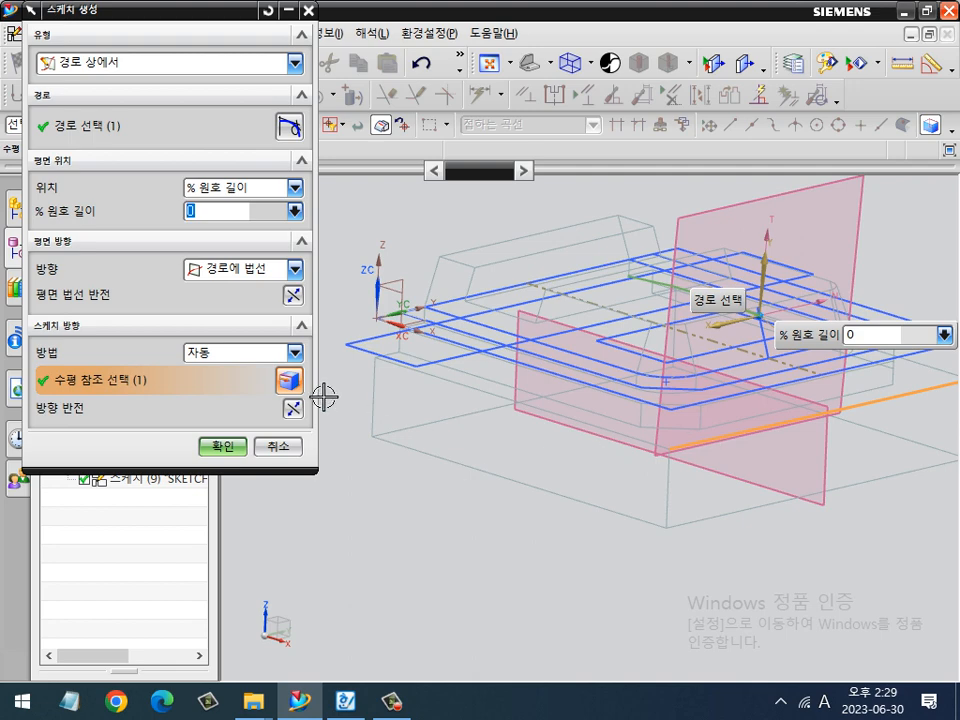
pyautogui.scroll(3, 750, 317)
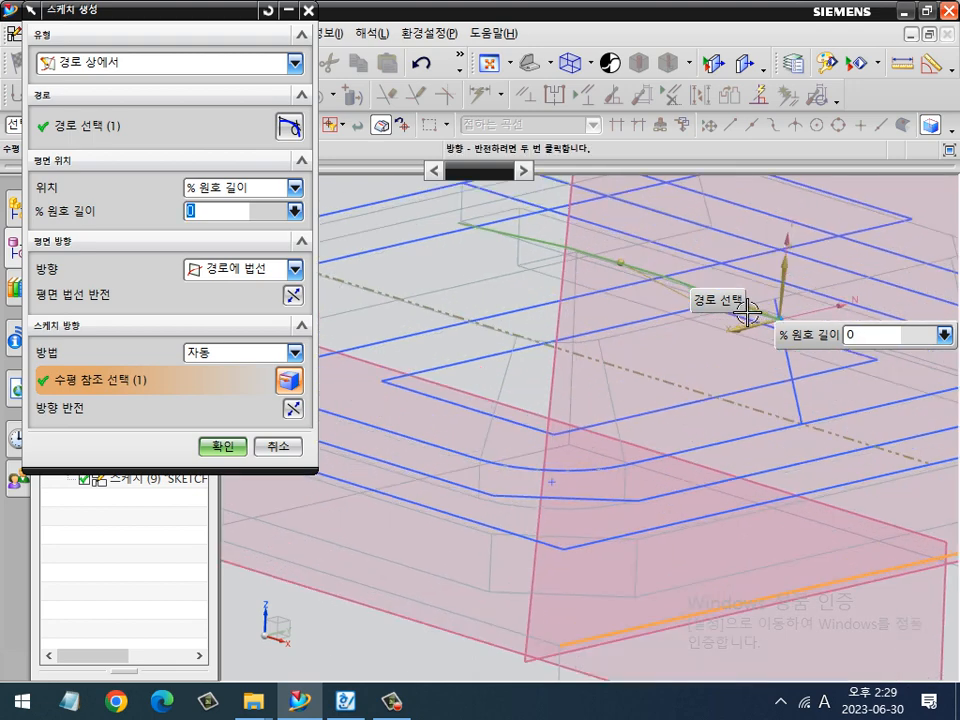
pyautogui.doubleClick(751, 309)
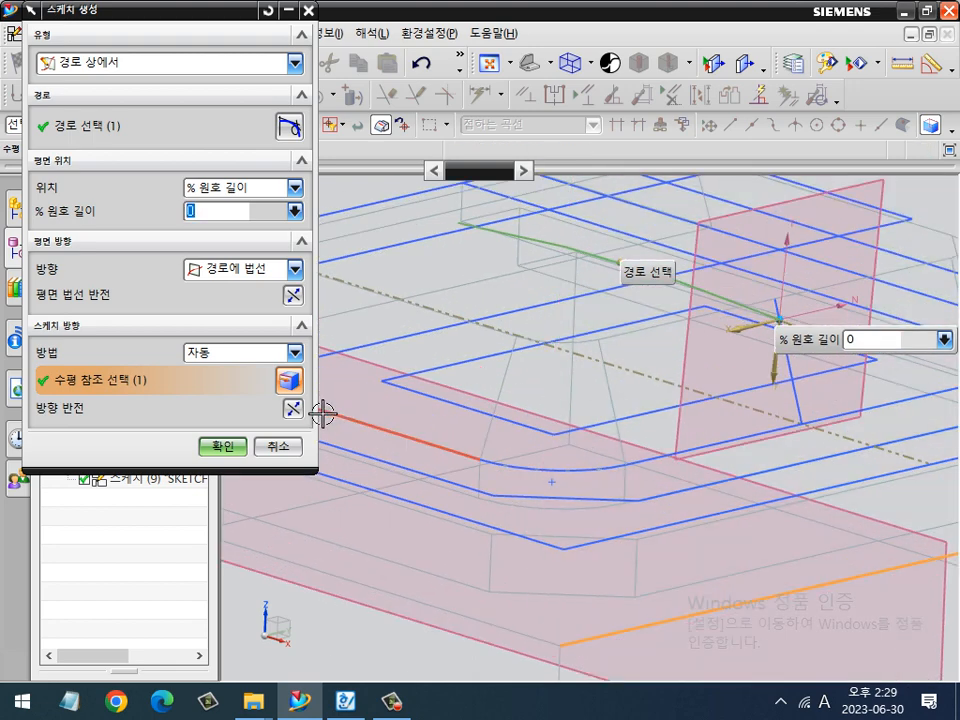
pyautogui.click(290, 413)
pyautogui.scroll(-3, 664, 375)
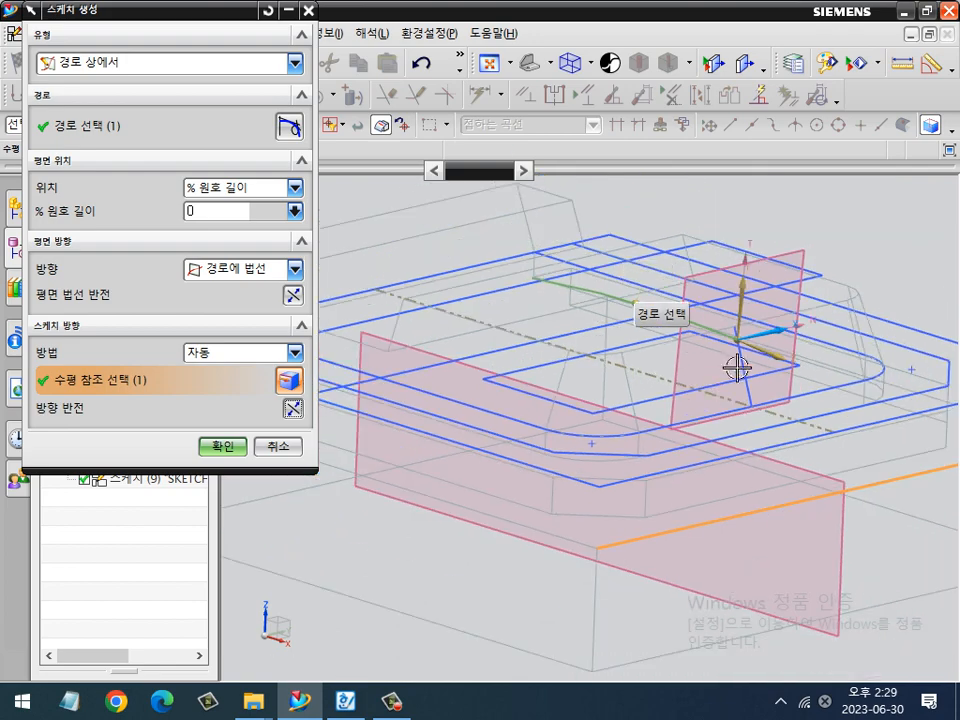
pyautogui.click(222, 446)
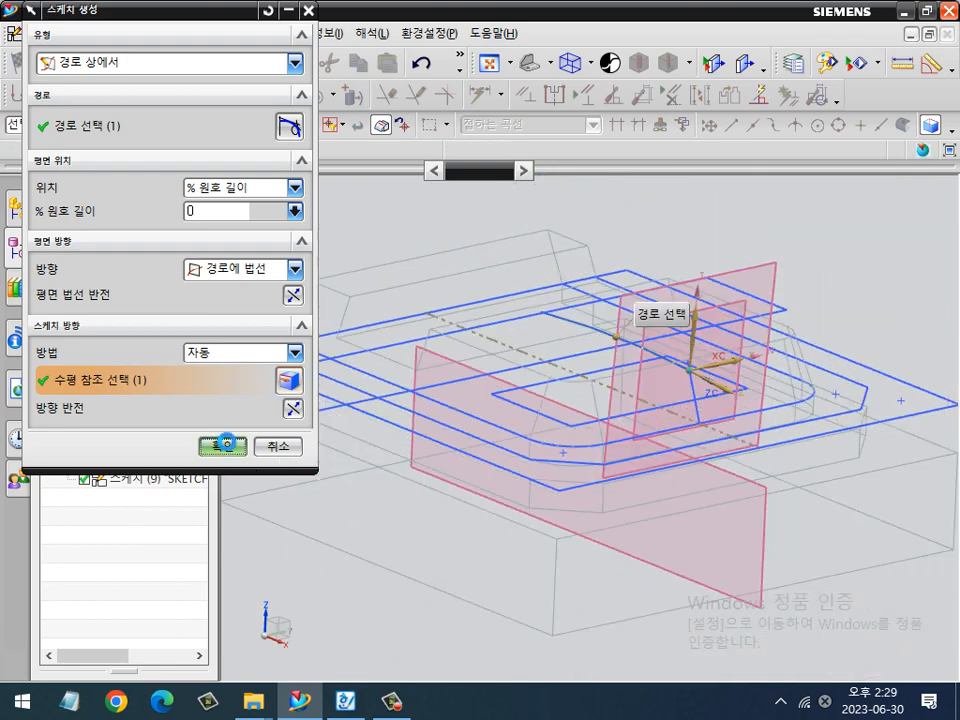
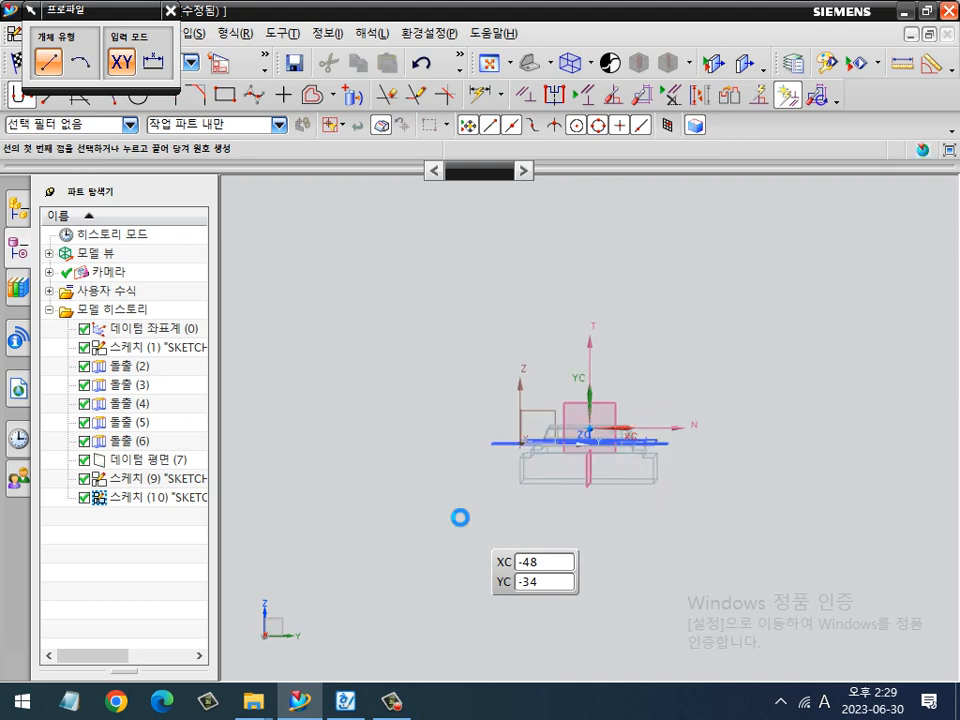
# Check the R150 arc in the exam drawing's side view and leave the Profile command in the new sketch.
pyautogui.hotkey('alt', 'Tab')
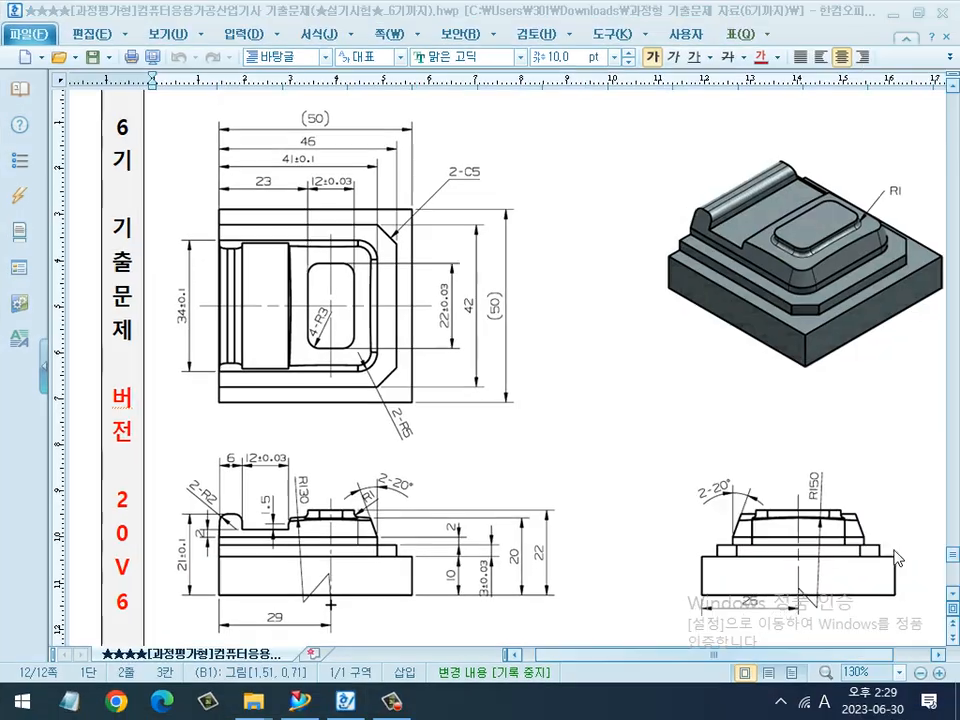
pyautogui.hotkey('alt', 'Tab')
pyautogui.scroll(2, 598, 427)
pyautogui.press('Escape')
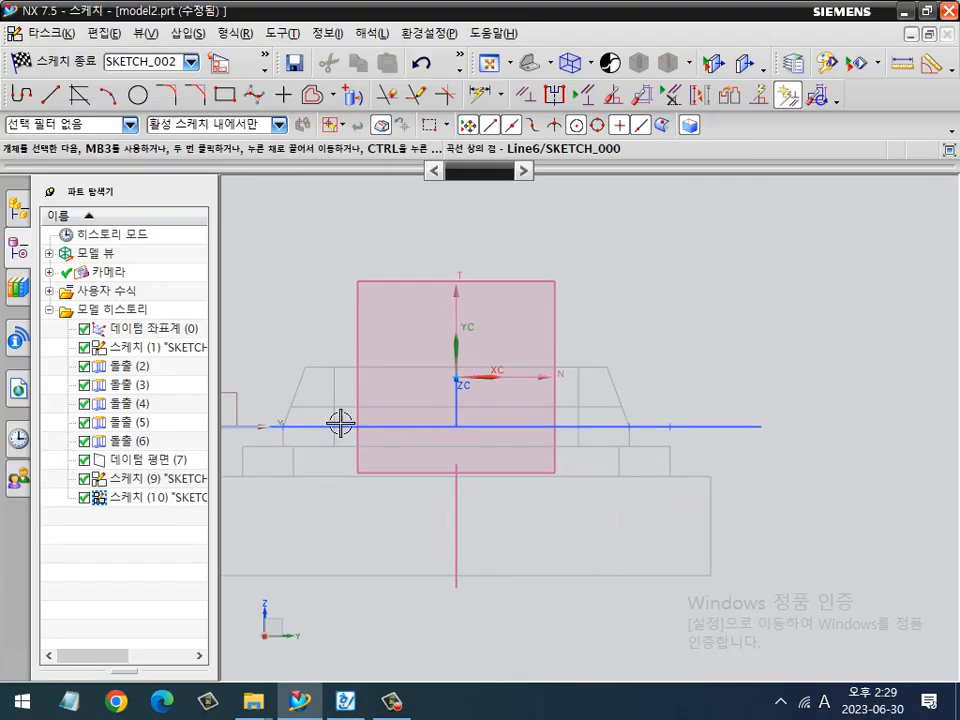
# Try a three-point arc across the boss through the path sketch's origin point, and delete it.
pyautogui.press('a')
pyautogui.click(272, 409)
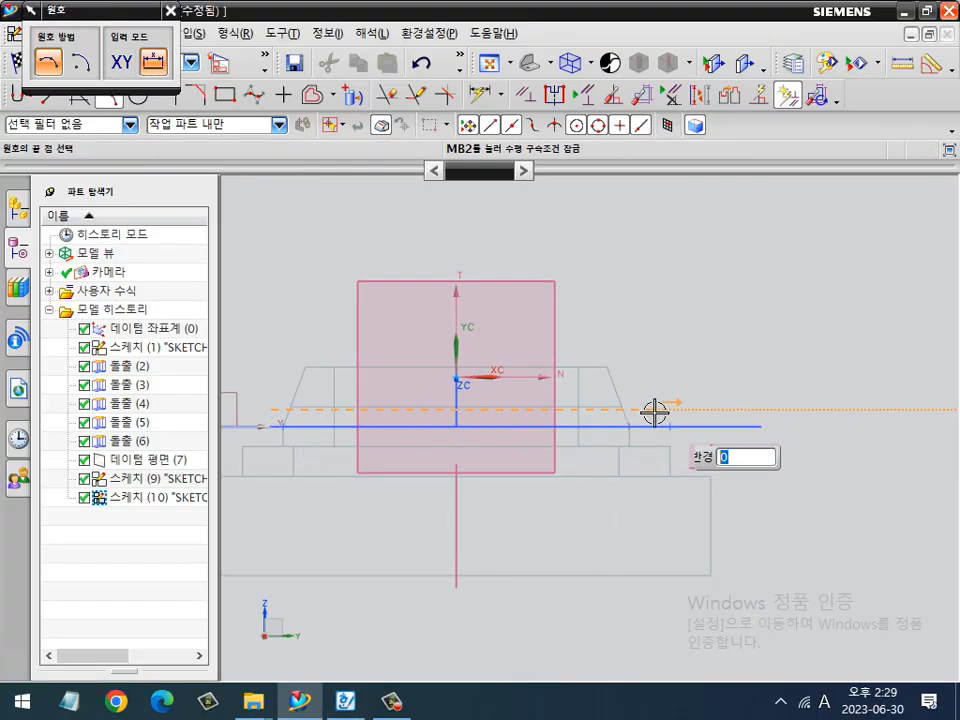
pyautogui.click(651, 407)
pyautogui.moveTo(482, 392); pyautogui.dragTo(460, 381, button='middle')
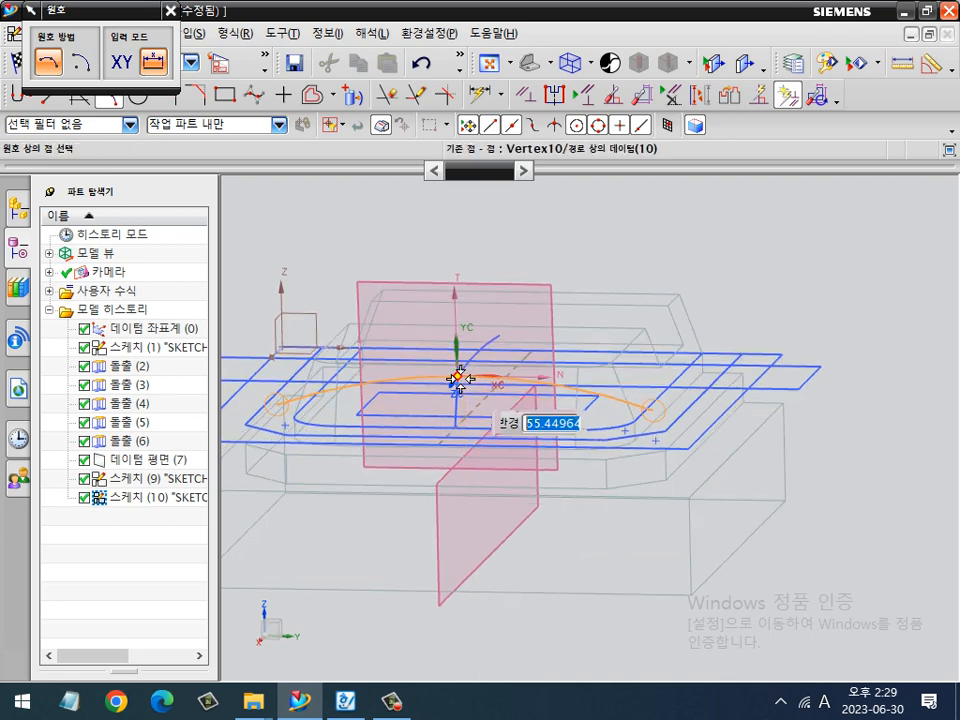
pyautogui.click(457, 378)
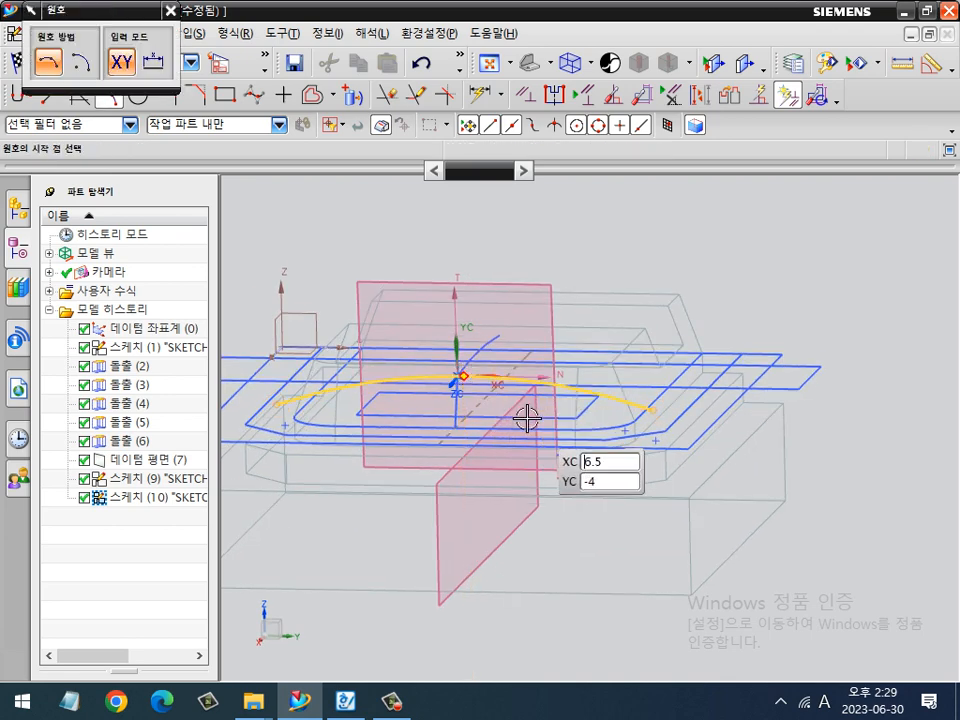
pyautogui.press('Escape')
pyautogui.click(620, 391)
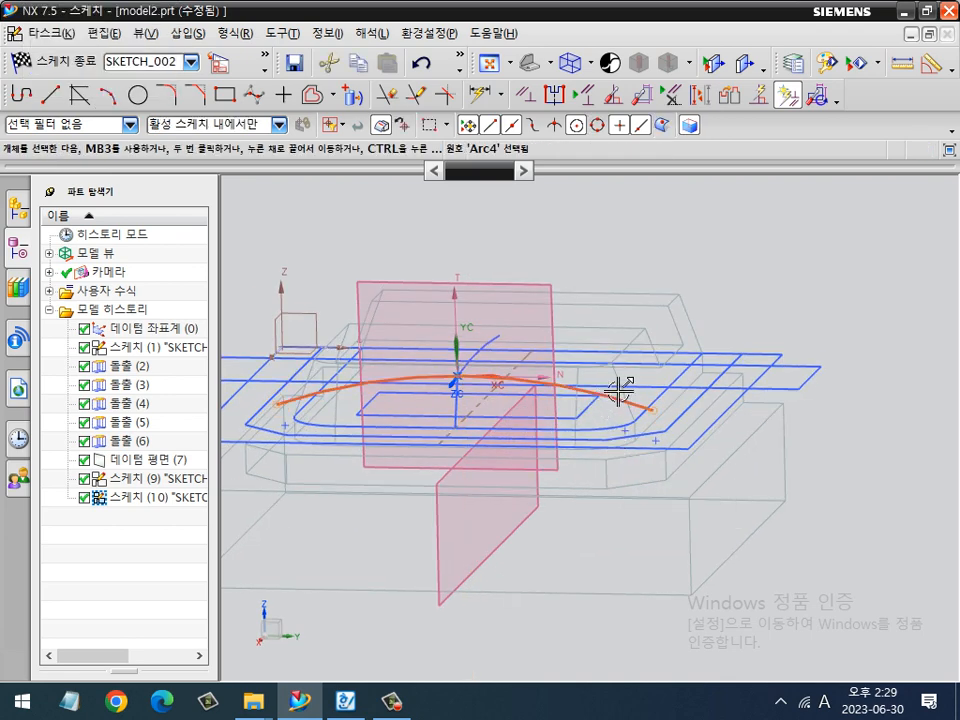
pyautogui.press('Delete')
pyautogui.press('F8')
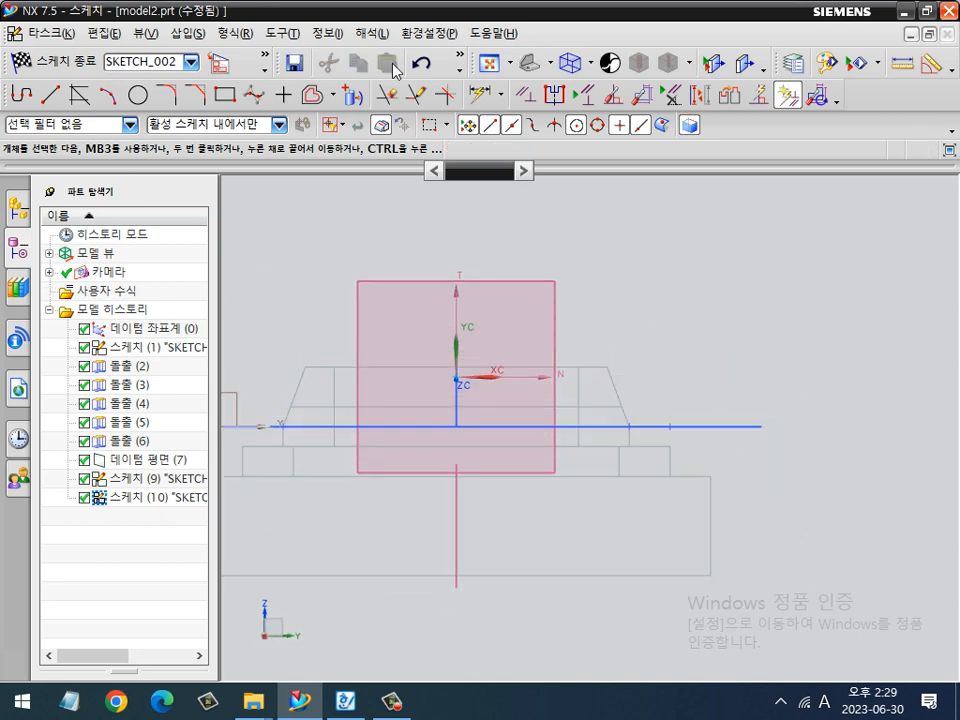
# Draw a three-point arc spanning the boss side to side, passing through the start point of the R130 arc.
pyautogui.press('a')
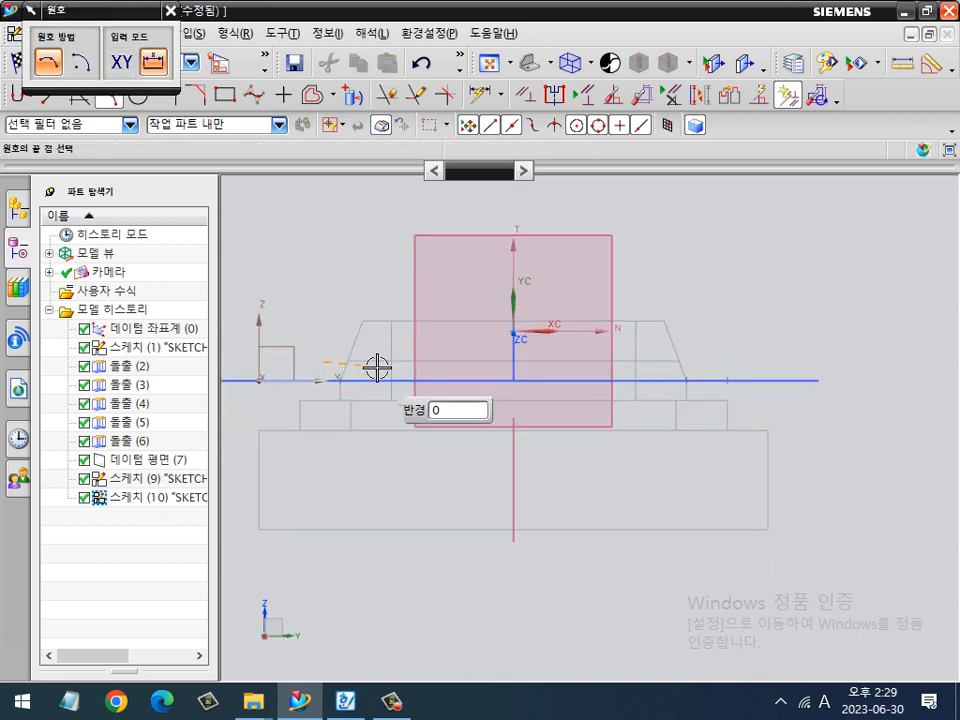
pyautogui.click(706, 357)
pyautogui.moveTo(598, 347); pyautogui.dragTo(564, 358, button='middle')
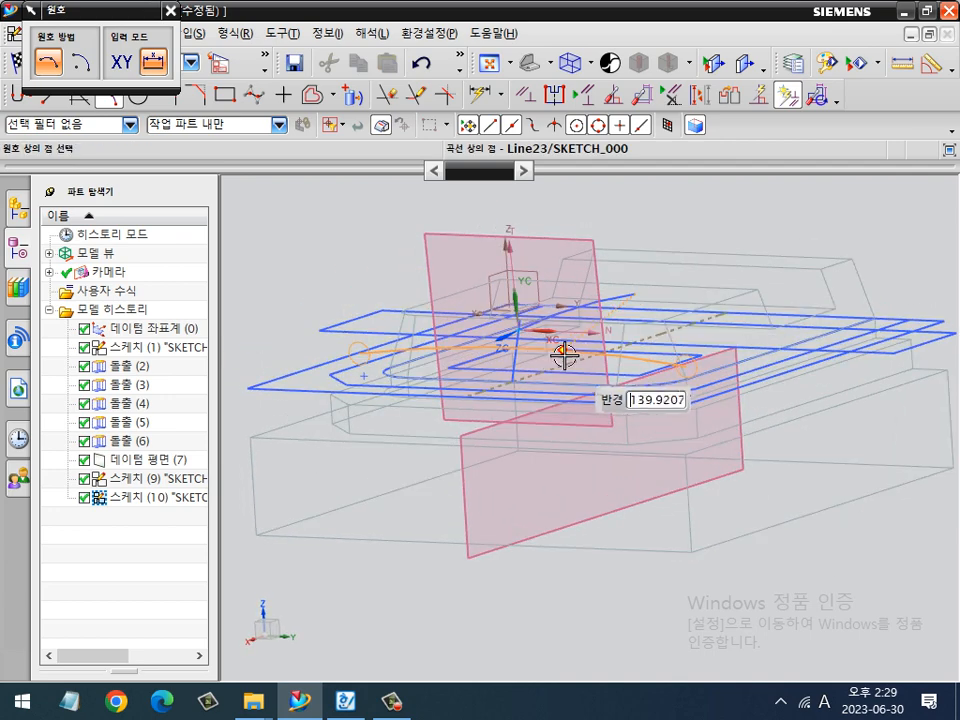
pyautogui.click(519, 328)
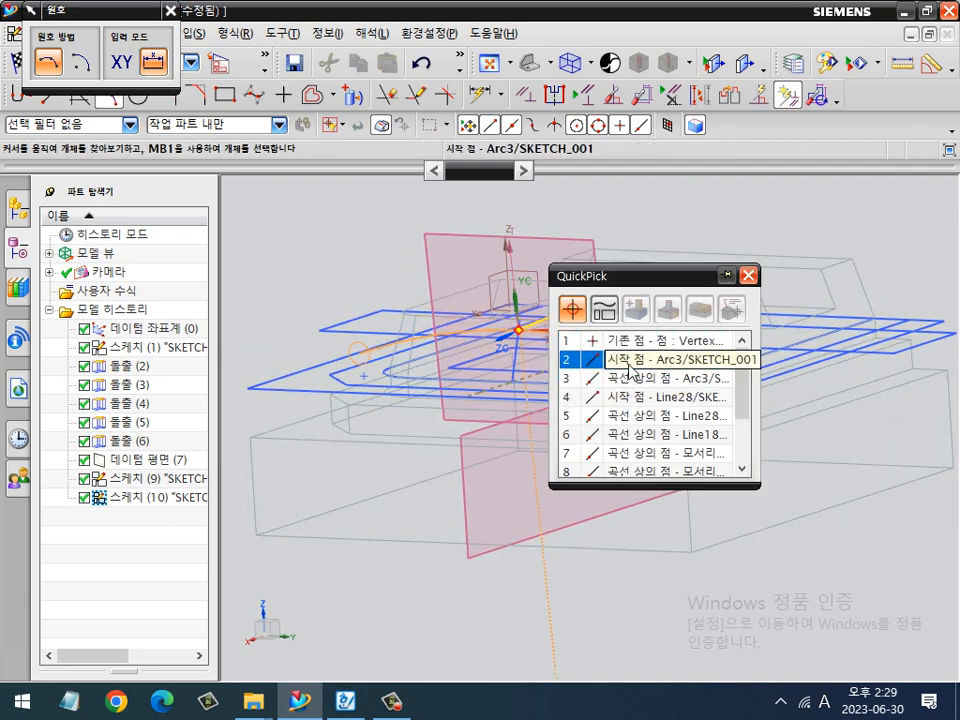
pyautogui.click(624, 366)
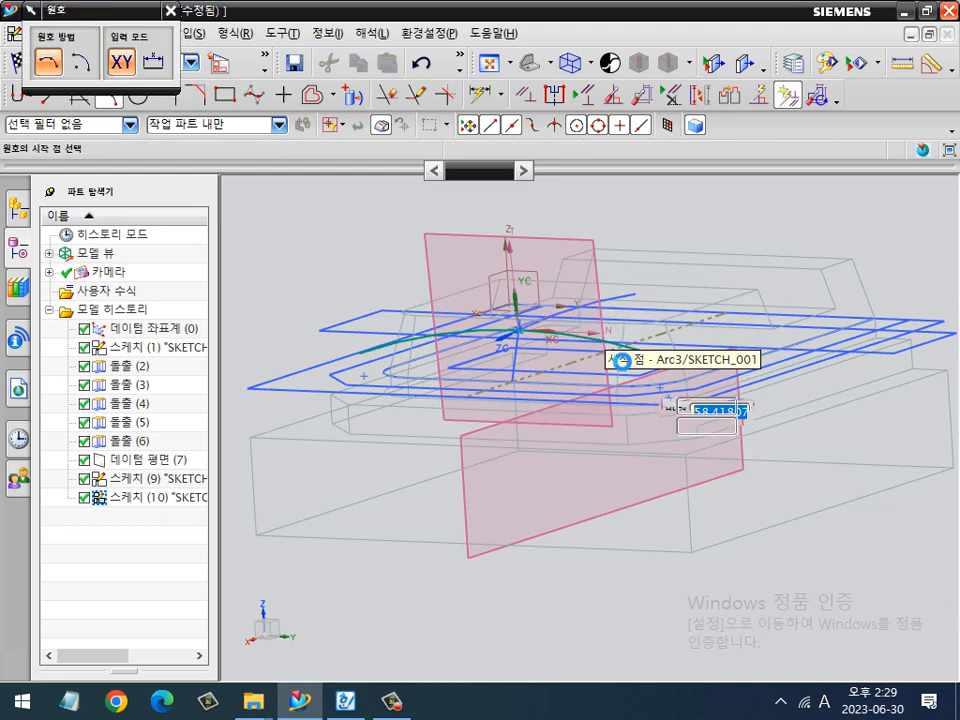
pyautogui.press('F8')
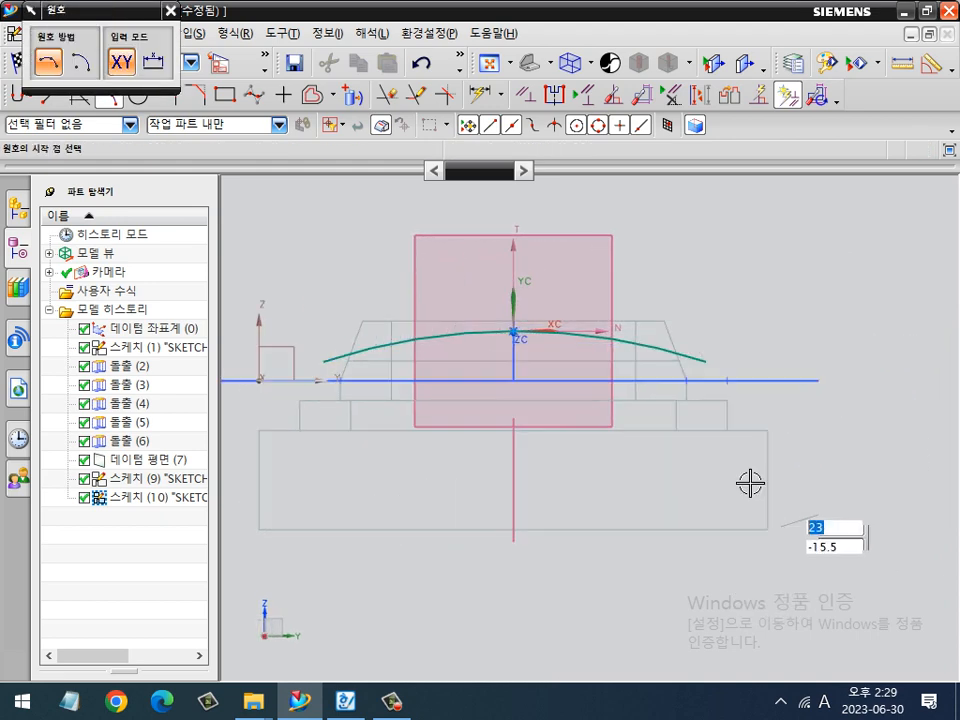
pyautogui.press('Escape')
# Dimension the new arc's radius as 150 mm.
pyautogui.press('d')
pyautogui.click(641, 345)
pyautogui.click(655, 243)
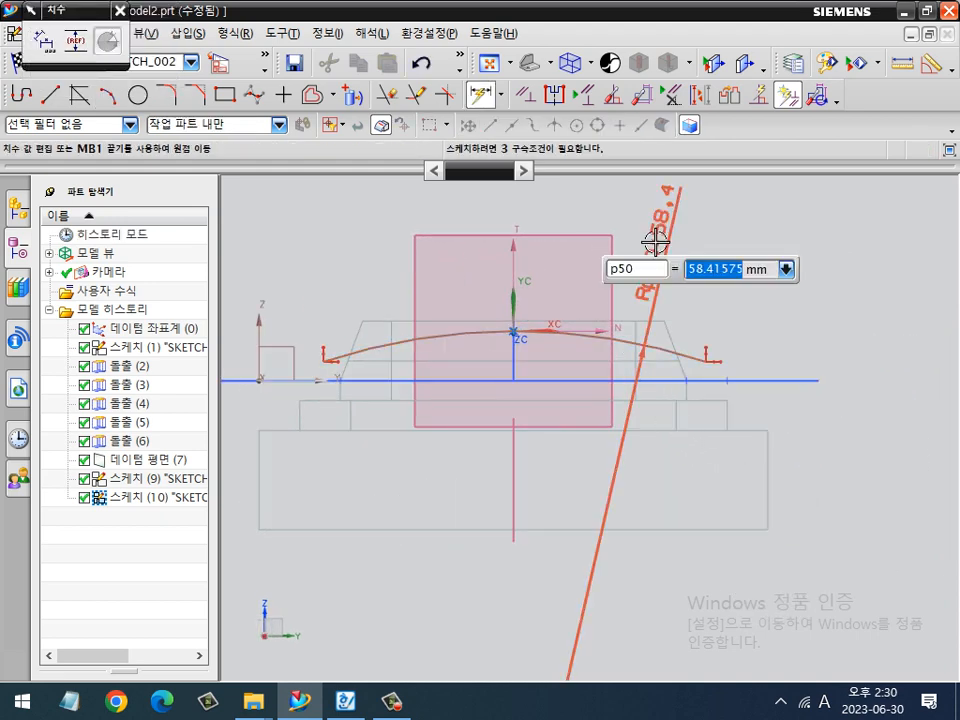
pyautogui.write('150')
pyautogui.press('Return')
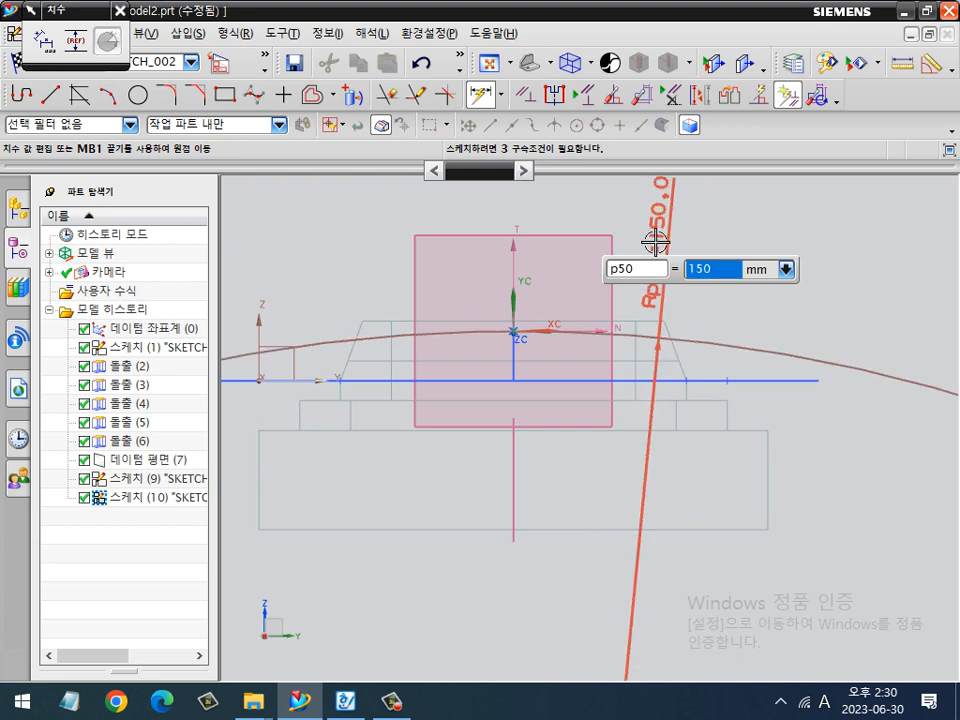
pyautogui.scroll(-6, 655, 243)
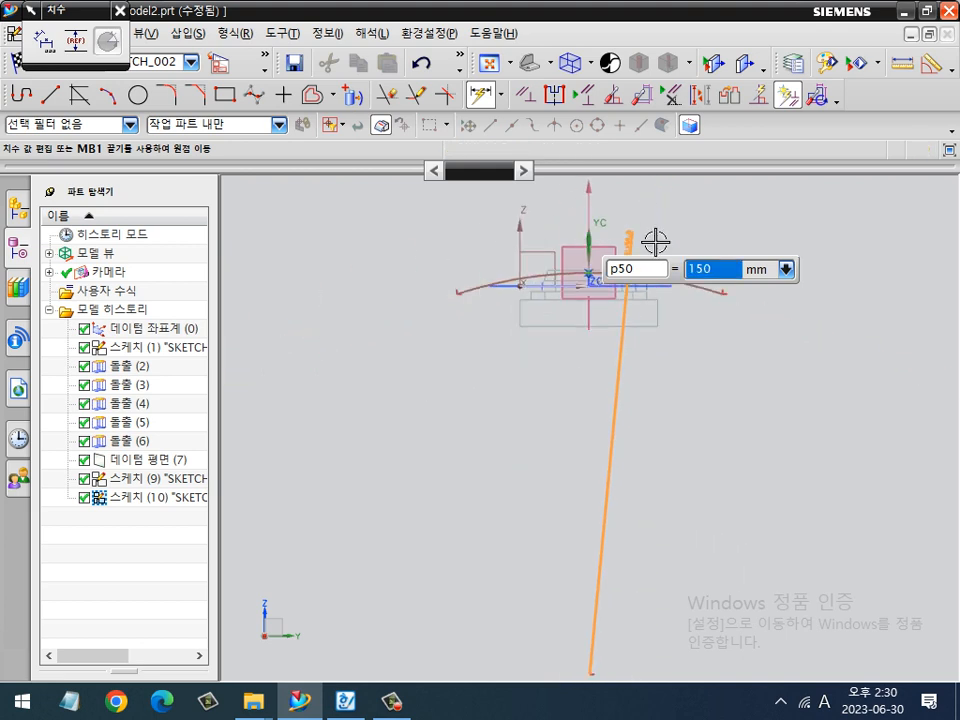
pyautogui.press('Escape')
pyautogui.press('Escape')
# Constrain the R150 arc's centre point onto the sketch's vertical centre line with a point-on-curve constraint.
pyautogui.press('c')
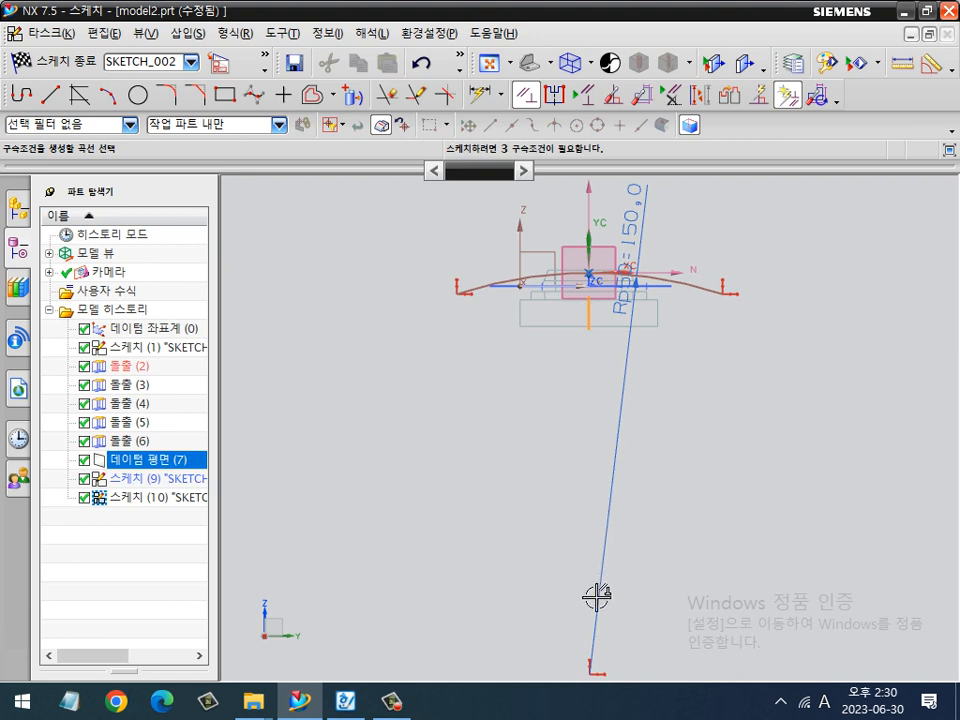
pyautogui.click(580, 670)
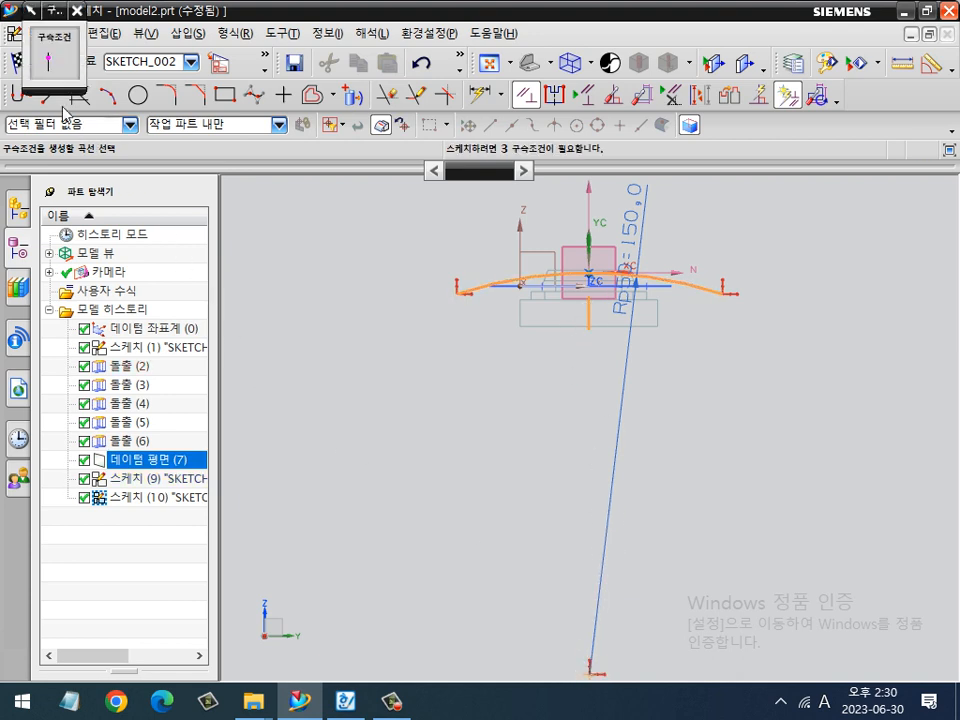
pyautogui.click(50, 68)
pyautogui.scroll(3, 568, 246)
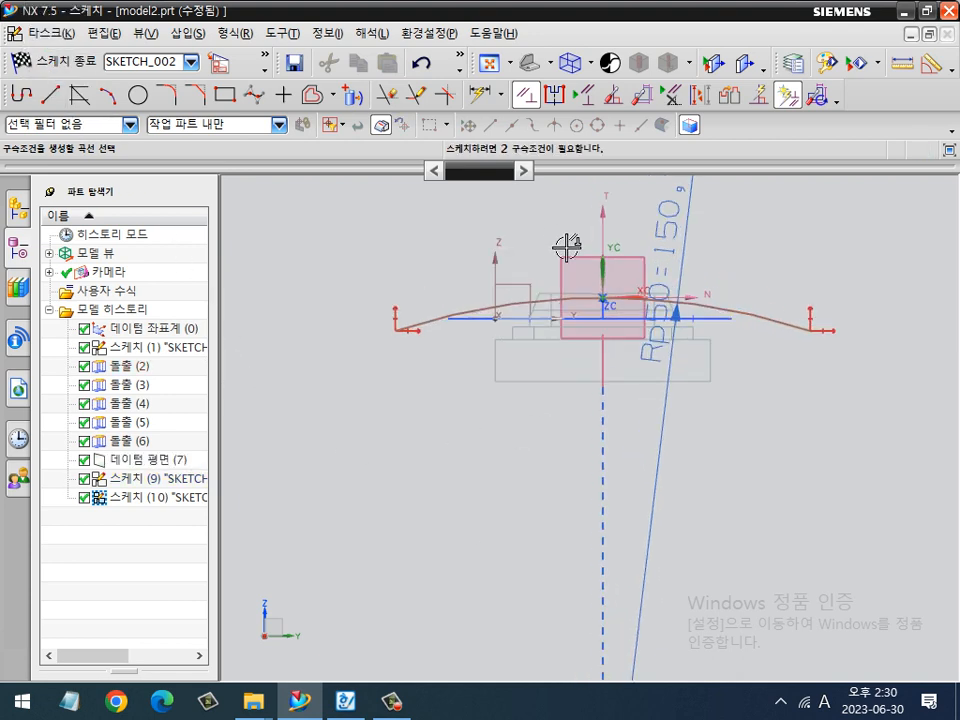
pyautogui.press('Escape')
# Shorten both ends of the R150 arc to just beyond the boss's sides and finish the sketch.
pyautogui.scroll(1, 467, 338)
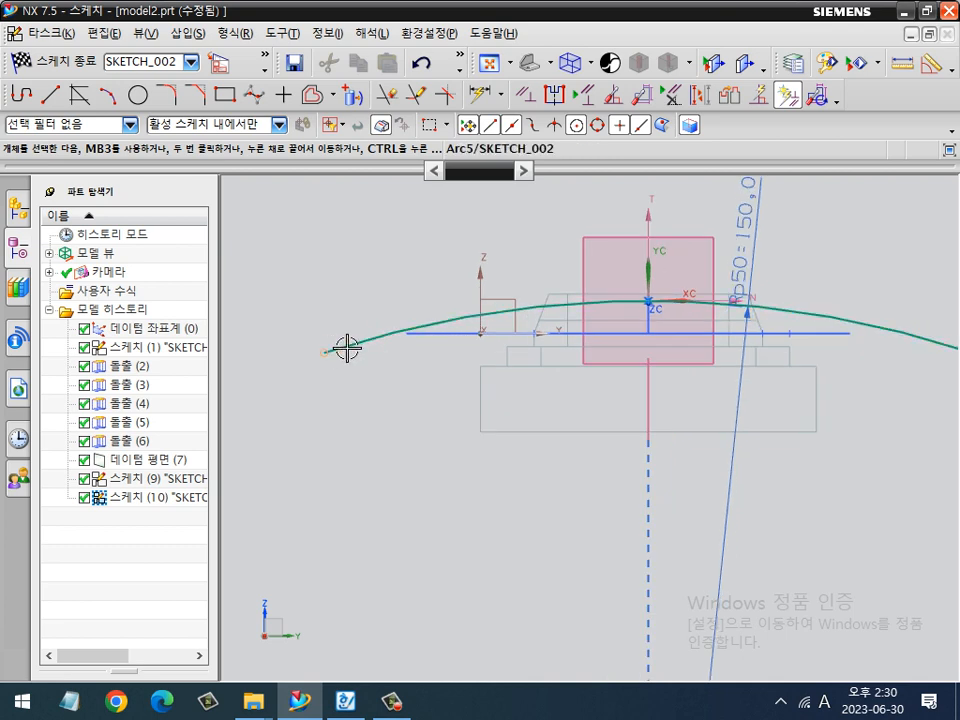
pyautogui.moveTo(521, 314); pyautogui.dragTo(522, 314)
pyautogui.keyDown('shift'); pyautogui.moveTo(771, 414); pyautogui.dragTo(609, 412, button='middle'); pyautogui.keyUp('shift')
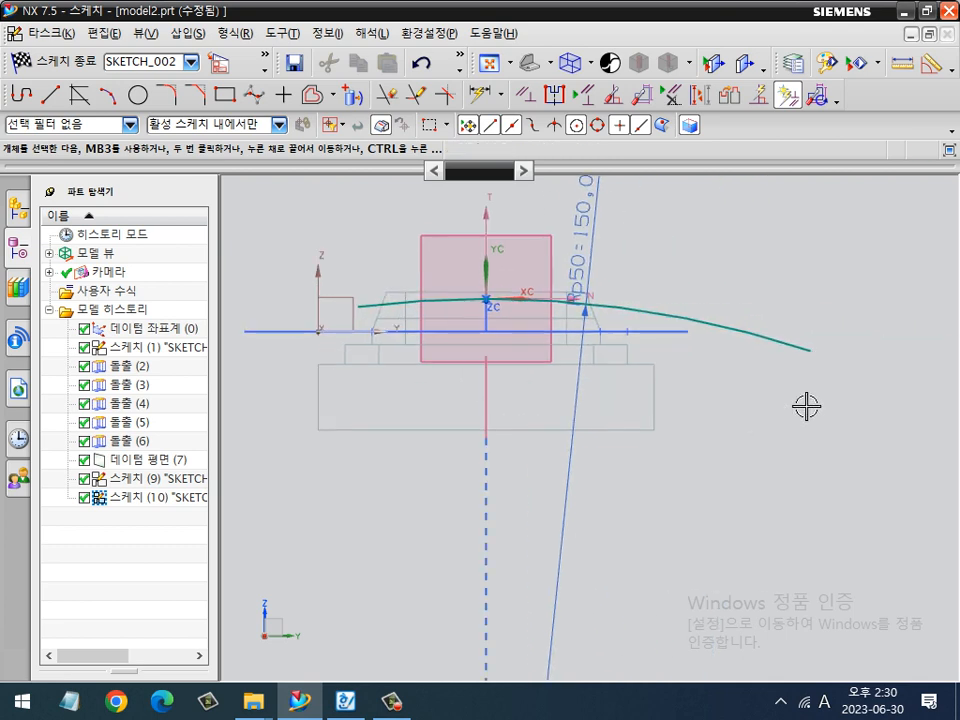
pyautogui.moveTo(605, 310); pyautogui.dragTo(599, 304)
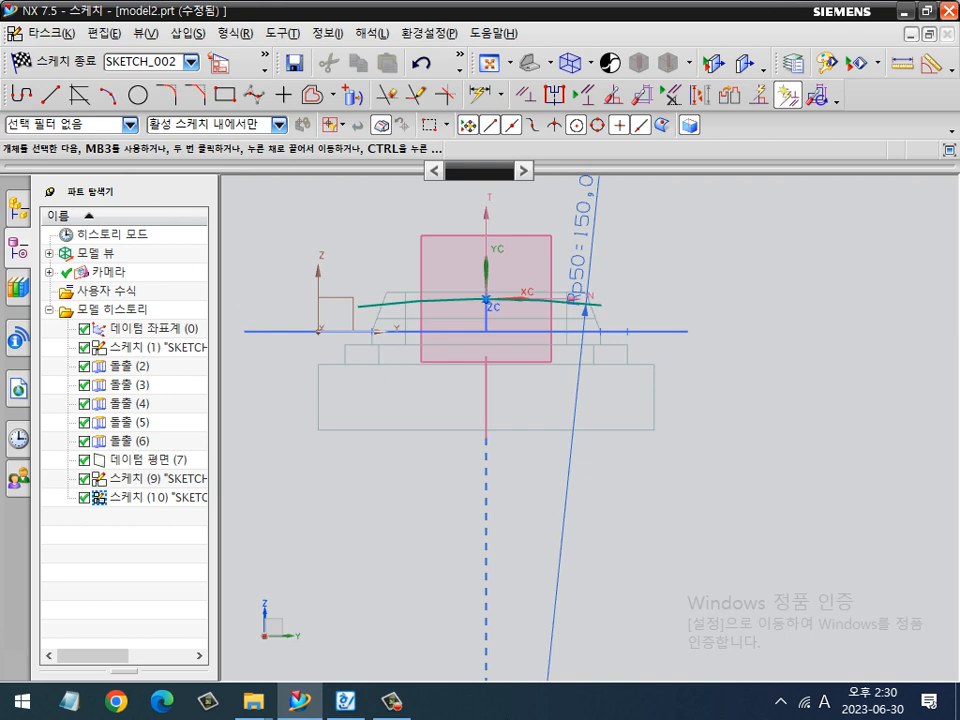
pyautogui.click(62, 57)
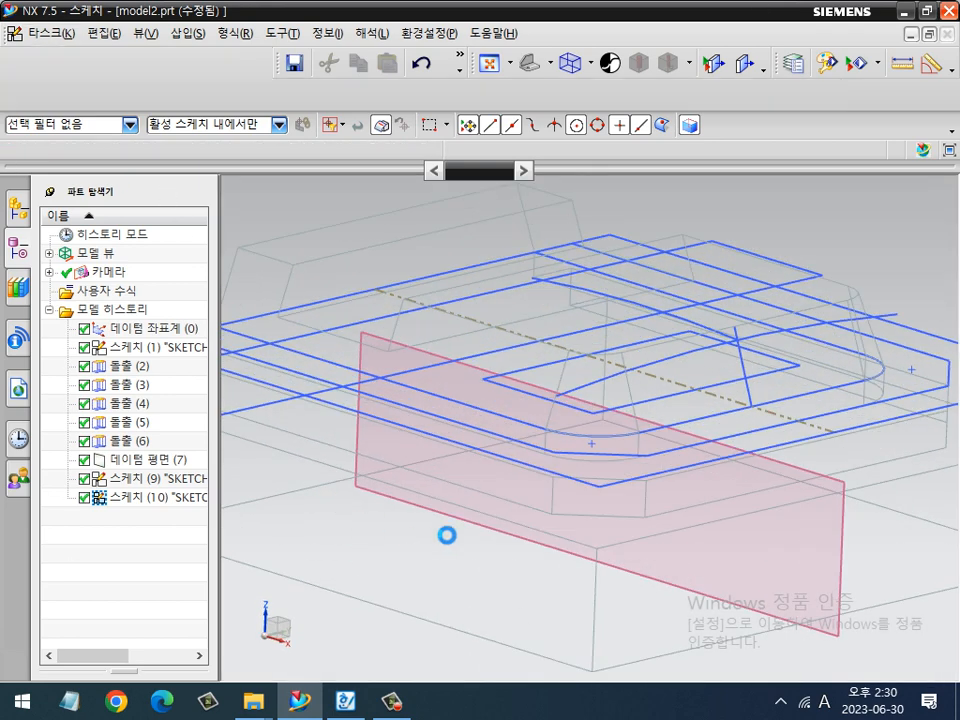
# Inspect the model in shaded display with edges and return it to wireframe.
pyautogui.rightClick(340, 272)
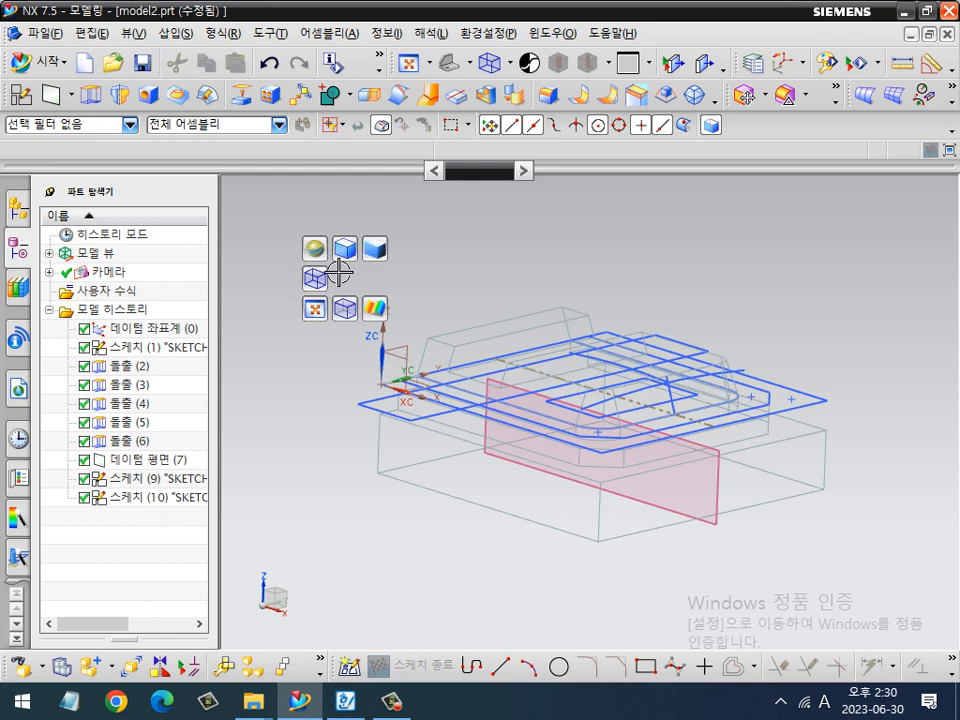
pyautogui.click(341, 250)
pyautogui.rightClick(318, 307)
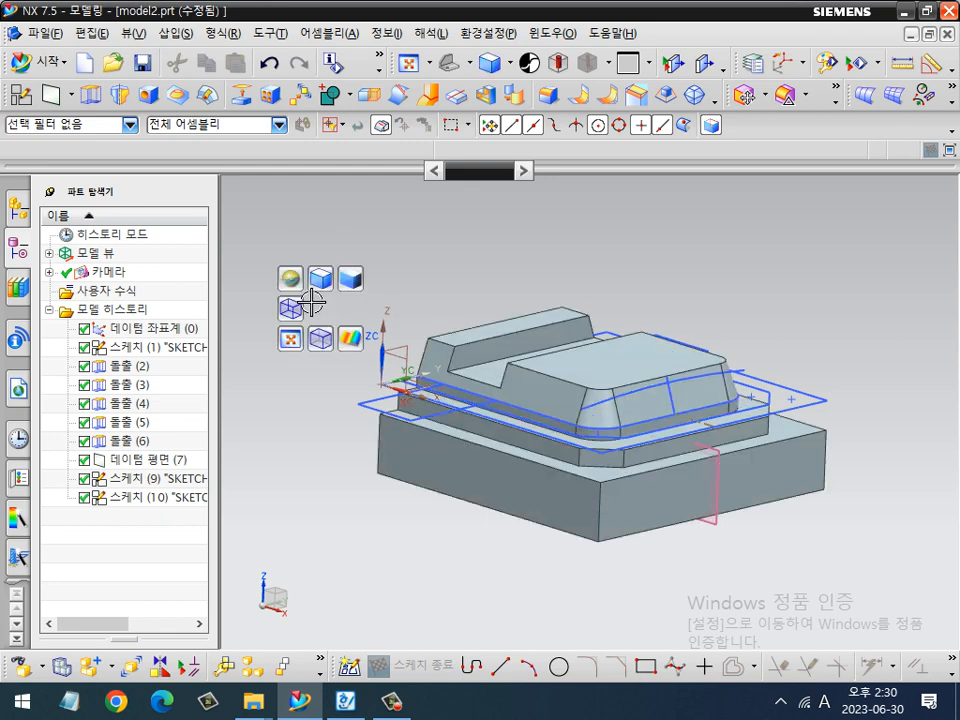
pyautogui.click(282, 311)
pyautogui.moveTo(284, 452); pyautogui.dragTo(288, 412, button='middle')
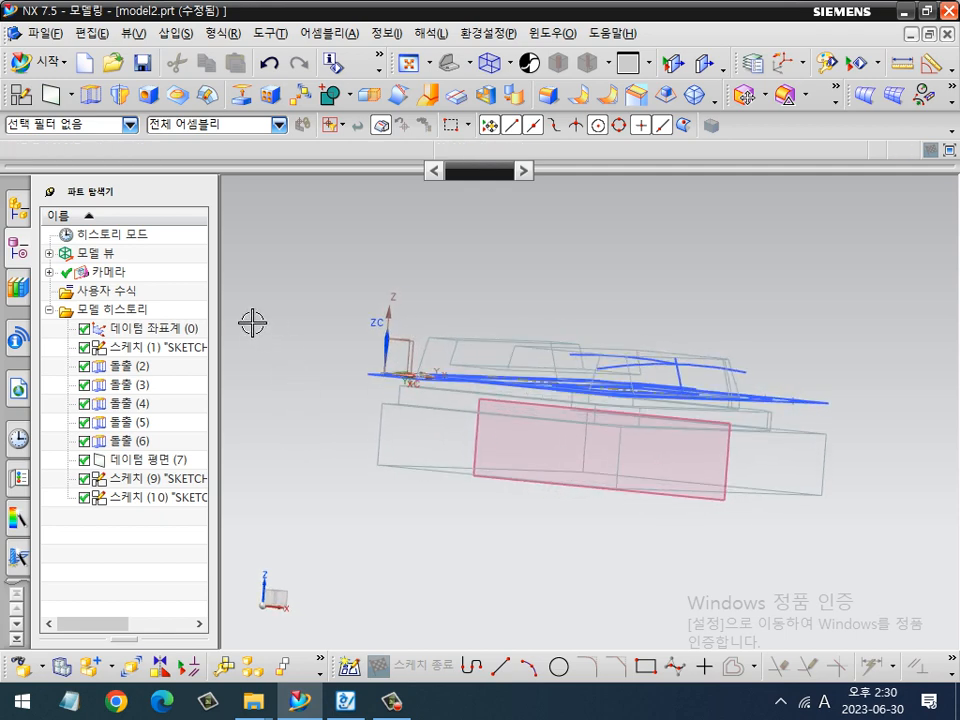
# Create a Sweep along Guide sheet with the R150 arc as section and the R130 arc as guide, with zero offsets.
pyautogui.click(175, 33)
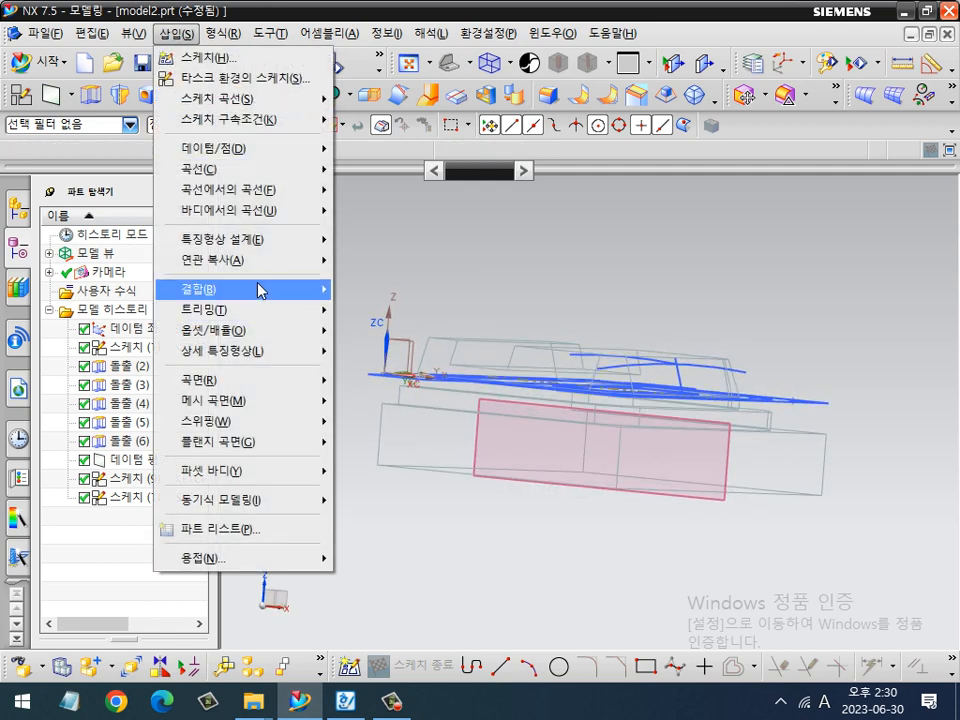
pyautogui.moveTo(246, 320)
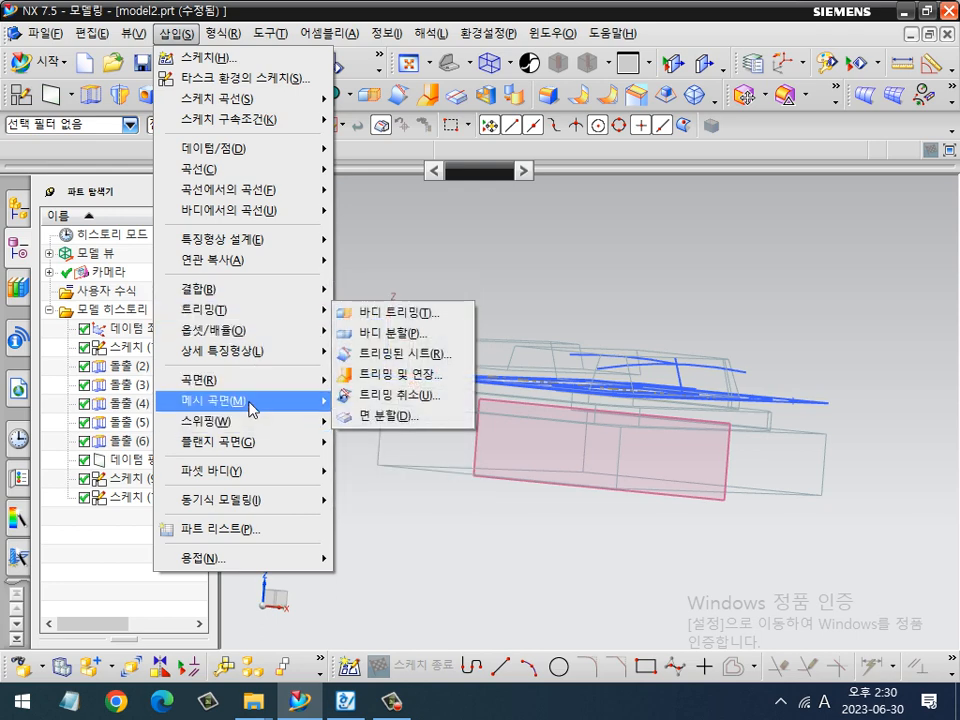
pyautogui.moveTo(274, 421)
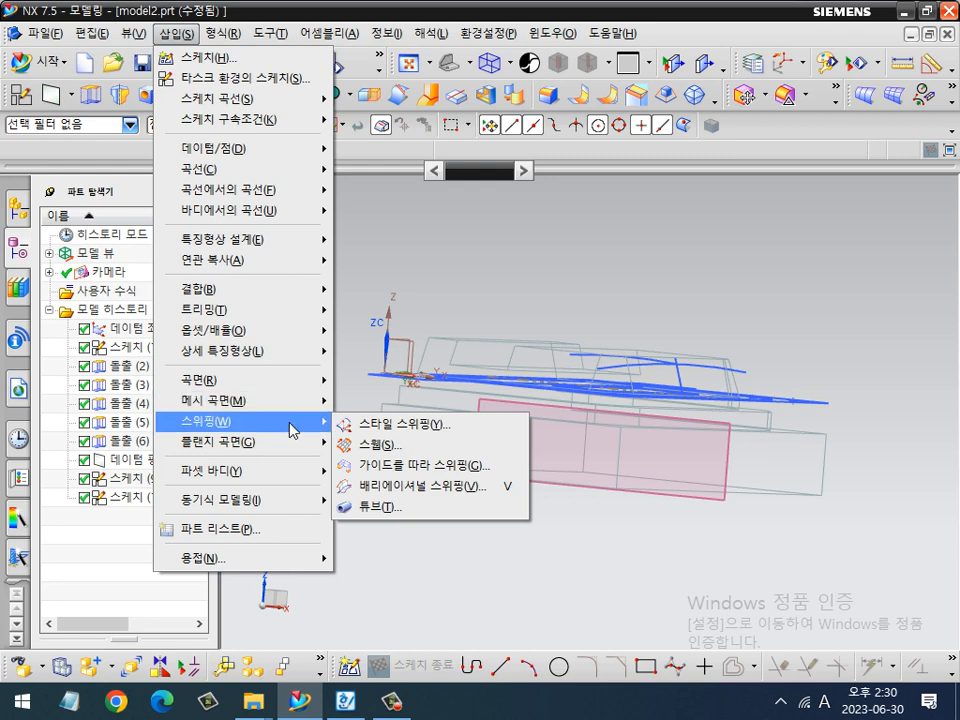
pyautogui.click(381, 465)
pyautogui.scroll(5, 640, 390)
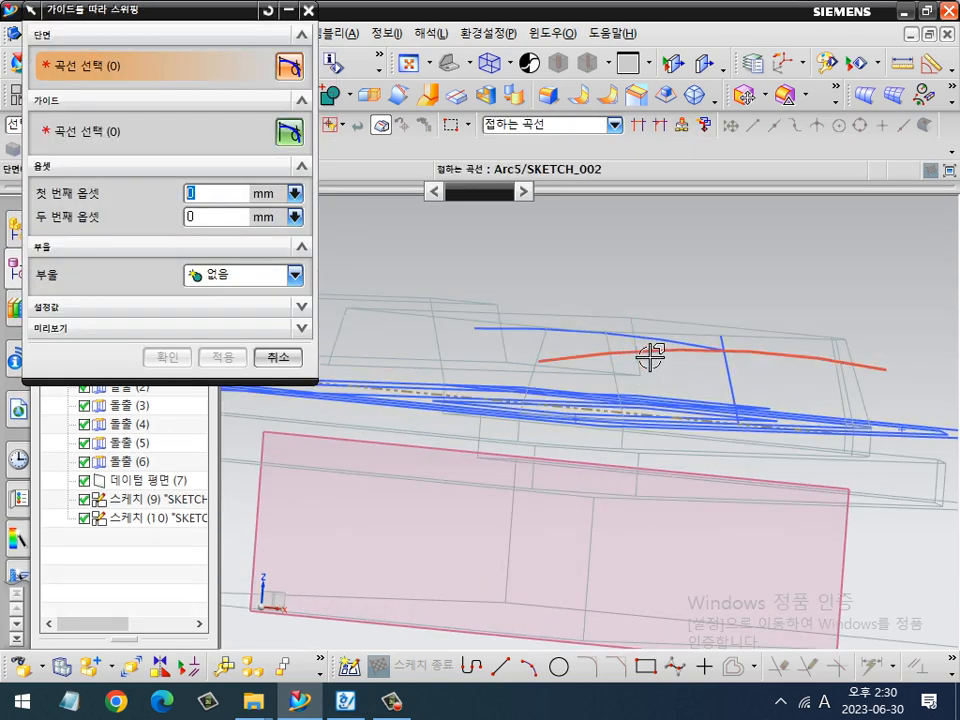
pyautogui.click(651, 356)
pyautogui.click(150, 132)
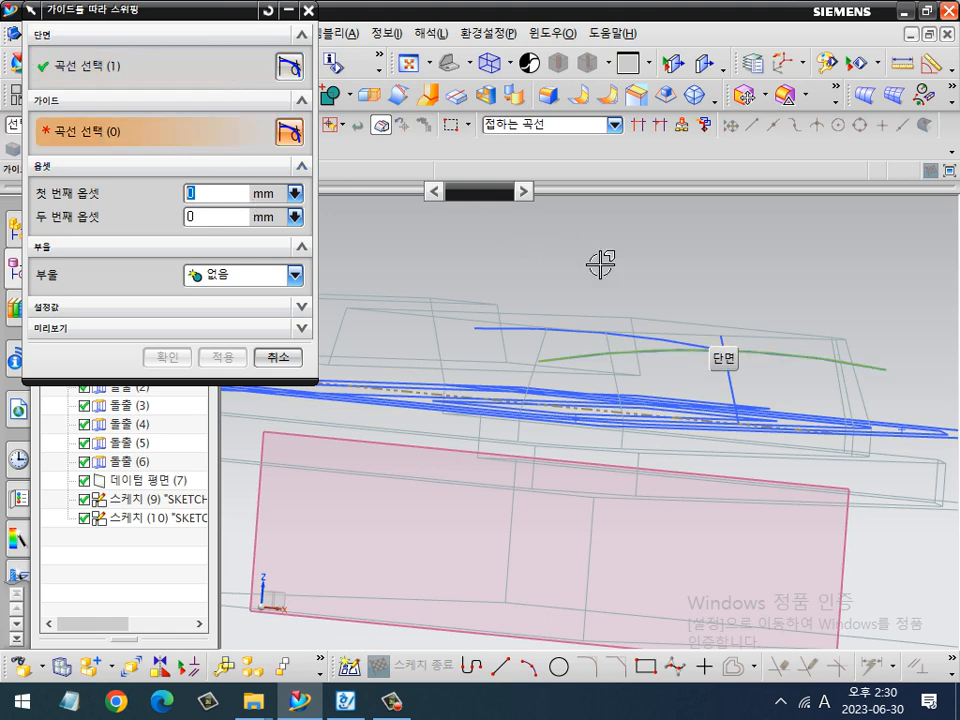
pyautogui.click(680, 342)
pyautogui.moveTo(671, 366); pyautogui.dragTo(350, 371, button='middle')
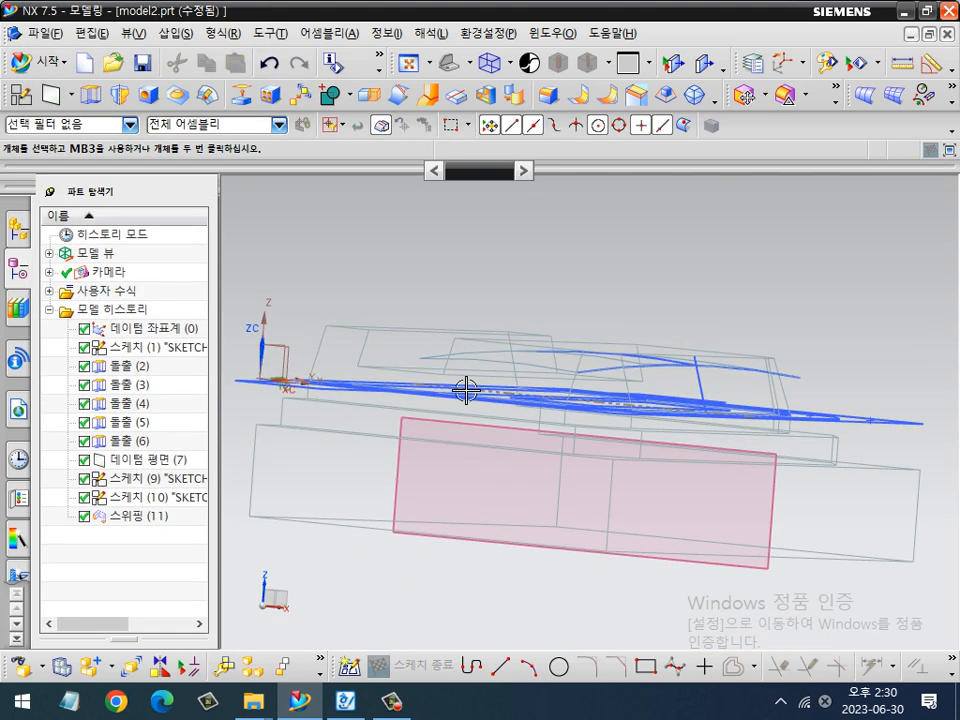
# Display the model shaded with edges and orient it so the swept sheet around the boss can be seen.
pyautogui.moveTo(461, 388); pyautogui.dragTo(394, 226, button='middle')
pyautogui.moveTo(367, 216); pyautogui.dragTo(369, 186, button='right')
pyautogui.moveTo(288, 309); pyautogui.dragTo(307, 303, button='middle')
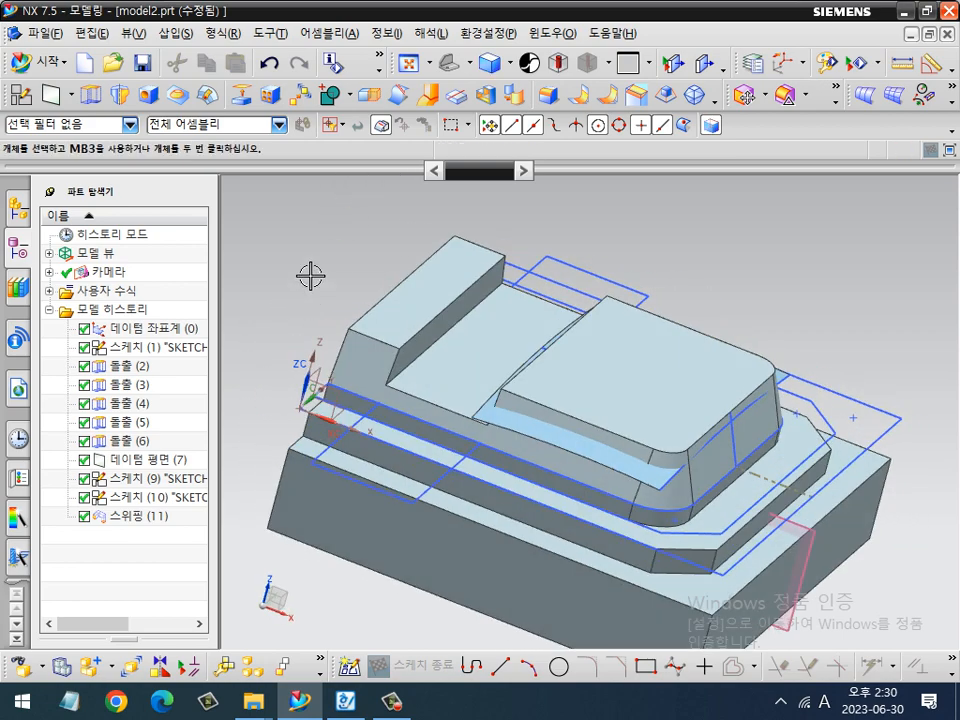
# Extend the swept sheet's edge at the boss's outer end by a distance of 5 mm with Trim and Extend.
pyautogui.click(428, 96)
pyautogui.click(745, 396)
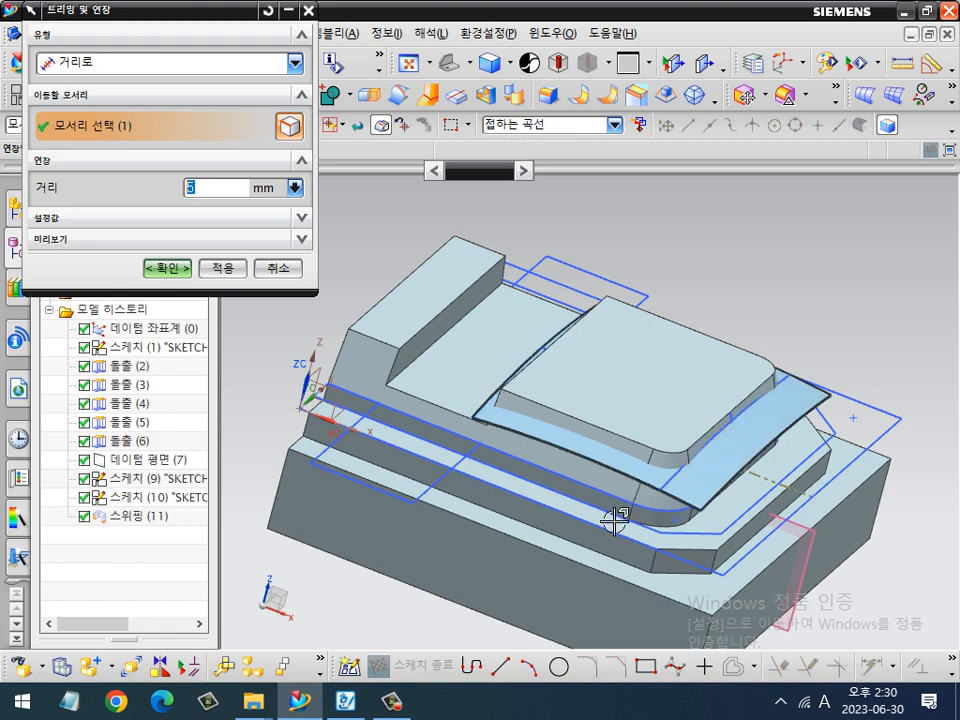
pyautogui.moveTo(446, 436); pyautogui.dragTo(459, 392, button='middle')
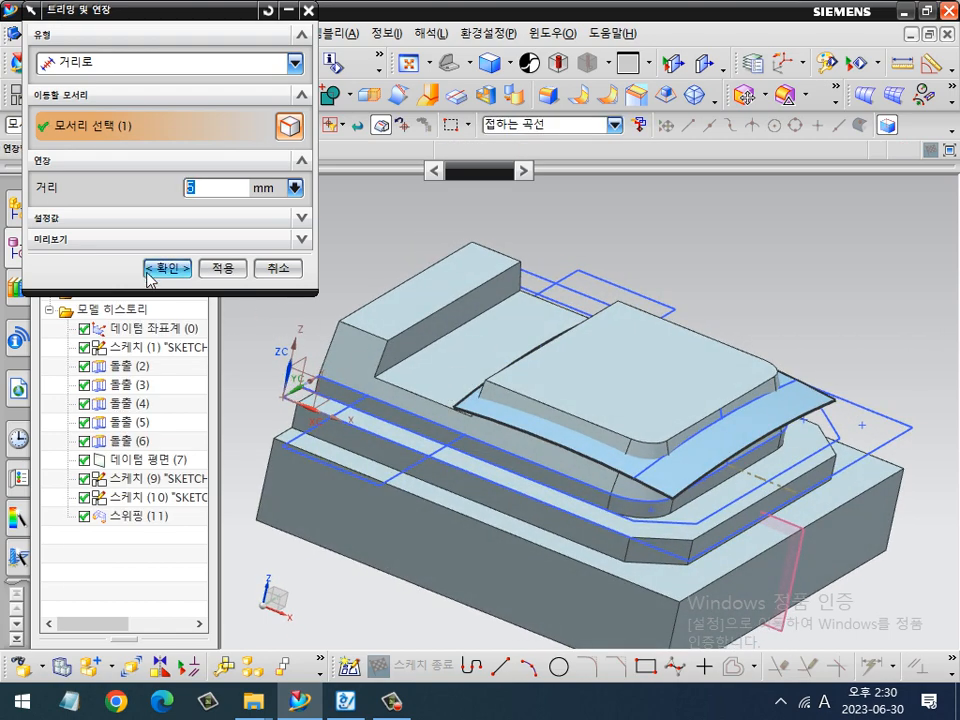
pyautogui.click(167, 268)
# Trim the solid body with the extended sheet, removing the boss material above the curved surface.
pyautogui.click(272, 95)
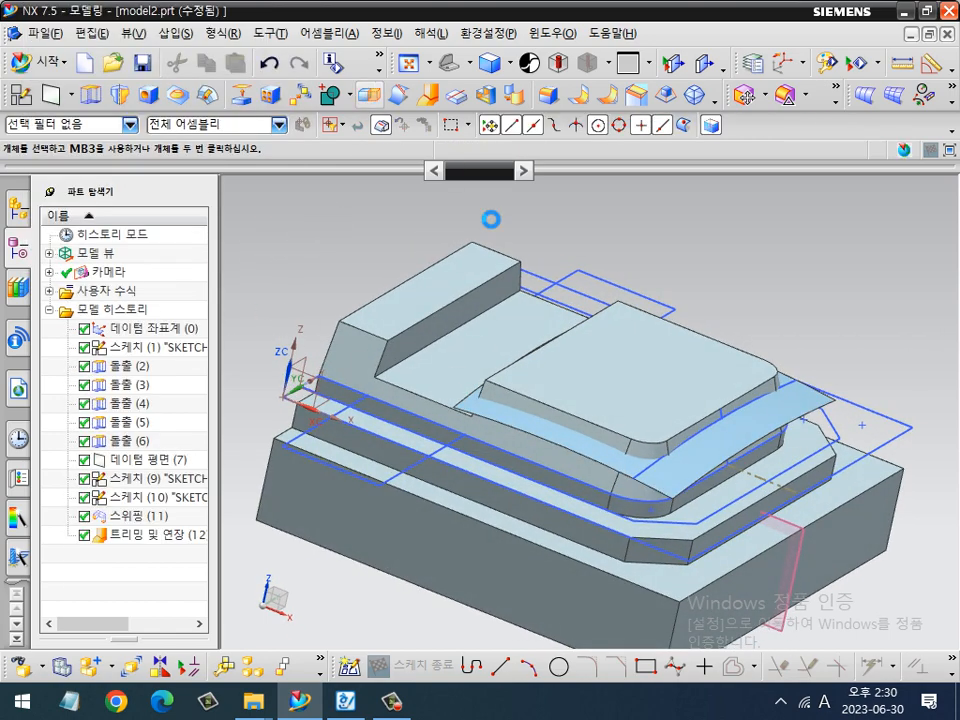
pyautogui.click(593, 357)
pyautogui.click(133, 158)
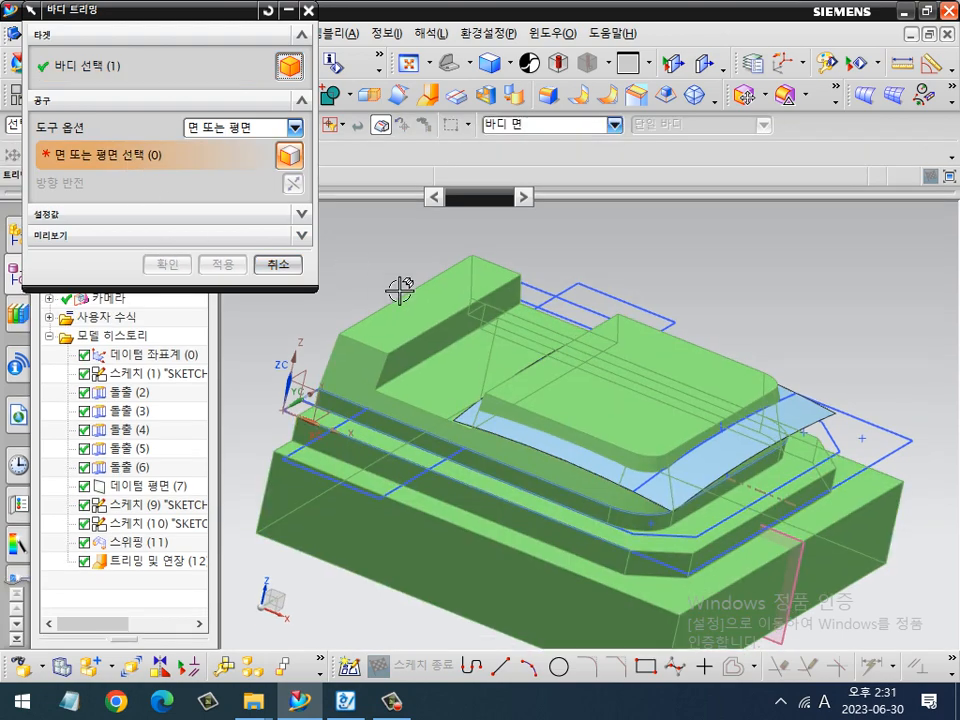
pyautogui.click(515, 433)
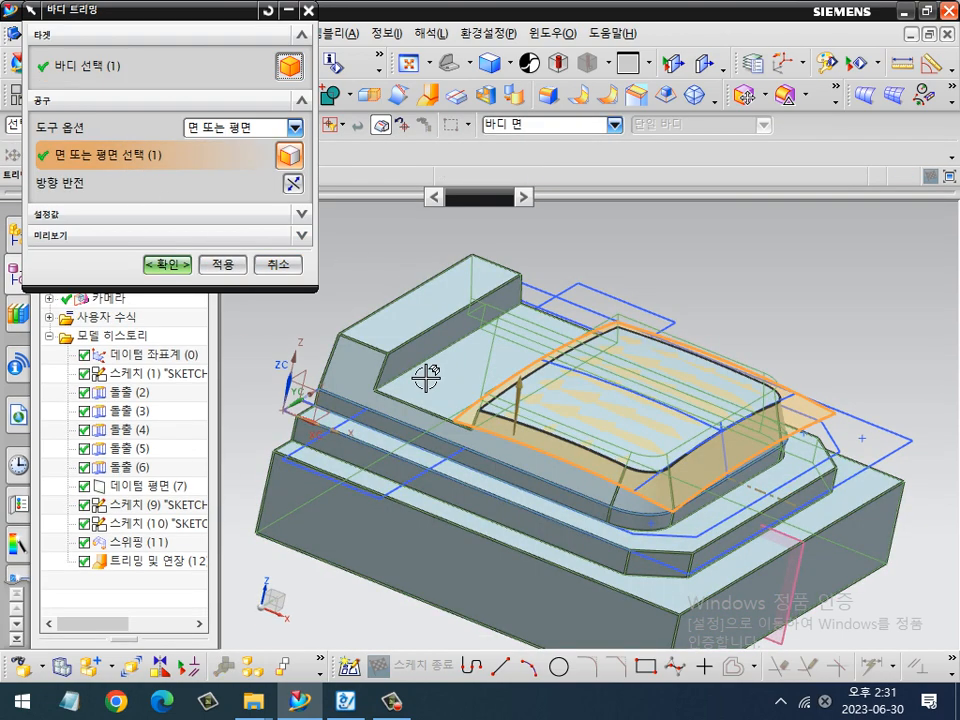
pyautogui.click(168, 265)
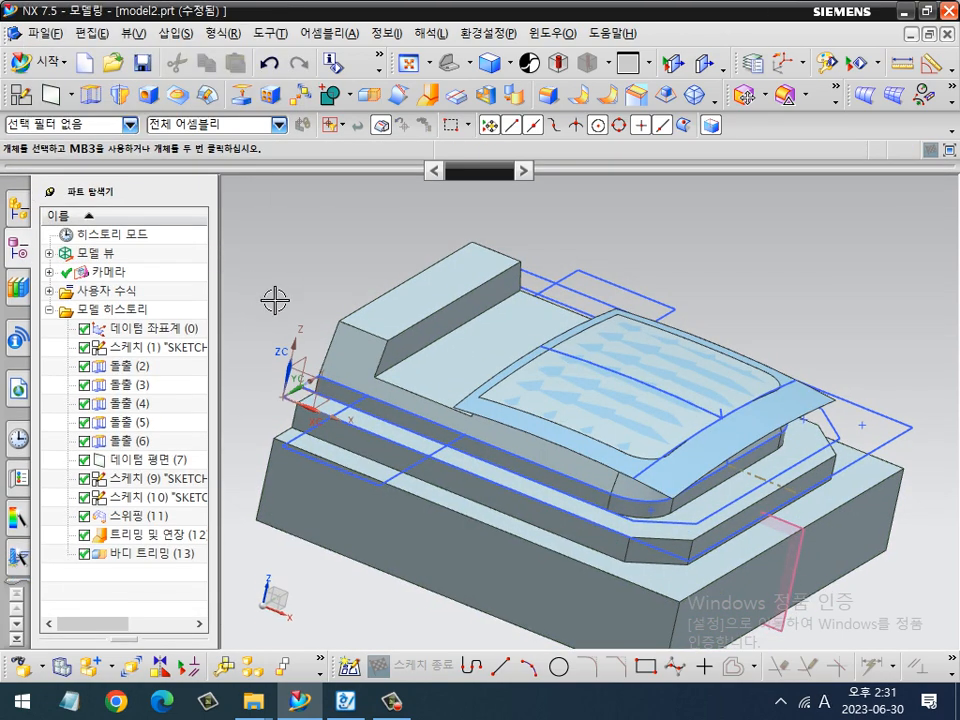
# Check the boss top in the exam drawing and hide the extended sheet in the model.
pyautogui.click(346, 702)
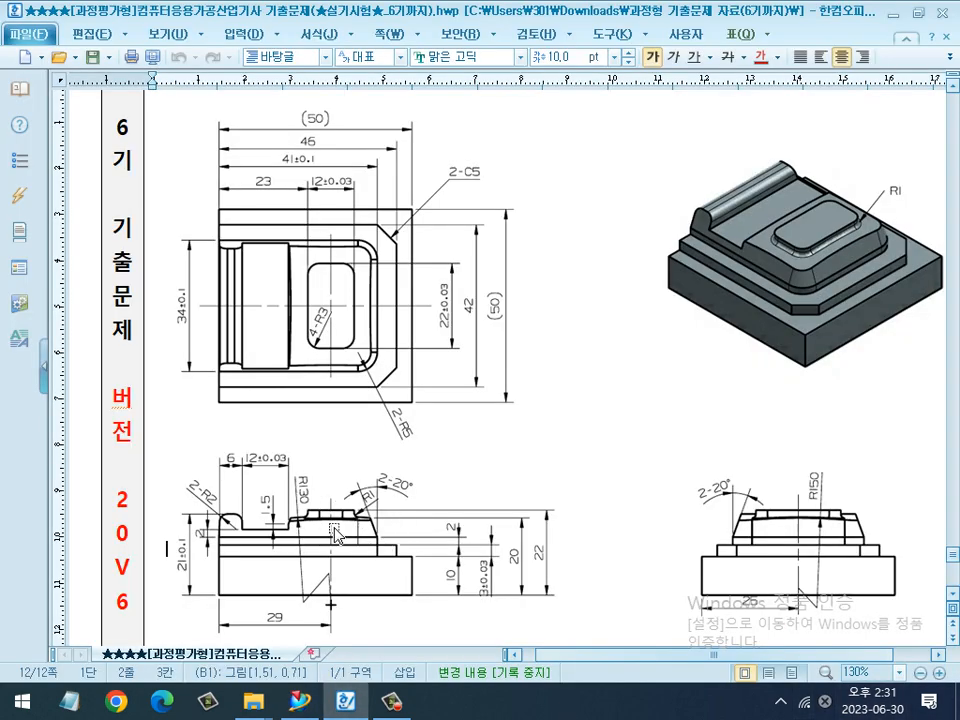
pyautogui.hotkey('alt', 'Tab')
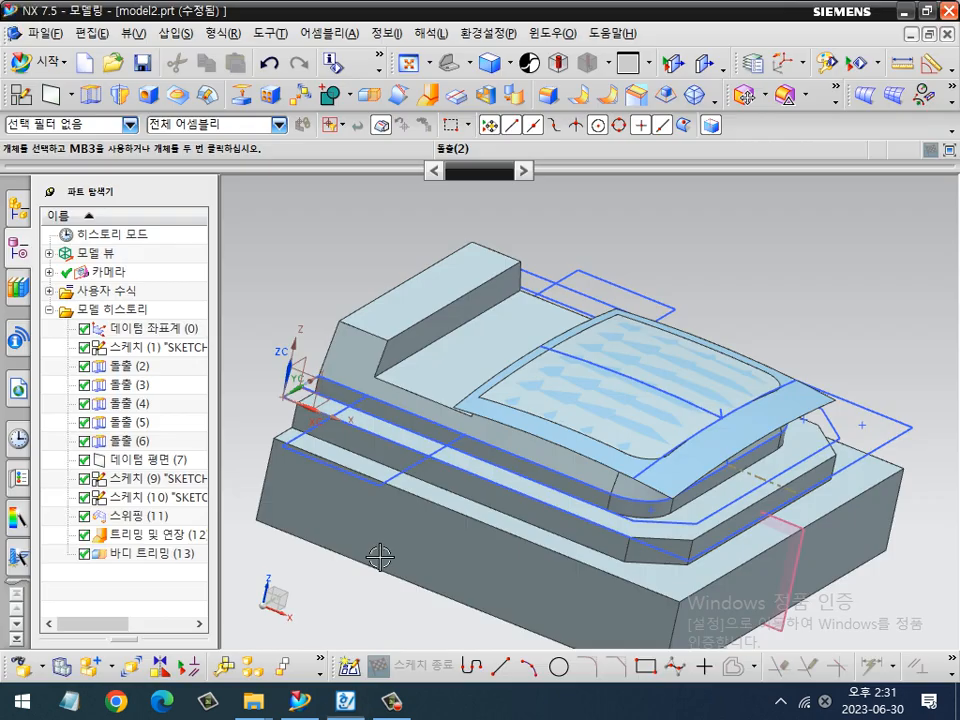
pyautogui.scroll(3, 800, 398)
pyautogui.rightClick(806, 391)
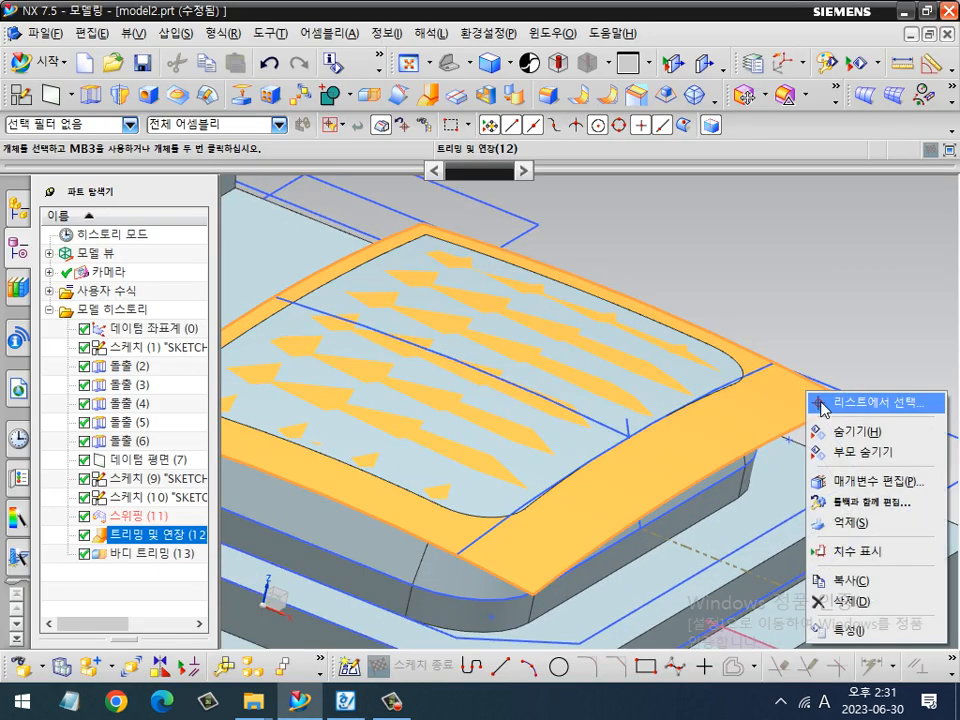
pyautogui.click(818, 429)
pyautogui.hotkey('ctrl', 'f')
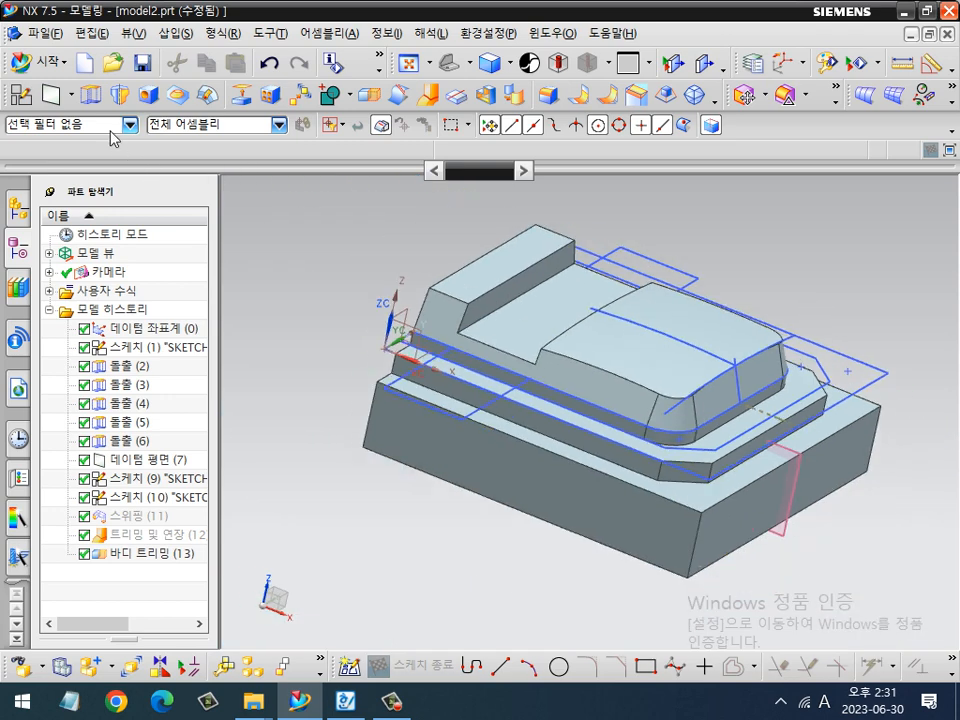
# Extrude the inner rectangular sketch profile on the boss from 0 to 7 mm and unite it with the body.
pyautogui.click(91, 96)
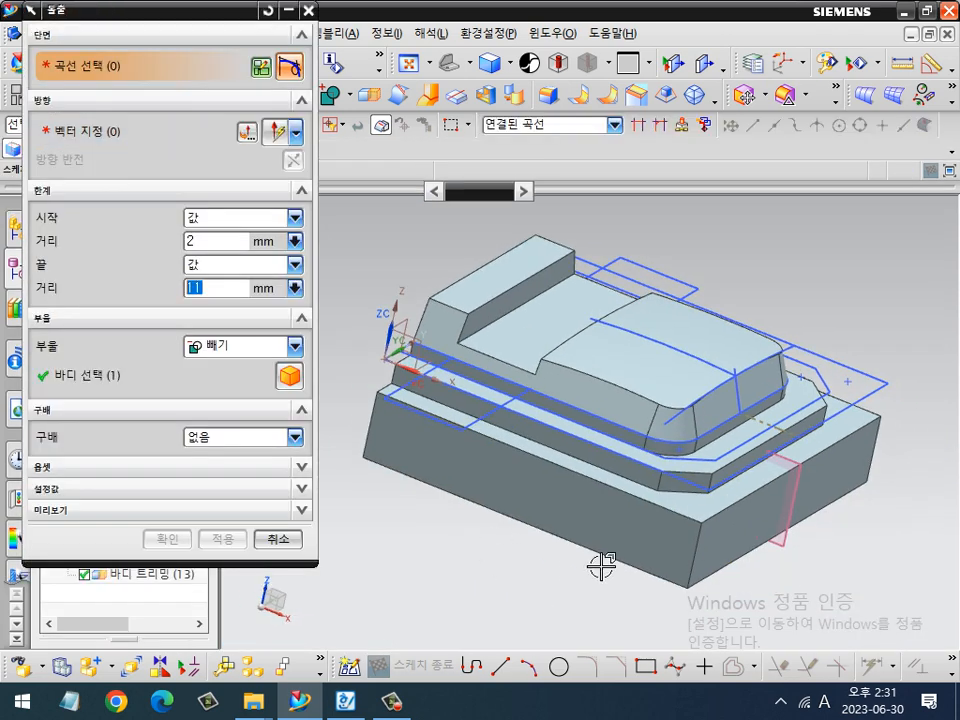
pyautogui.moveTo(383, 512); pyautogui.dragTo(343, 506, button='right')
pyautogui.scroll(2, 626, 424)
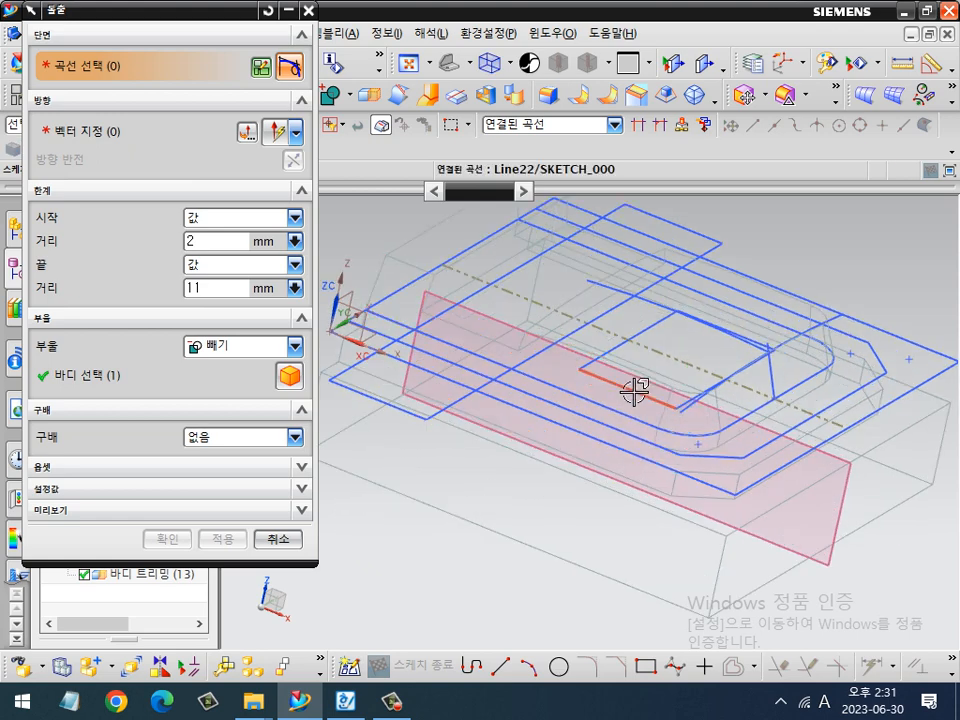
pyautogui.click(634, 390)
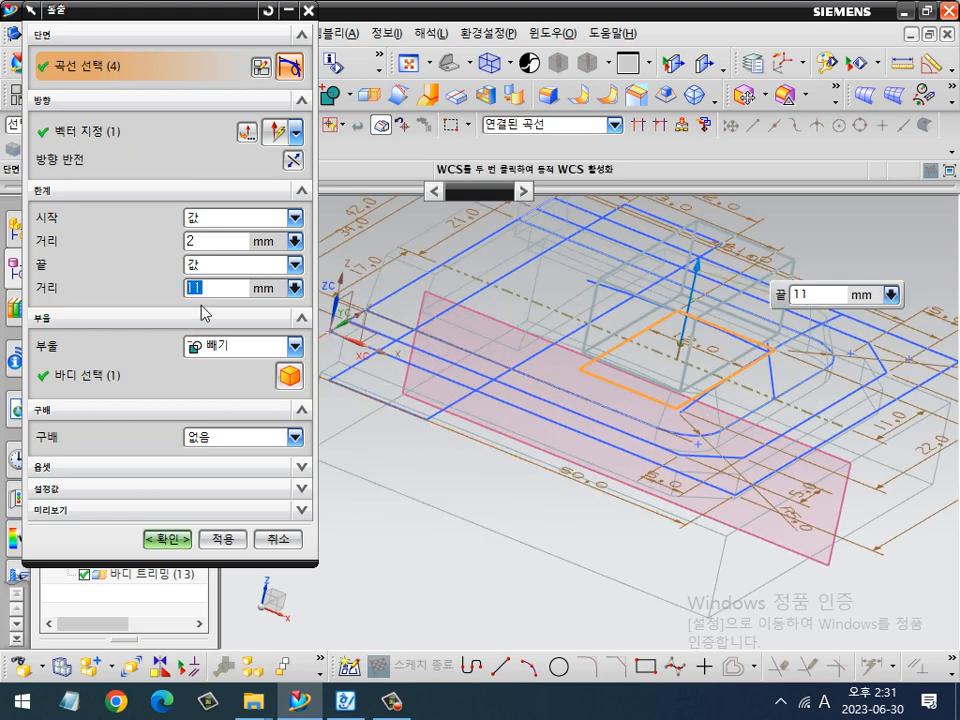
pyautogui.doubleClick(192, 242)
pyautogui.write('0')
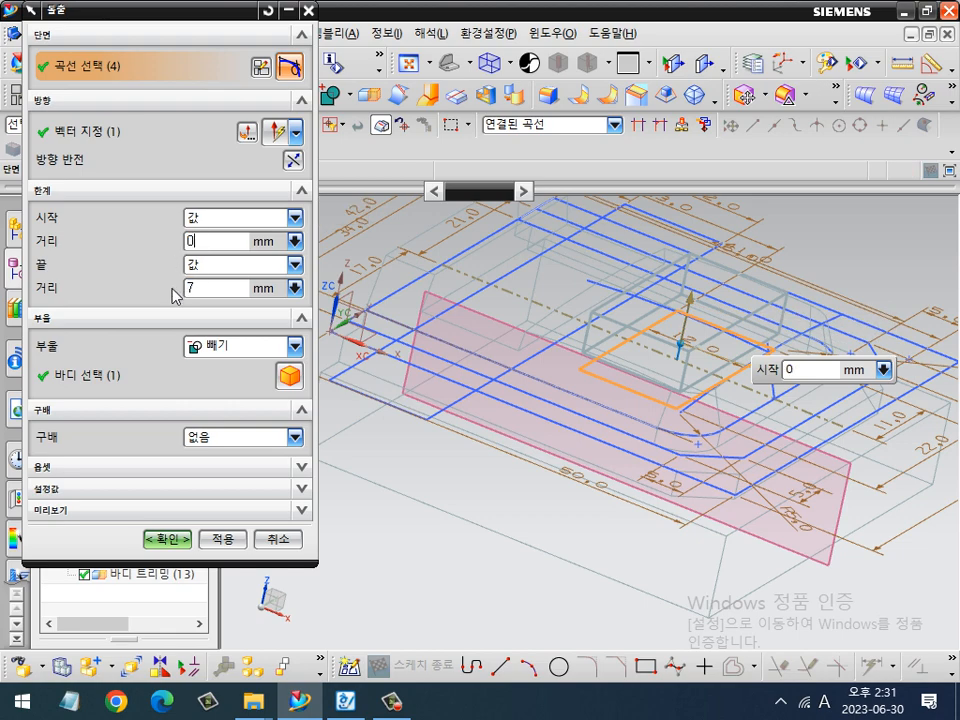
pyautogui.moveTo(853, 238); pyautogui.dragTo(847, 214, button='right')
pyautogui.moveTo(493, 570); pyautogui.dragTo(475, 550, button='middle')
pyautogui.click(238, 346)
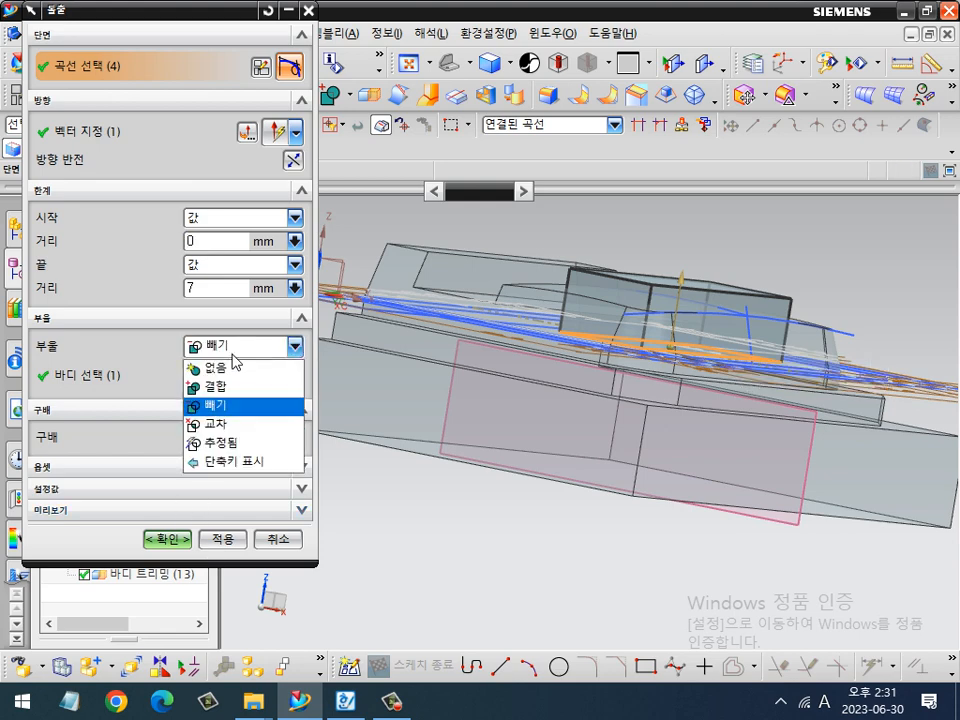
pyautogui.click(222, 382)
pyautogui.click(182, 543)
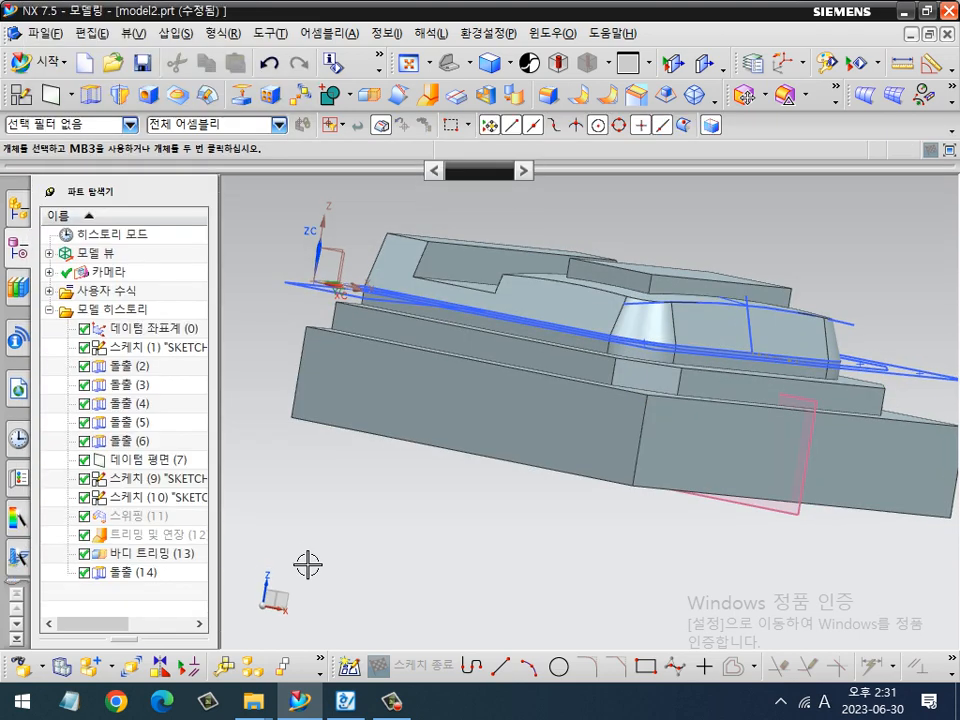
# Compare the raised pad with the exam drawing and inspect it in trimetric, front and isometric views.
pyautogui.press('Home')
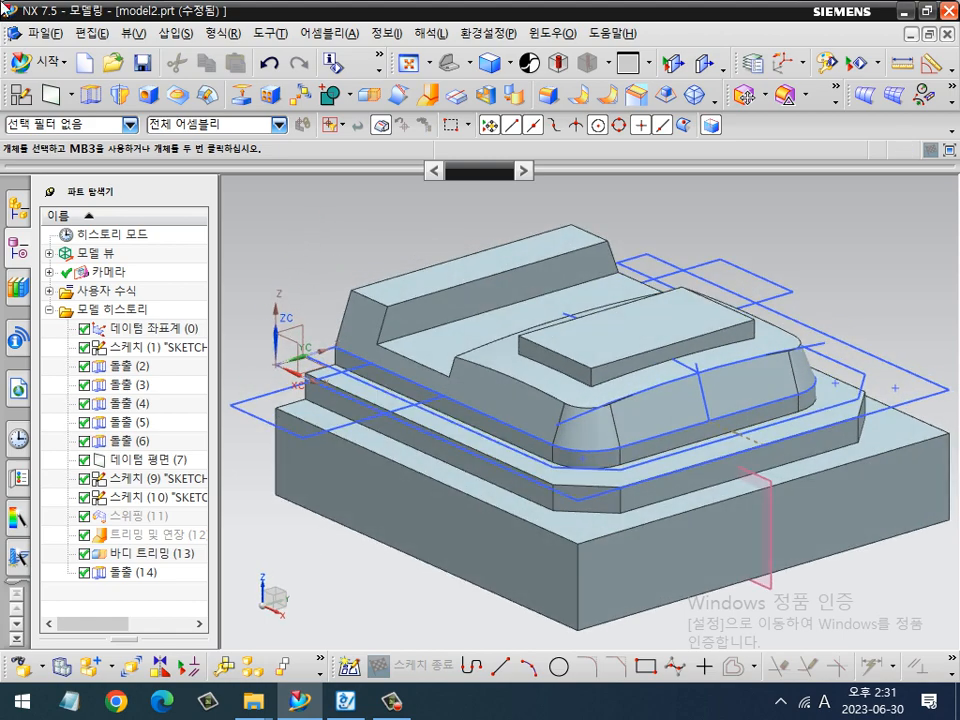
pyautogui.hotkey('alt', 'Tab')
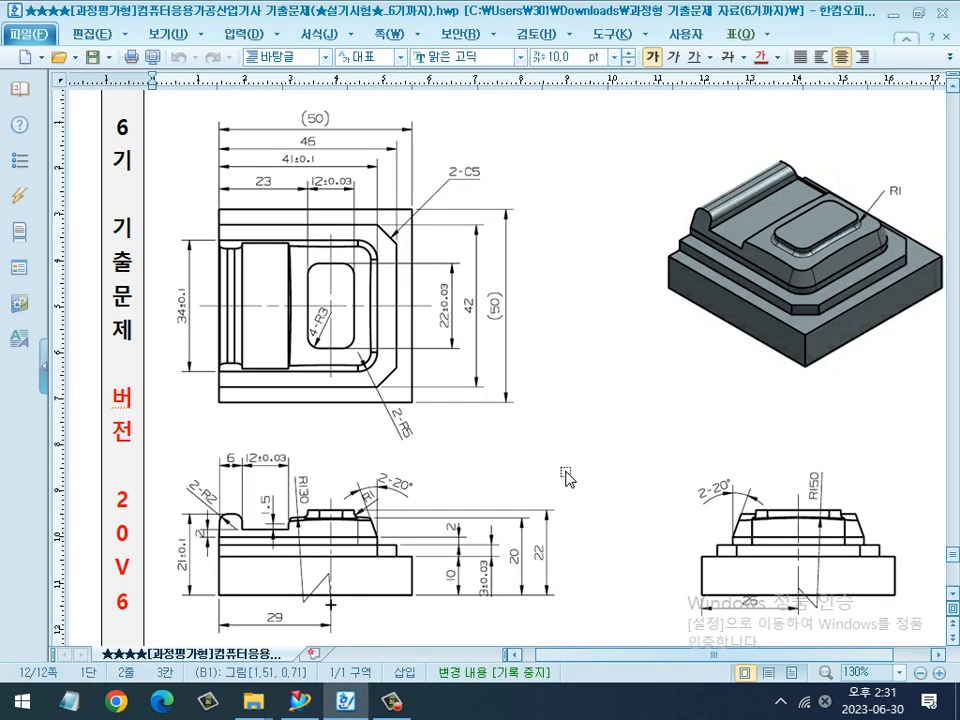
pyautogui.hotkey('alt', 'Tab')
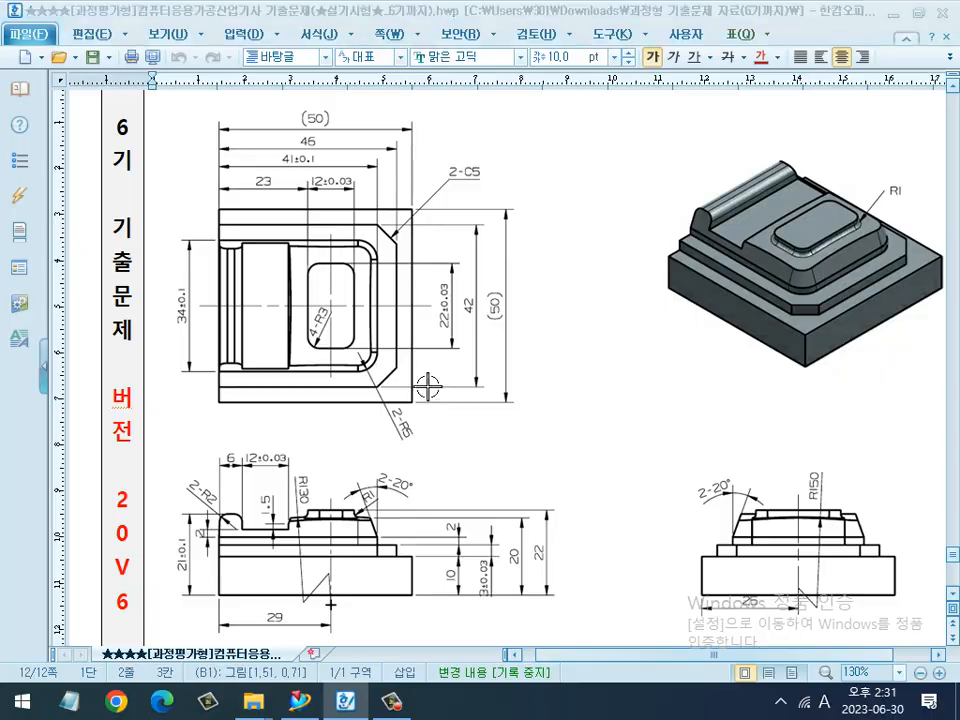
pyautogui.click(660, 360)
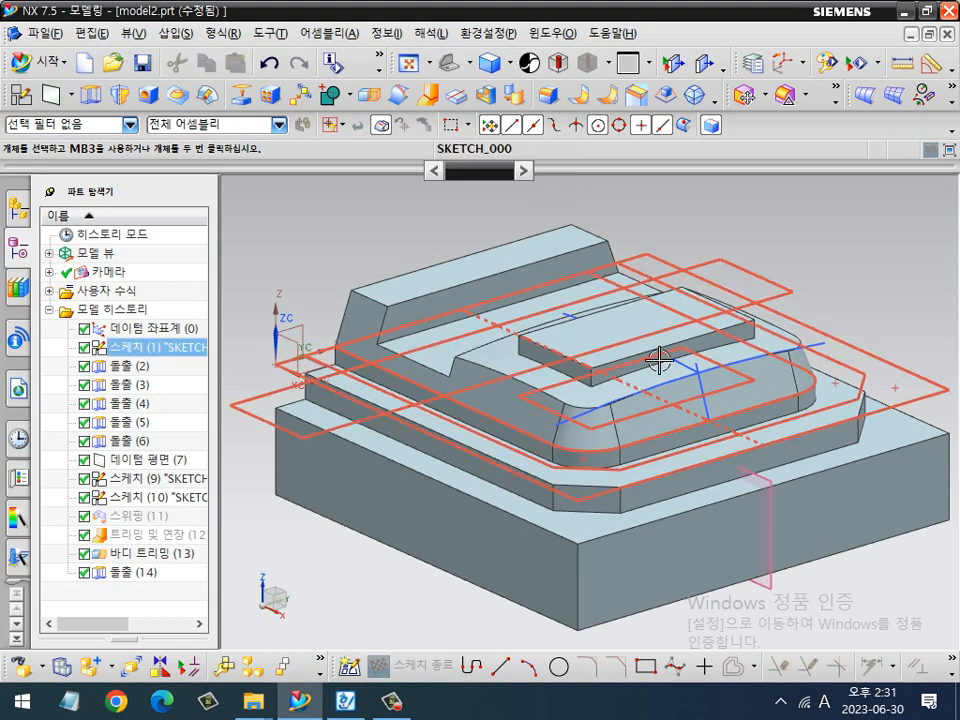
pyautogui.hotkey('ctrl', 'w')
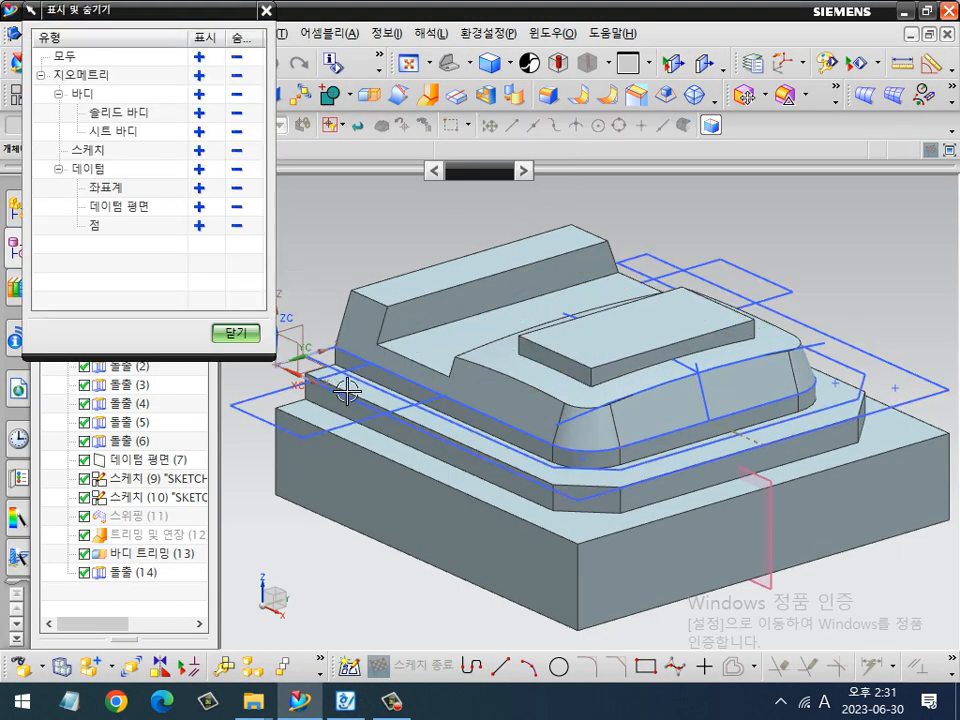
pyautogui.moveTo(343, 386)
pyautogui.mouseDown(button='middle')
pyautogui.moveTo(428, 430)
pyautogui.moveTo(450, 456)
pyautogui.moveTo(422, 506)
pyautogui.moveTo(568, 445)
pyautogui.mouseUp(button='middle')
pyautogui.press('Escape')
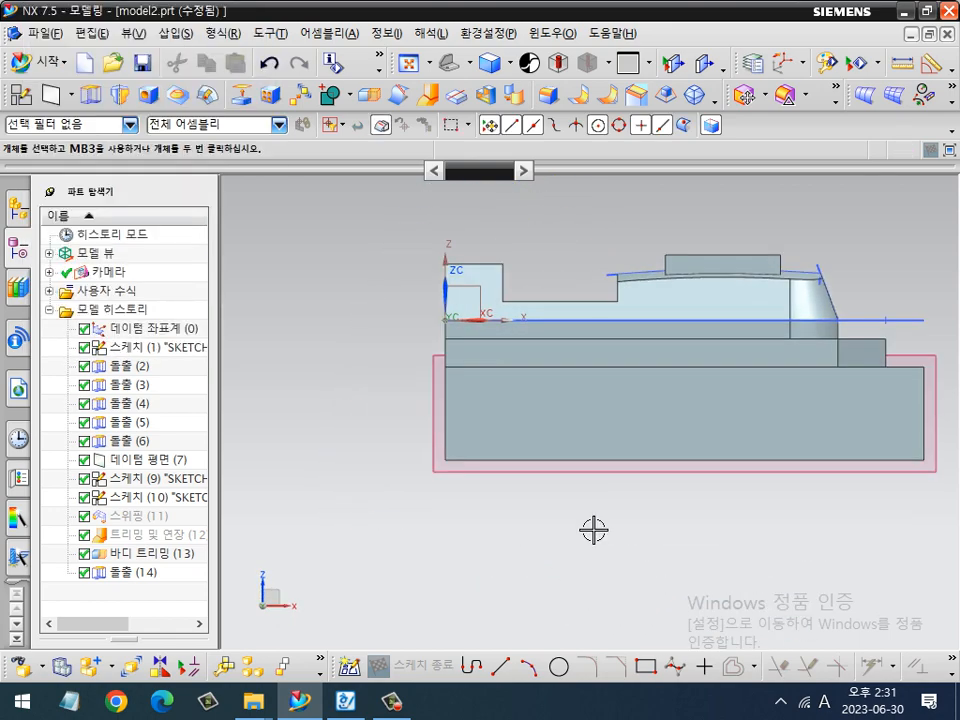
pyautogui.press('End')
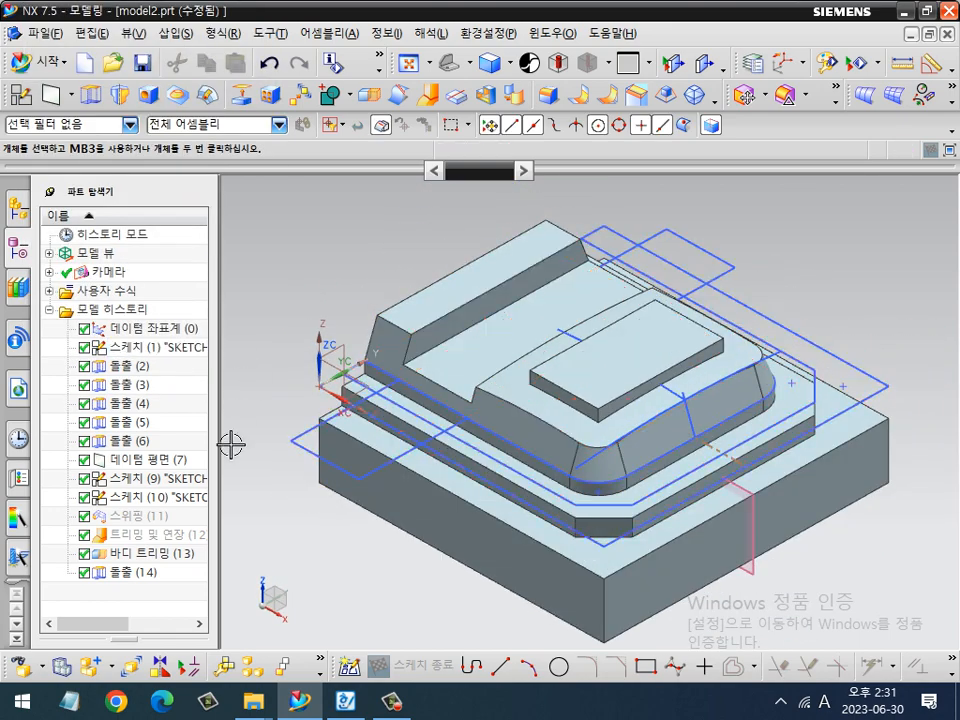
pyautogui.hotkey('ctrl', '2')
pyautogui.moveTo(374, 371); pyautogui.dragTo(354, 374)
pyautogui.press('Escape')
pyautogui.keyDown('shift'); pyautogui.moveTo(325, 334); pyautogui.dragTo(328, 325, button='middle'); pyautogui.keyUp('shift')
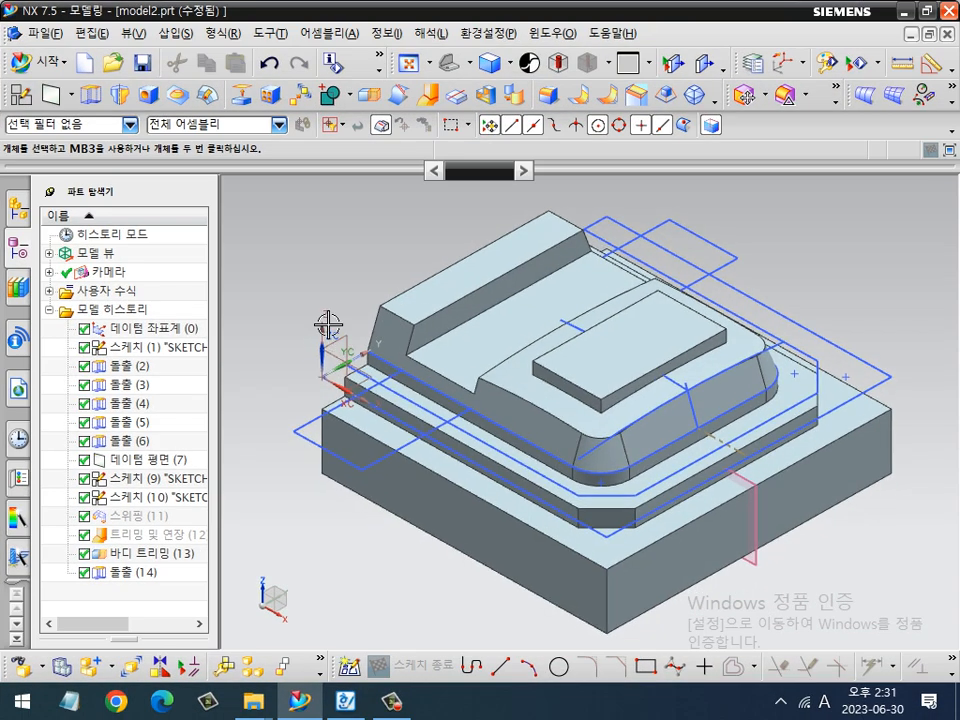
# Round the four vertical corner edges of the raised rectangular pad with a 3 mm edge blend.
pyautogui.click(548, 96)
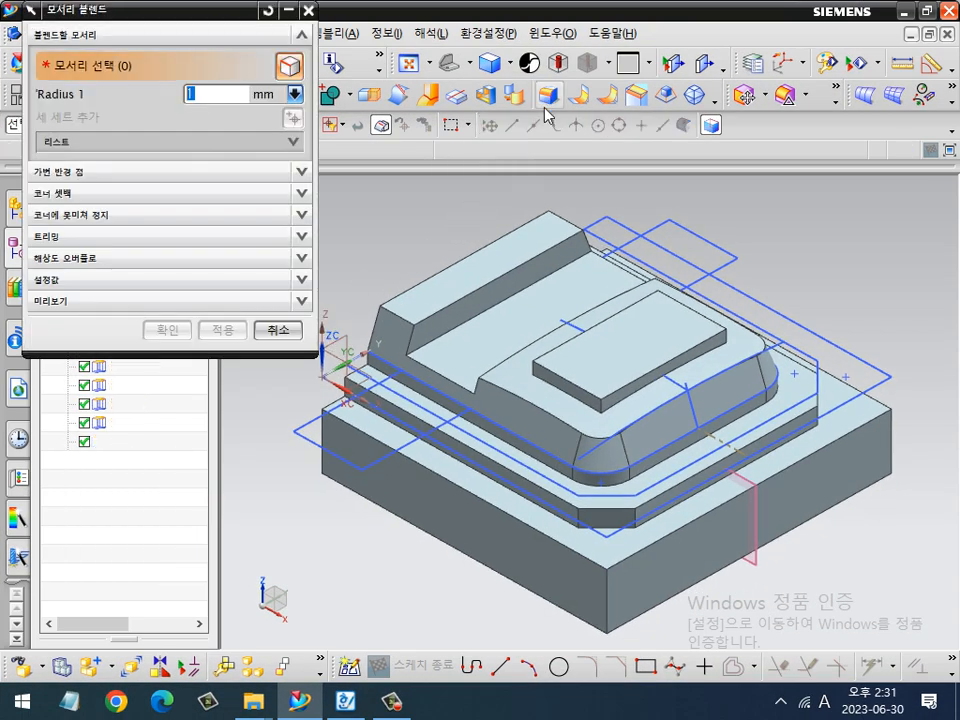
pyautogui.write('3')
pyautogui.scroll(3, 696, 317)
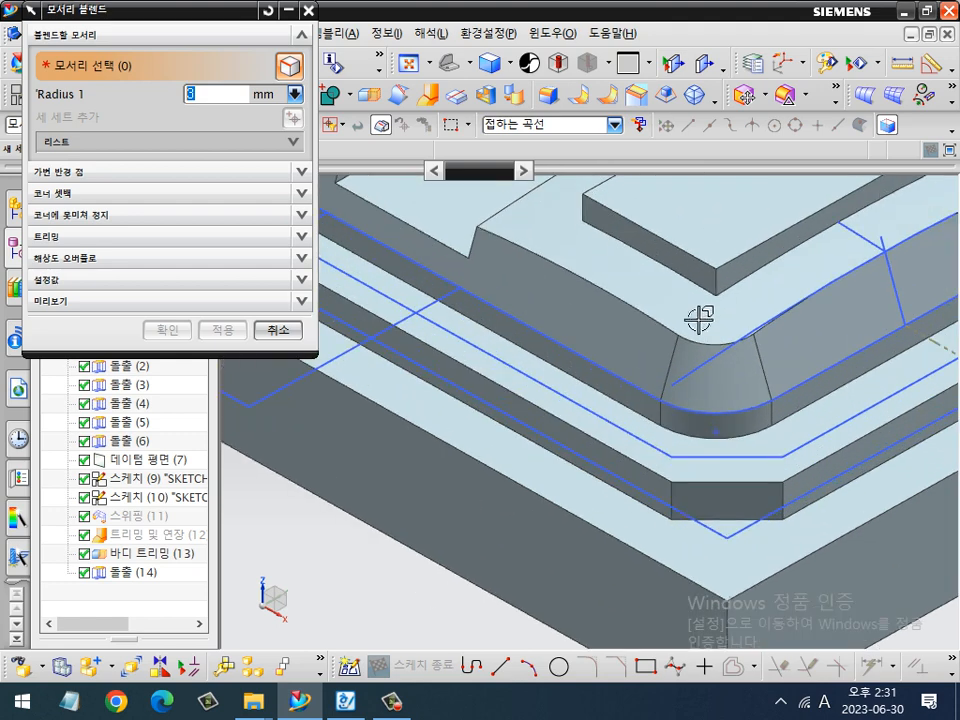
pyautogui.click(716, 278)
pyautogui.click(584, 208)
pyautogui.keyDown('shift'); pyautogui.moveTo(584, 208); pyautogui.dragTo(456, 510, button='middle'); pyautogui.keyUp('shift')
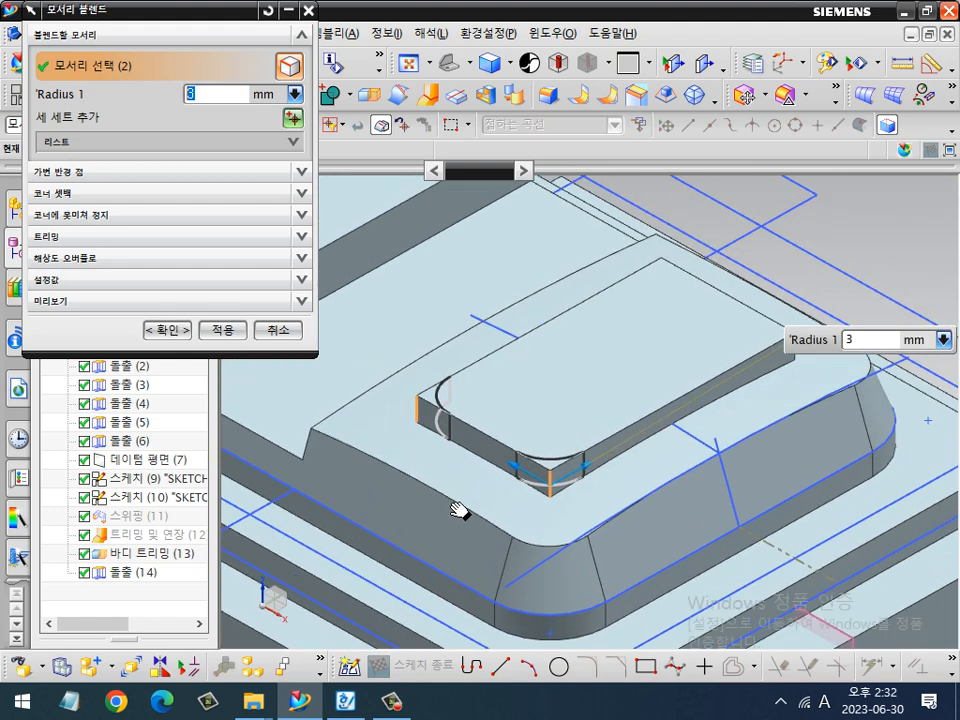
pyautogui.click(790, 352)
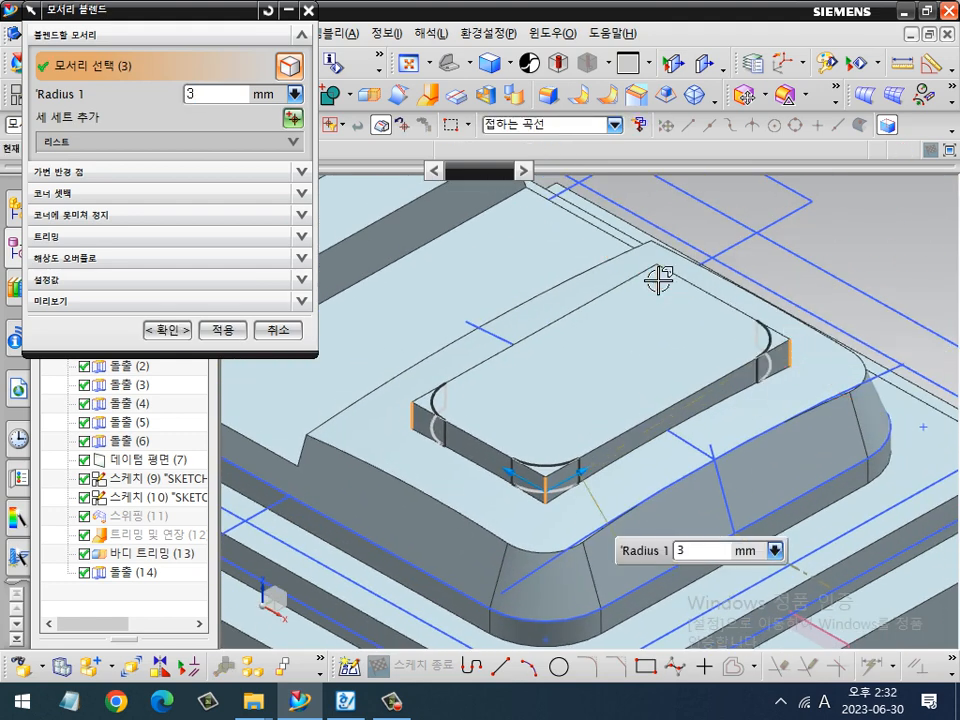
pyautogui.click(660, 275)
pyautogui.click(190, 331)
# Examine the exam drawing's top, front and isometric views for the fillets around the pad and rib.
pyautogui.hotkey('alt', 'Tab')
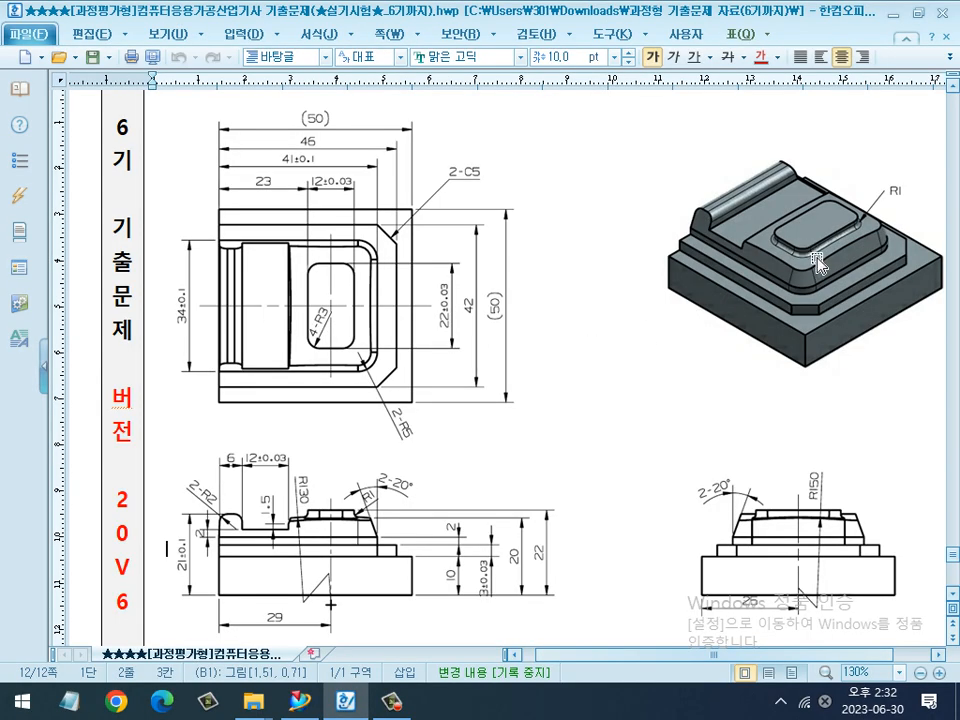
pyautogui.keyDown('ctrl'); pyautogui.scroll(1, 917, 320); pyautogui.keyUp('ctrl')
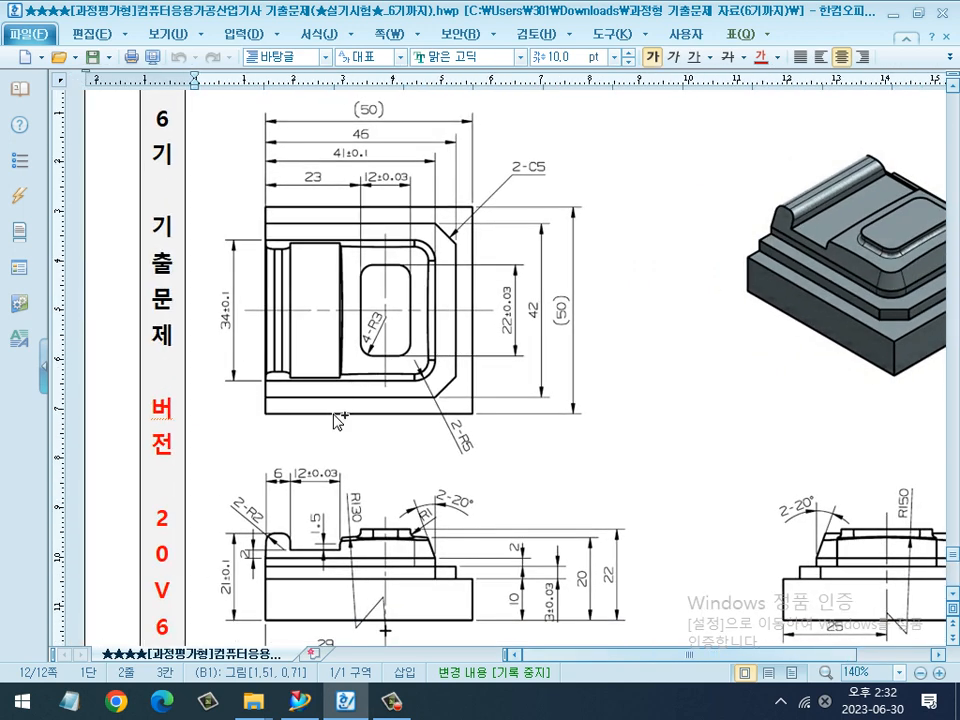
pyautogui.keyDown('ctrl'); pyautogui.scroll(-1, 722, 347); pyautogui.keyUp('ctrl')
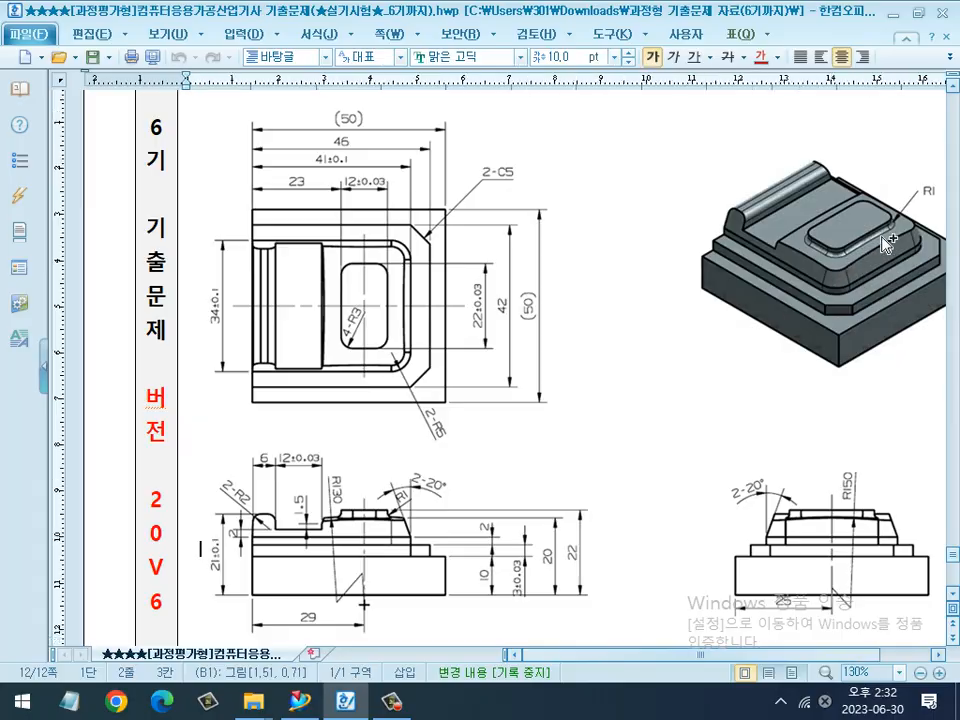
pyautogui.hotkey('ctrl', '2')
pyautogui.moveTo(883, 234)
pyautogui.mouseDown()
pyautogui.moveTo(851, 257)
pyautogui.moveTo(852, 210)
pyautogui.mouseUp()
pyautogui.press('Escape')
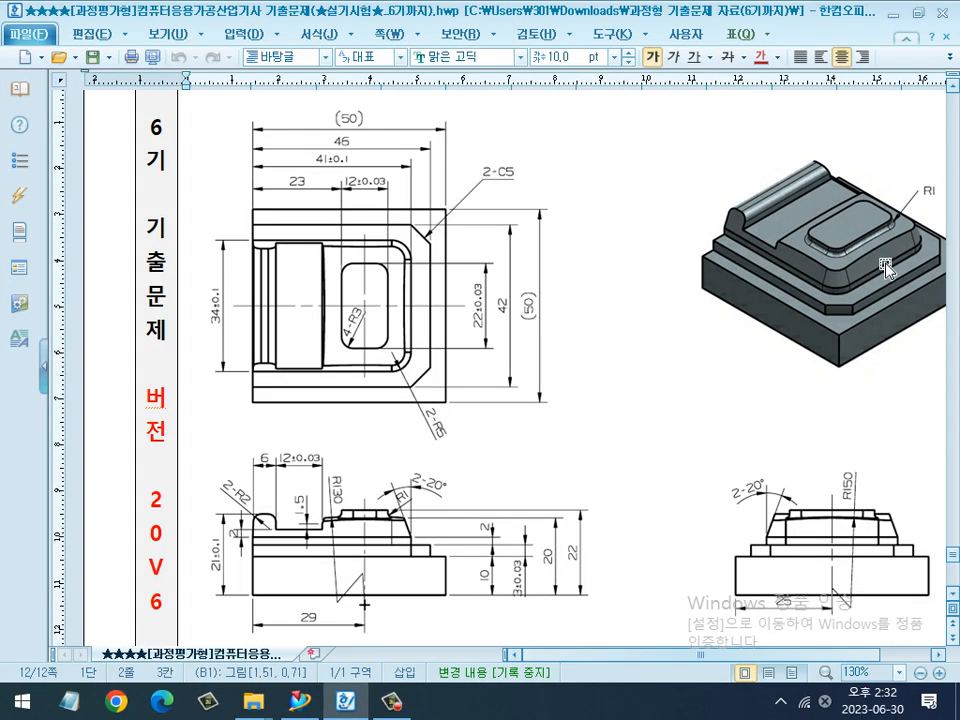
pyautogui.keyDown('ctrl'); pyautogui.scroll(2, 910, 280); pyautogui.keyUp('ctrl')
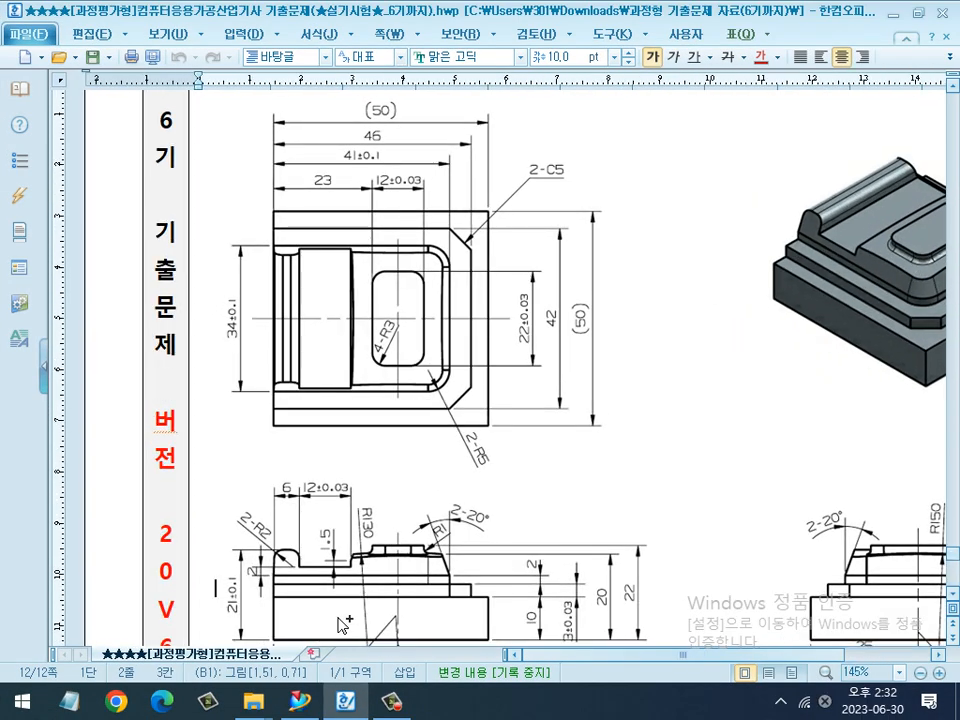
pyautogui.keyDown('ctrl'); pyautogui.scroll(-1, 486, 626); pyautogui.keyUp('ctrl')
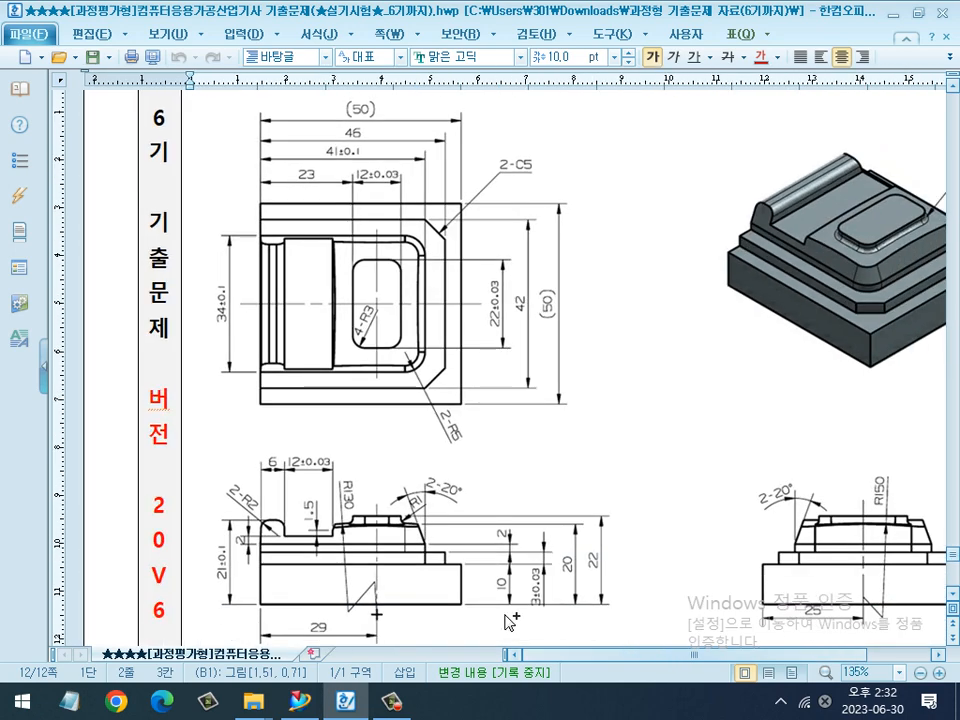
pyautogui.keyDown('ctrl'); pyautogui.scroll(-3, 808, 357); pyautogui.keyUp('ctrl')
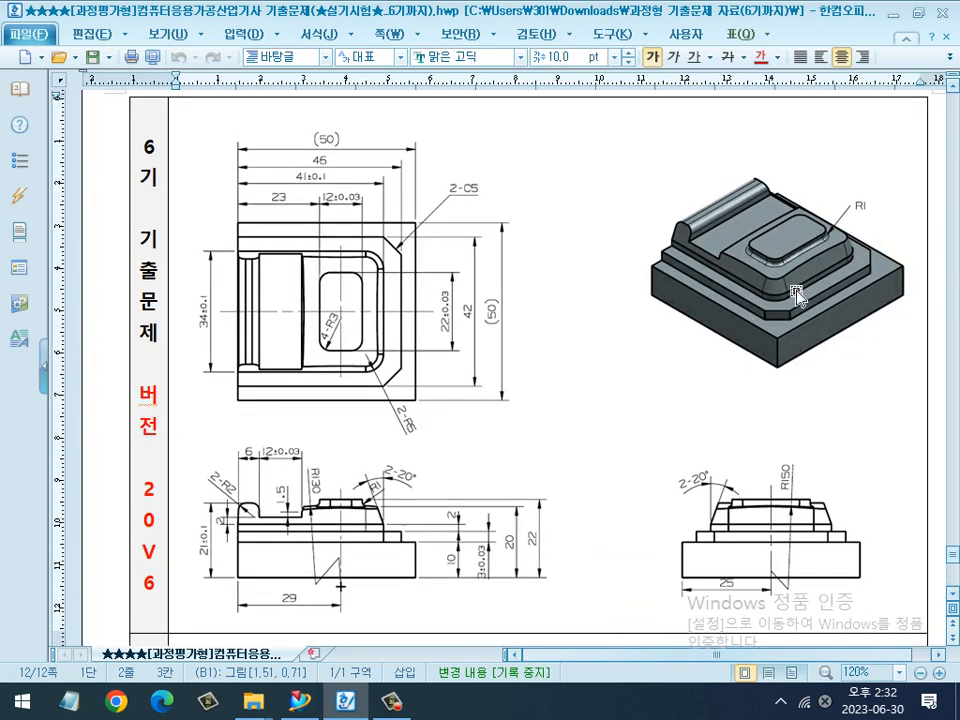
# Return to the NX model and round the two long top edges of the raised rib with a 2 mm edge blend.
pyautogui.hotkey('alt', 'Tab')
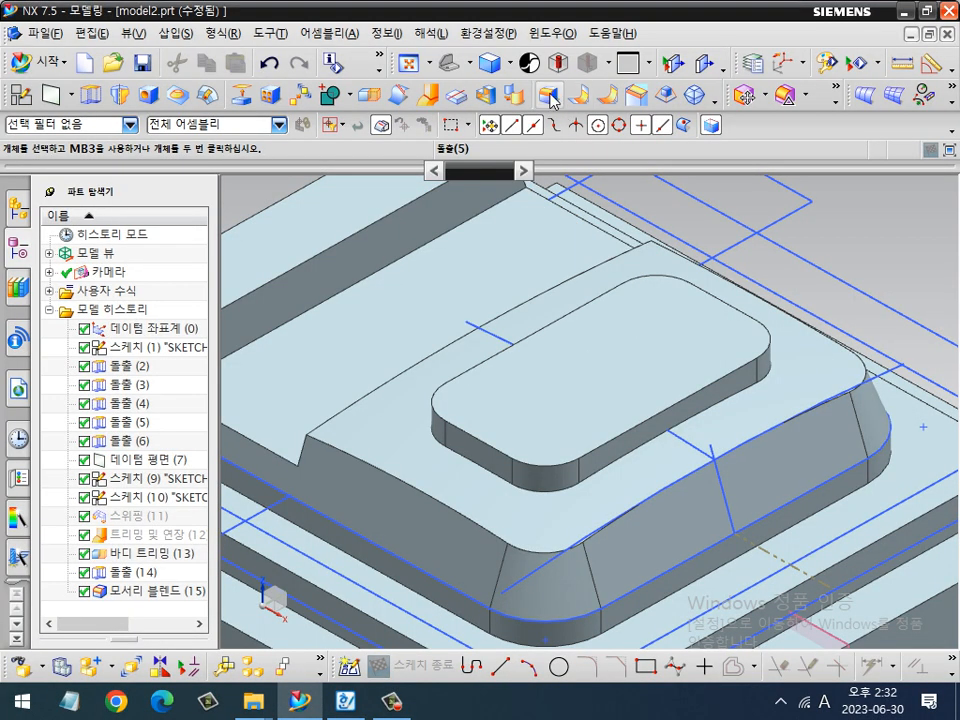
pyautogui.click(548, 96)
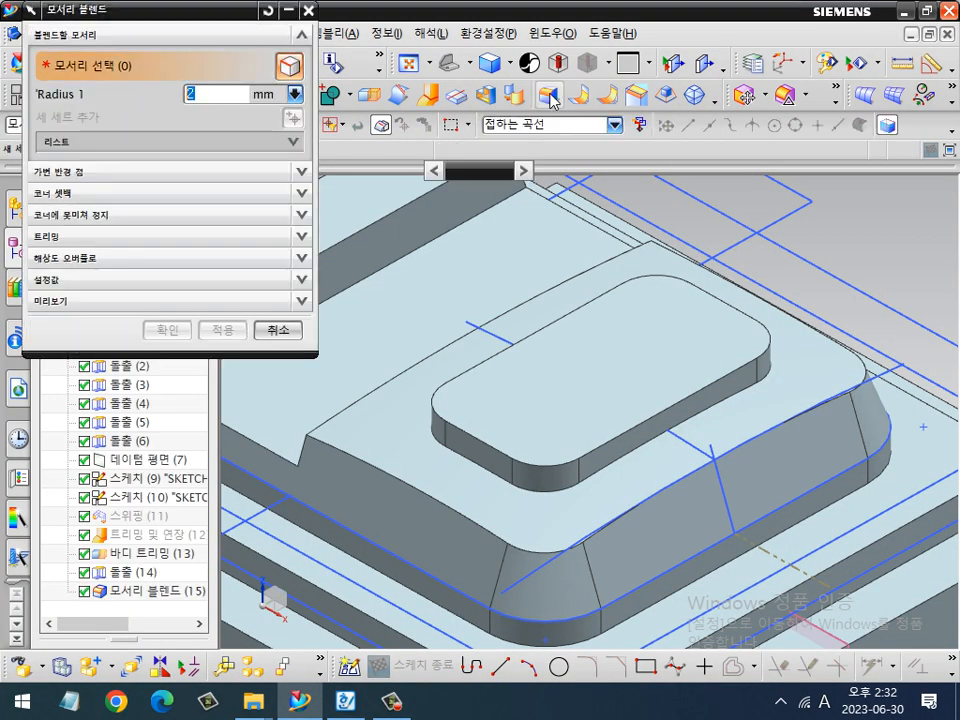
pyautogui.keyDown('shift'); pyautogui.moveTo(437, 289); pyautogui.dragTo(565, 343, button='middle'); pyautogui.keyUp('shift')
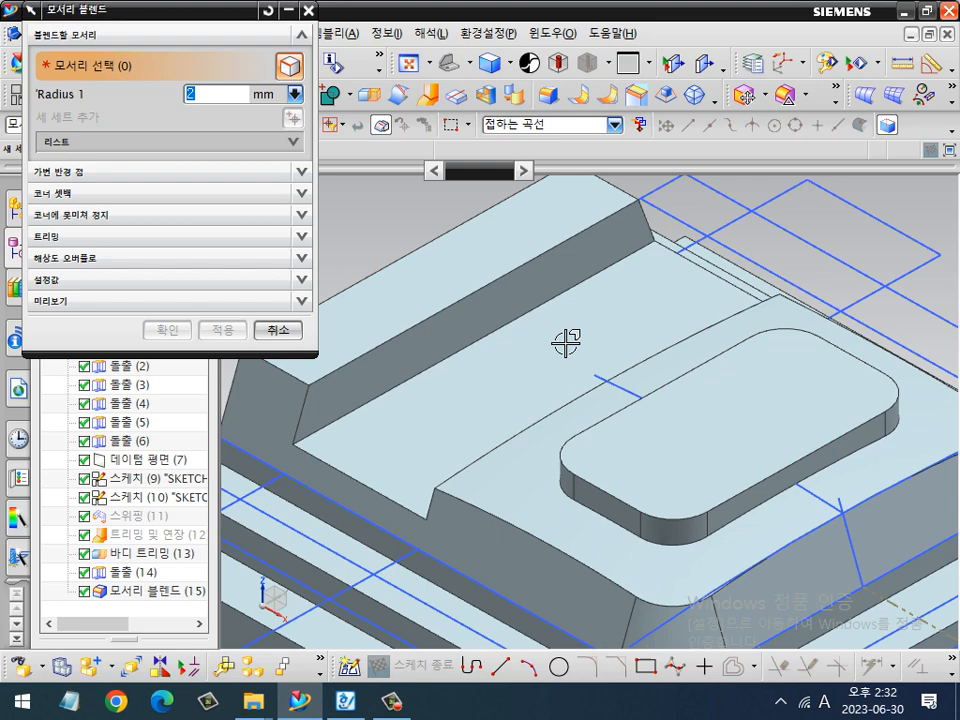
pyautogui.click(523, 265)
pyautogui.click(403, 246)
pyautogui.click(163, 329)
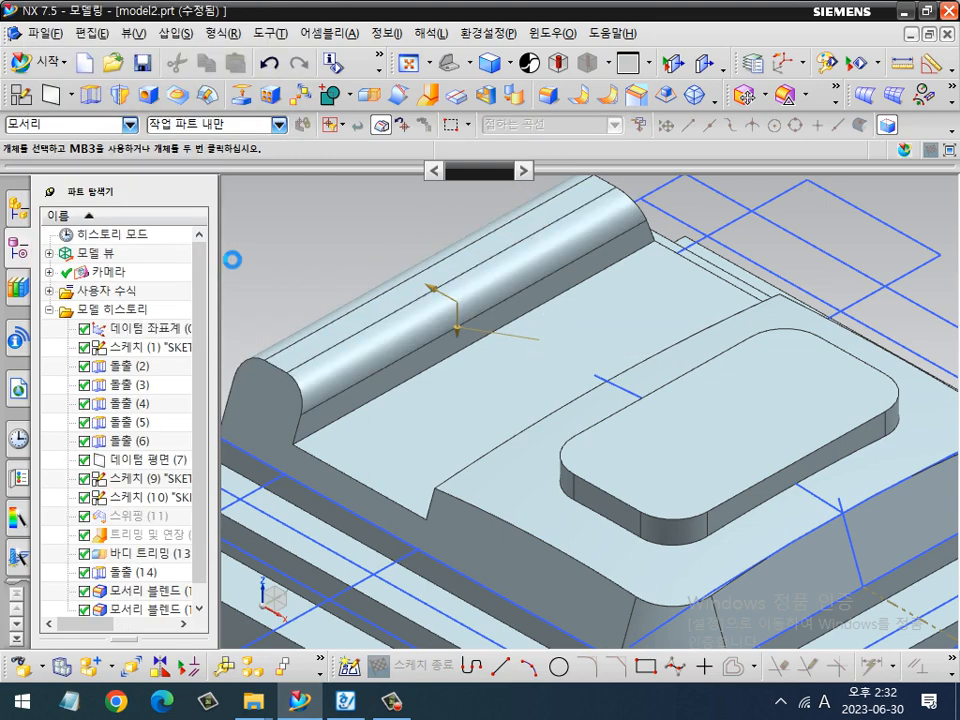
pyautogui.hotkey('ctrl', 's')
pyautogui.press('Return')
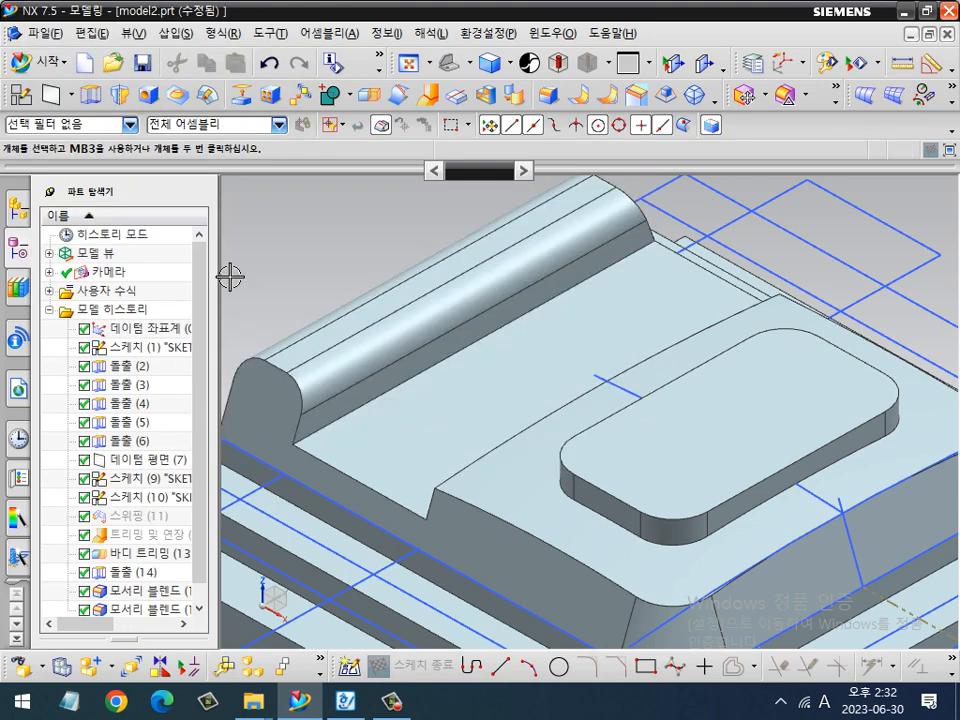
# Hide all objects and display only the solid bodies, leaving out sketches, sheets and datums.
pyautogui.hotkey('ctrl', 'w')
pyautogui.click(238, 58)
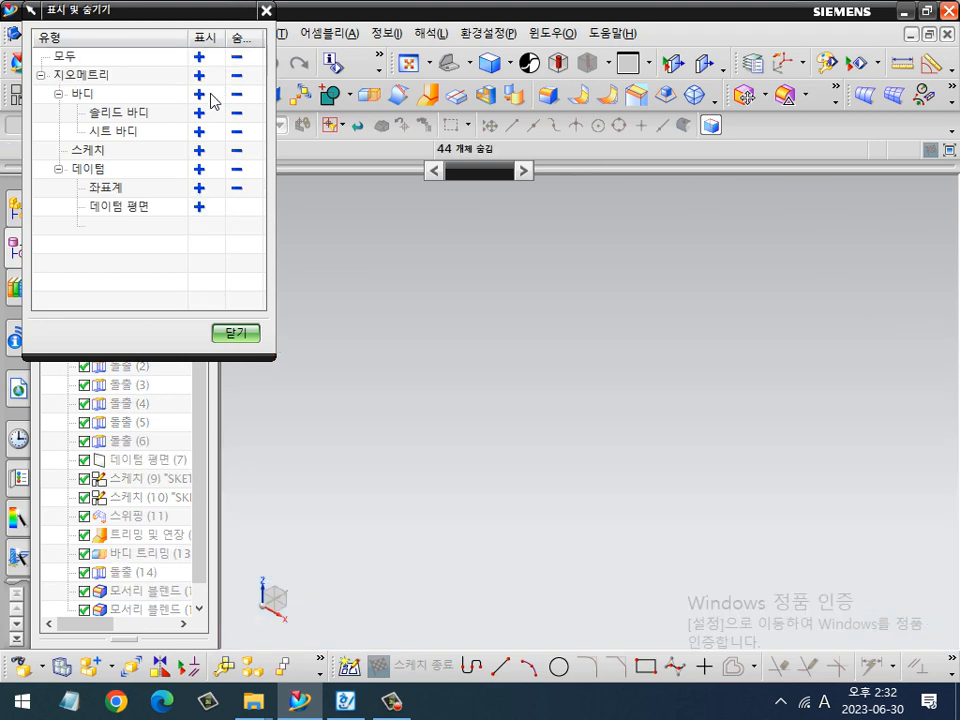
pyautogui.click(202, 113)
pyautogui.click(237, 332)
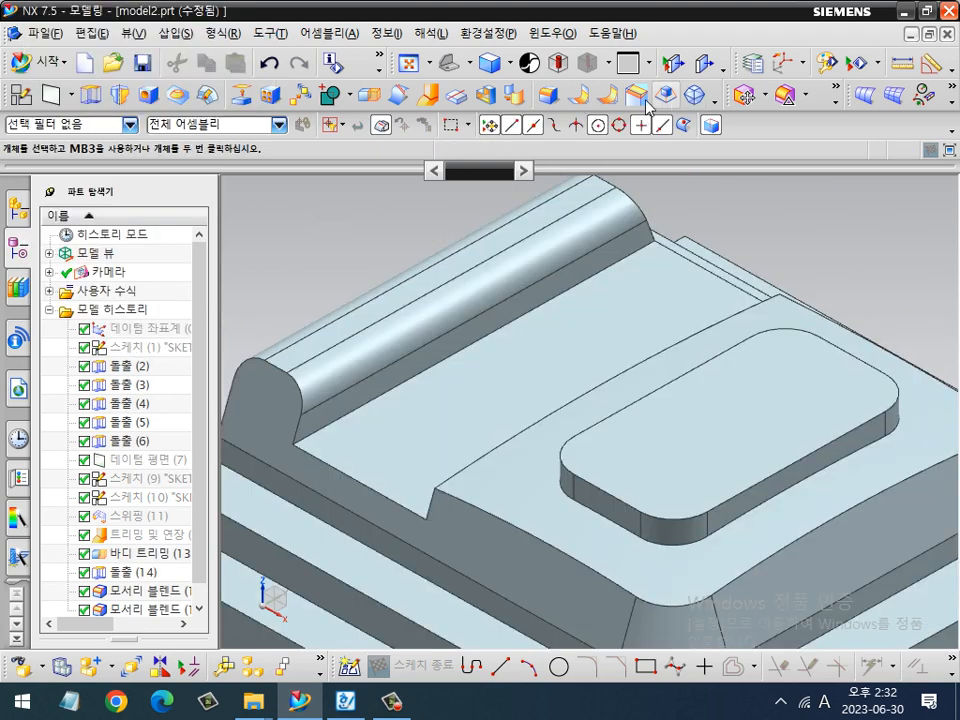
# Blend the edge loop around the base of the raised pad with a 1 mm radius.
pyautogui.click(548, 95)
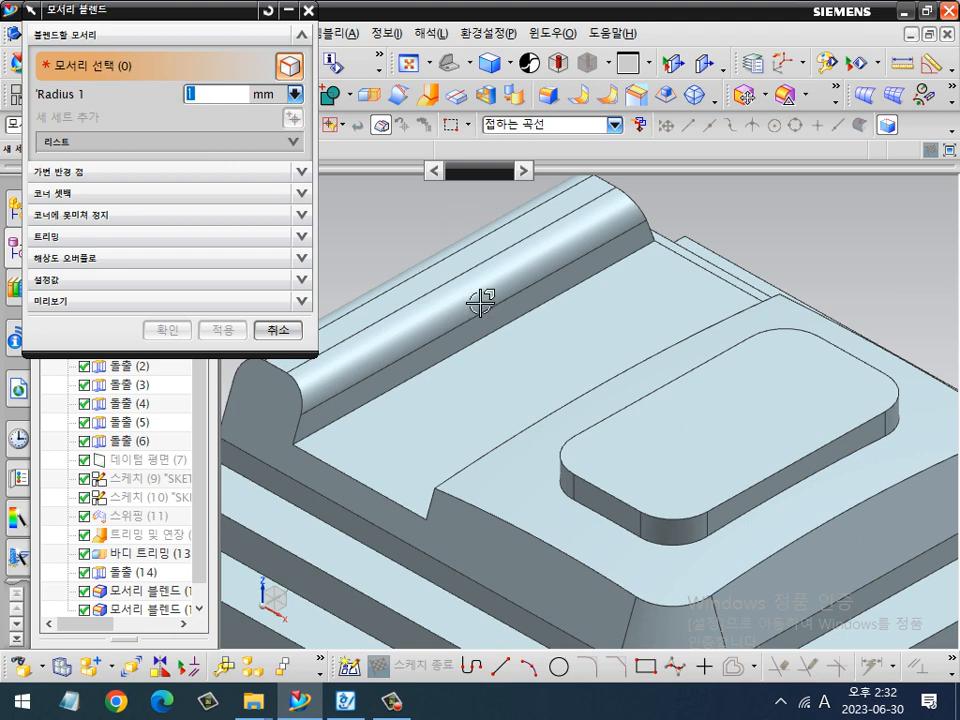
pyautogui.click(670, 533)
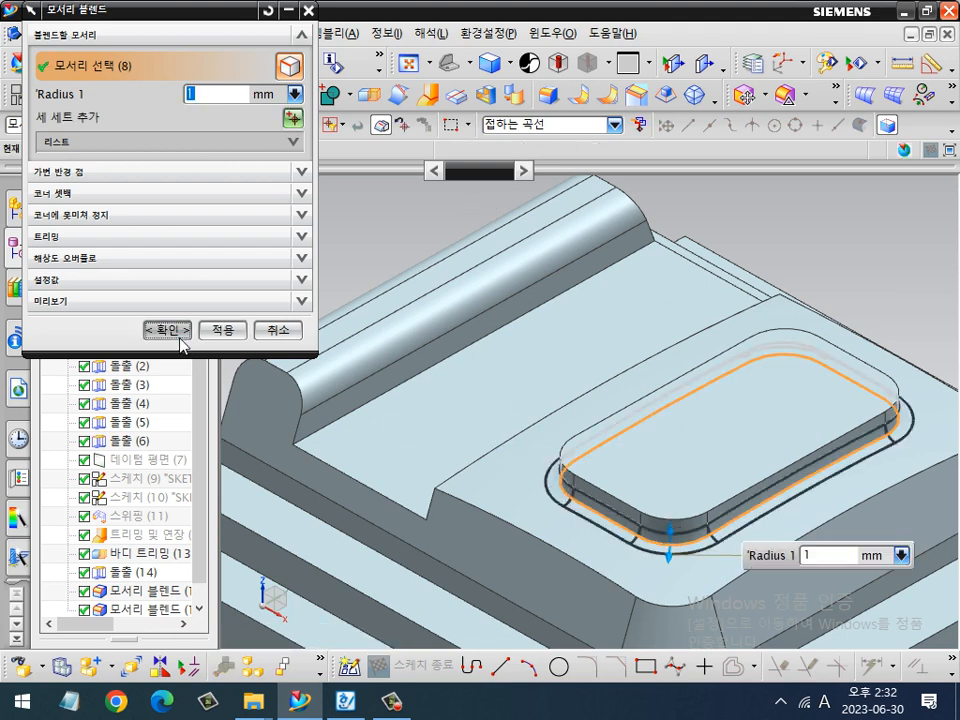
pyautogui.click(165, 329)
pyautogui.scroll(-3, 339, 276)
pyautogui.keyDown('shift'); pyautogui.moveTo(771, 550); pyautogui.dragTo(862, 540, button='middle'); pyautogui.keyUp('shift')
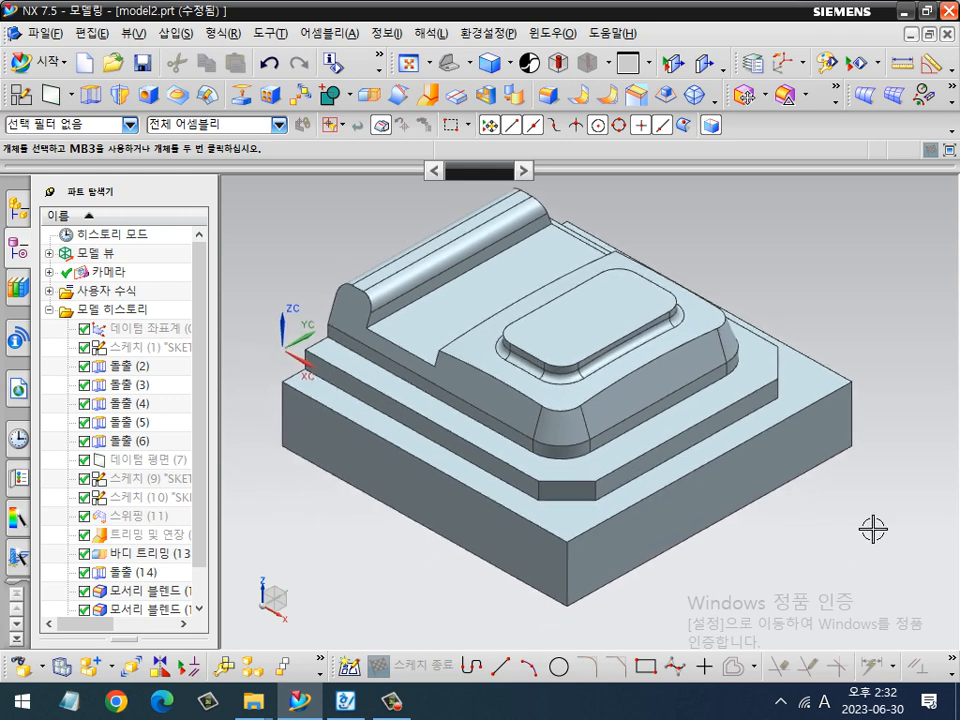
# Switch to the exam drawing in the Hangul document and examine the front view's 1.5 groove dimension, R130 curved top and 20° drafted side.
pyautogui.hotkey('alt', 'Tab')
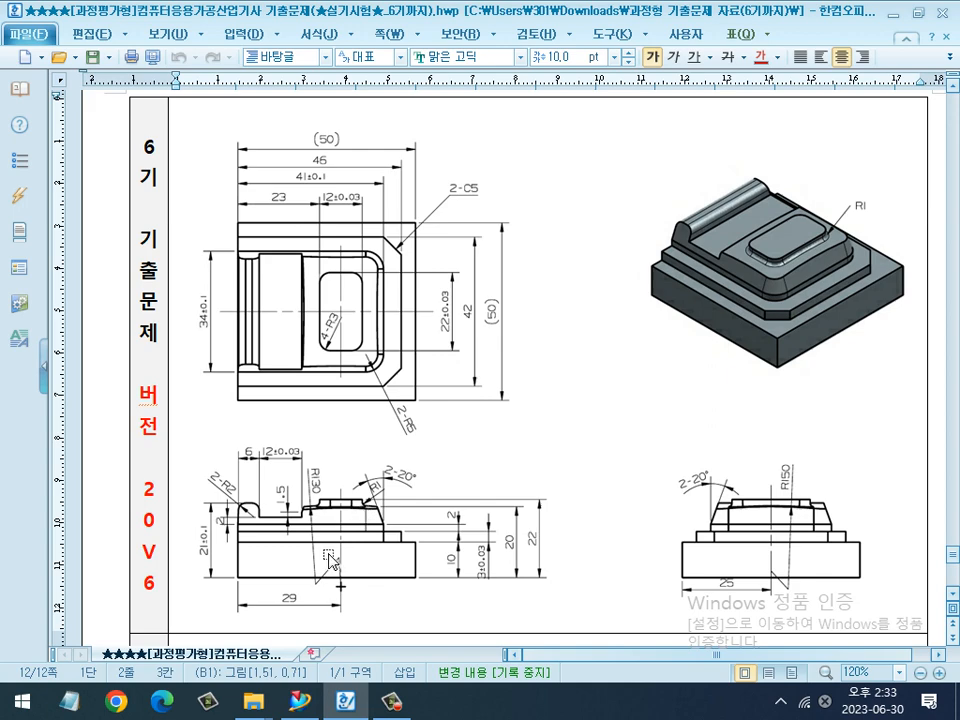
pyautogui.keyDown('ctrl'); pyautogui.scroll(3, 330, 560); pyautogui.keyUp('ctrl')
pyautogui.scroll(-3, 383, 577)
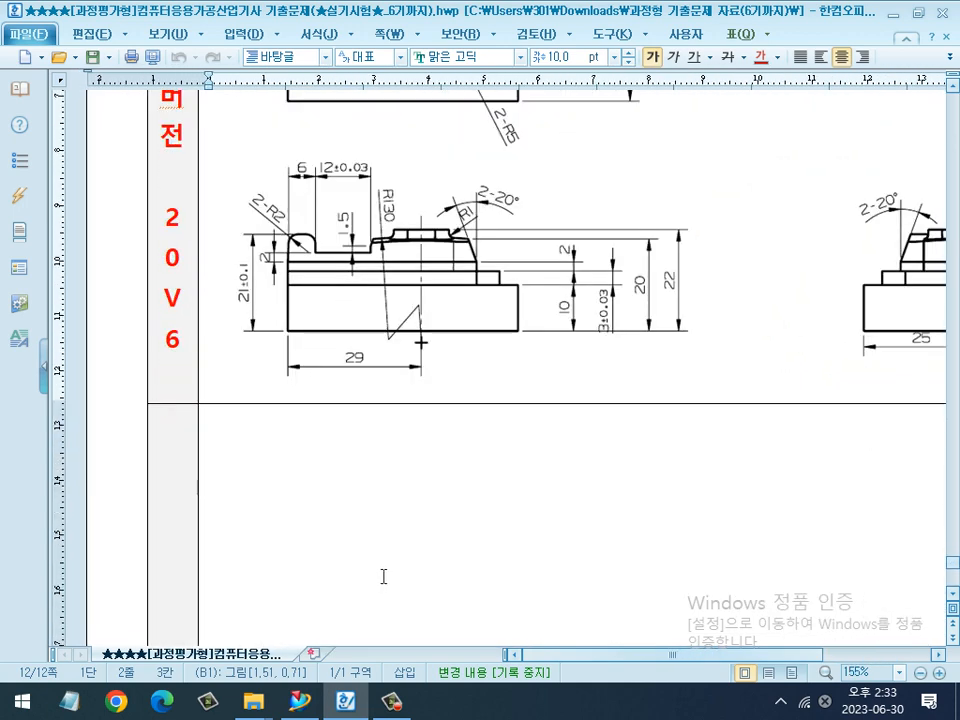
pyautogui.keyDown('ctrl'); pyautogui.scroll(5, 390, 267); pyautogui.keyUp('ctrl')
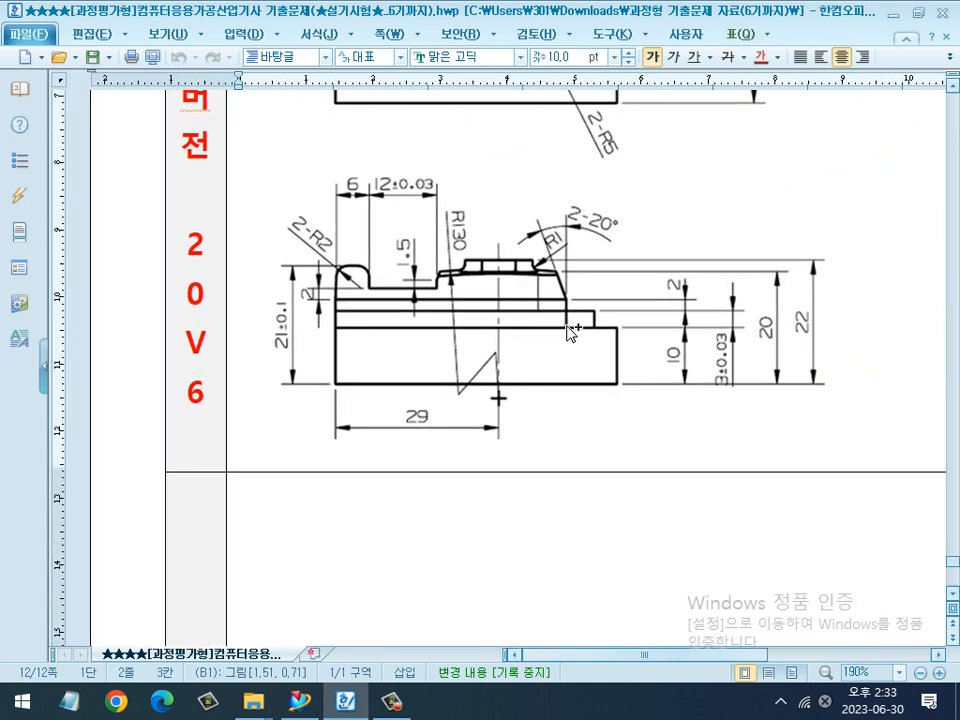
pyautogui.keyDown('ctrl'); pyautogui.scroll(1, 555, 337); pyautogui.keyUp('ctrl')
pyautogui.hotkey('ctrl', '2')
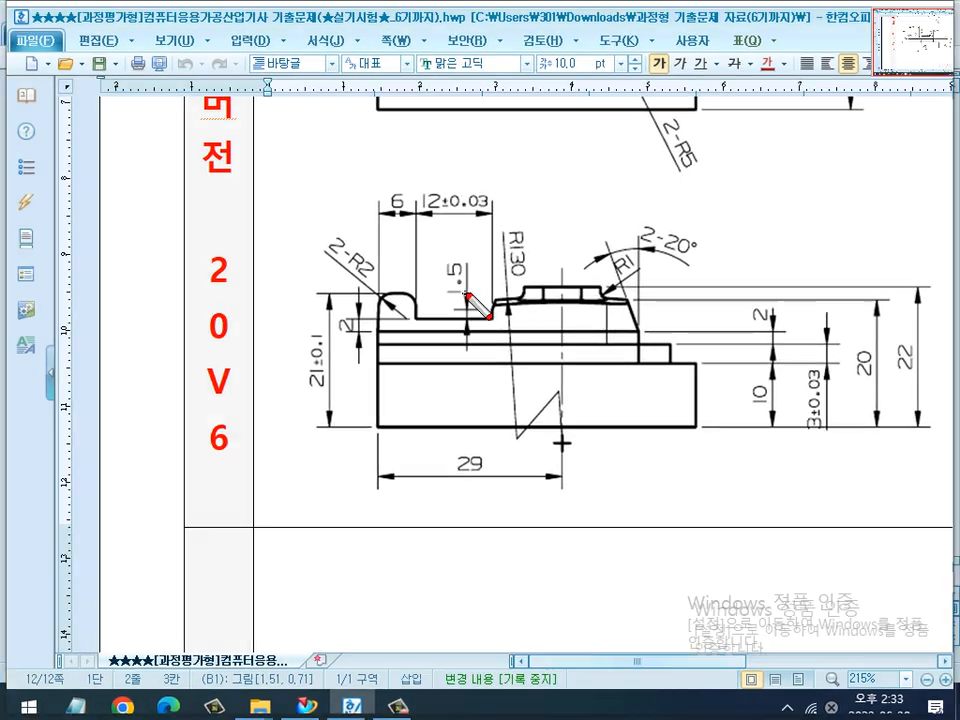
pyautogui.moveTo(468, 296)
pyautogui.mouseDown()
pyautogui.moveTo(434, 293)
pyautogui.moveTo(478, 318)
pyautogui.mouseUp()
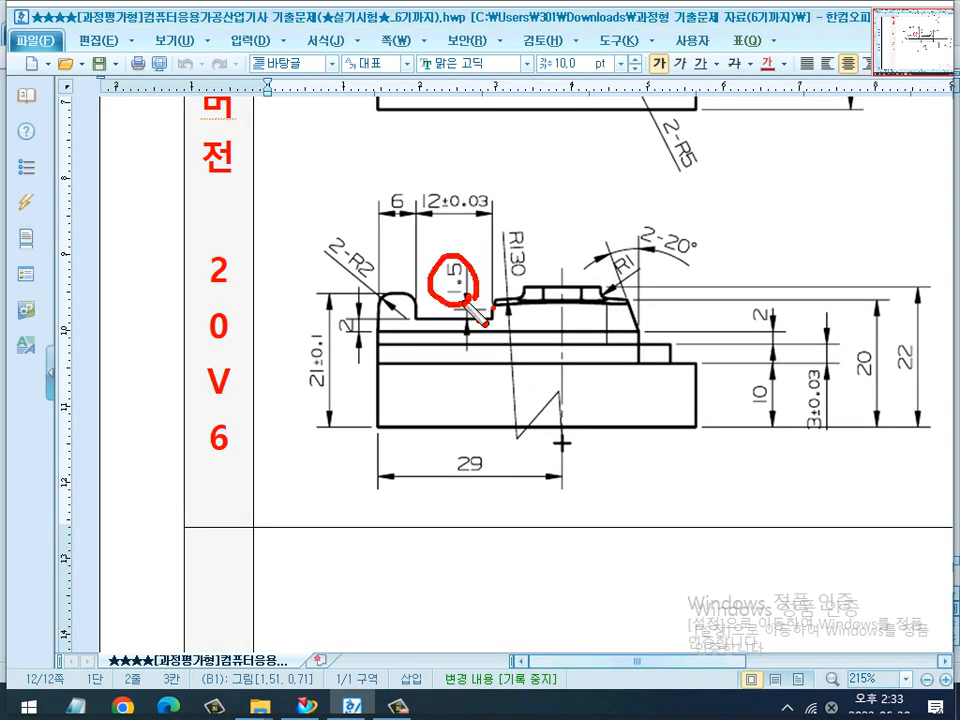
pyautogui.moveTo(480, 322)
pyautogui.mouseDown()
pyautogui.moveTo(467, 306)
pyautogui.moveTo(505, 304)
pyautogui.moveTo(592, 330)
pyautogui.moveTo(664, 320)
pyautogui.moveTo(645, 298)
pyautogui.moveTo(733, 297)
pyautogui.mouseUp()
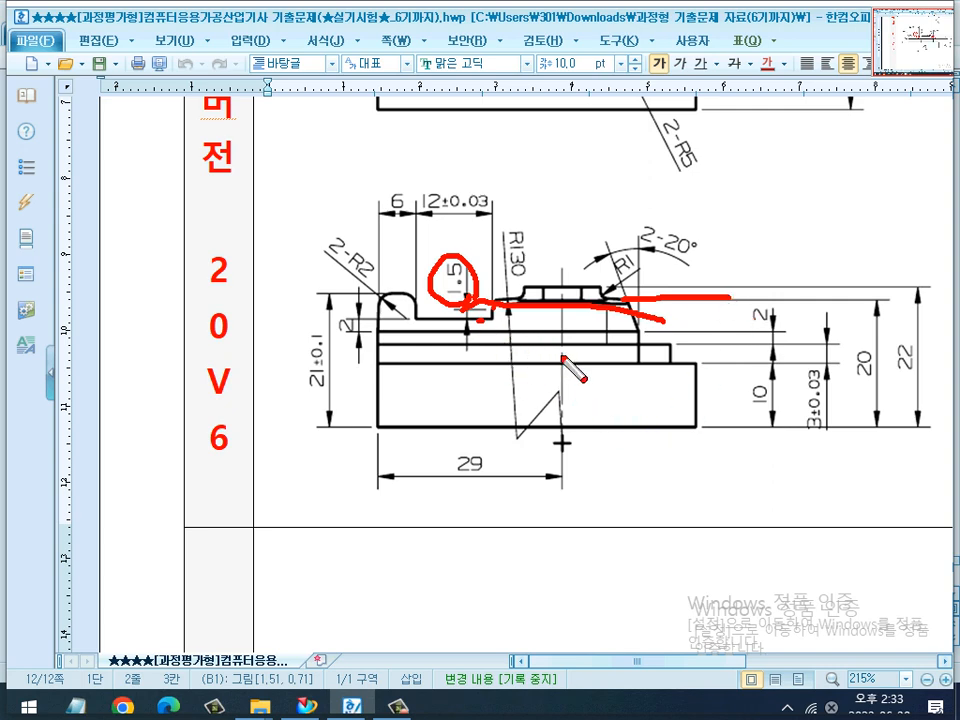
pyautogui.press('Escape')
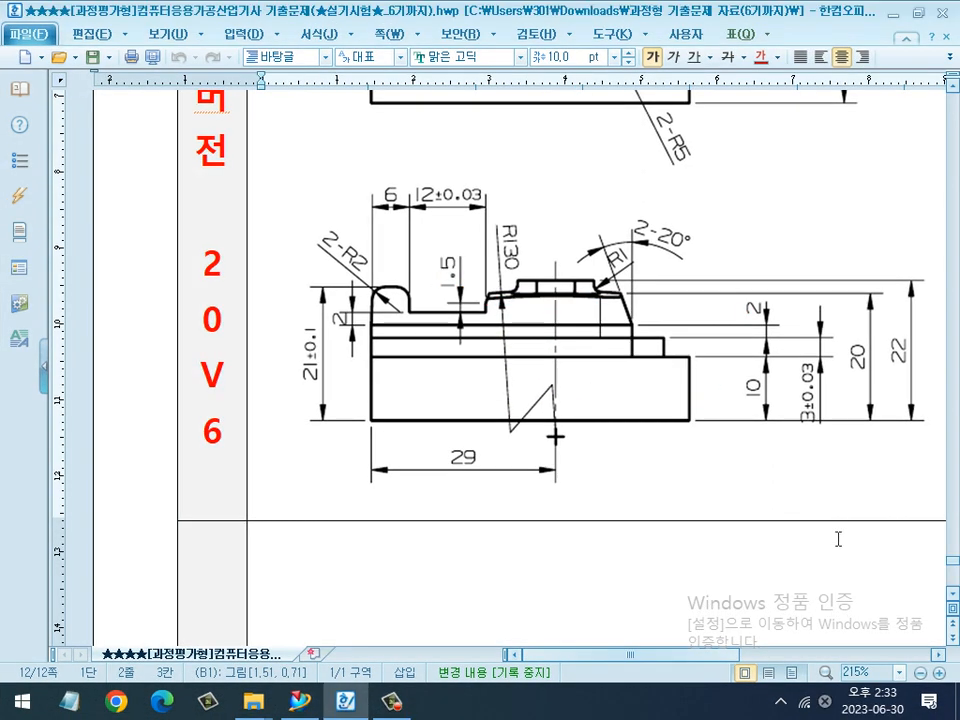
pyautogui.keyDown('ctrl'); pyautogui.scroll(2, 490, 310); pyautogui.keyUp('ctrl')
pyautogui.hotkey('ctrl', '2')
pyautogui.moveTo(532, 334)
pyautogui.mouseDown()
pyautogui.moveTo(519, 336)
pyautogui.moveTo(532, 347)
pyautogui.moveTo(534, 321)
pyautogui.mouseUp()
pyautogui.press('Escape')
pyautogui.hotkey('ctrl', '2')
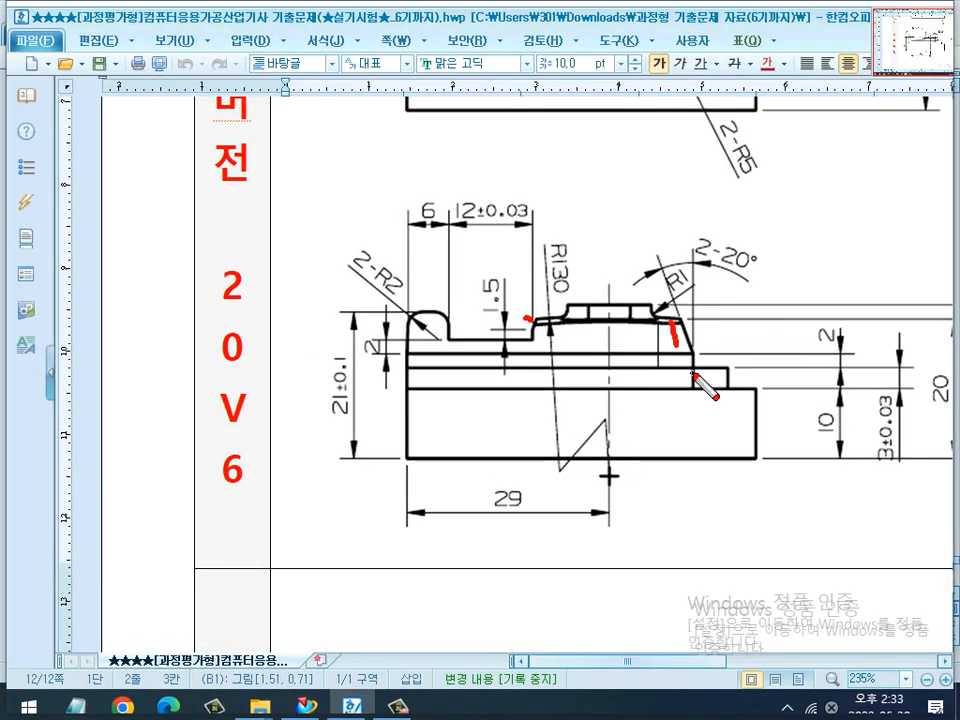
pyautogui.press('Escape')
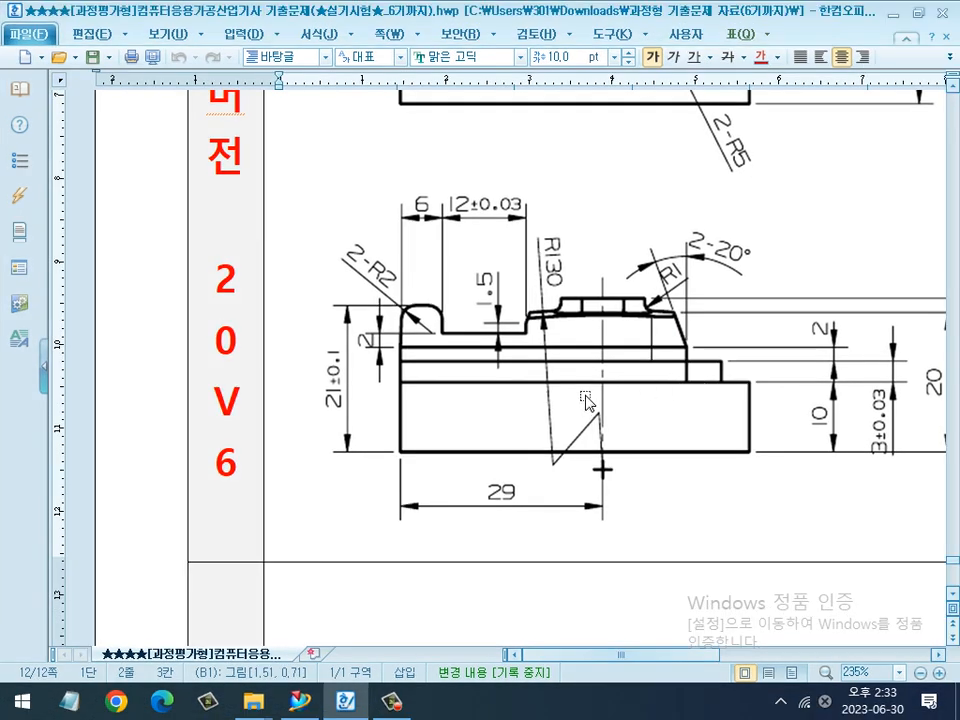
# Return to NX and examine the channel beside the sloped block in model1.prt, ending back on model2.prt.
pyautogui.hotkey('alt', 'Tab')
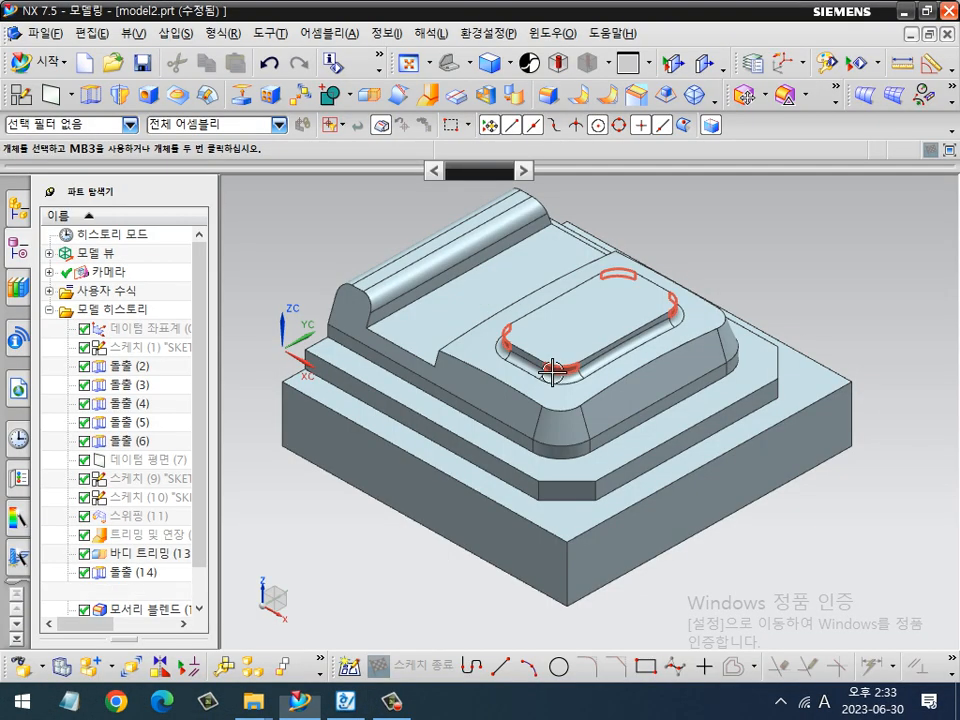
pyautogui.scroll(2, 785, 543)
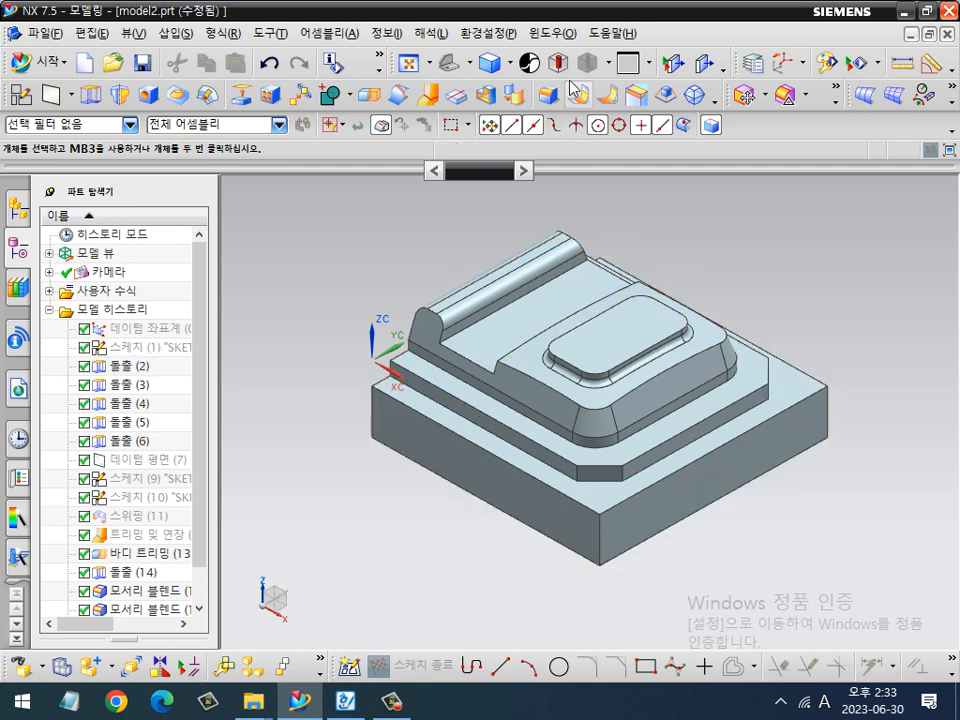
pyautogui.click(556, 34)
pyautogui.click(568, 169)
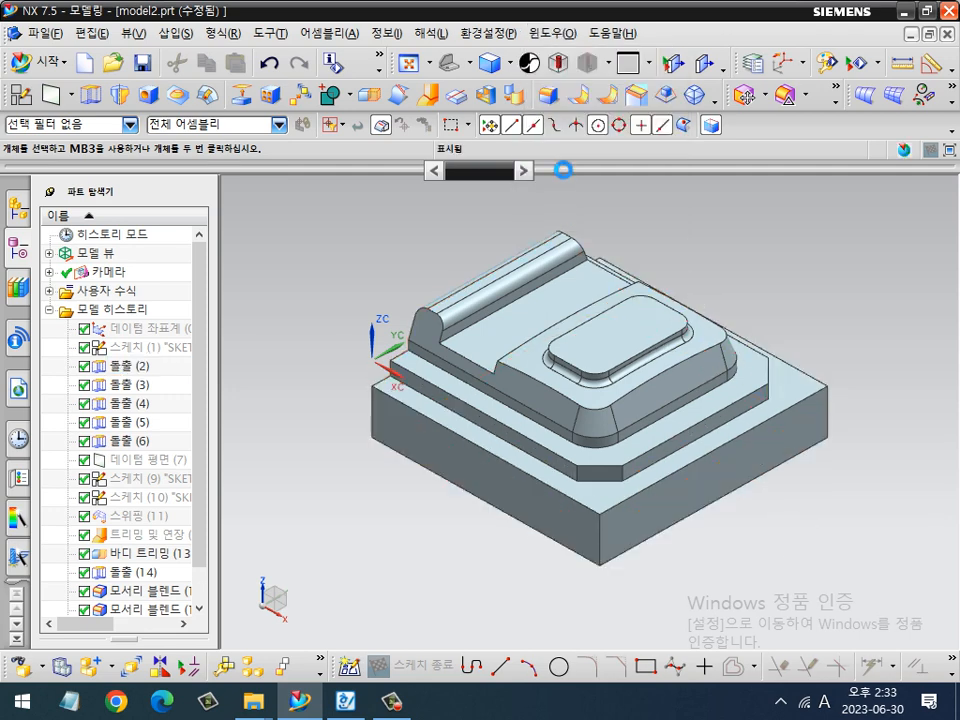
pyautogui.hotkey('ctrl', '2')
pyautogui.moveTo(735, 307)
pyautogui.mouseDown()
pyautogui.moveTo(645, 348)
pyautogui.moveTo(457, 461)
pyautogui.moveTo(485, 475)
pyautogui.mouseUp()
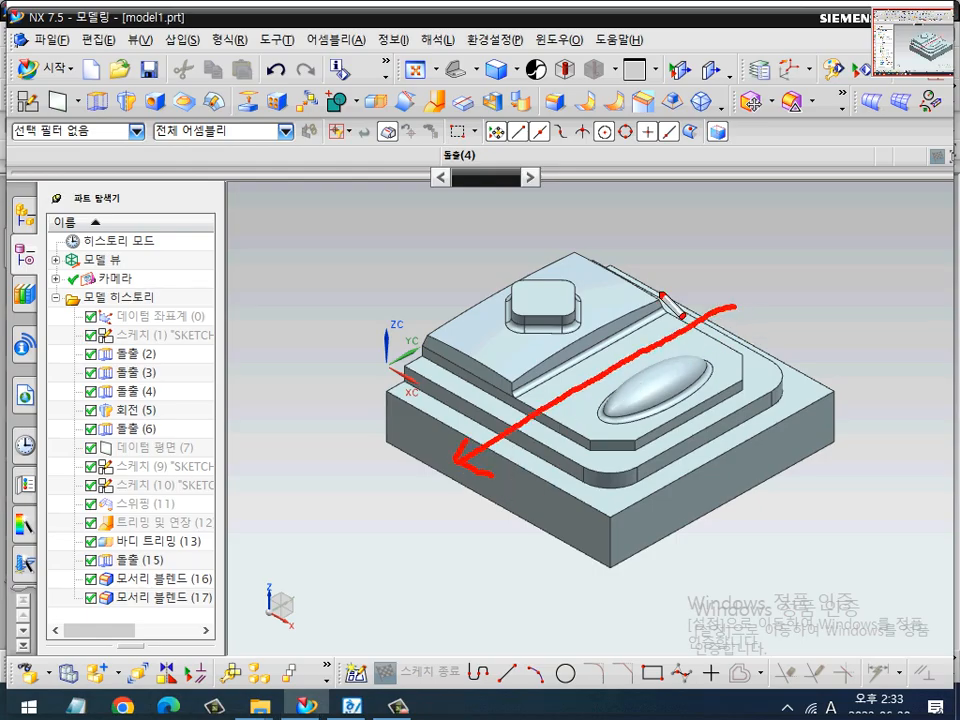
pyautogui.moveTo(669, 239)
pyautogui.mouseDown()
pyautogui.moveTo(656, 281)
pyautogui.moveTo(689, 252)
pyautogui.moveTo(720, 282)
pyautogui.mouseUp()
pyautogui.moveTo(758, 240)
pyautogui.mouseDown()
pyautogui.moveTo(760, 269)
pyautogui.moveTo(793, 236)
pyautogui.moveTo(790, 284)
pyautogui.mouseUp()
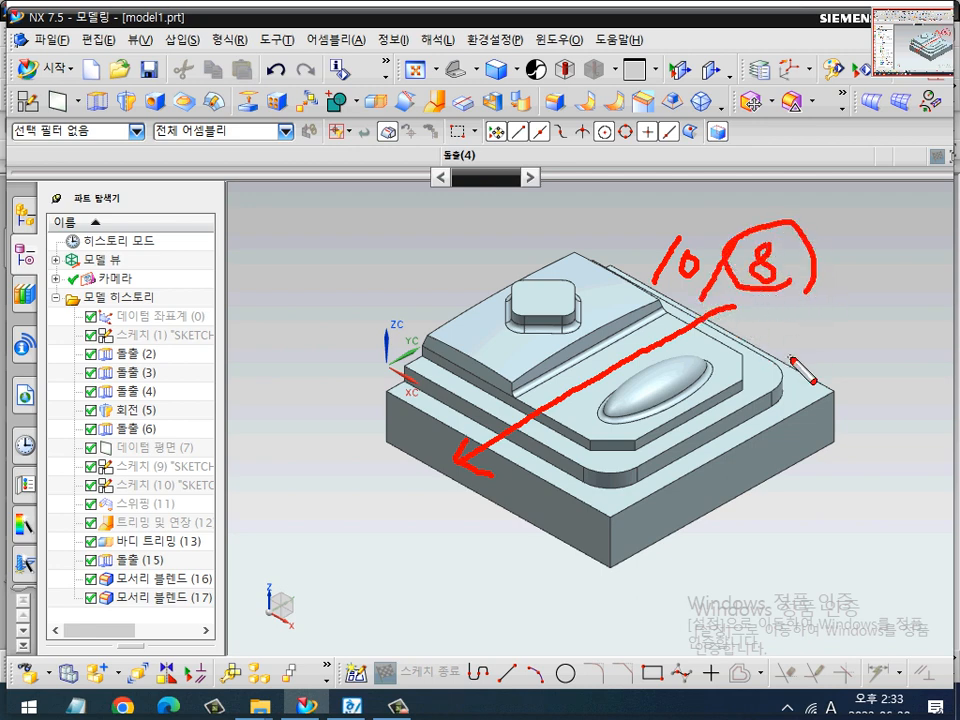
pyautogui.moveTo(688, 318)
pyautogui.mouseDown()
pyautogui.moveTo(562, 386)
pyautogui.moveTo(525, 418)
pyautogui.mouseUp()
pyautogui.press('Escape')
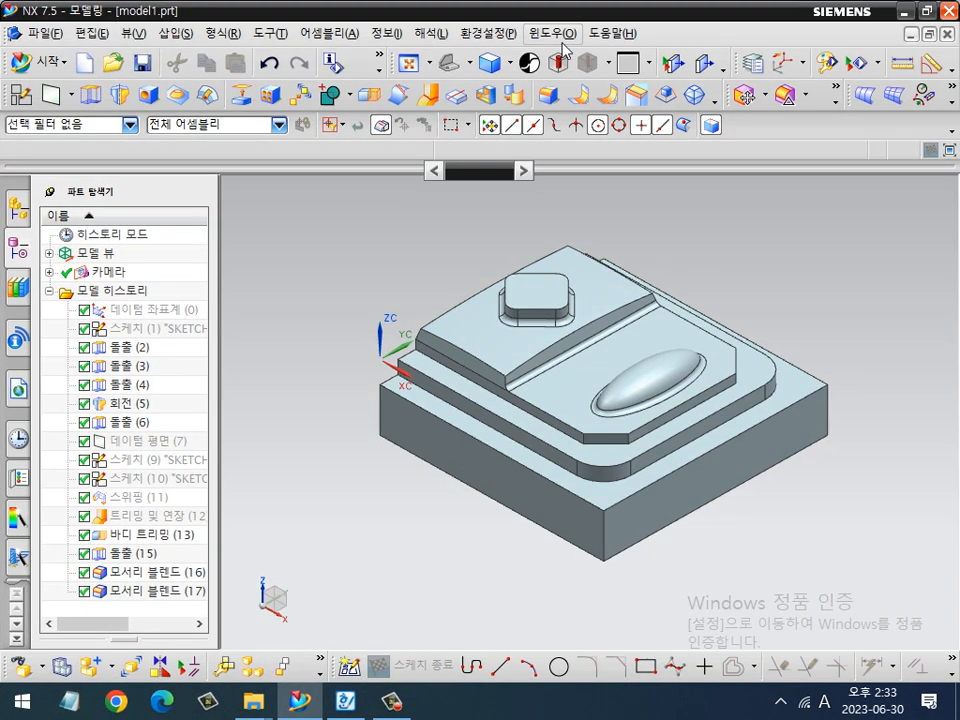
pyautogui.click(554, 33)
pyautogui.click(590, 148)
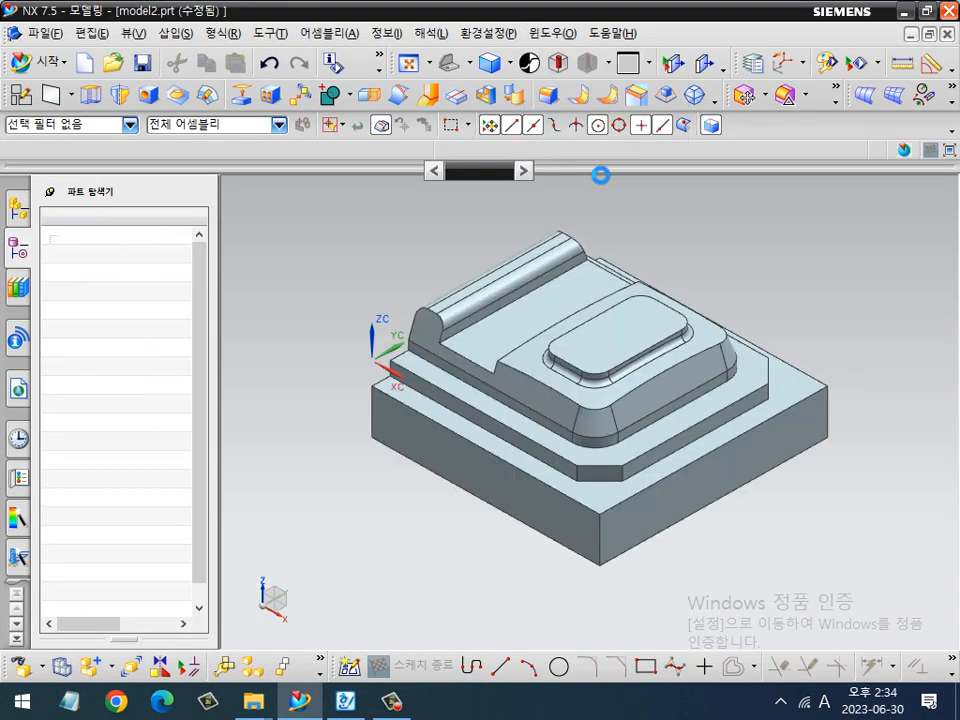